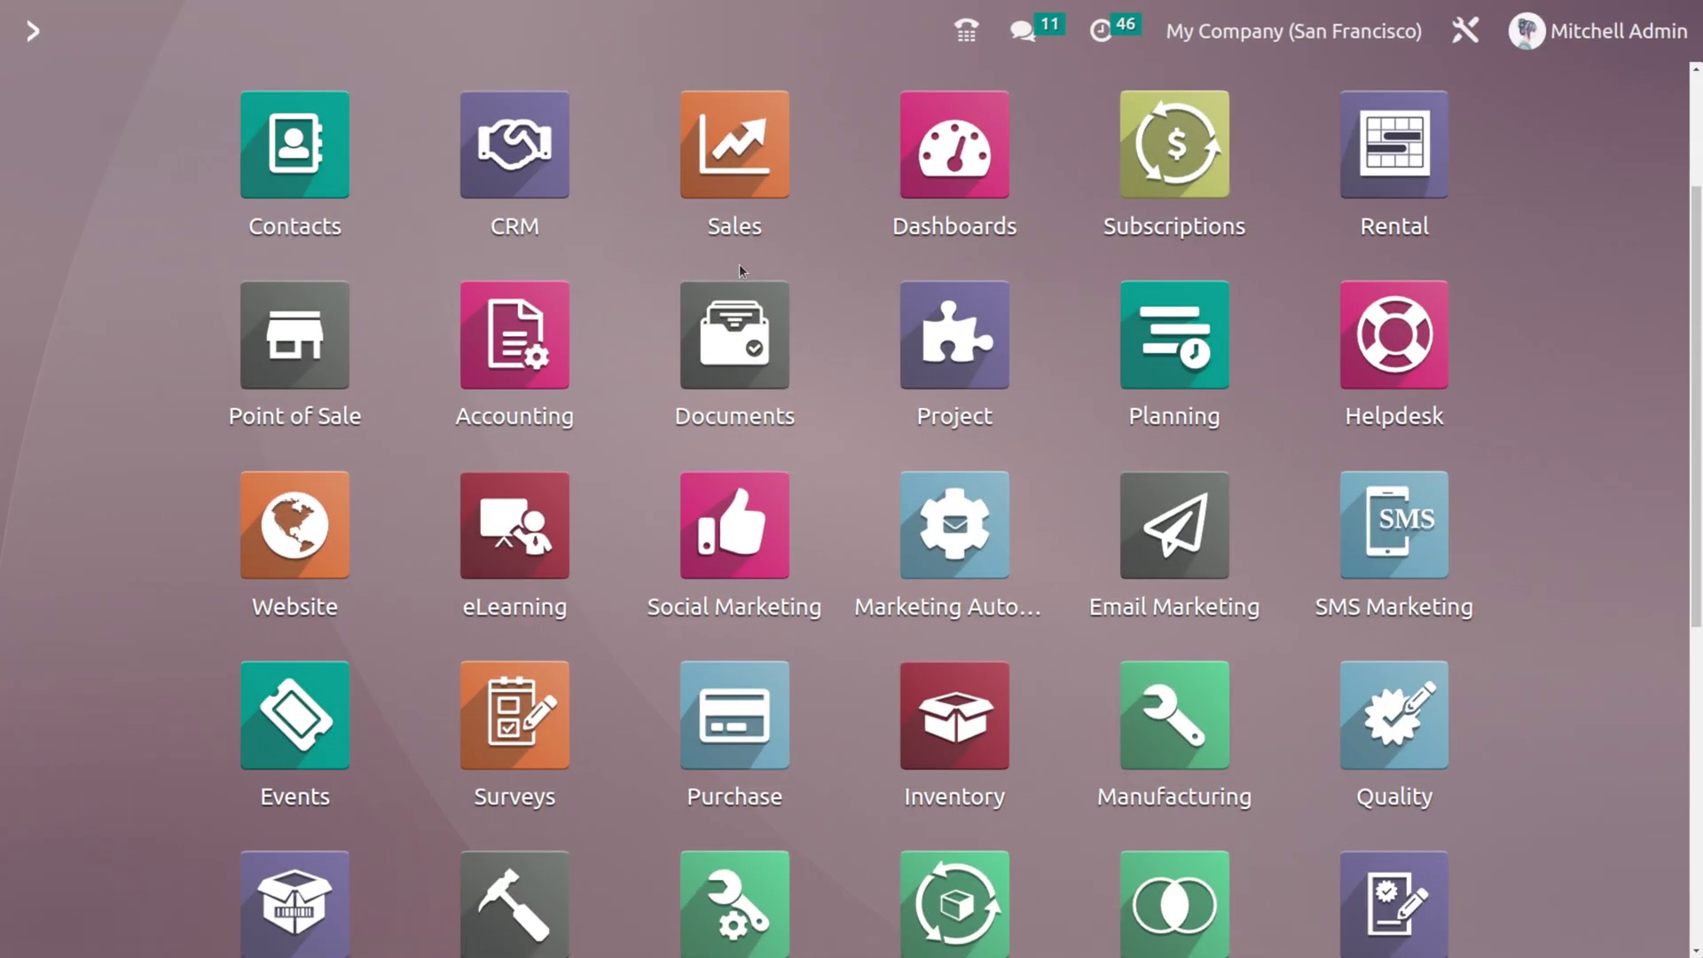
Start a new quotation in Sales with Deco Addict as the customer
{"action": "left_click", "coordinate": [746, 157]}
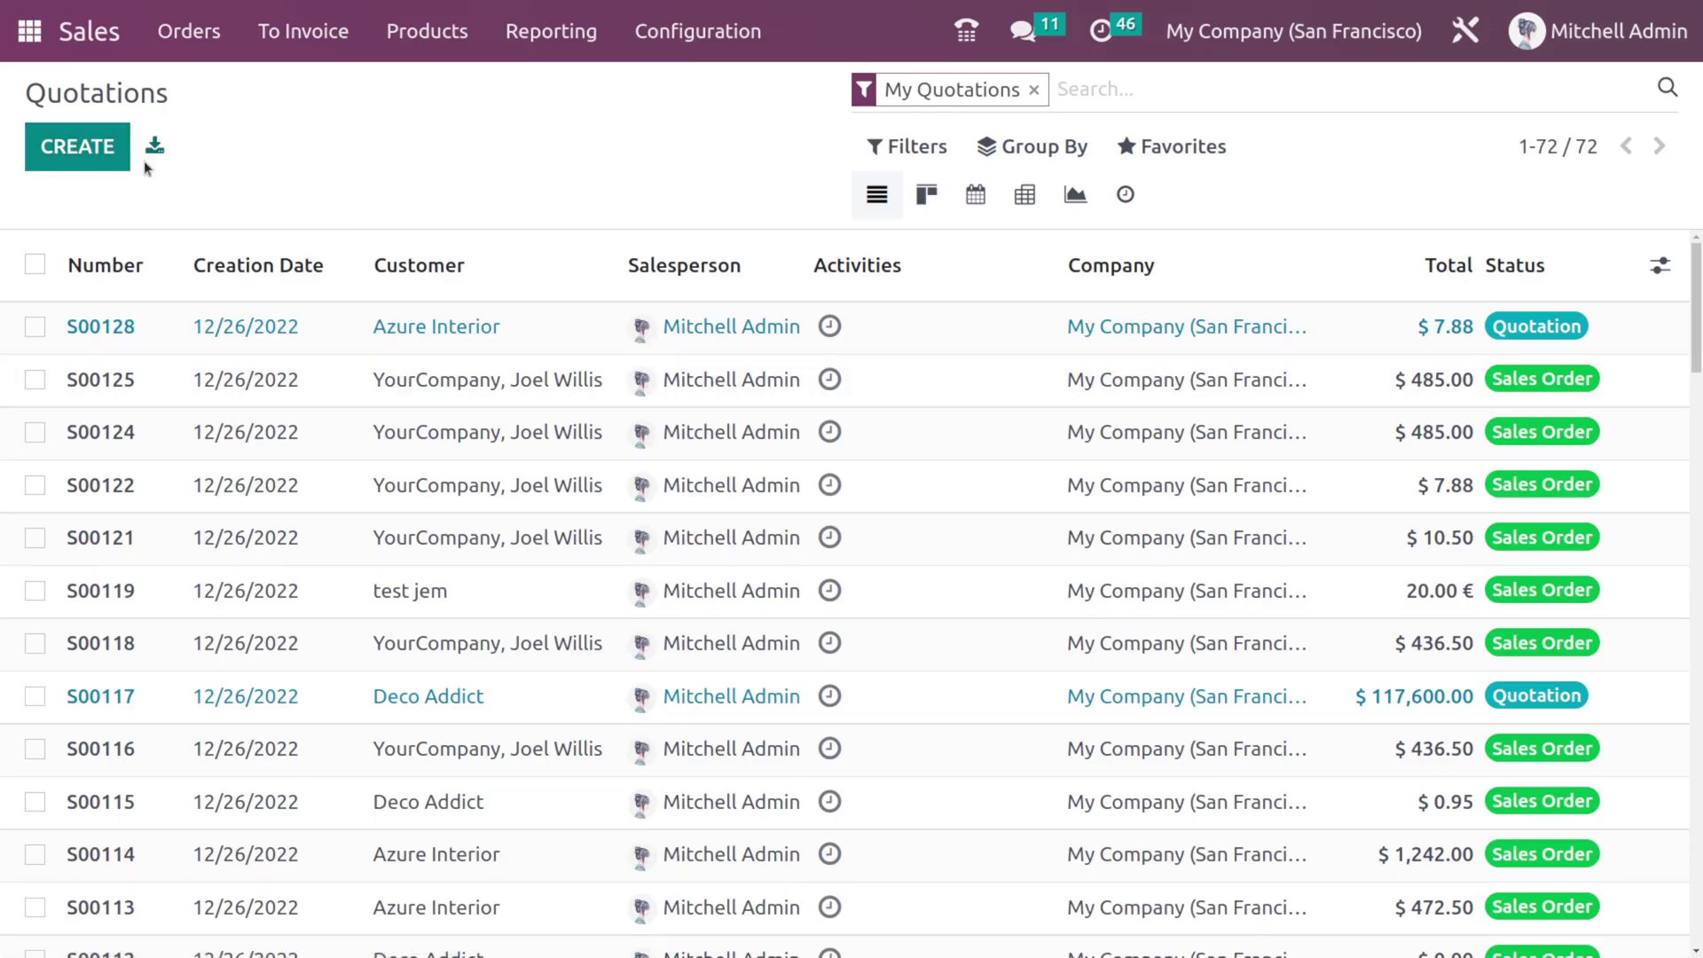
{"action": "left_click", "coordinate": [30, 157]}
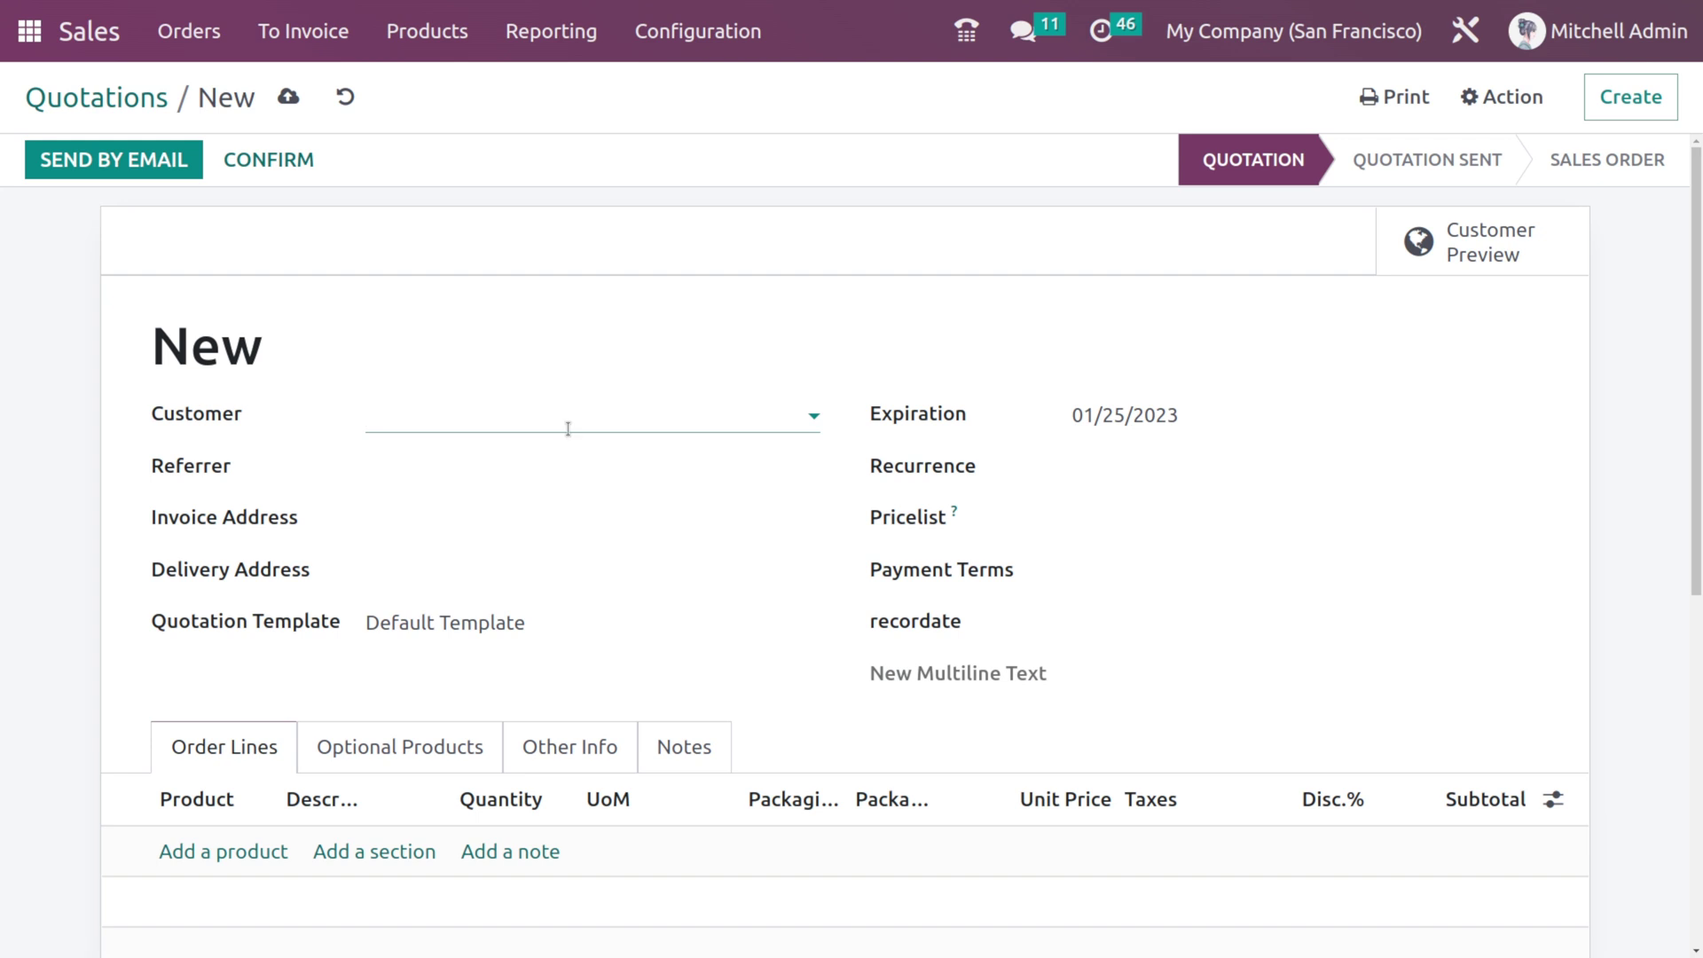
{"action": "left_click", "coordinate": [562, 424]}
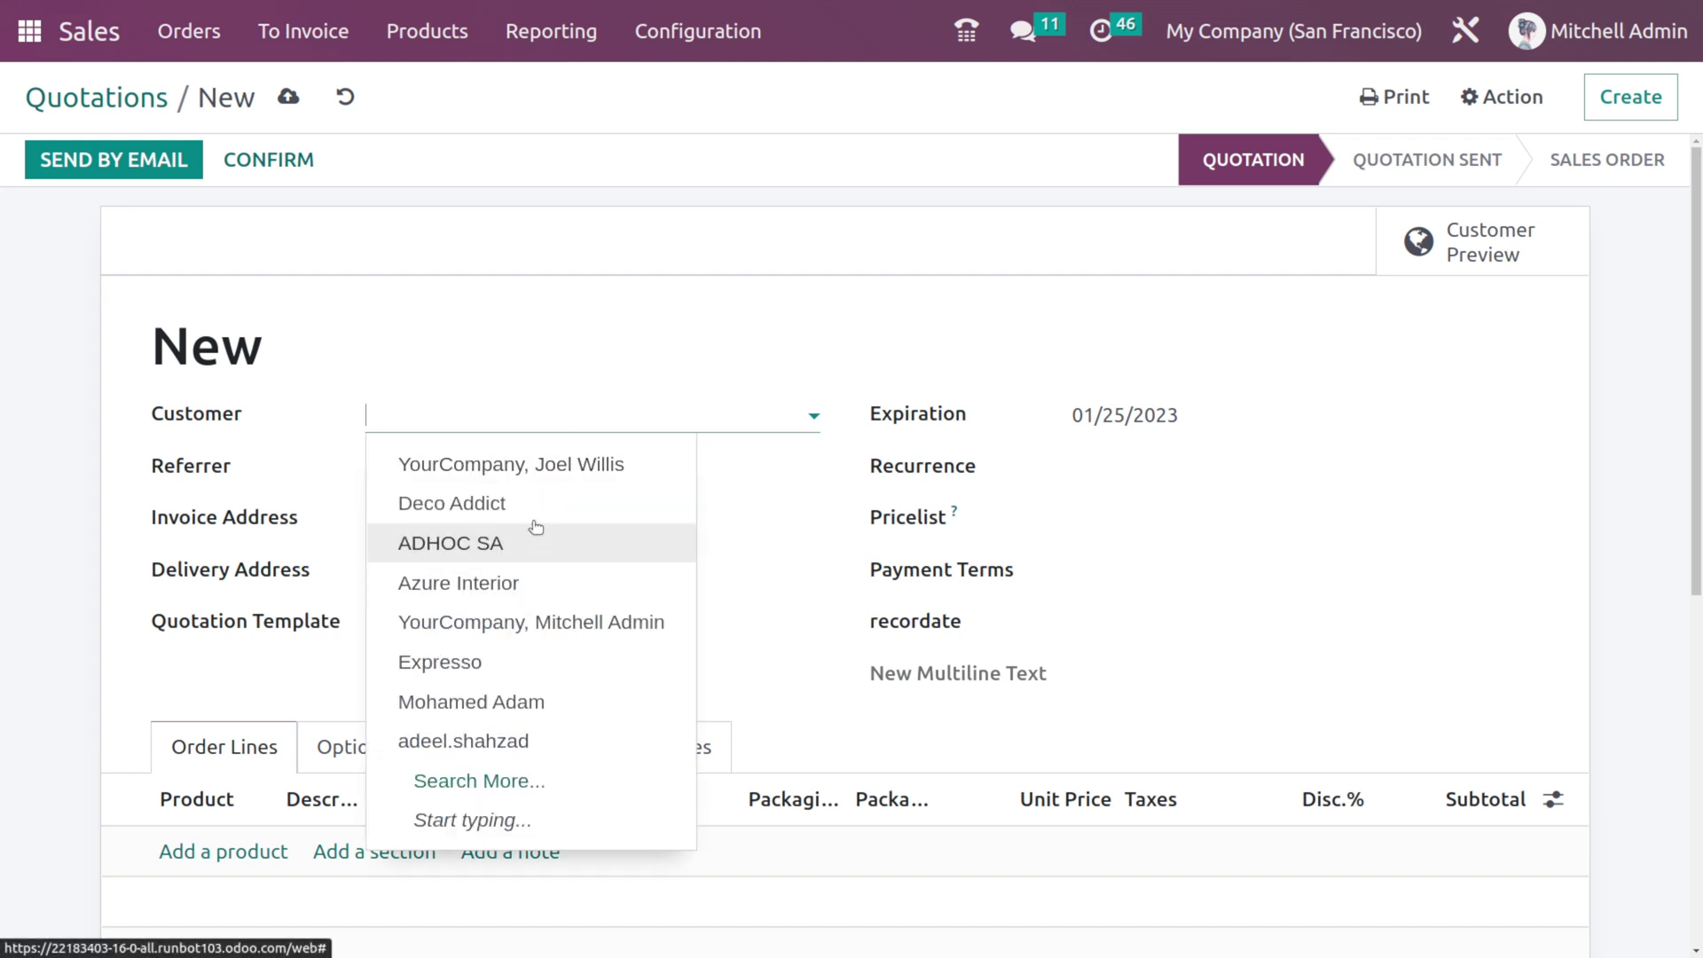
{"action": "left_click", "coordinate": [535, 518]}
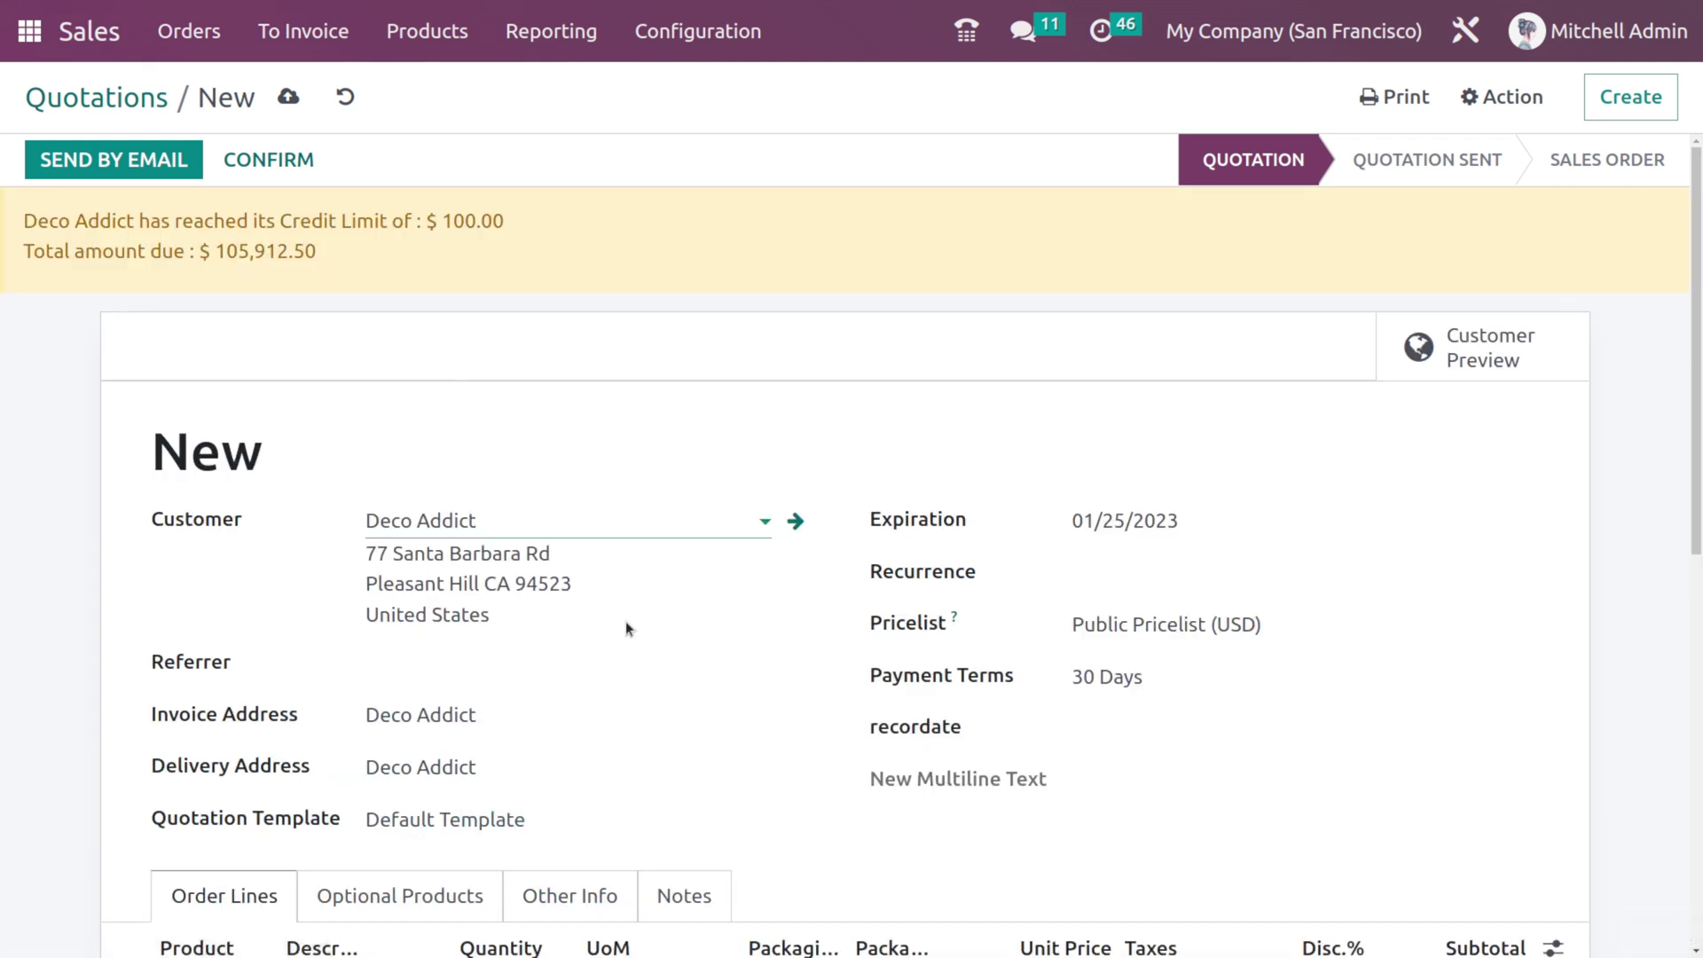
{"action": "scroll", "coordinate": [625, 621], "scroll_direction": "down", "scroll_amount": 3}
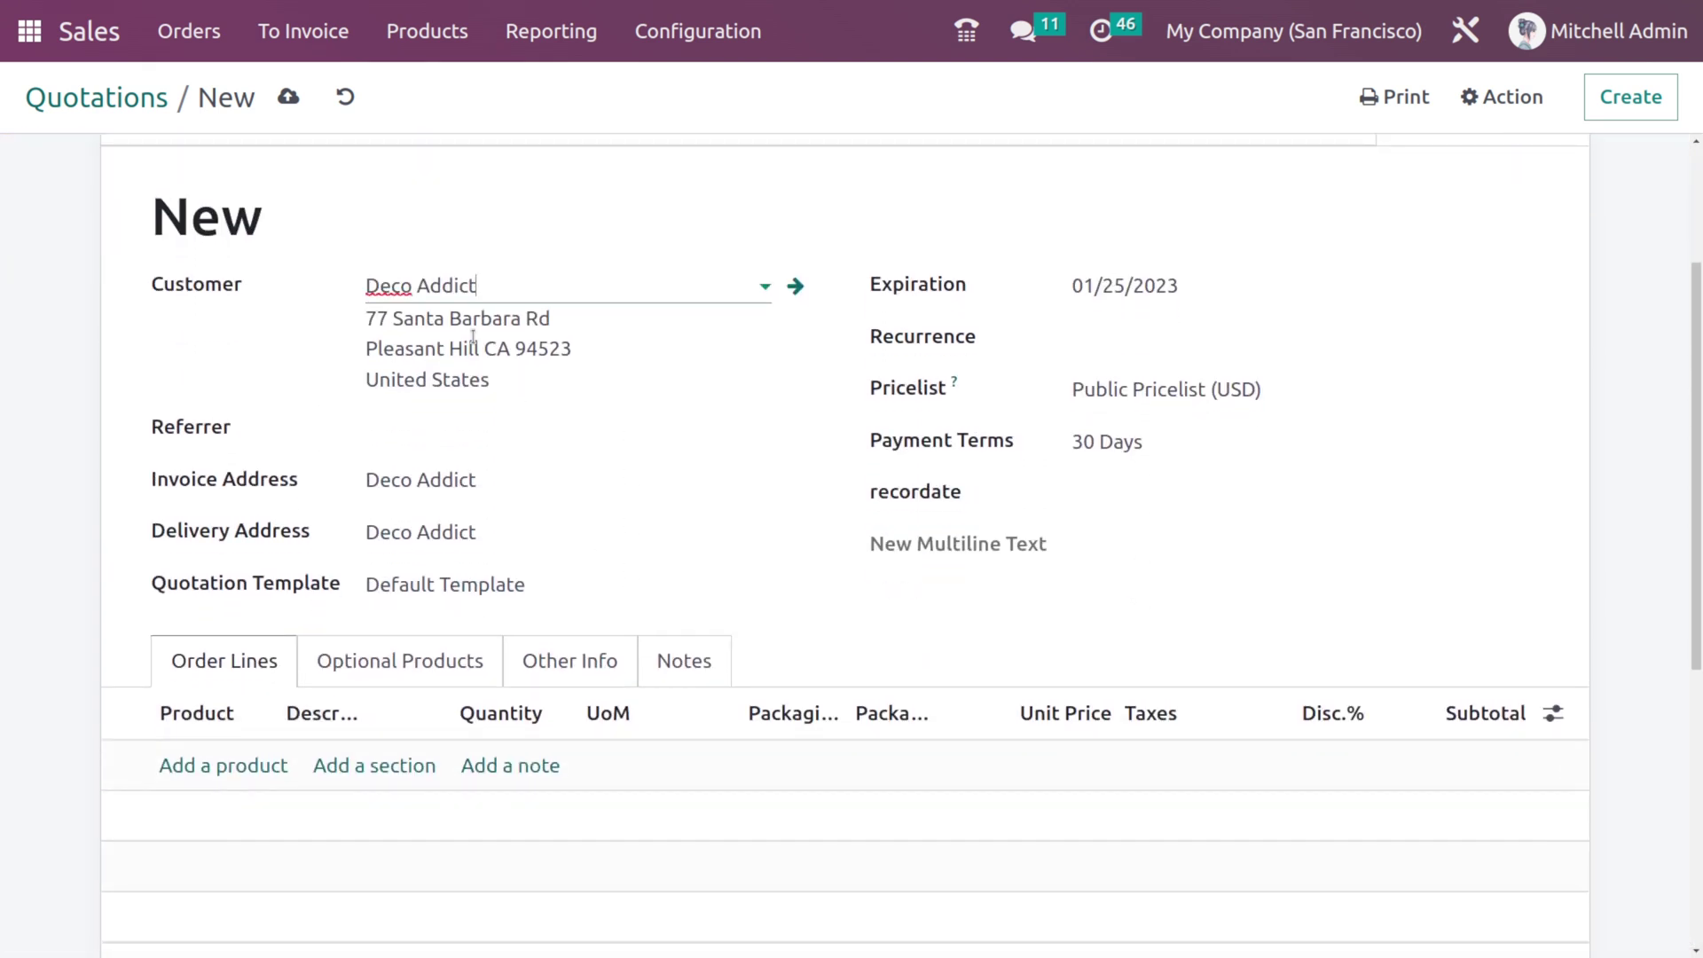
Add a Bacon Burger order line at 7.50 with 5% tax
{"action": "left_click", "coordinate": [274, 765]}
{"action": "left_click", "coordinate": [227, 764]}
{"action": "left_click", "coordinate": [338, 394]}
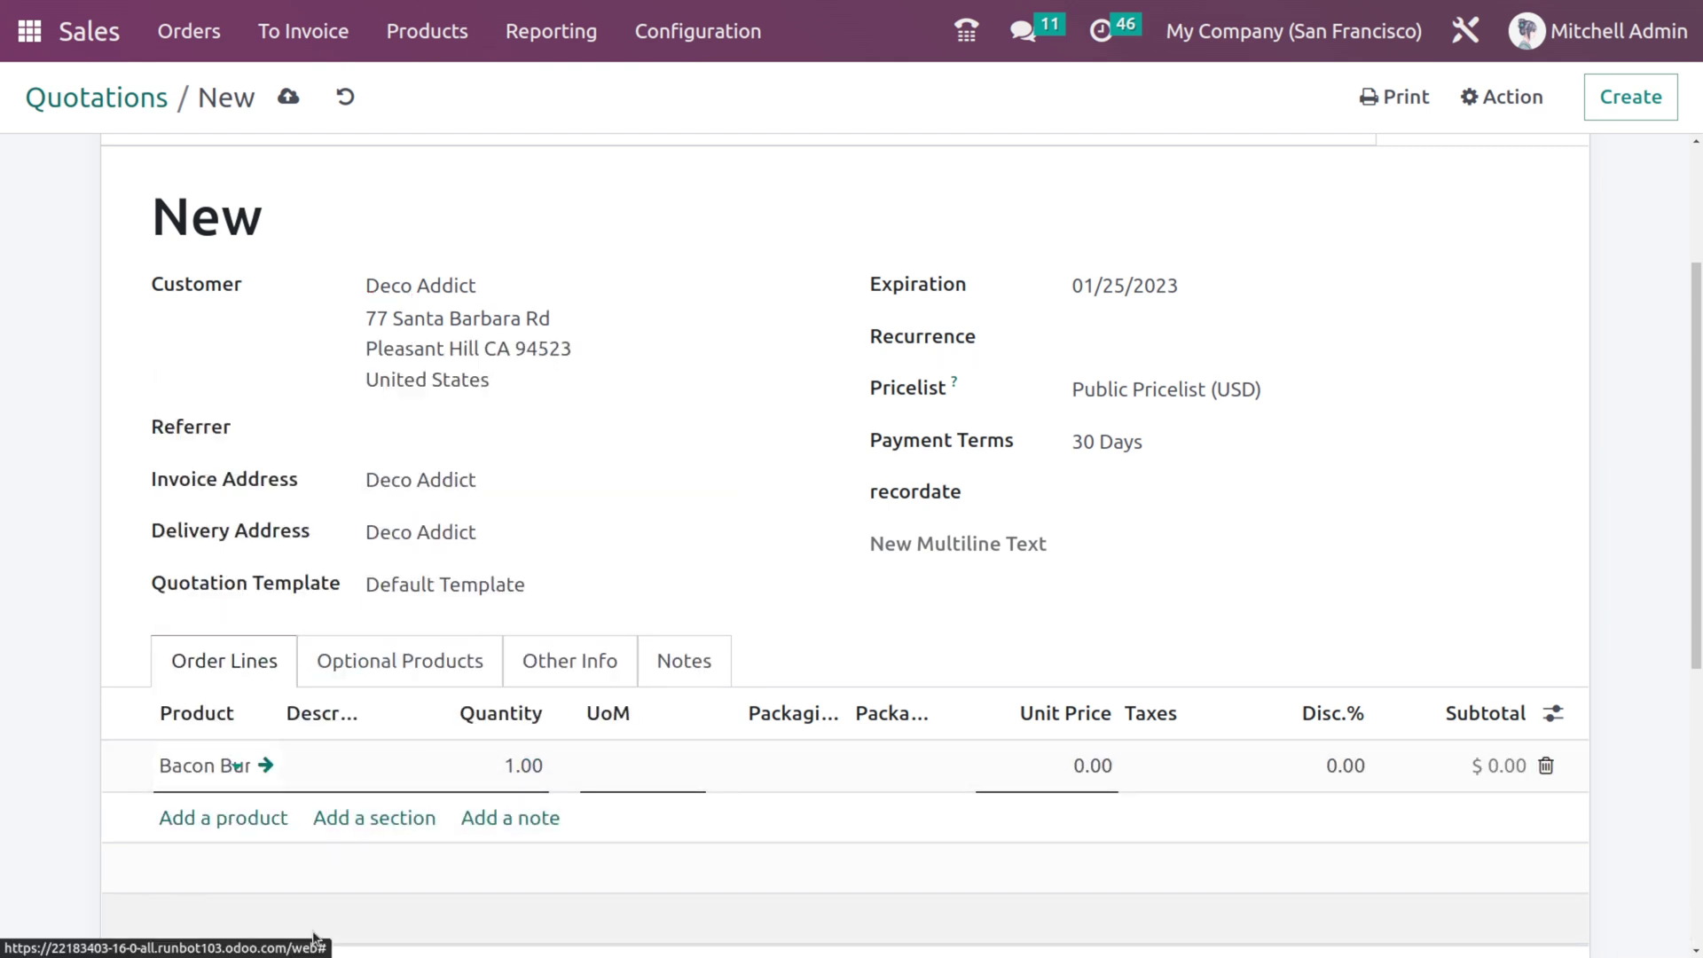
{"action": "left_click", "coordinate": [1348, 626]}
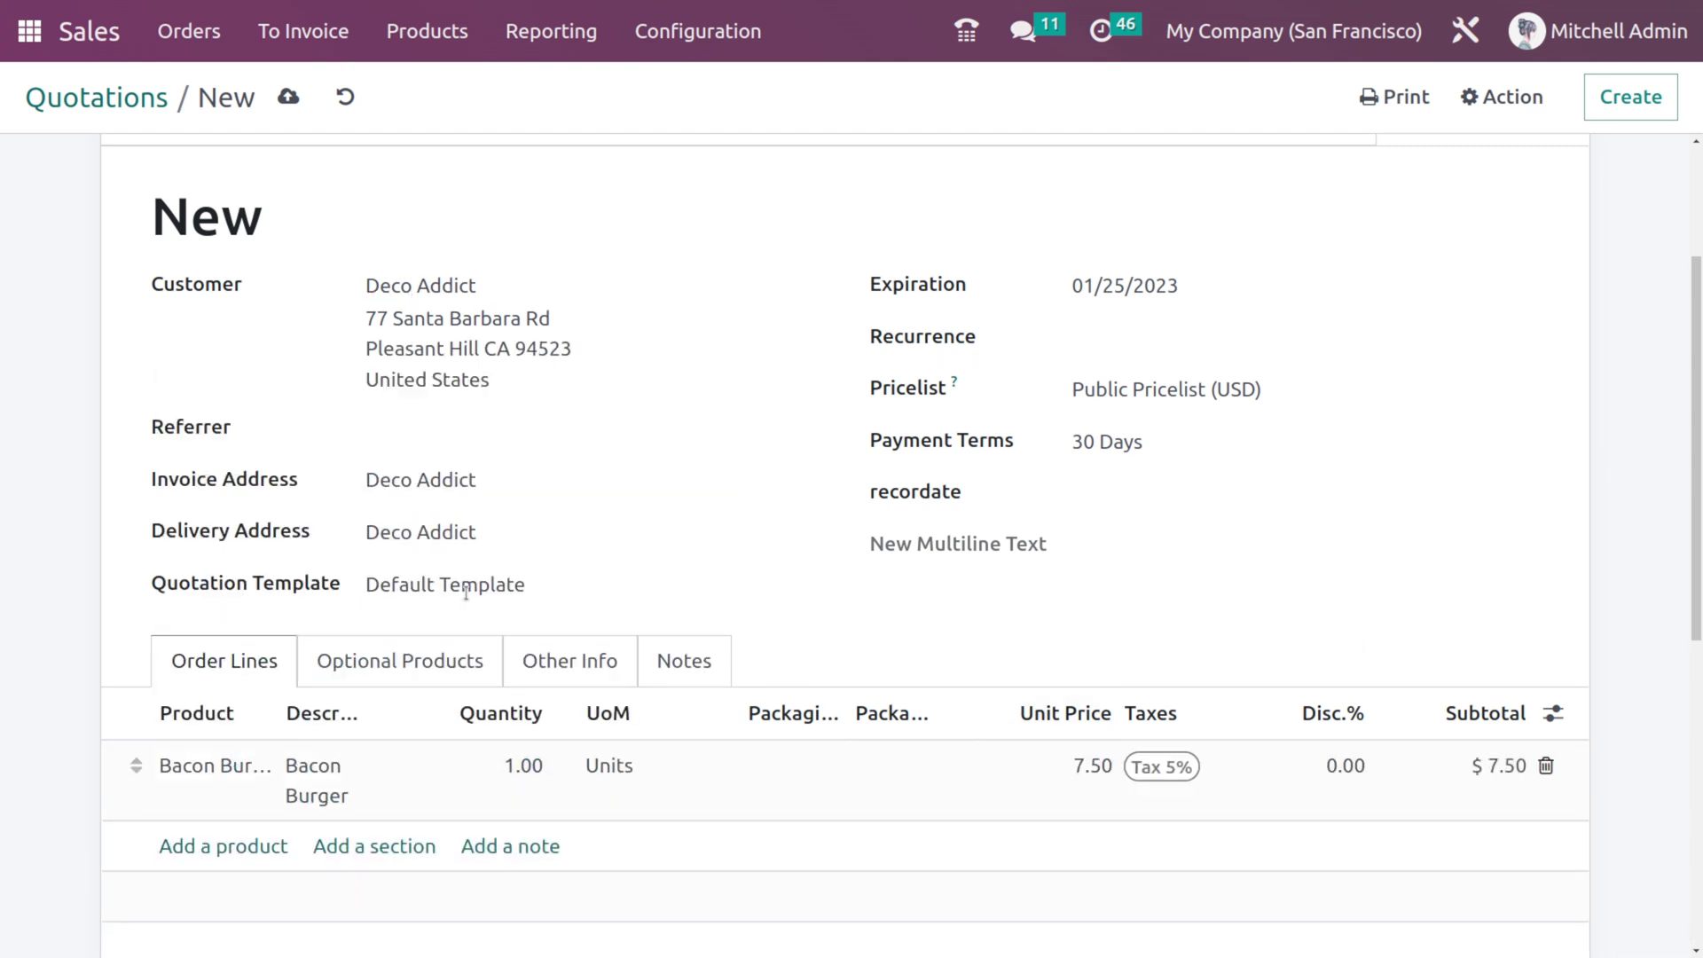
{"action": "scroll", "coordinate": [662, 459], "scroll_direction": "up", "scroll_amount": 3}
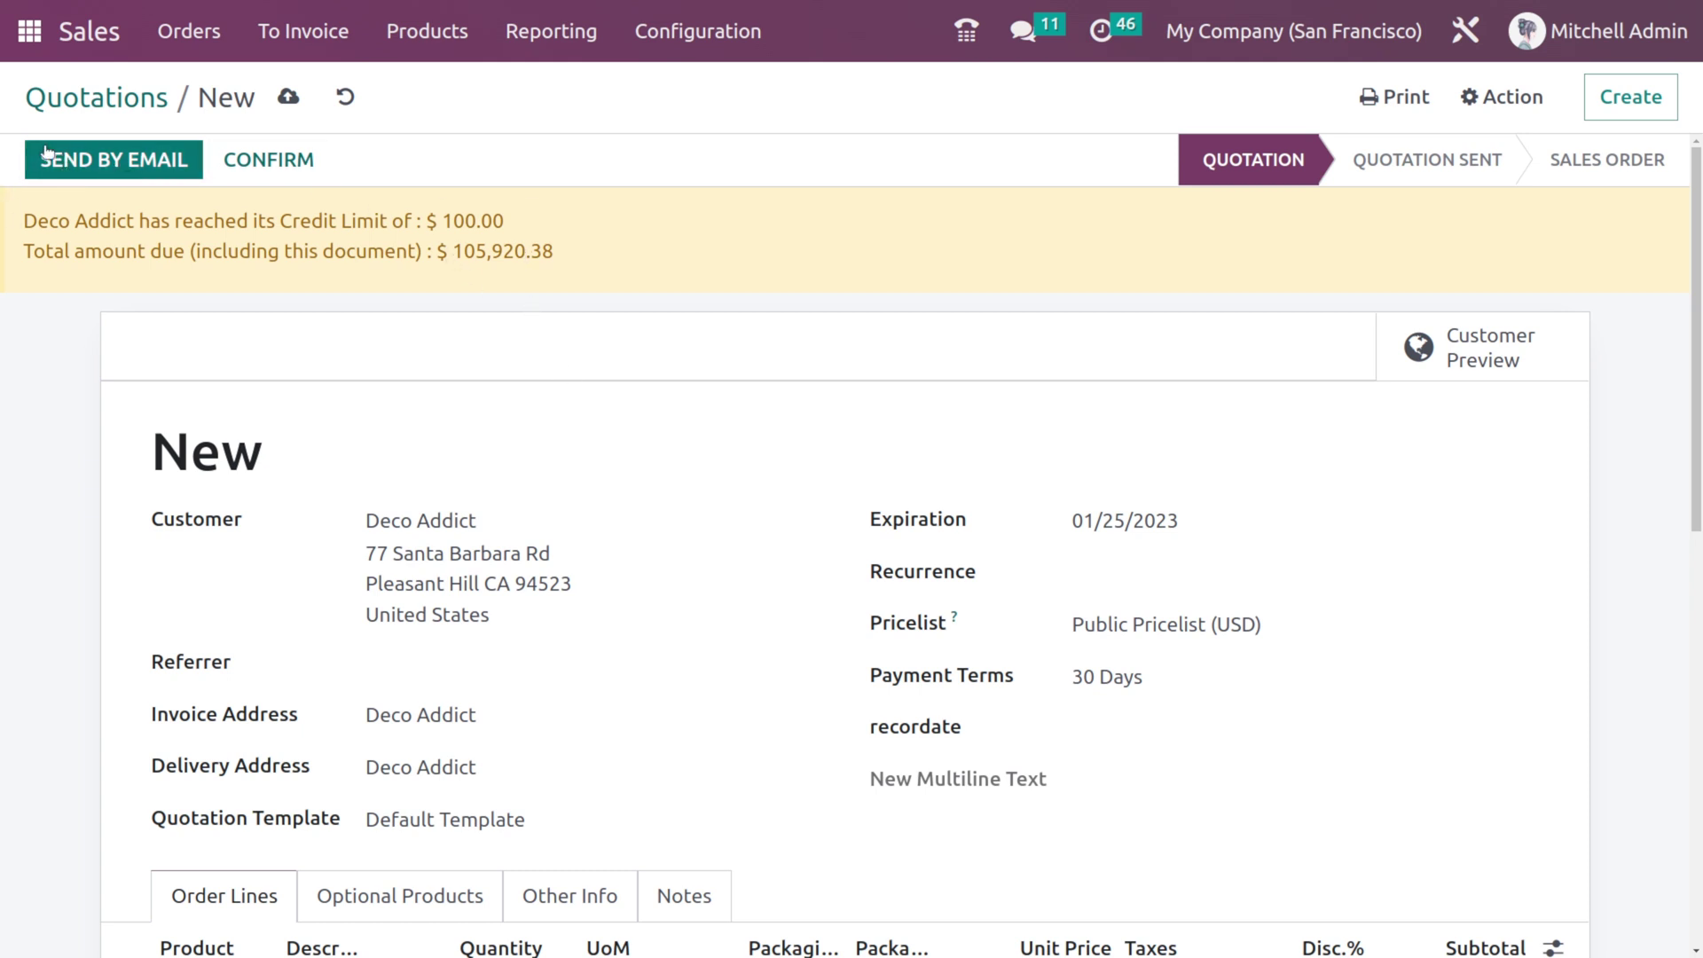
Open the email composer for quotation S00129 and download its S00129.pdf attachment
{"action": "left_click", "coordinate": [133, 166]}
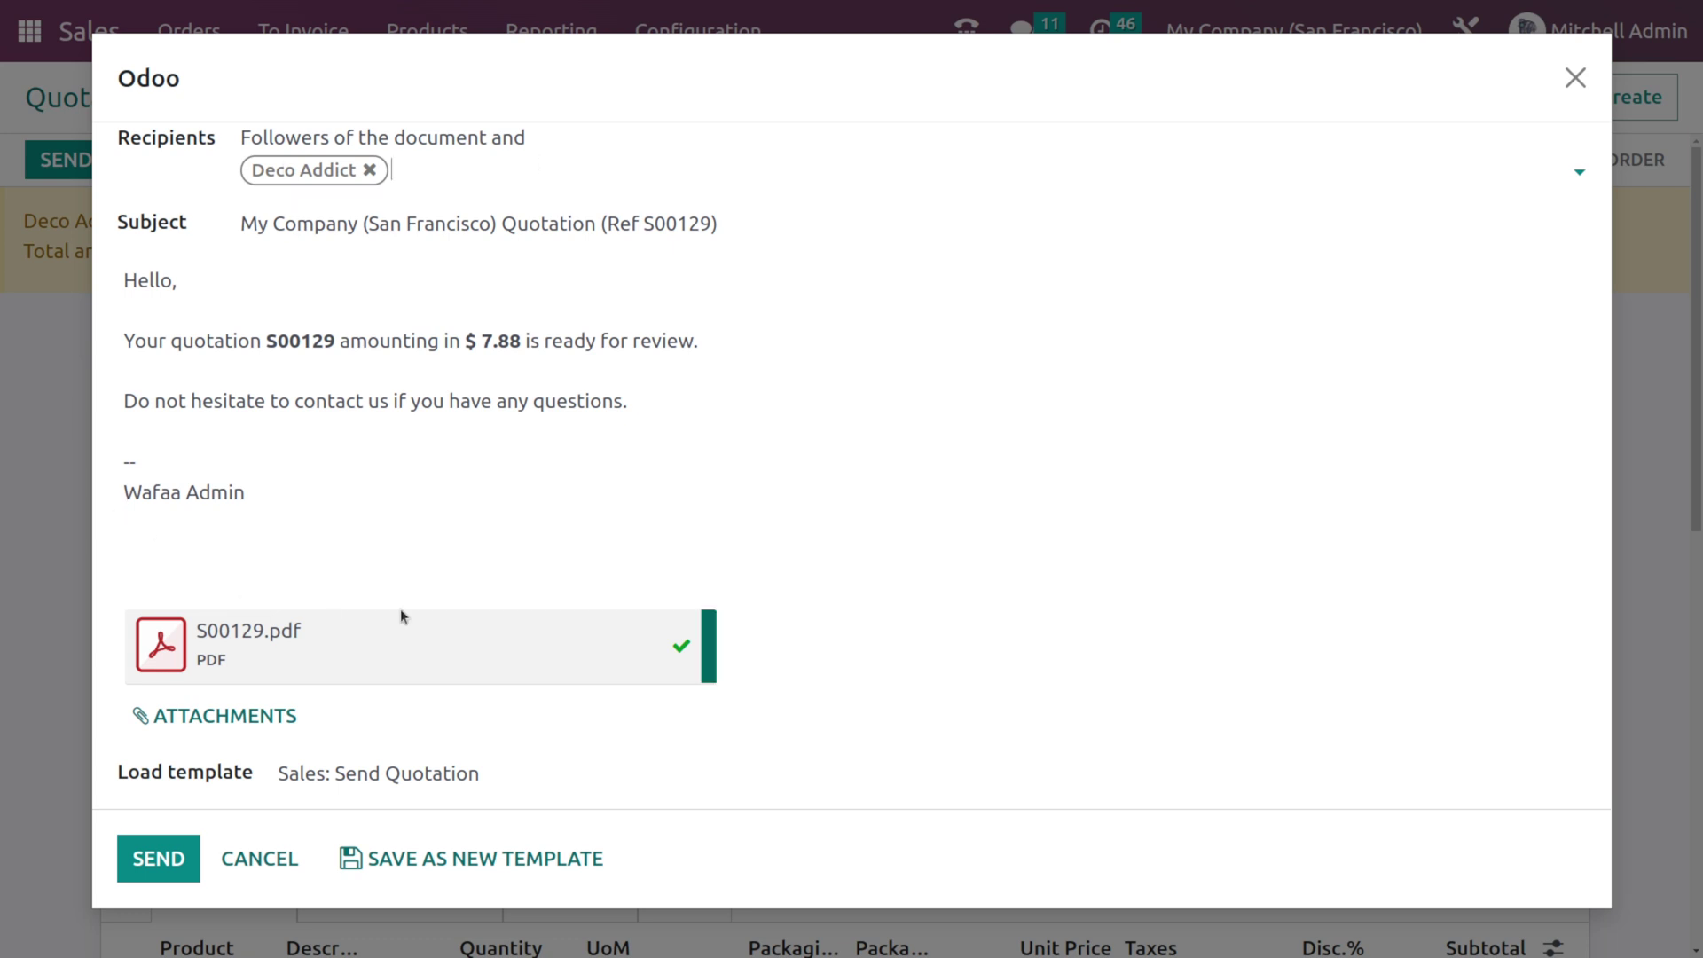
{"action": "left_click", "coordinate": [229, 633]}
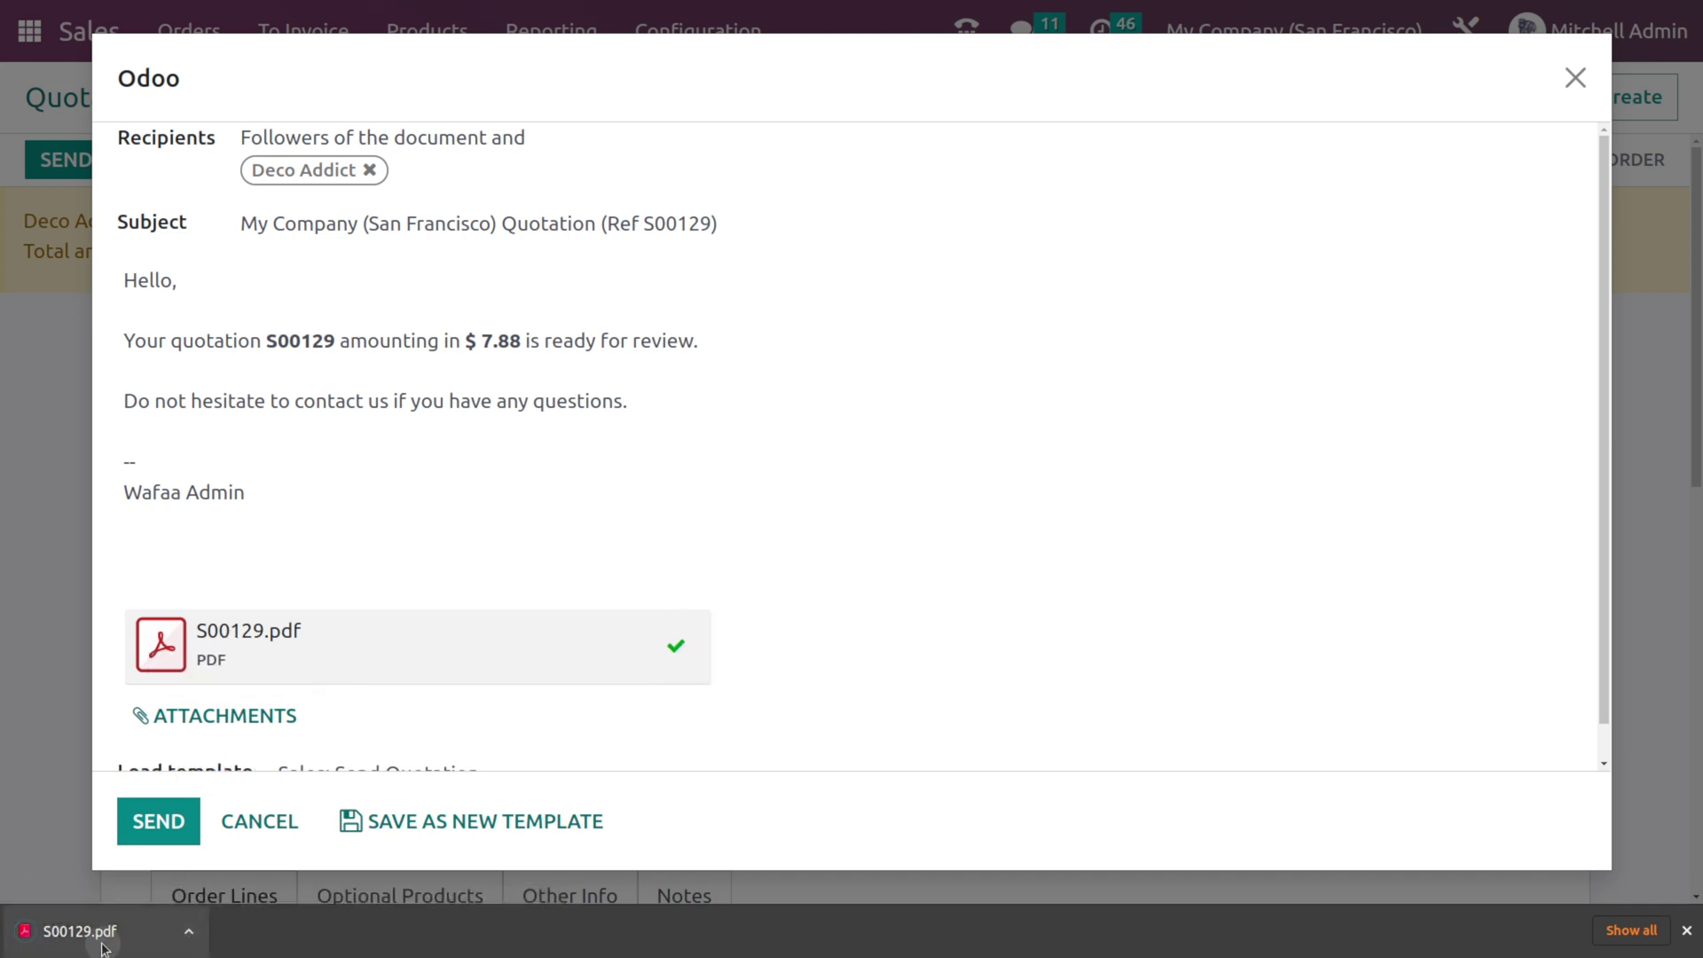
View S00129.pdf's plain layout in Chrome's PDF viewer, then close it
{"action": "left_click", "coordinate": [102, 932]}
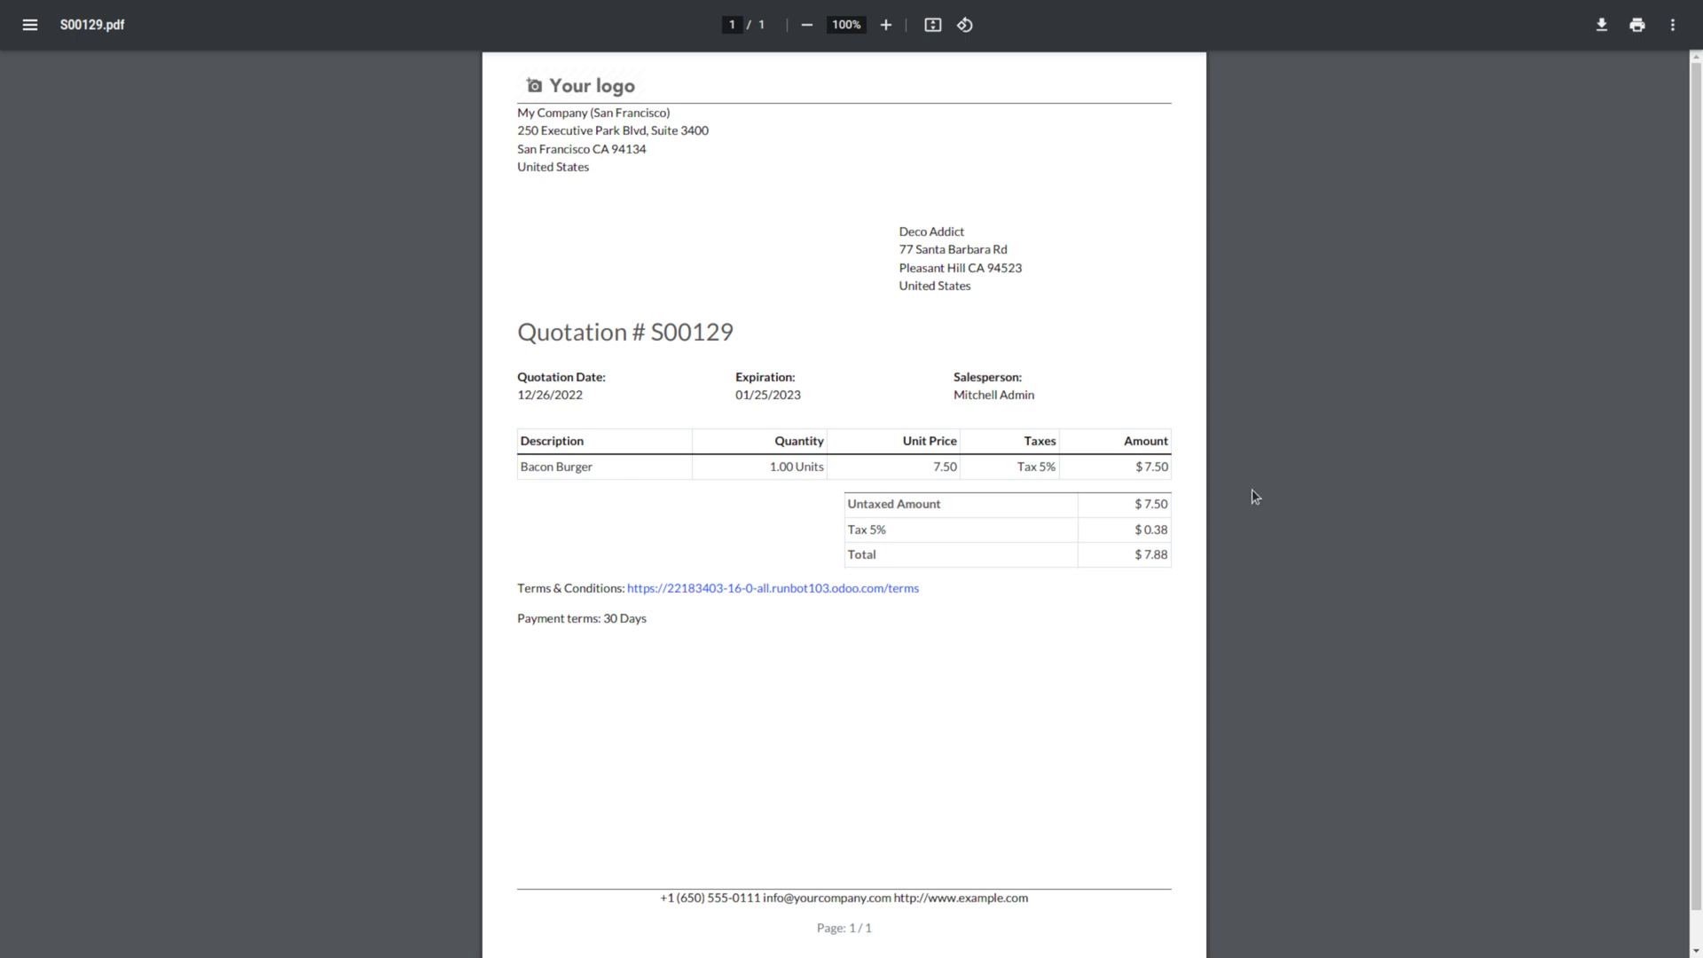
{"action": "scroll", "coordinate": [971, 486], "scroll_direction": "down", "scroll_amount": 1}
{"action": "scroll", "coordinate": [971, 487], "scroll_direction": "up", "scroll_amount": 1}
{"action": "key", "text": "ctrl+w"}
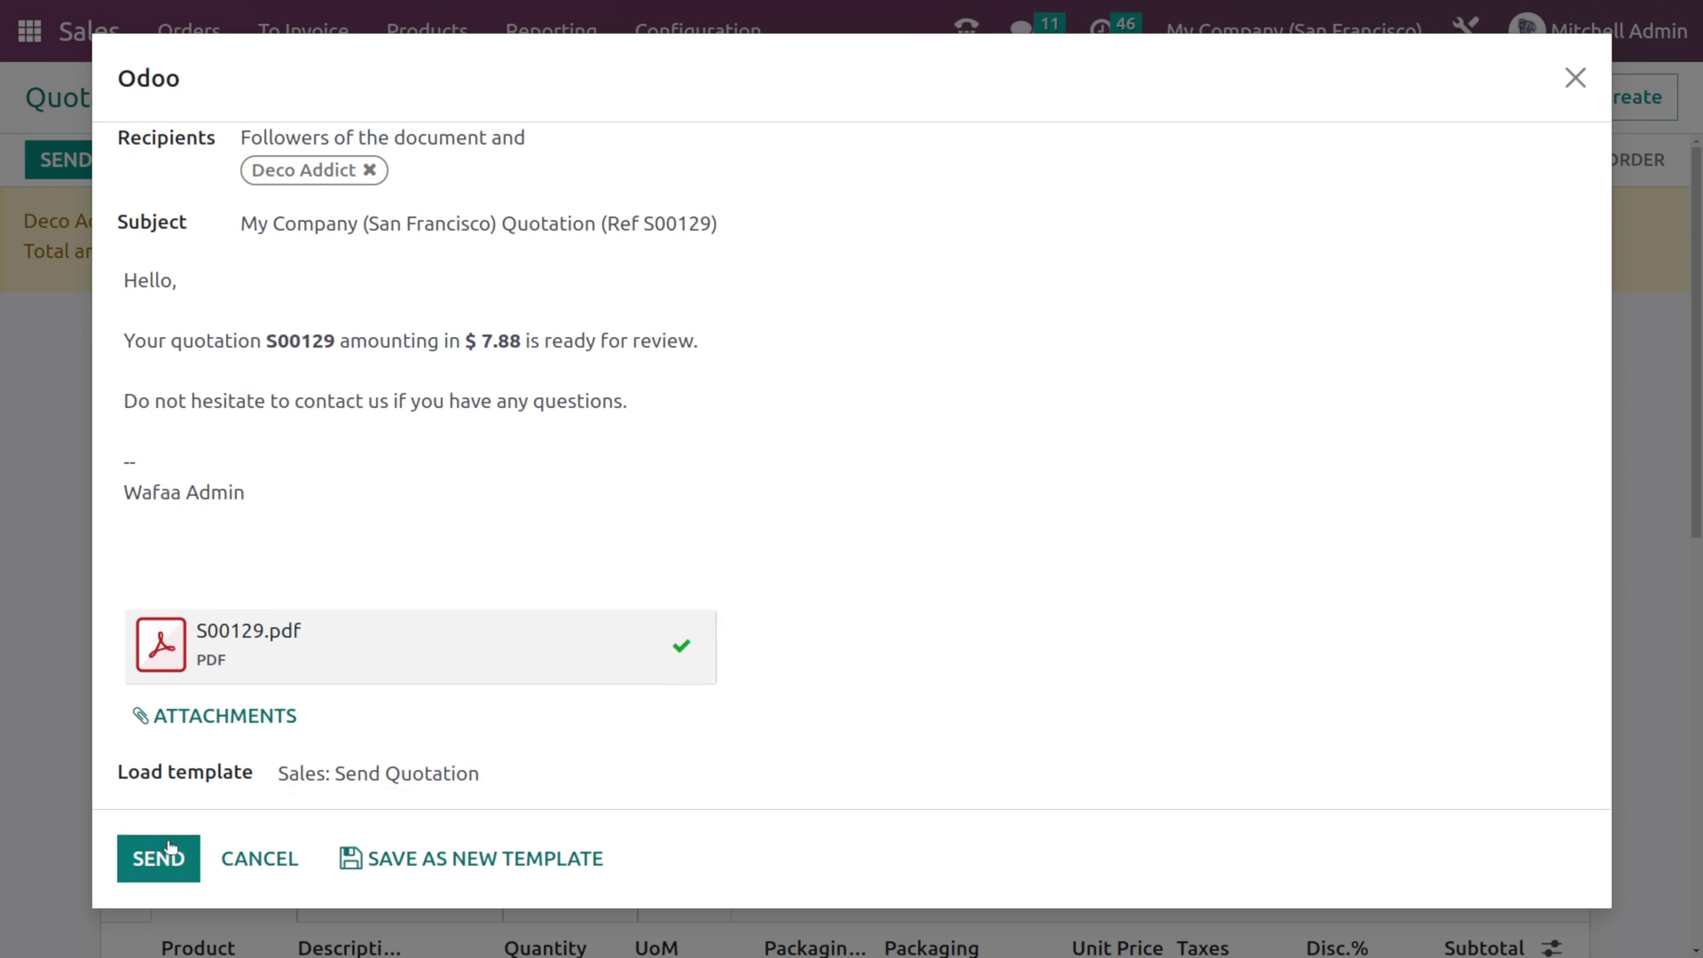
Cancel the email, confirm S00129, then create and post invoice INV/2022/027920 for $7.50
{"action": "left_click", "coordinate": [229, 871]}
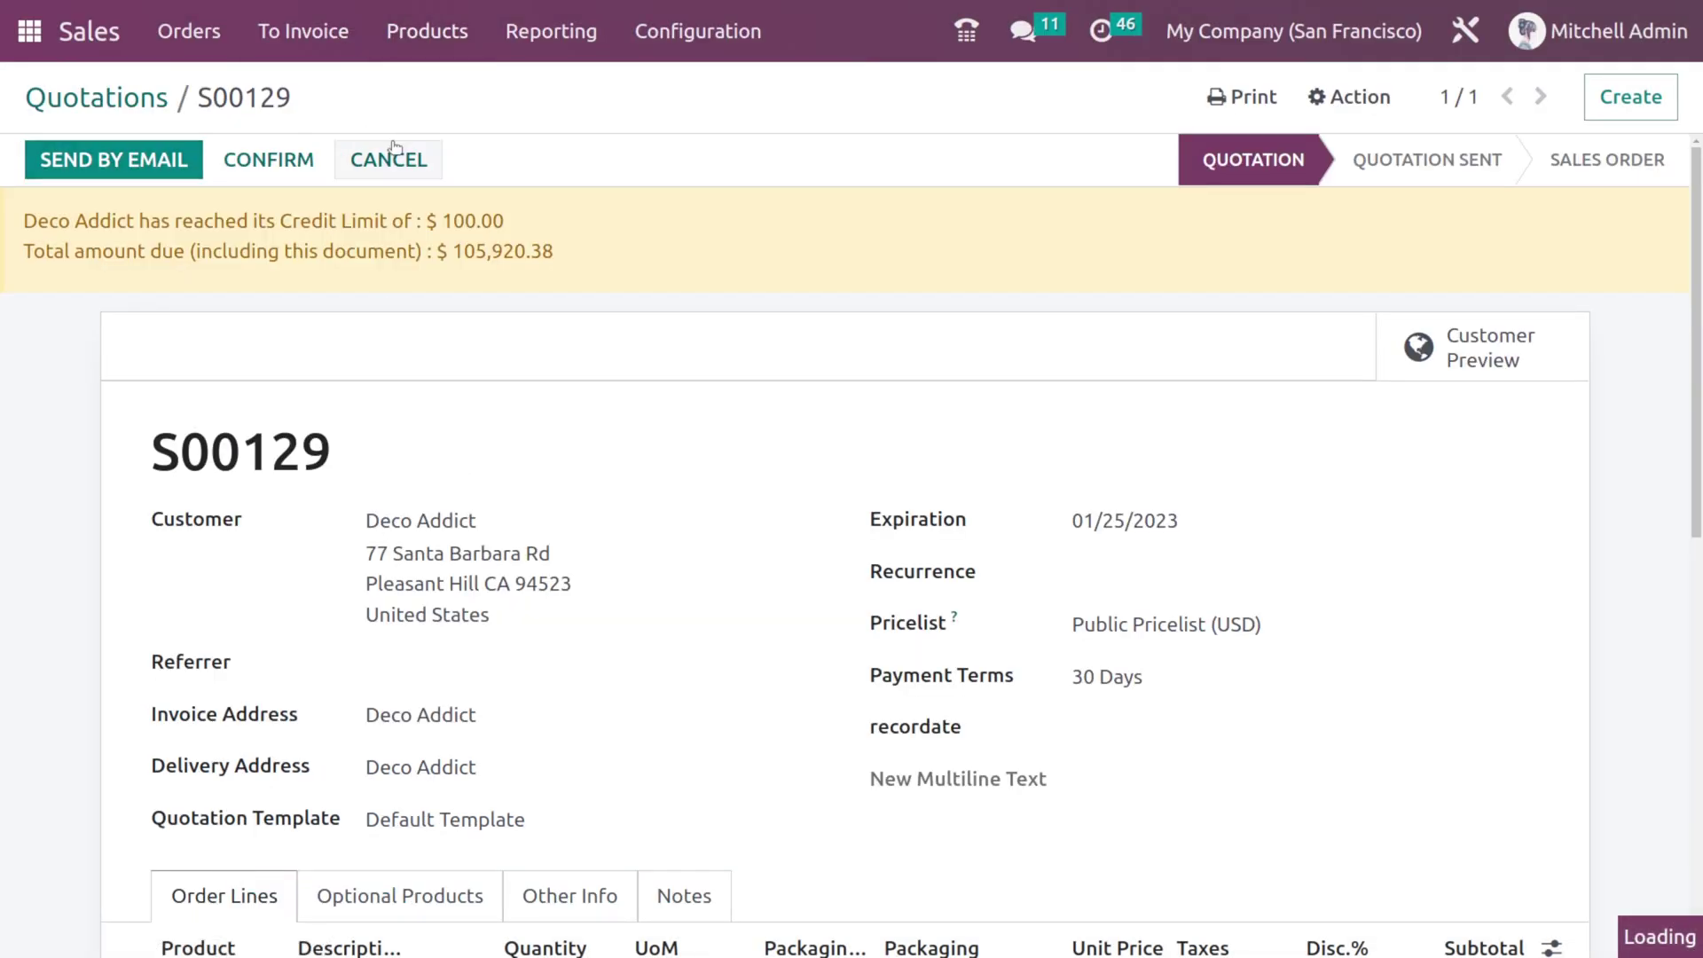
{"action": "left_click", "coordinate": [243, 161]}
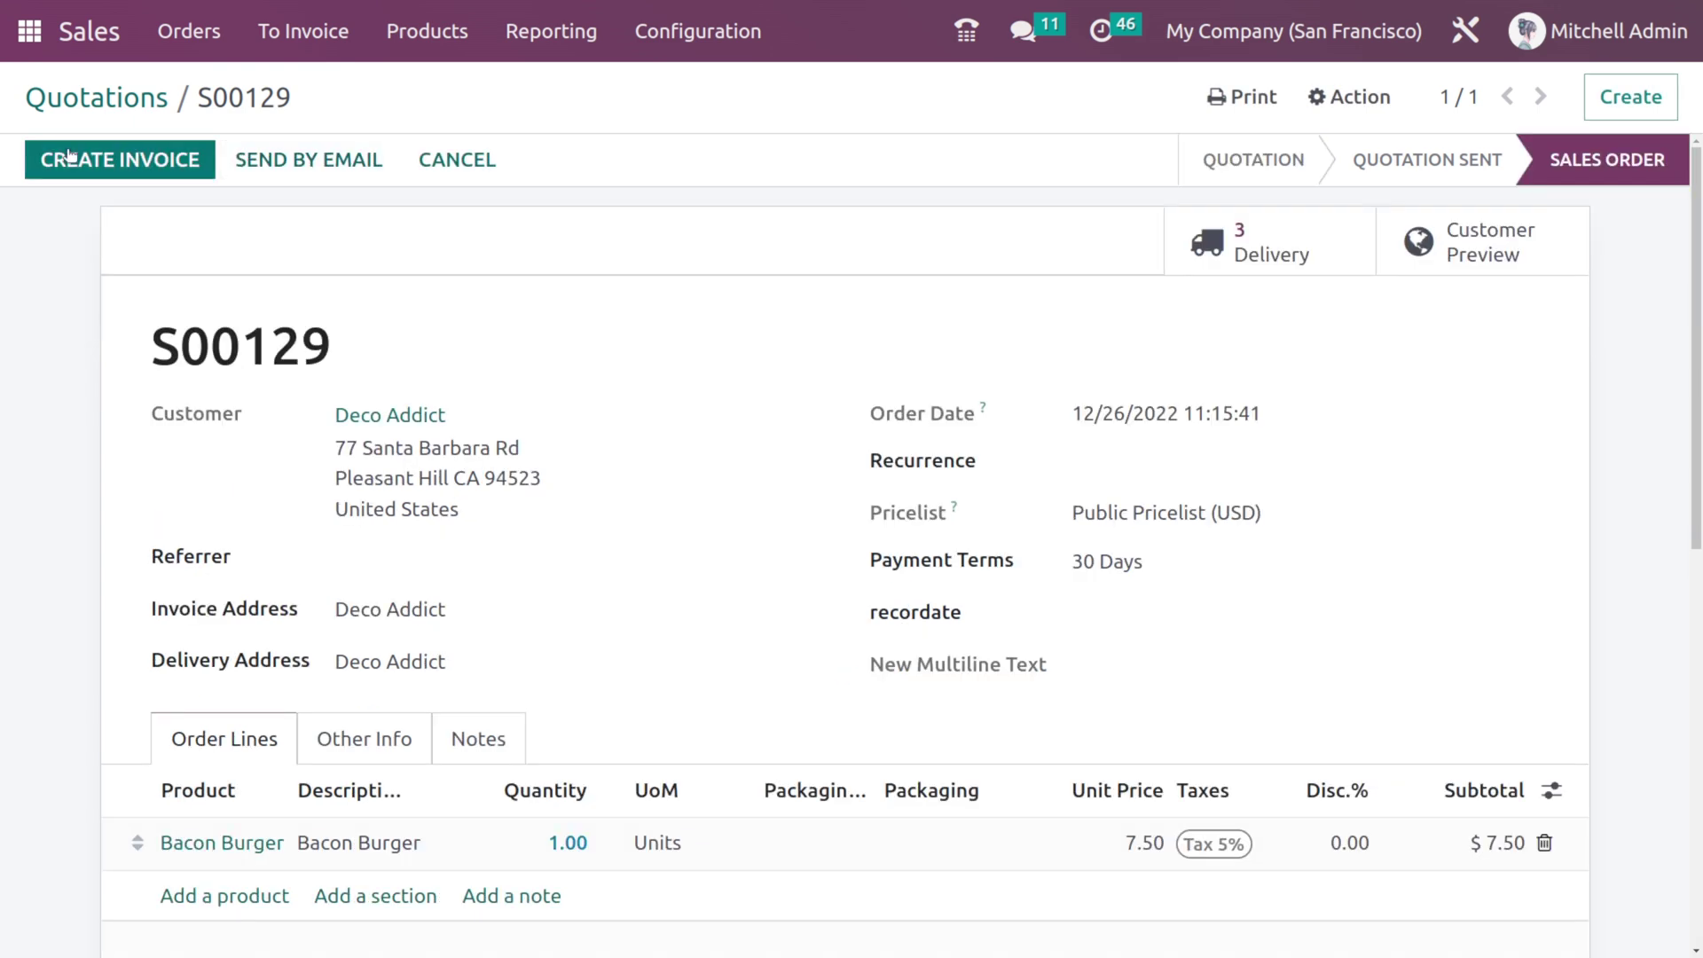
{"action": "left_click", "coordinate": [68, 155]}
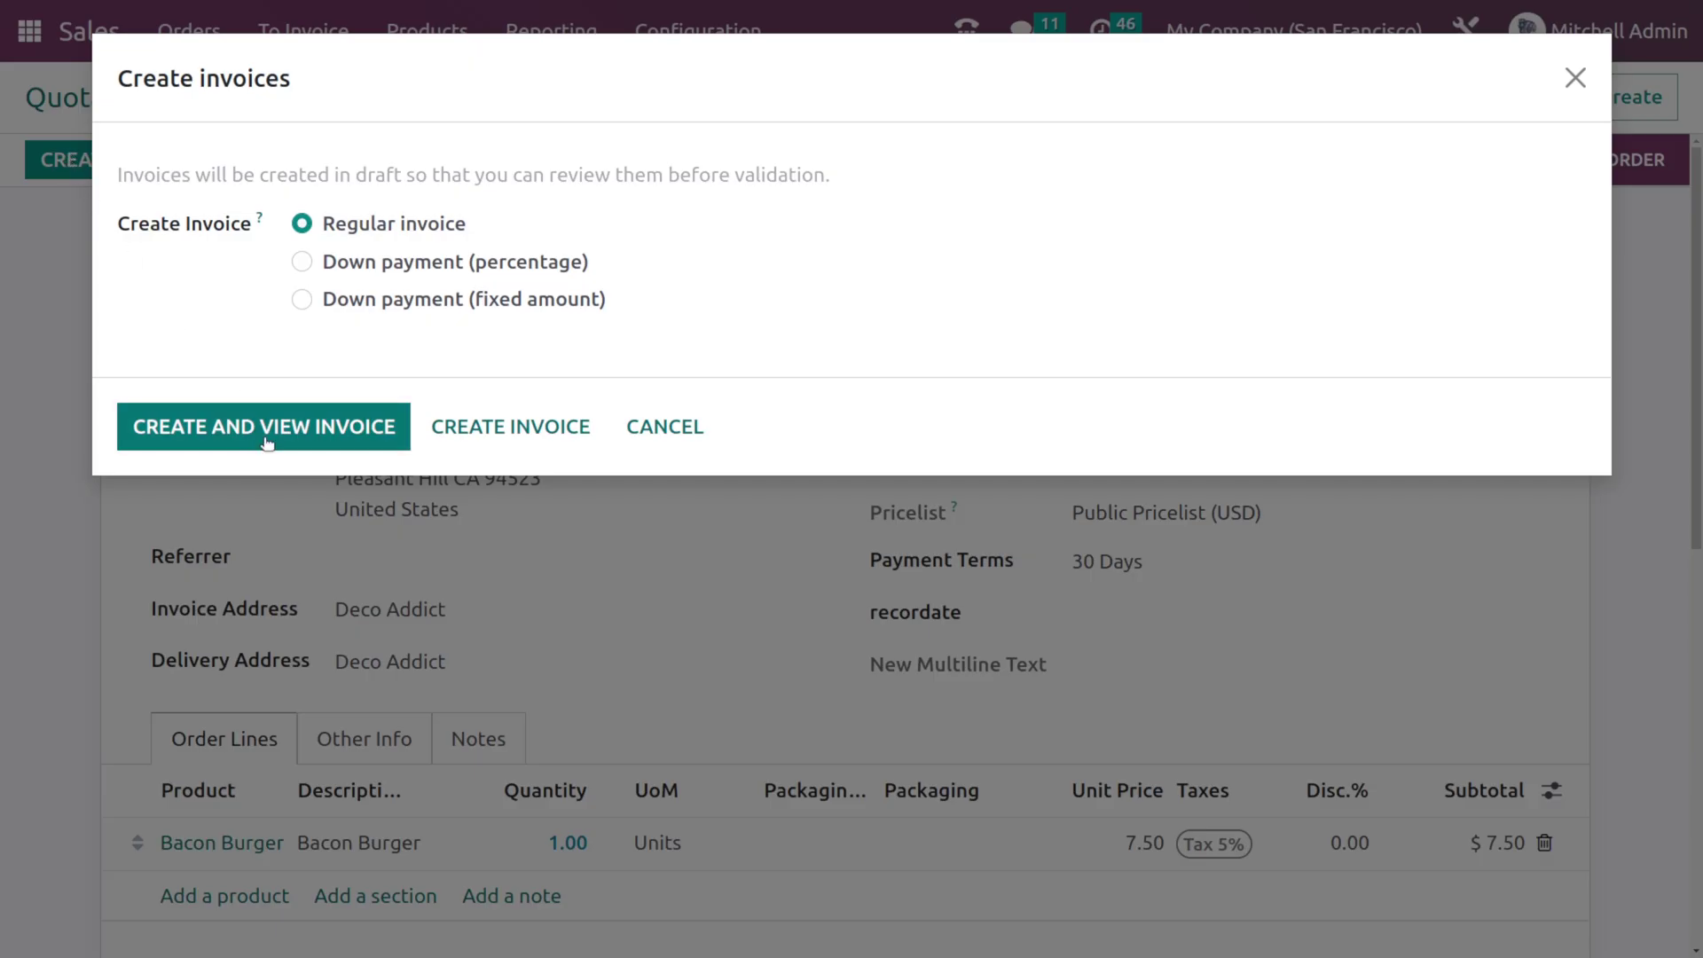
{"action": "left_click", "coordinate": [264, 438]}
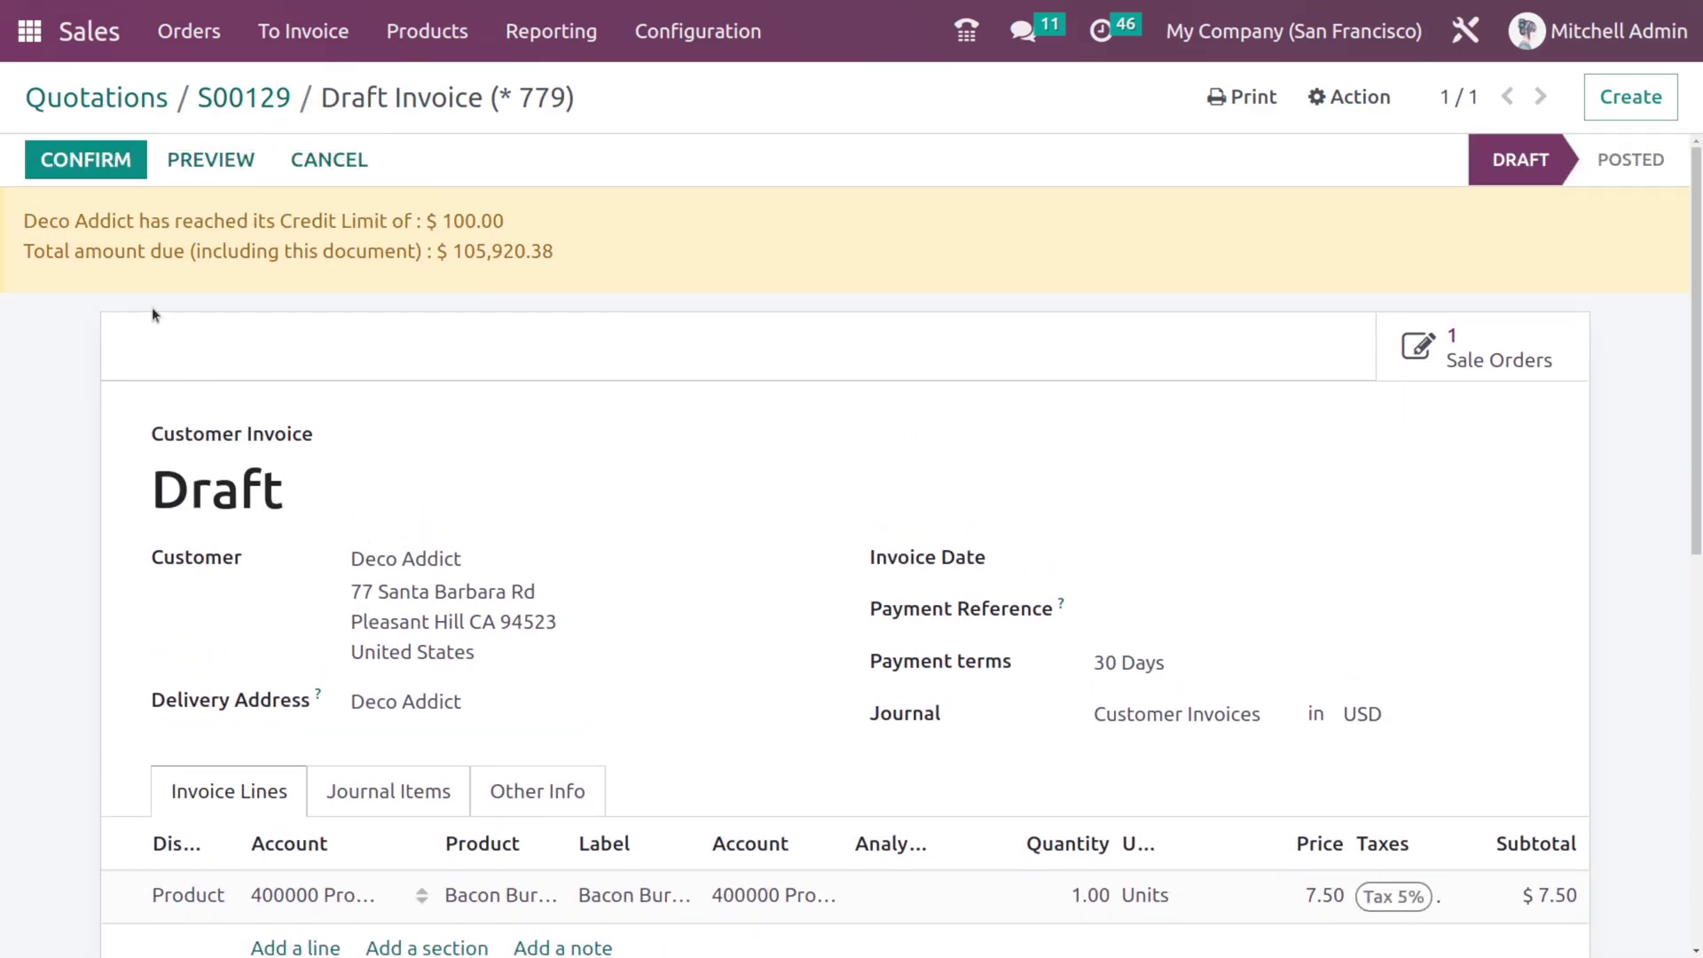
{"action": "left_click", "coordinate": [86, 160]}
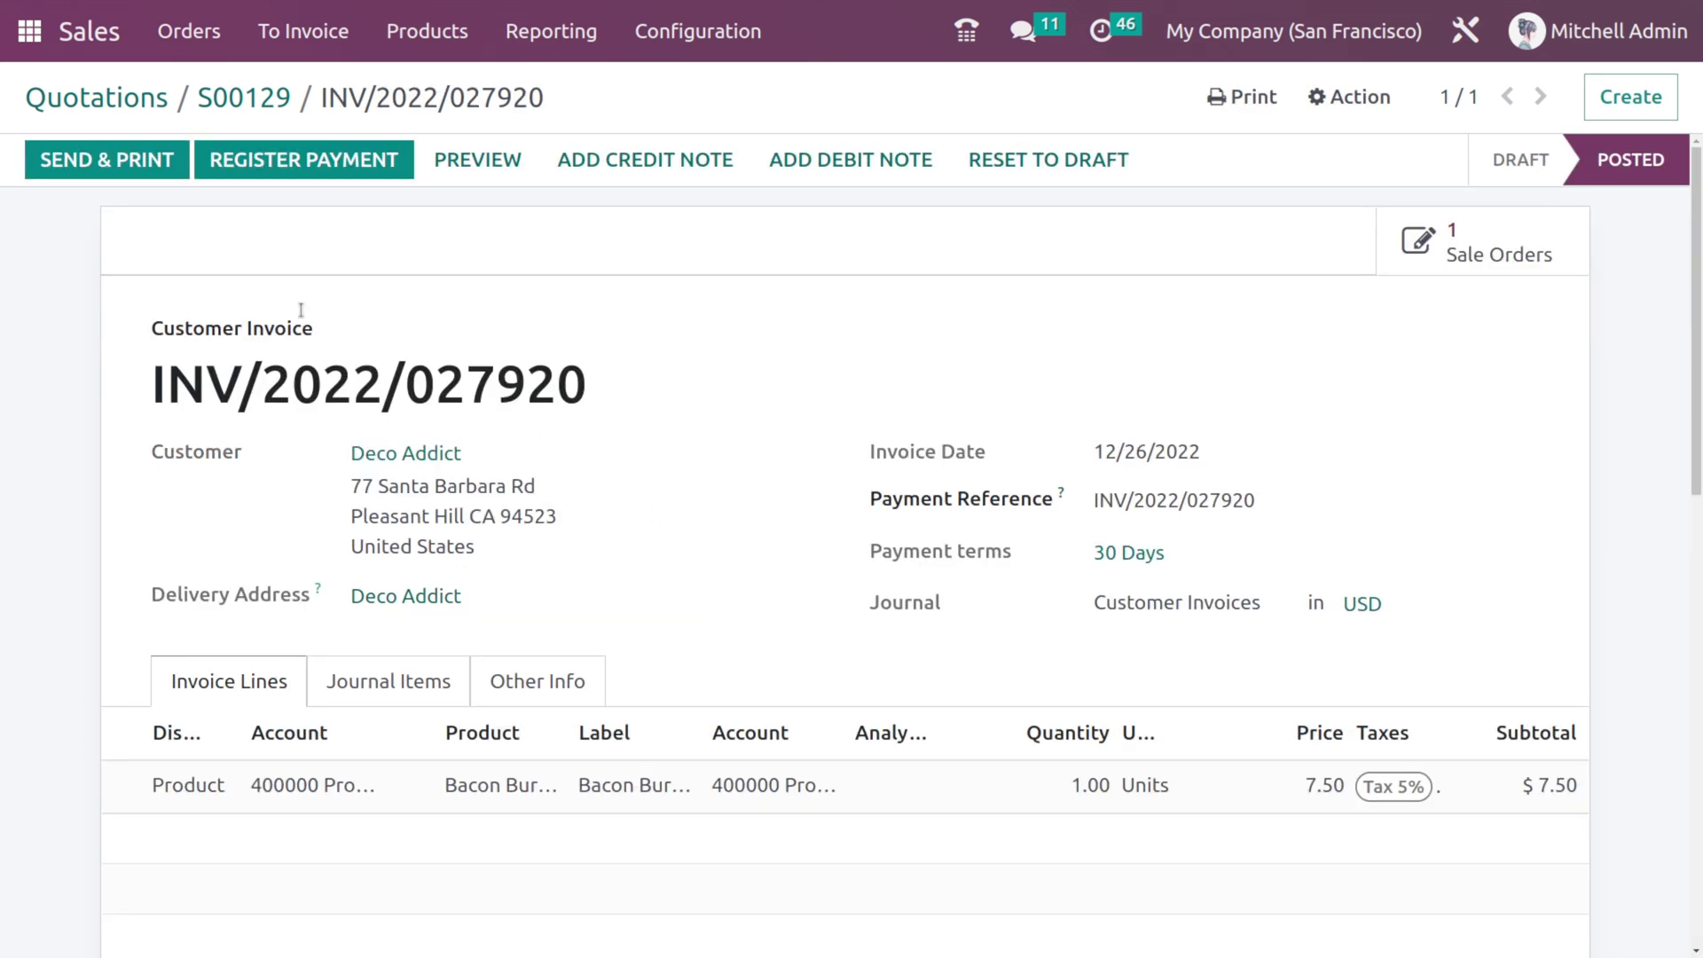
Download Invoice_INV_2022_027920.pdf from the Send & Print dialog and open it in Chrome
{"action": "left_click", "coordinate": [120, 166]}
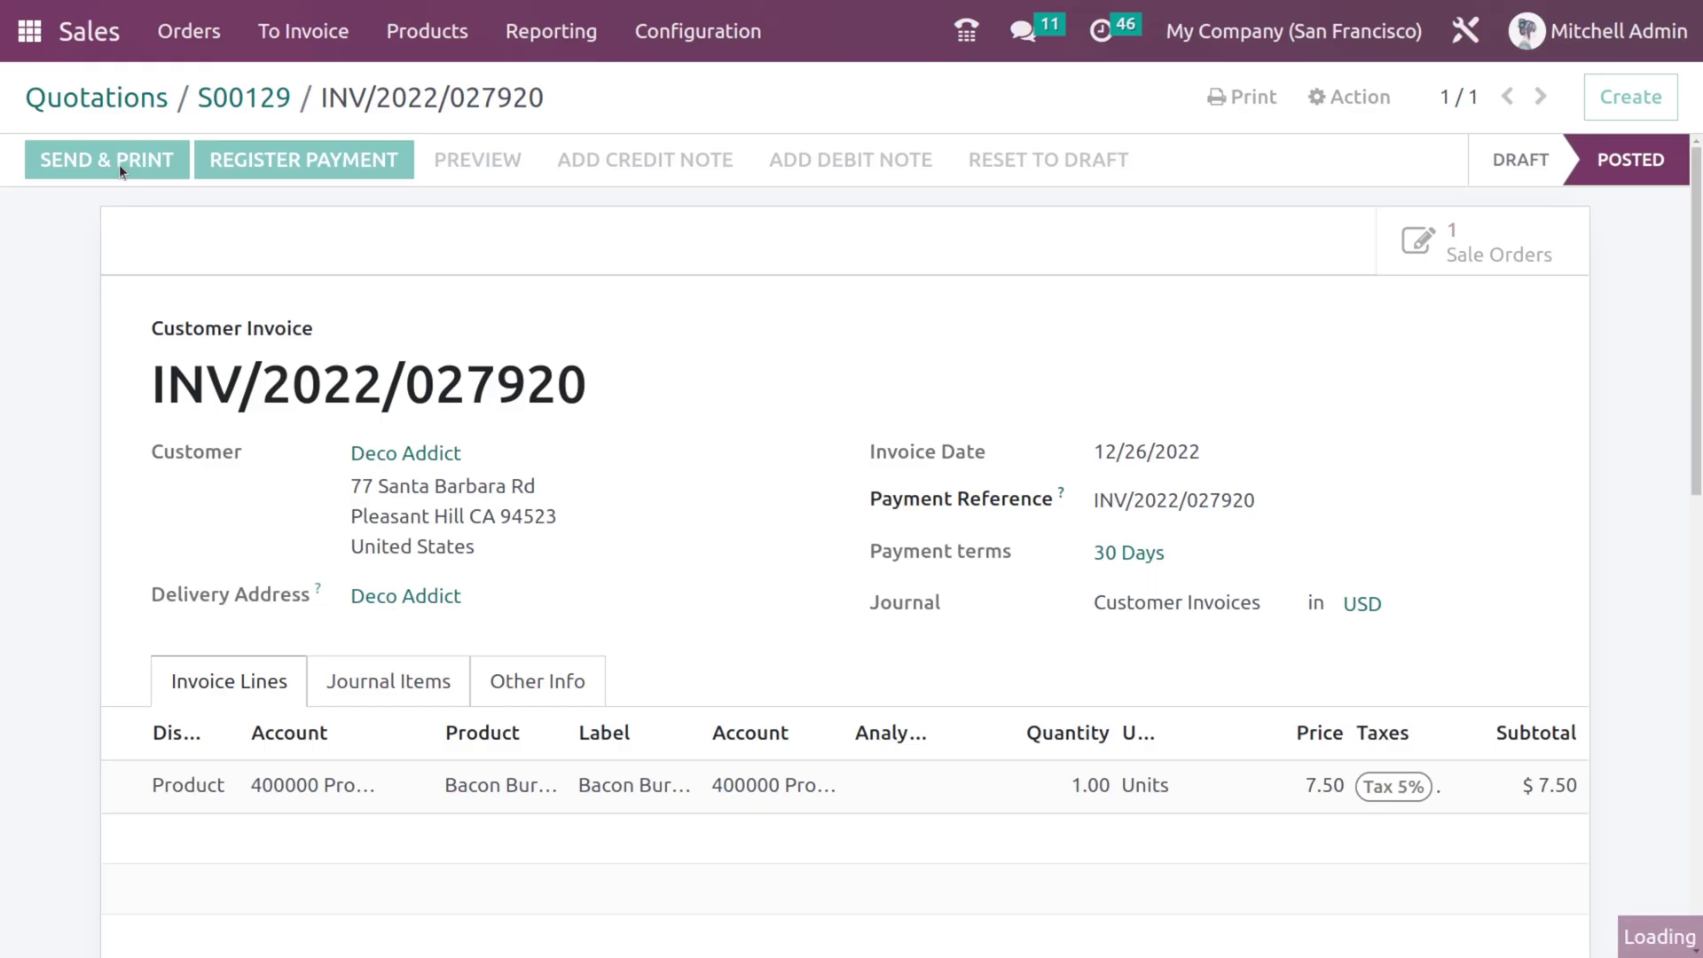
{"action": "scroll", "coordinate": [650, 608], "scroll_direction": "down", "scroll_amount": 3}
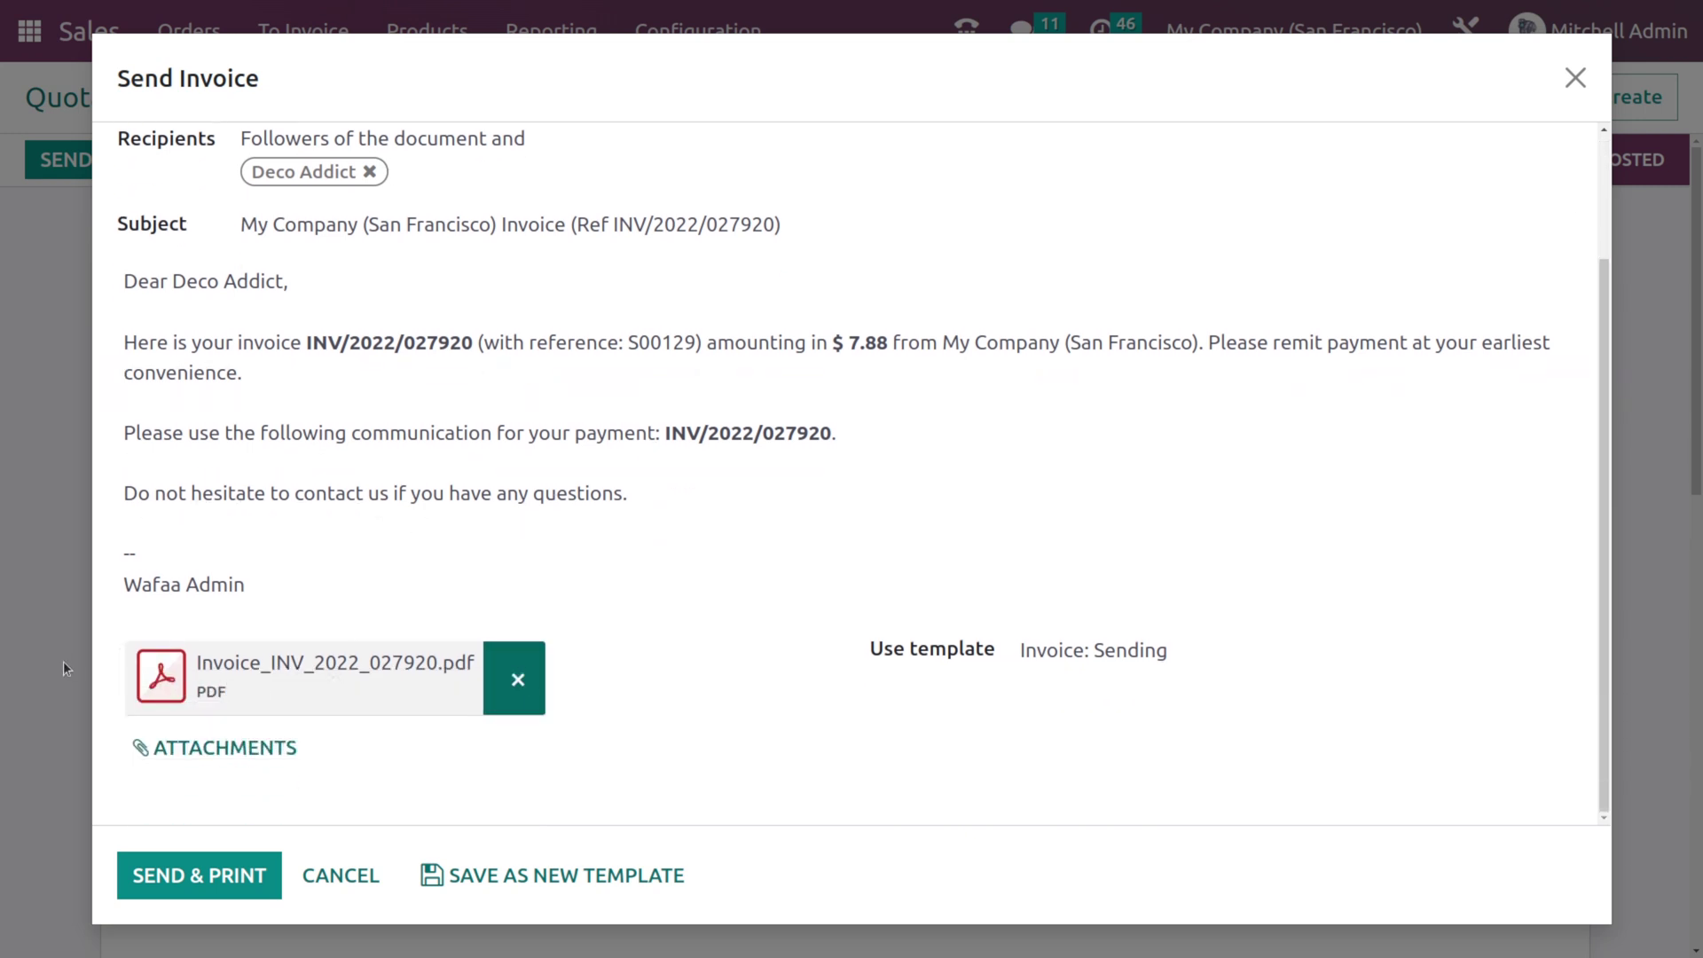
{"action": "left_click", "coordinate": [189, 667]}
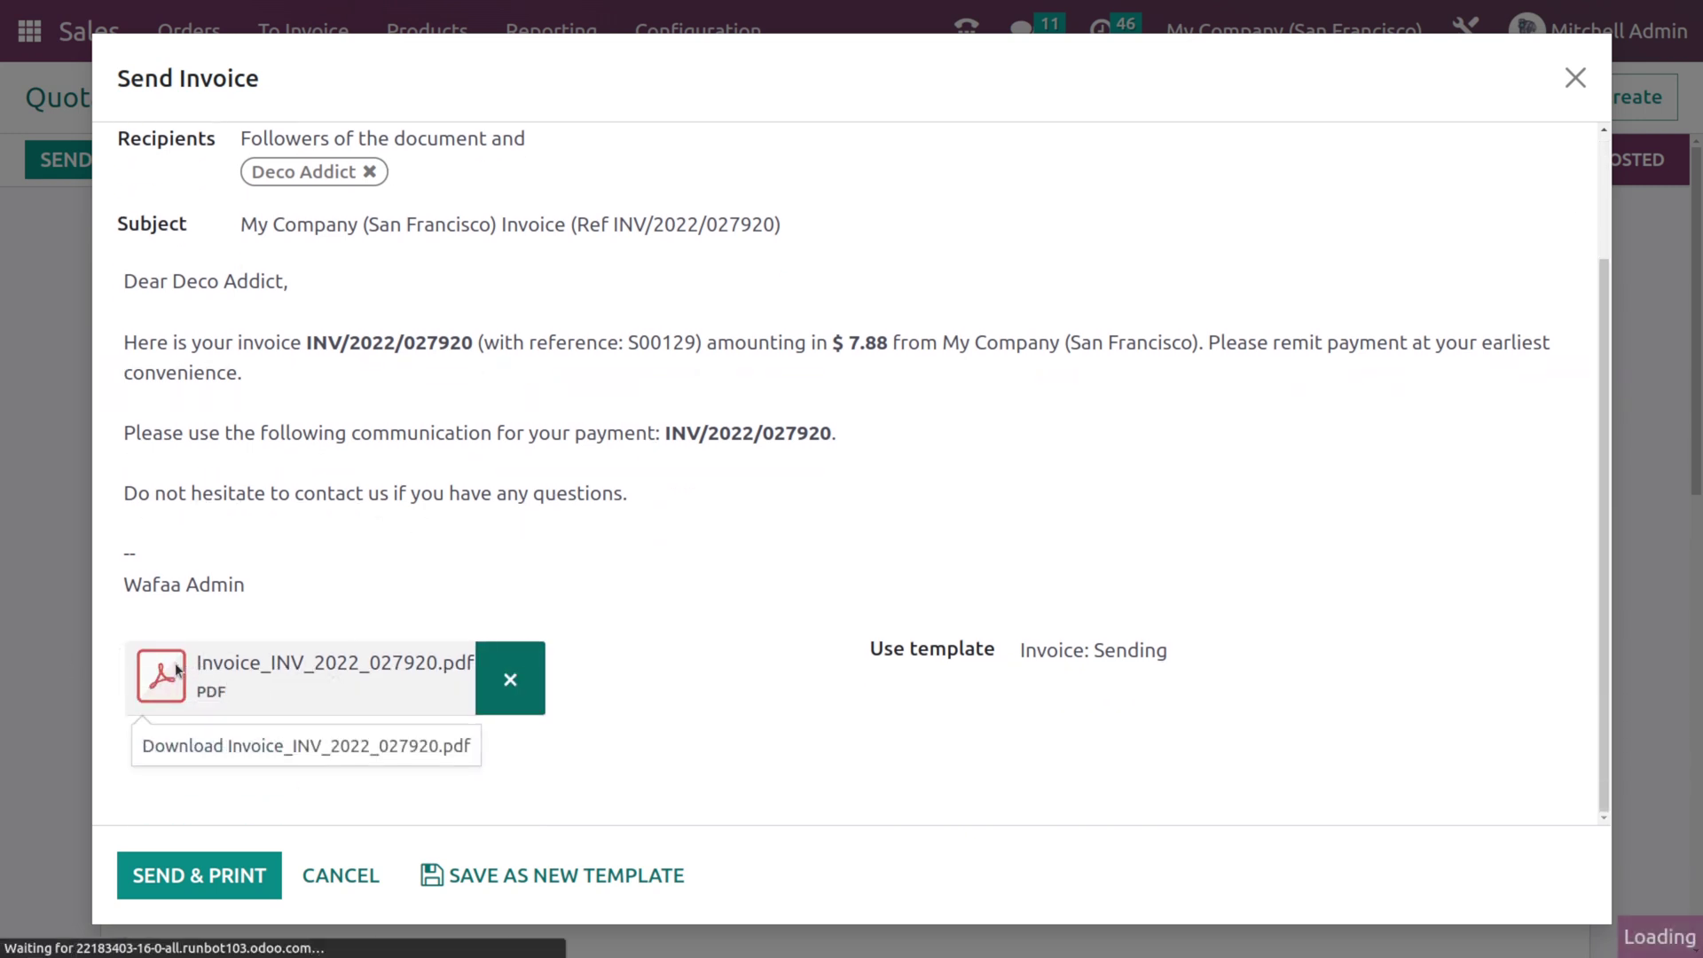
{"action": "left_click", "coordinate": [97, 932]}
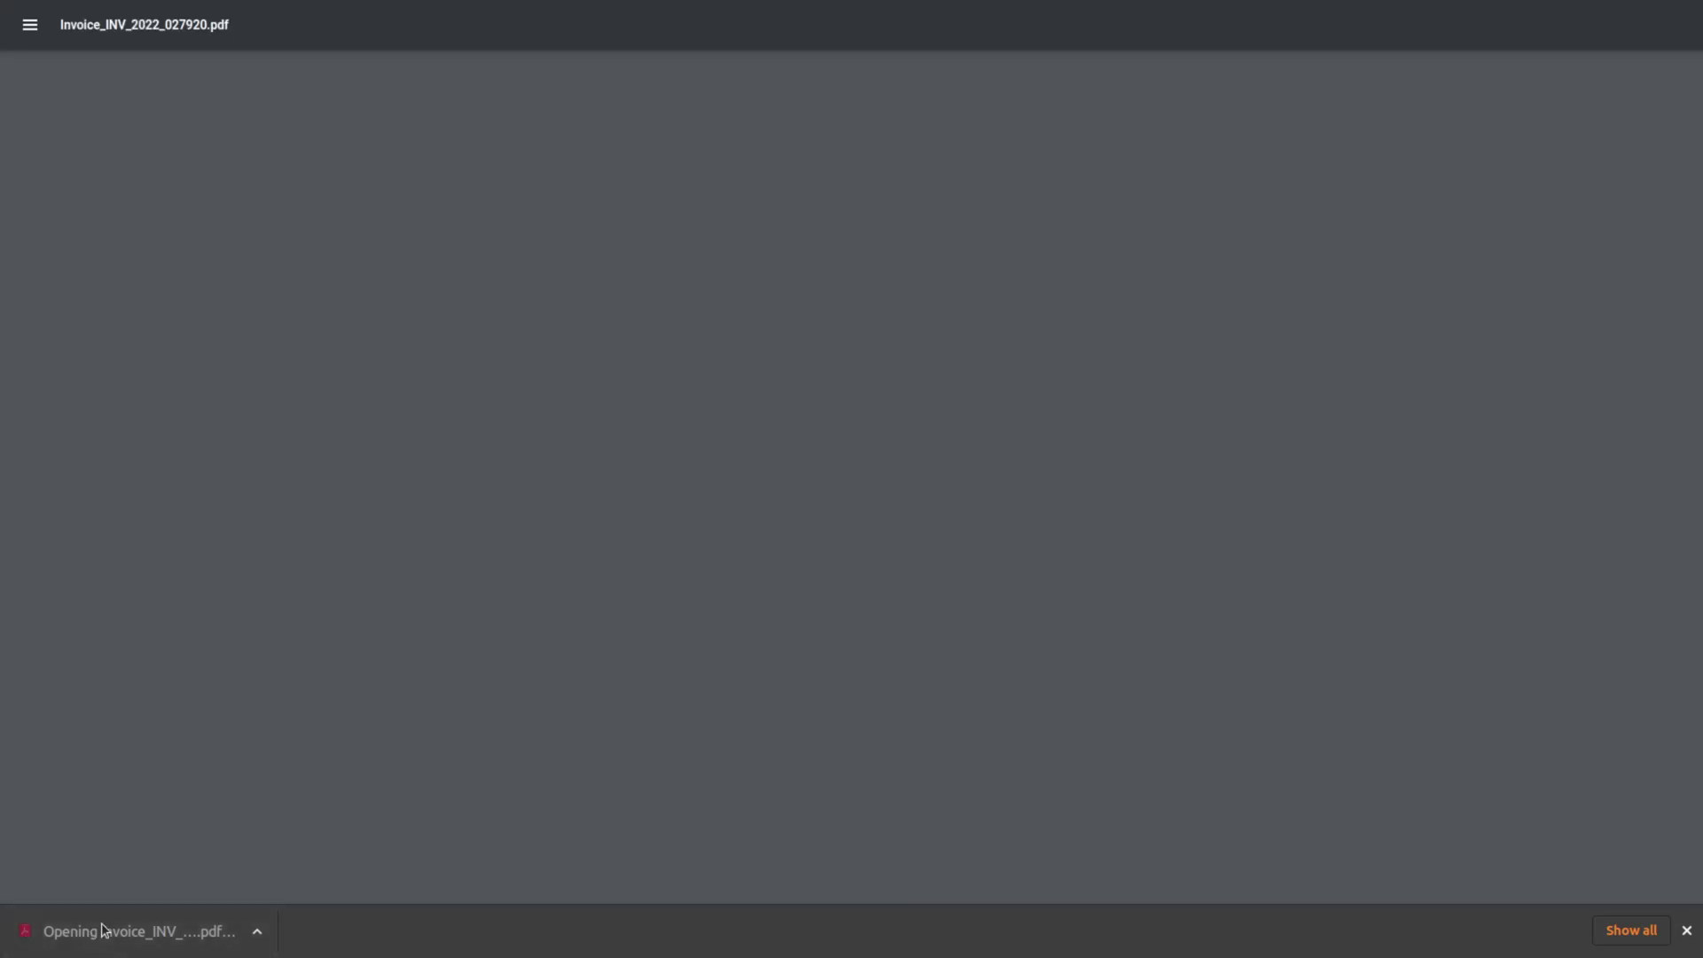
Review the invoice PDF's $7.88 Bacon Burger total, then close it to return to Odoo
{"action": "scroll", "coordinate": [814, 559], "scroll_direction": "down", "scroll_amount": 1}
{"action": "scroll", "coordinate": [809, 543], "scroll_direction": "up", "scroll_amount": 1}
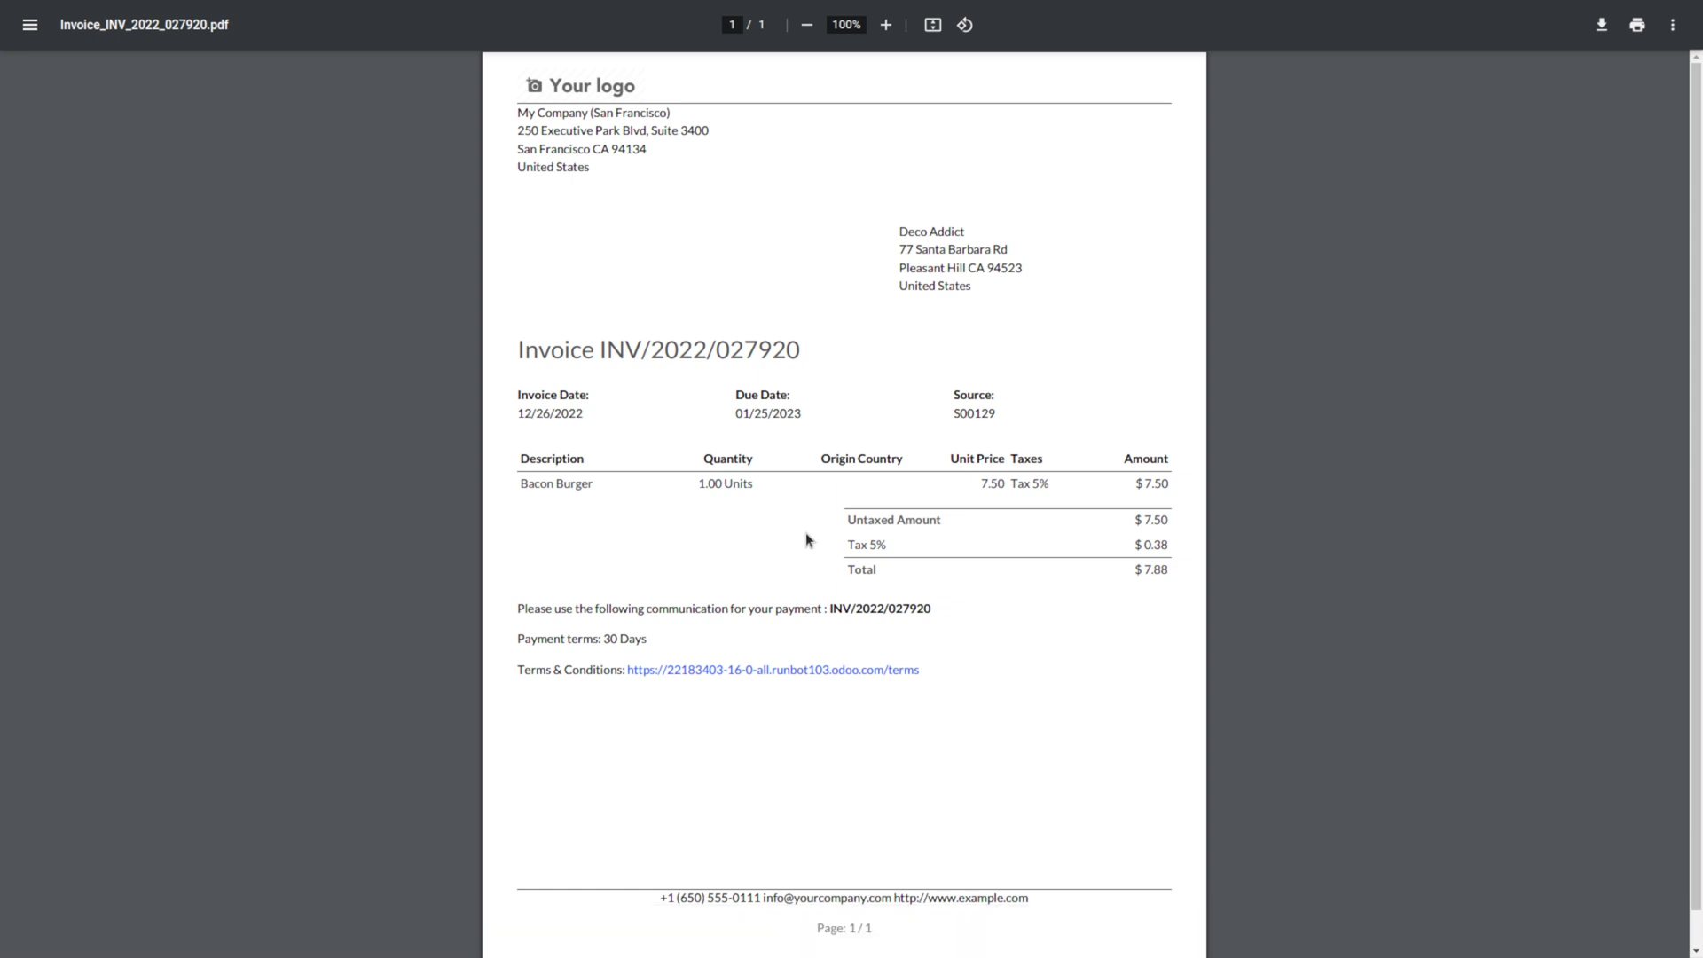
{"action": "key", "text": "ctrl+w"}
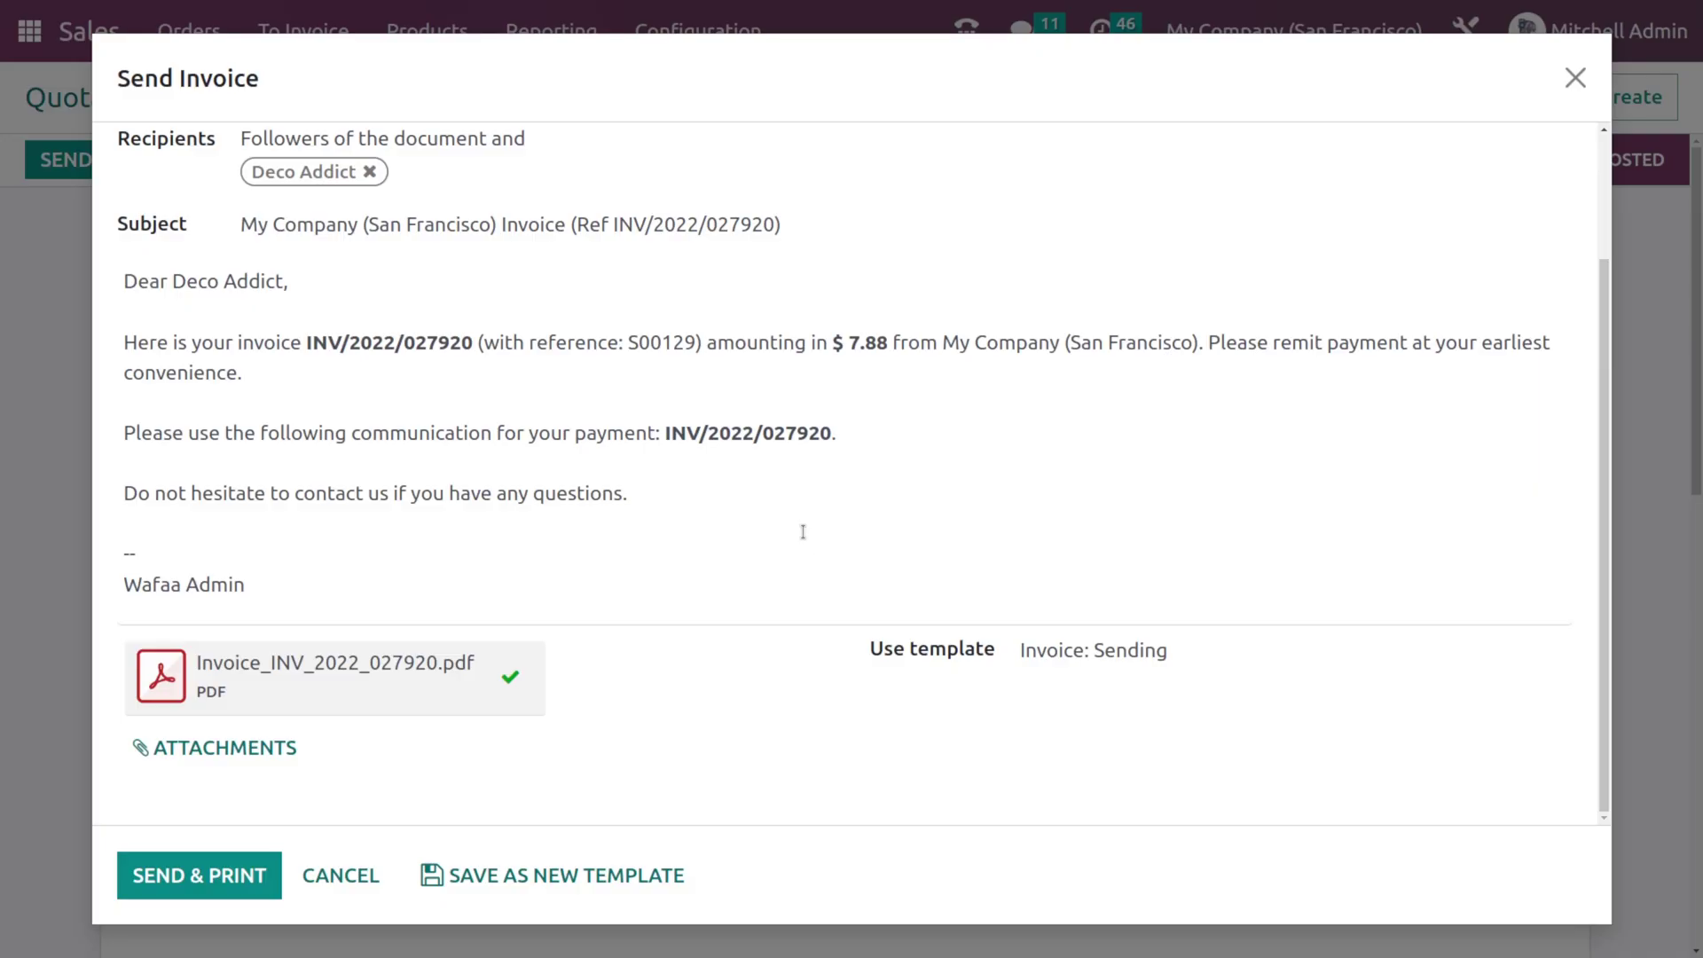
Cancel the Send Invoice dialog and open the Settings app from the home screen
{"action": "left_click", "coordinate": [374, 870]}
{"action": "left_click", "coordinate": [22, 35]}
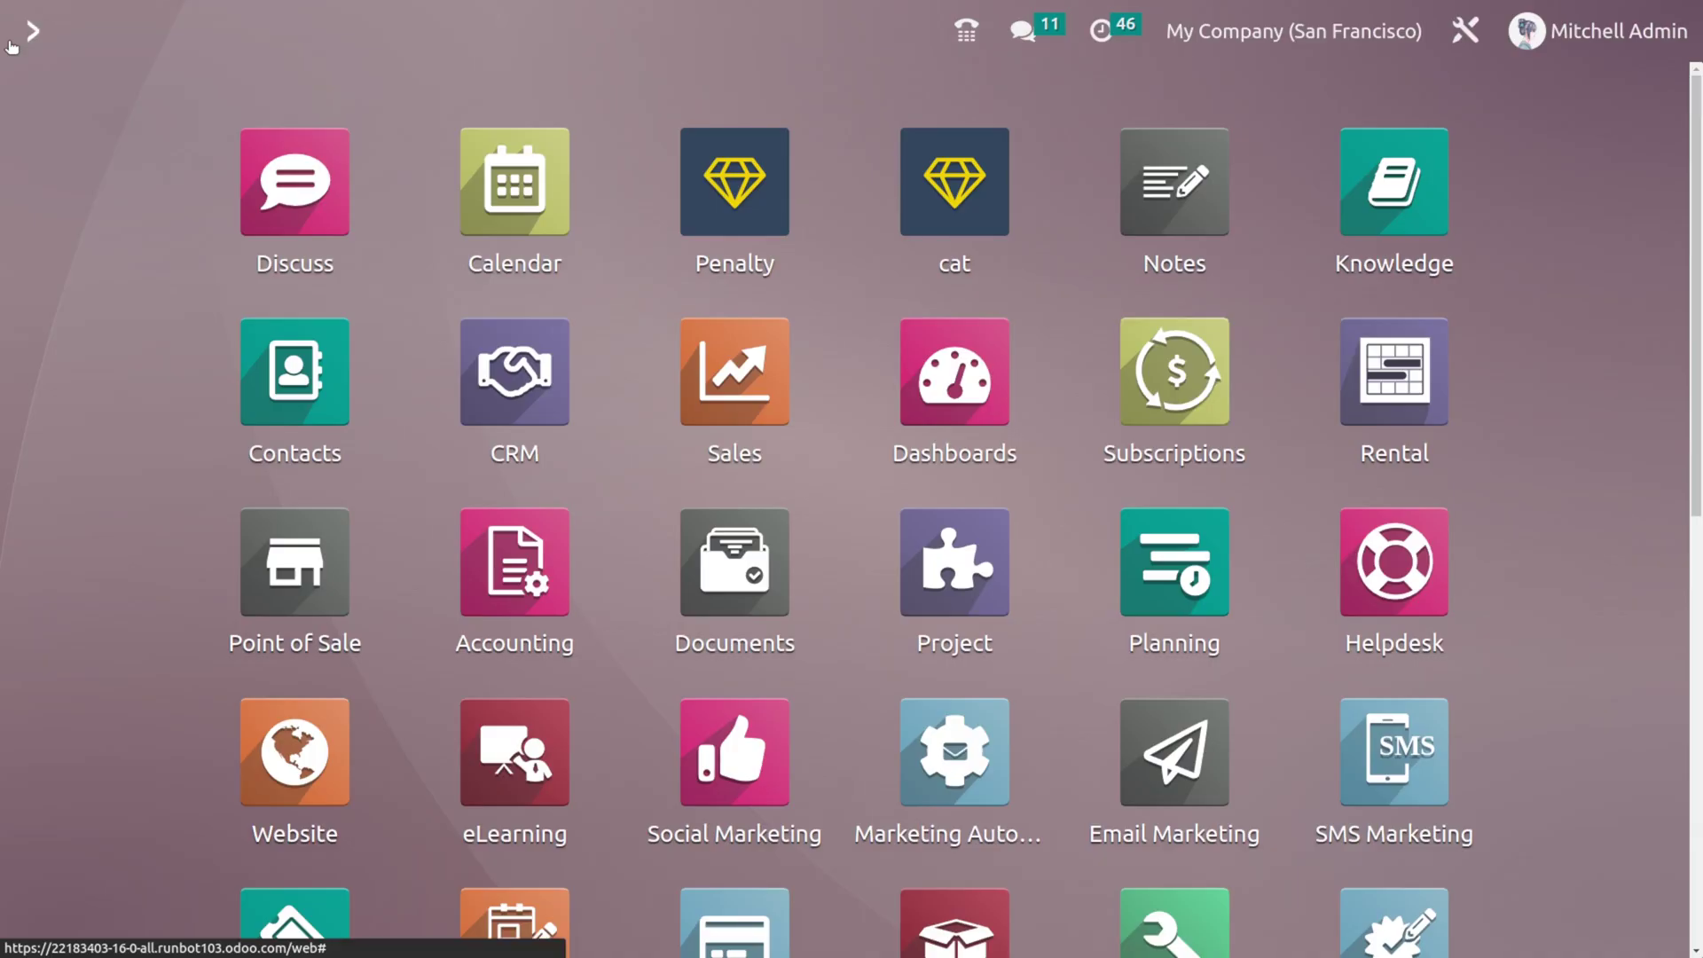
{"action": "scroll", "coordinate": [1121, 372], "scroll_direction": "down", "scroll_amount": 10}
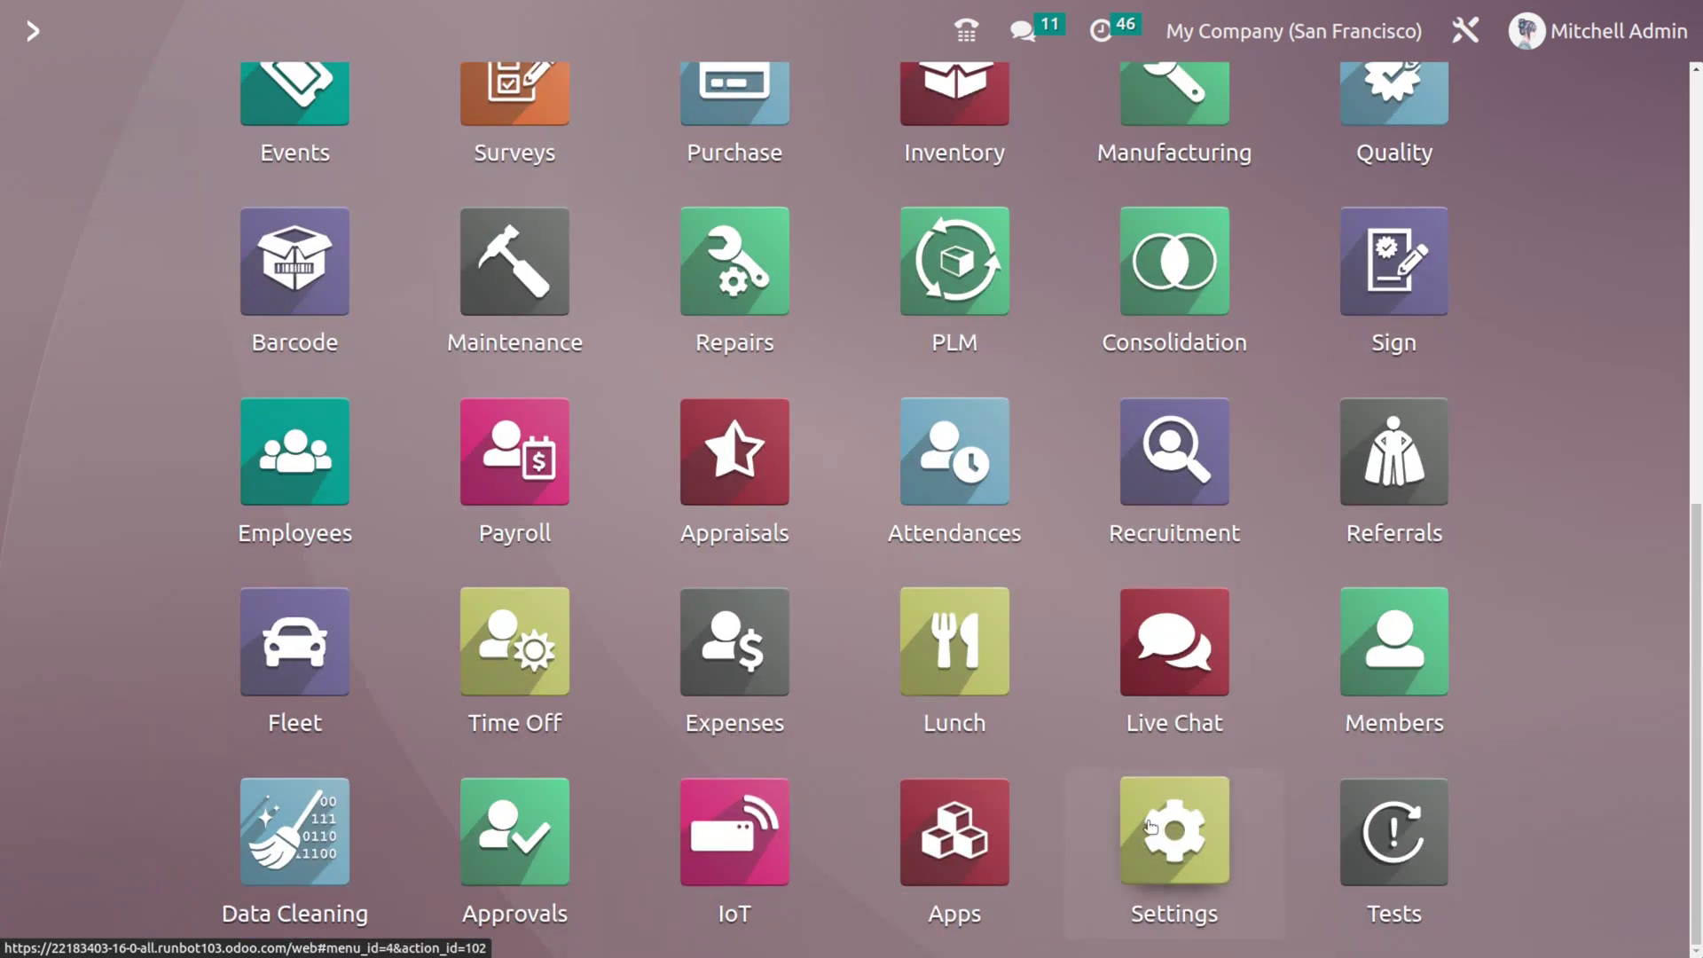
{"action": "left_click", "coordinate": [1150, 826]}
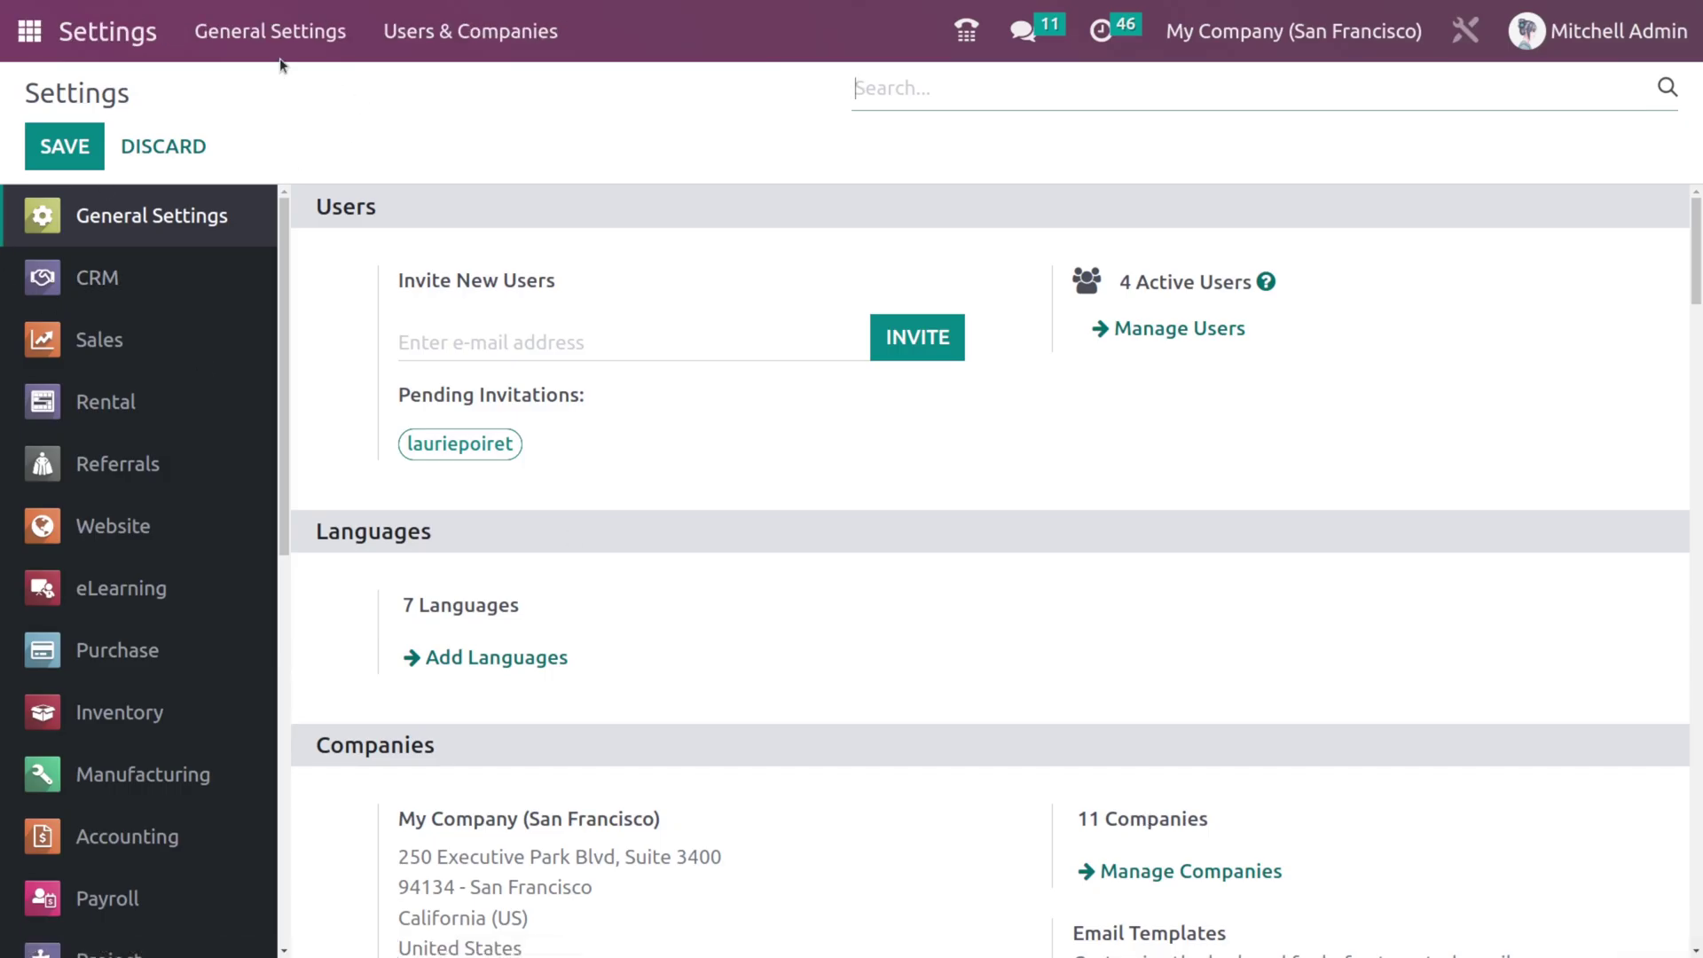
Scroll General Settings to the Companies section and open Configure Document Layout
{"action": "left_click", "coordinate": [277, 55]}
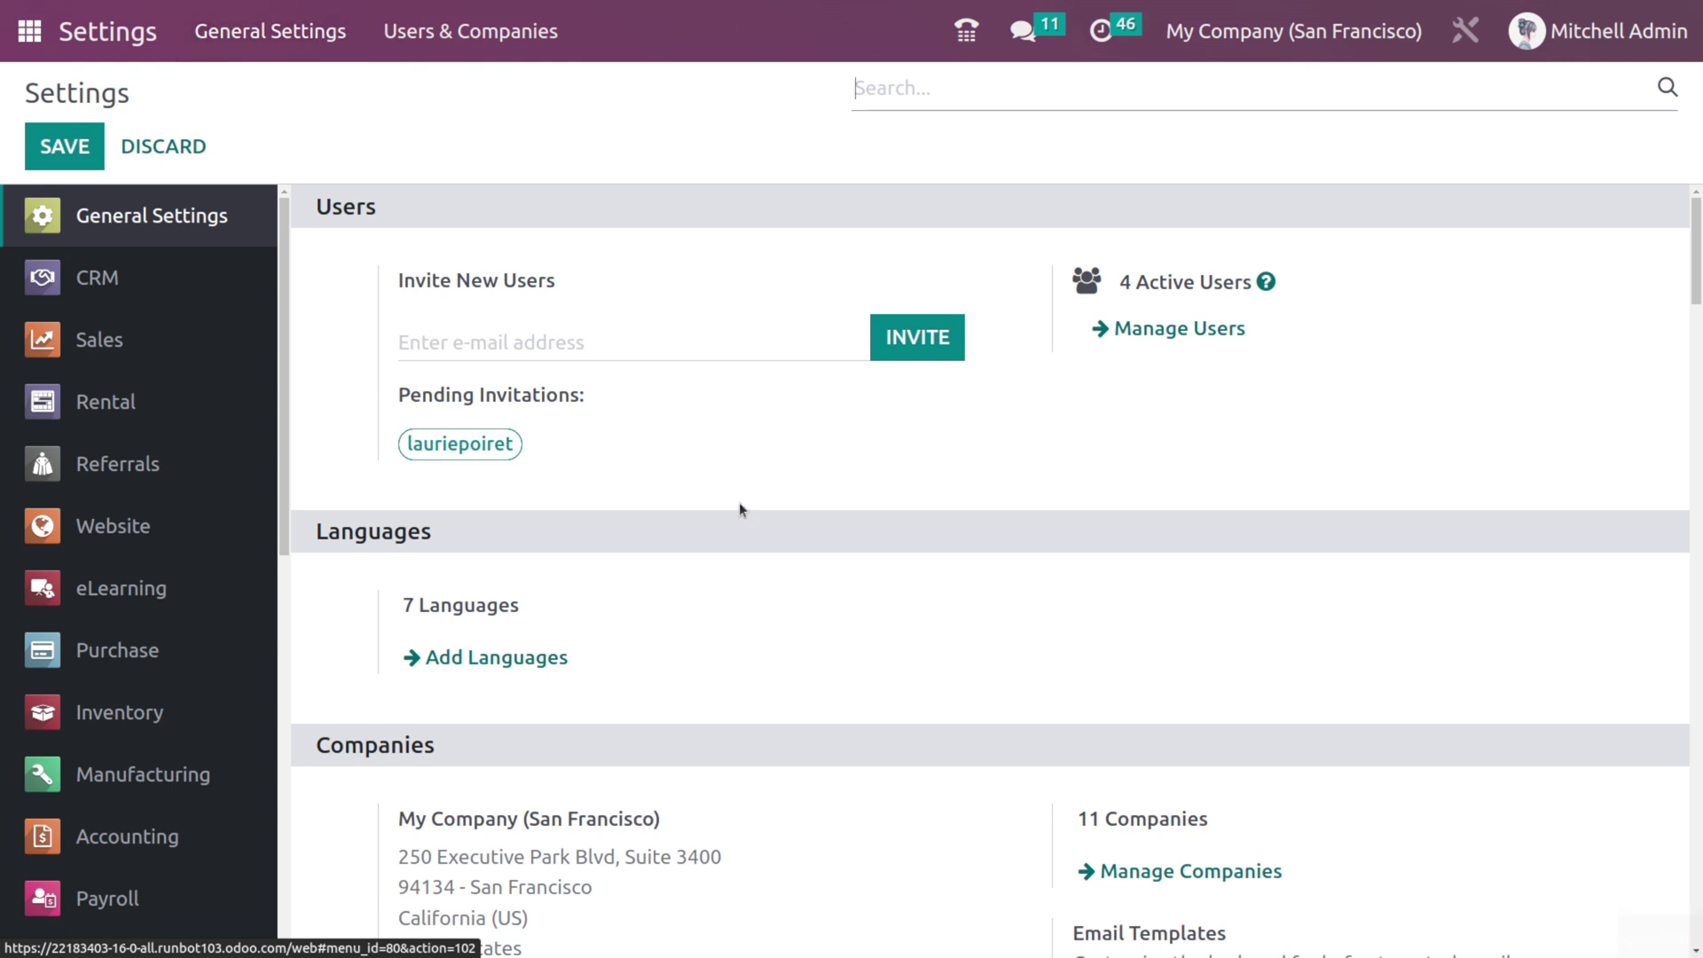
{"action": "scroll", "coordinate": [740, 509], "scroll_direction": "down", "scroll_amount": 4}
{"action": "scroll", "coordinate": [739, 502], "scroll_direction": "down", "scroll_amount": 1}
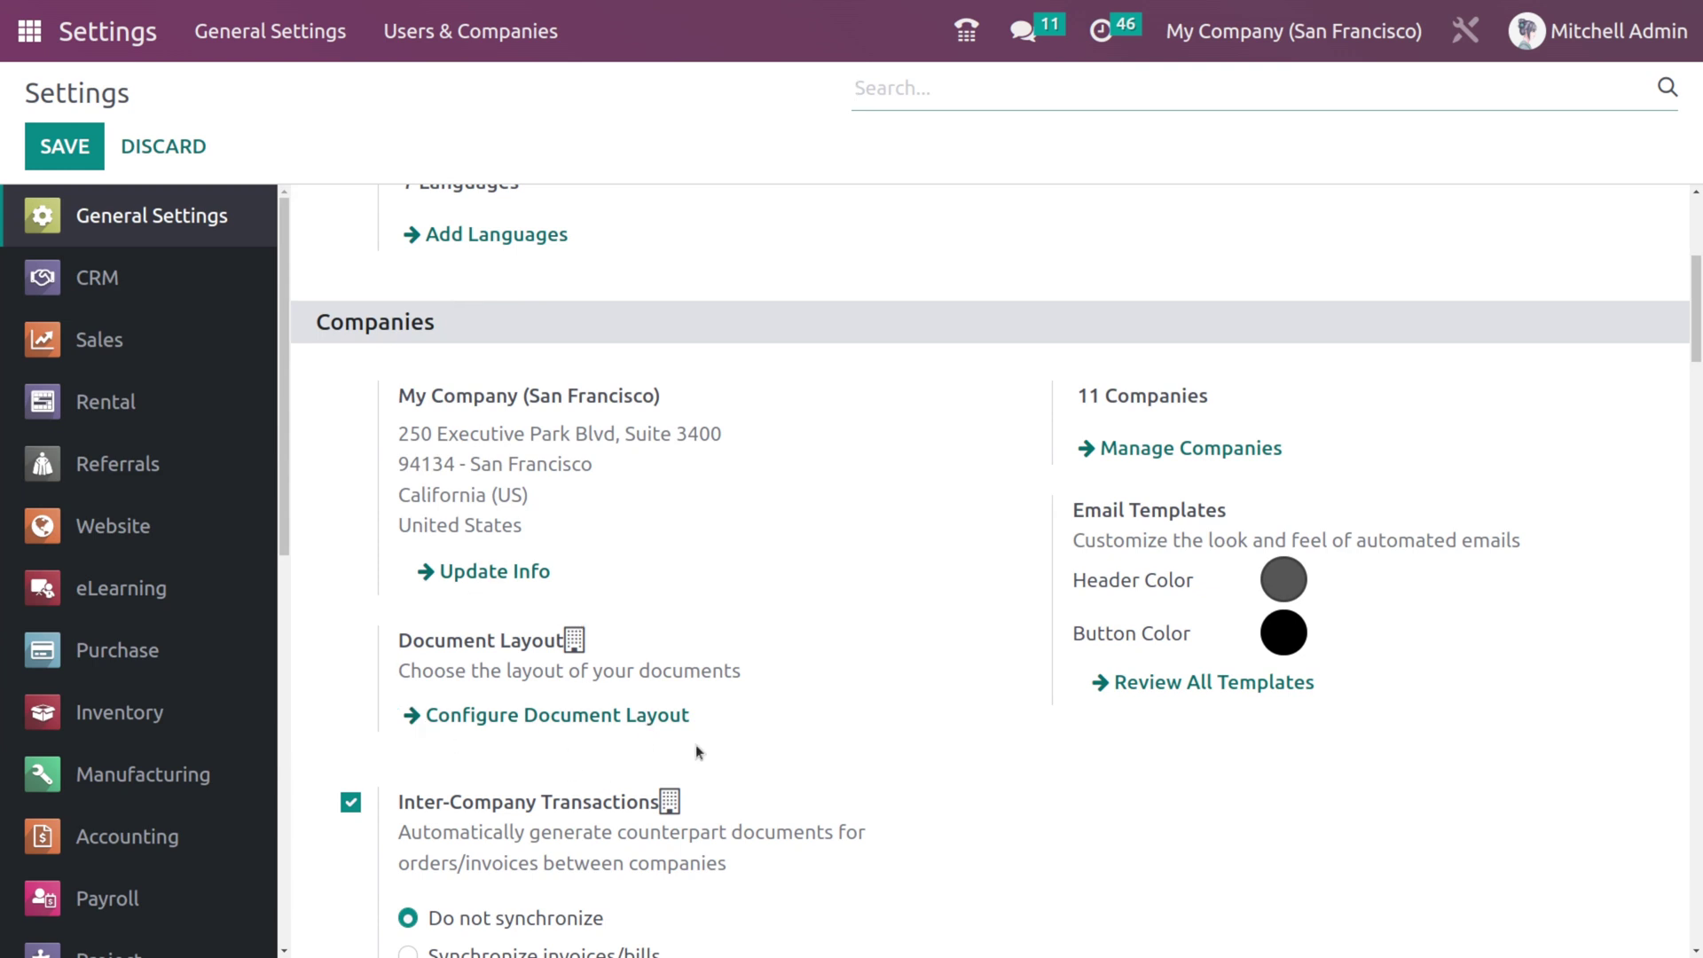
{"action": "left_click", "coordinate": [578, 721]}
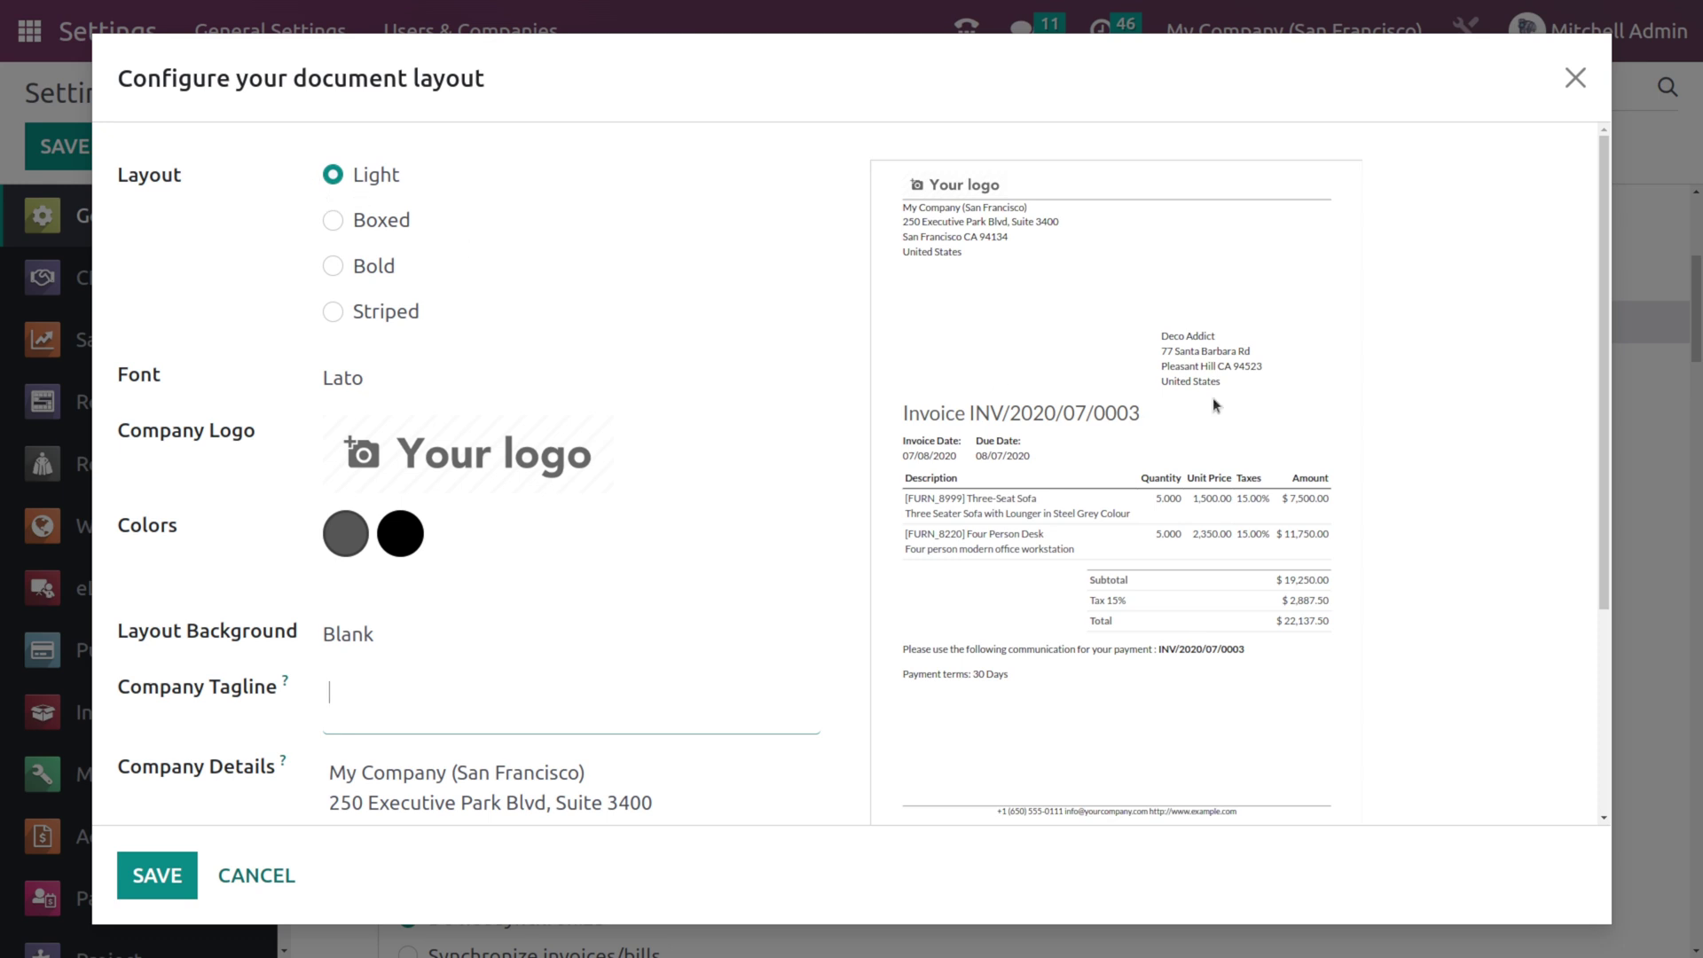
Preview the Boxed, Bold and Striped layouts on the sample invoice, ending on Boxed
{"action": "scroll", "coordinate": [1313, 715], "scroll_direction": "down", "scroll_amount": 3}
{"action": "scroll", "coordinate": [1295, 692], "scroll_direction": "up", "scroll_amount": 3}
{"action": "left_click", "coordinate": [333, 221]}
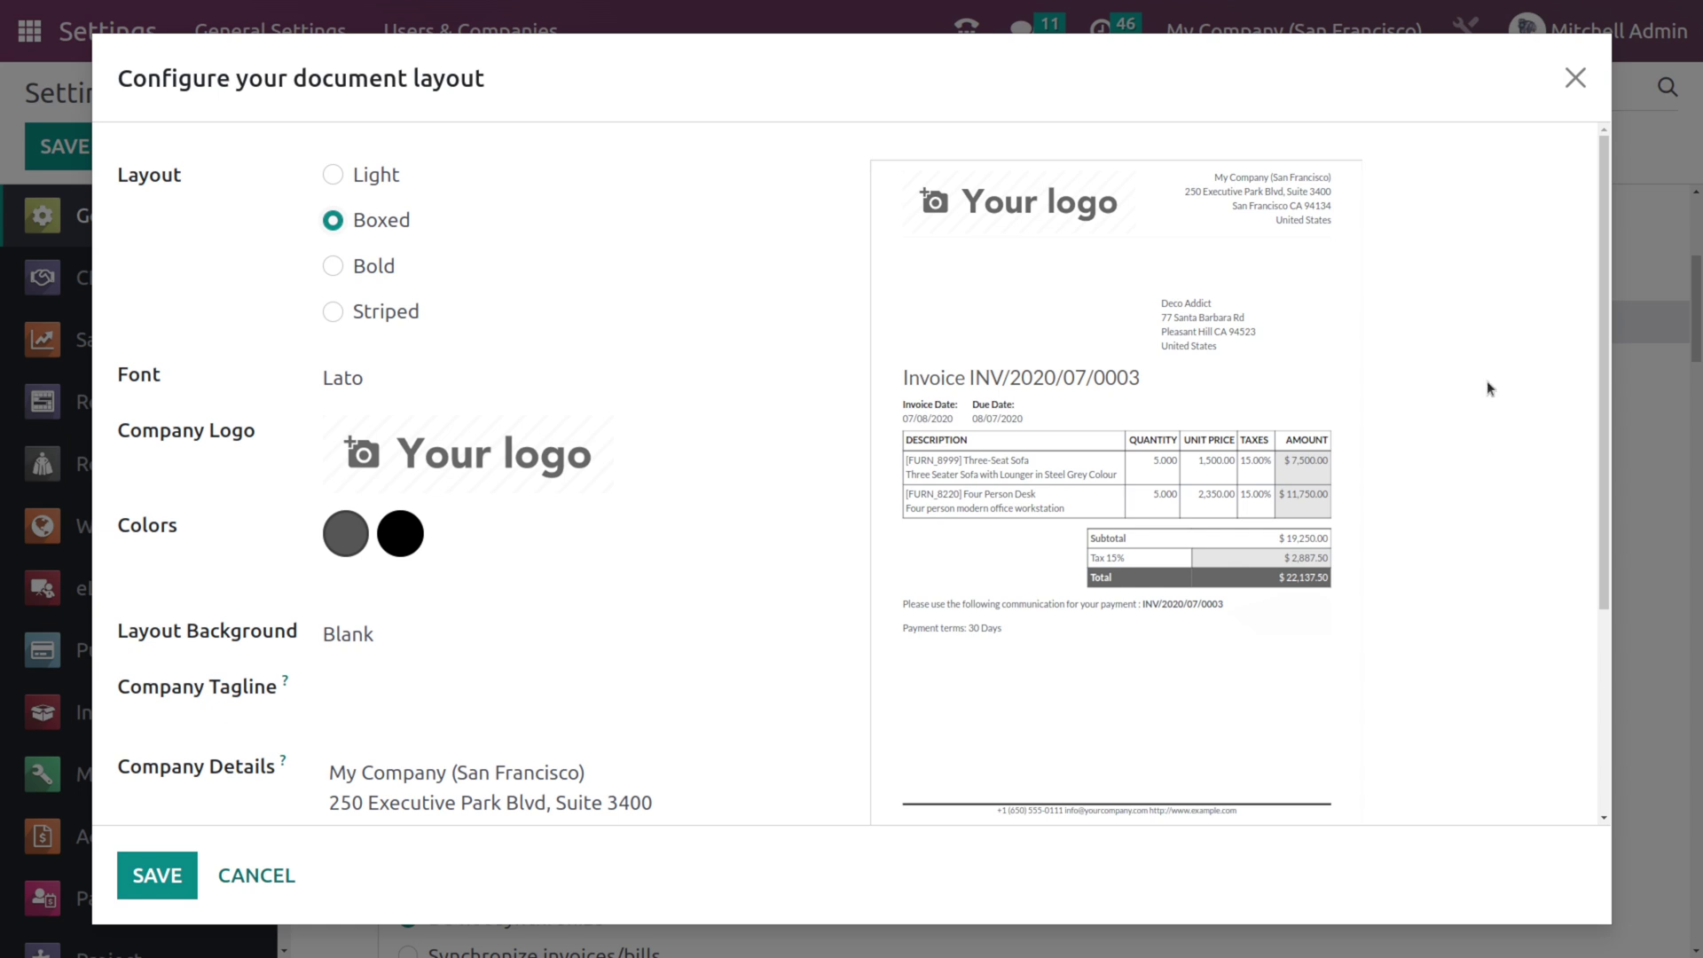
{"action": "left_click", "coordinate": [333, 266]}
{"action": "left_click", "coordinate": [332, 311]}
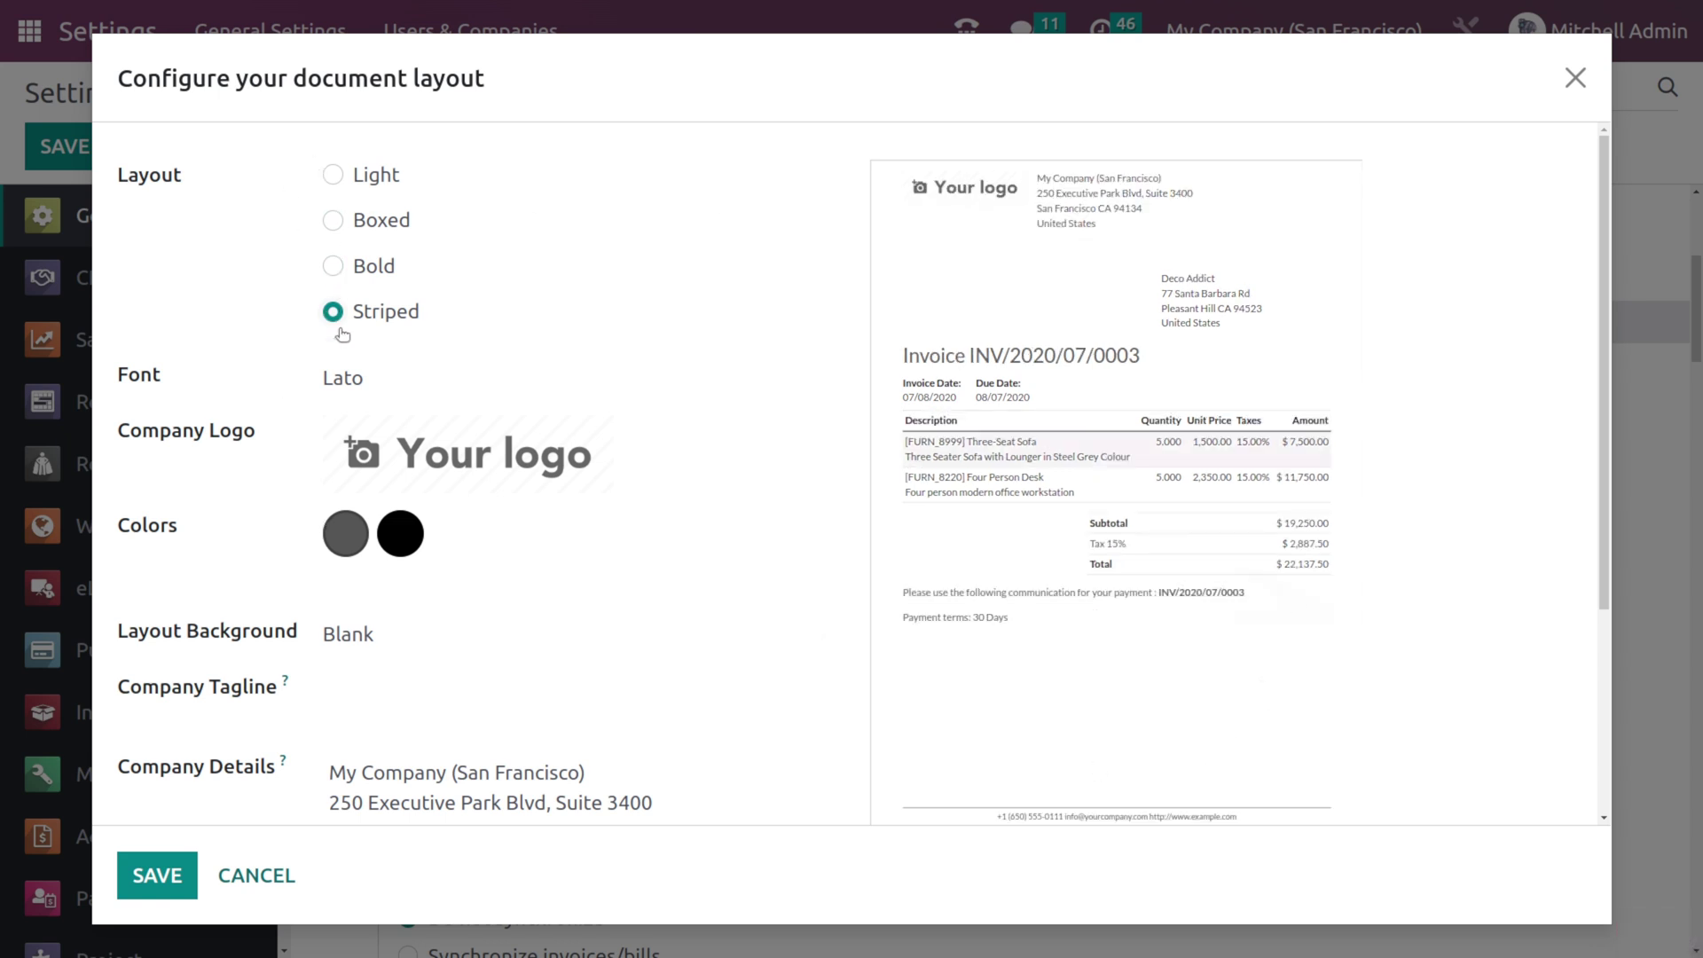
{"action": "left_click", "coordinate": [335, 221]}
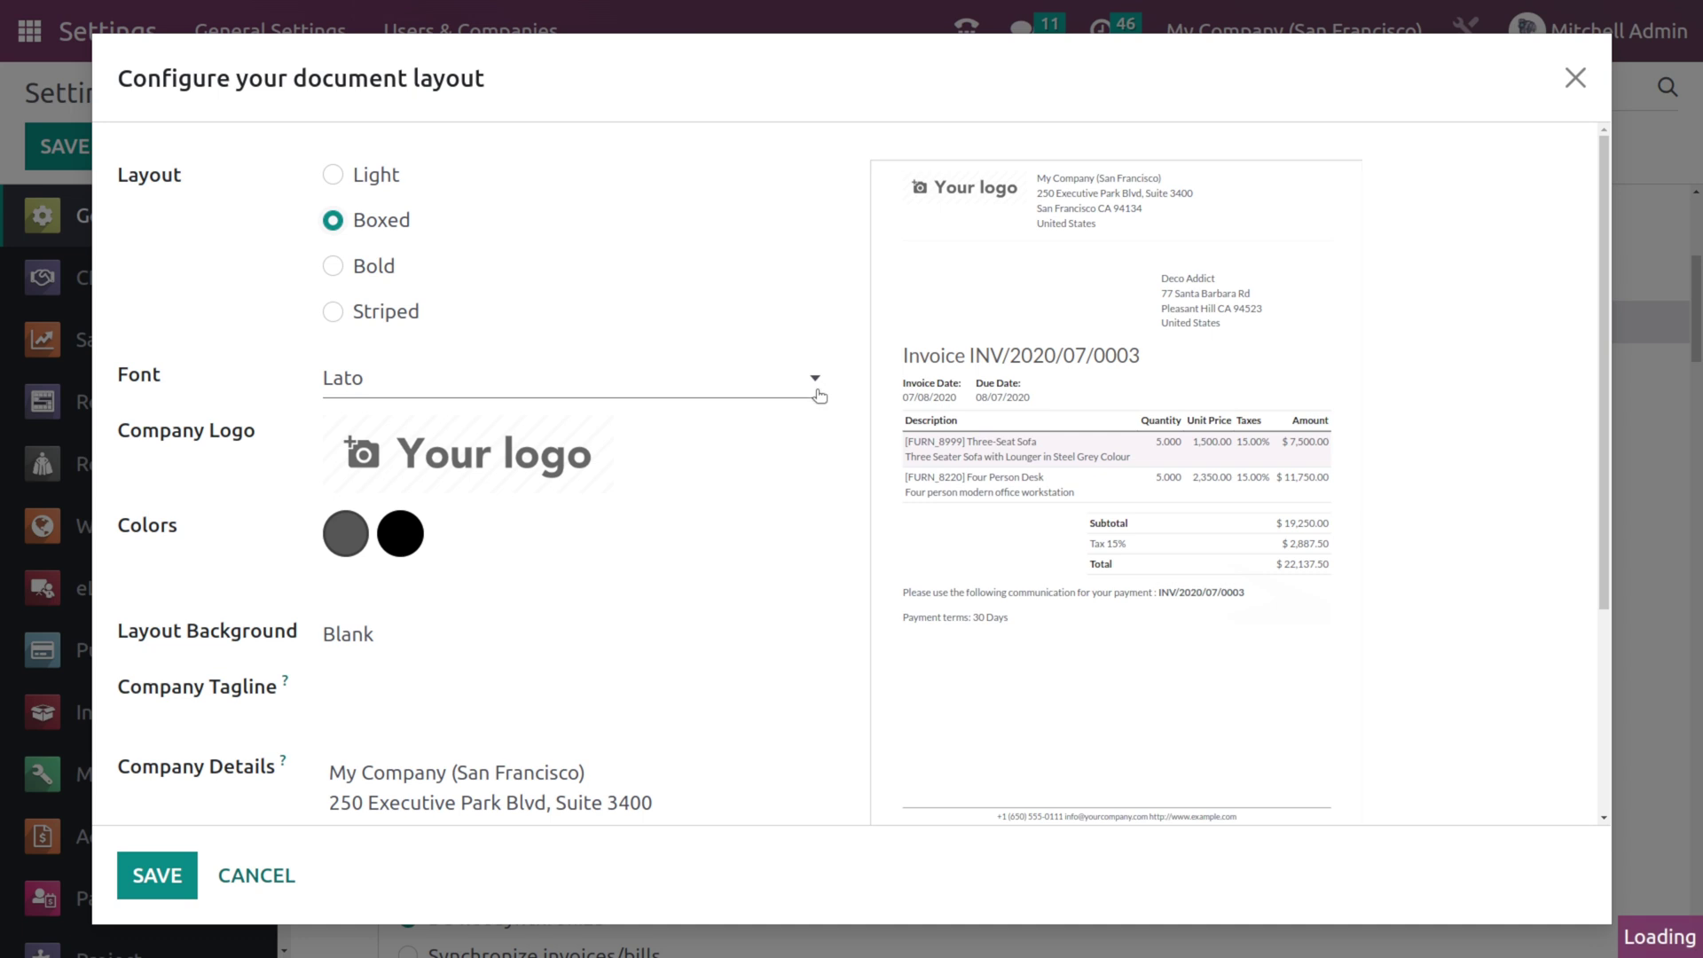
Try the Open Sans font, then switch the layout font to Oswald
{"action": "left_click", "coordinate": [671, 388]}
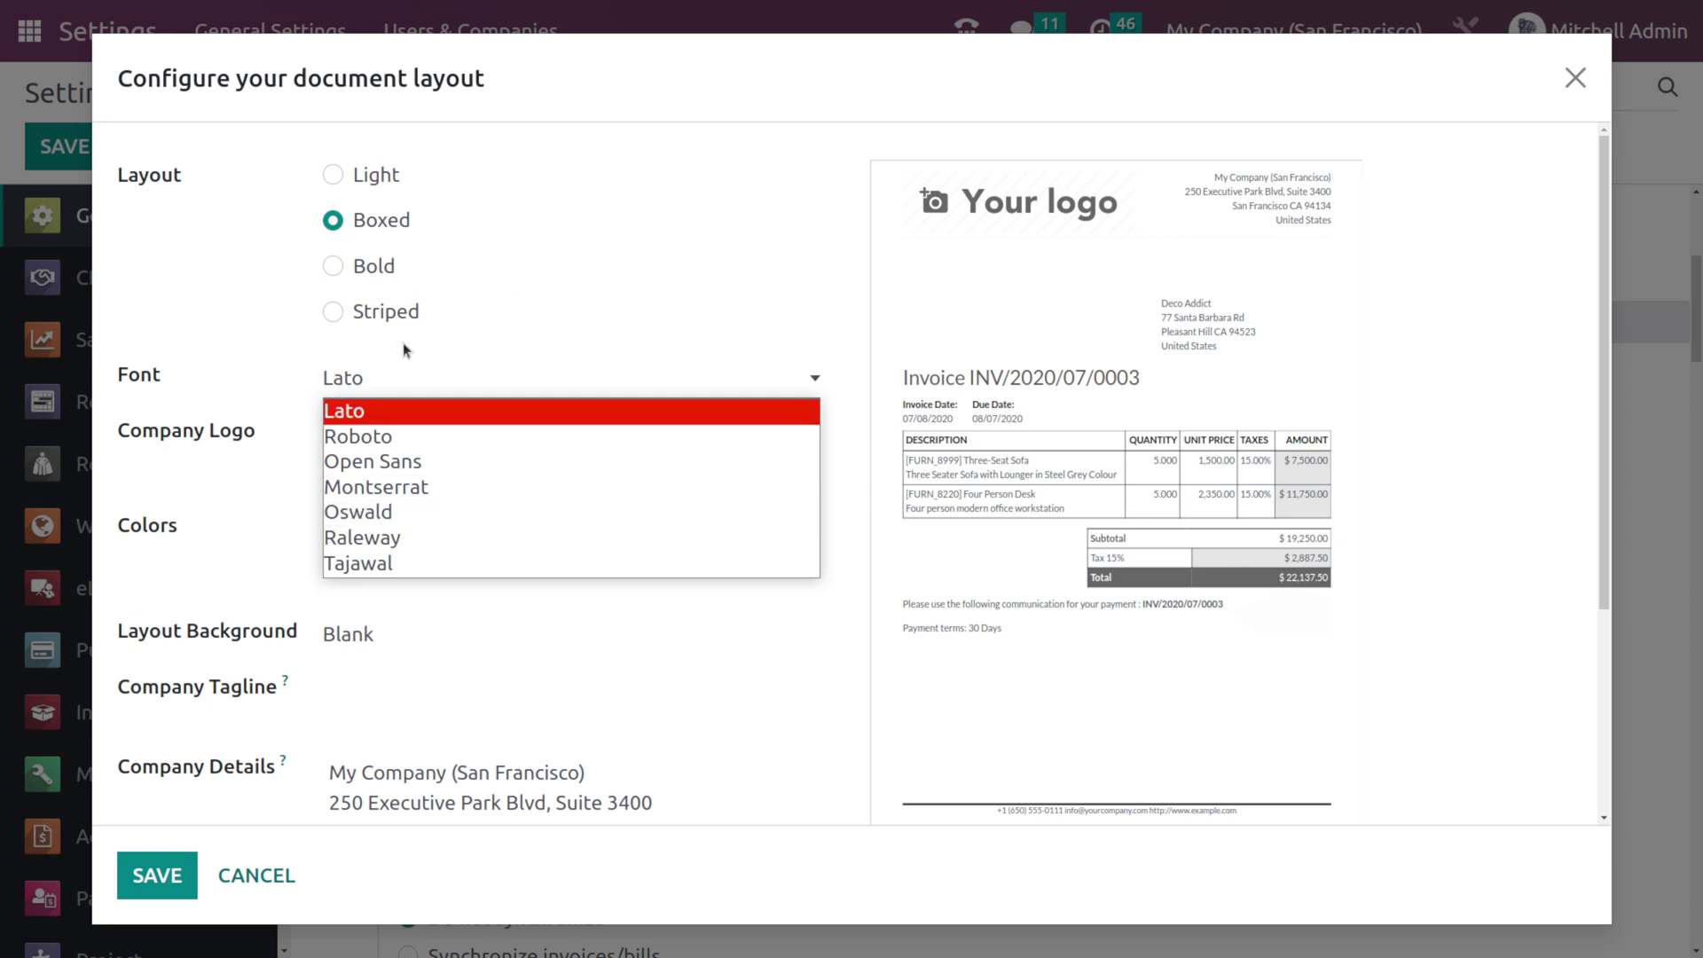
{"action": "left_click", "coordinate": [414, 462]}
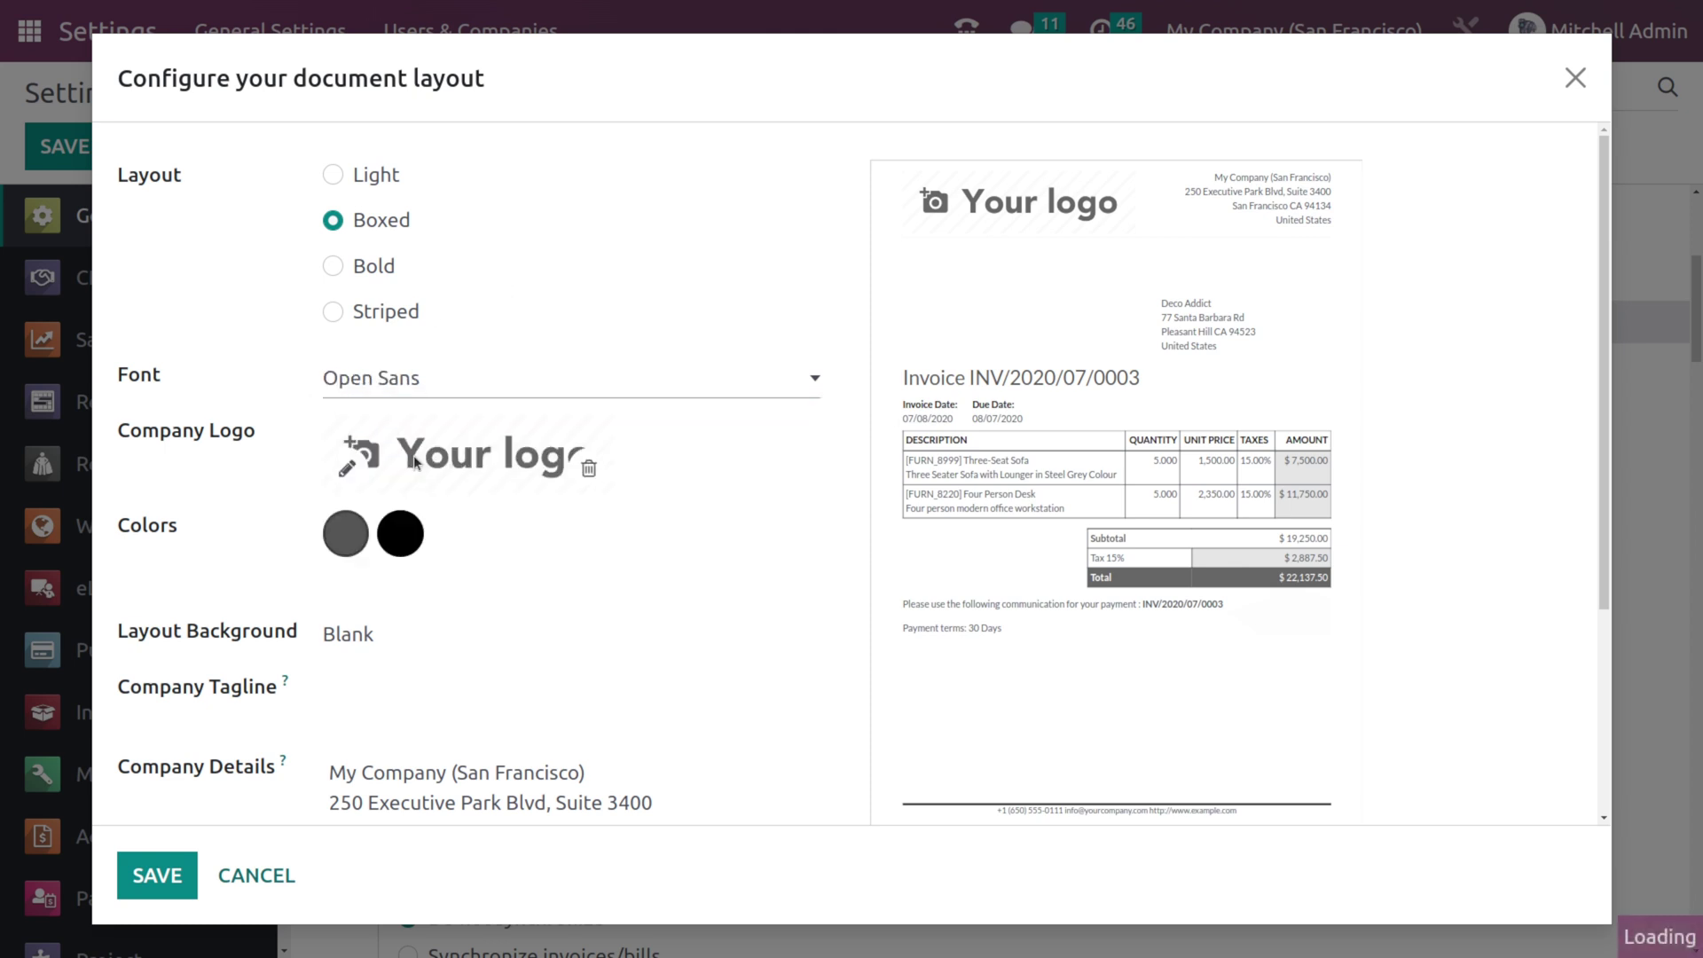
{"action": "left_click", "coordinate": [541, 388]}
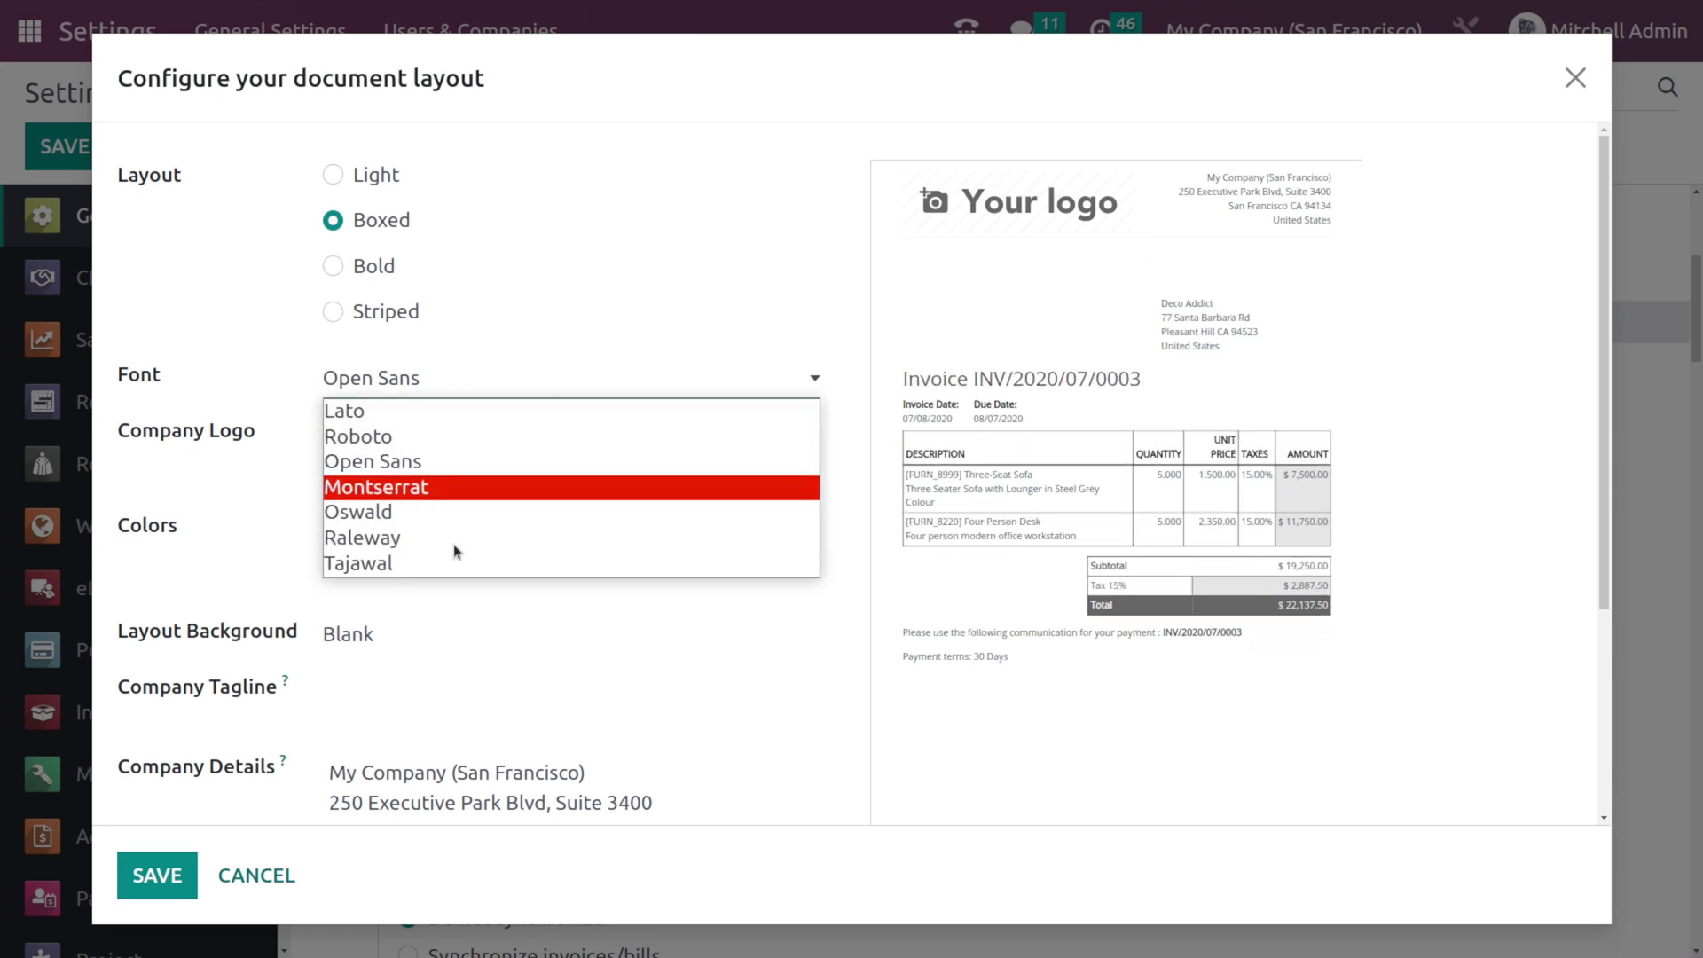
{"action": "left_click", "coordinate": [524, 518]}
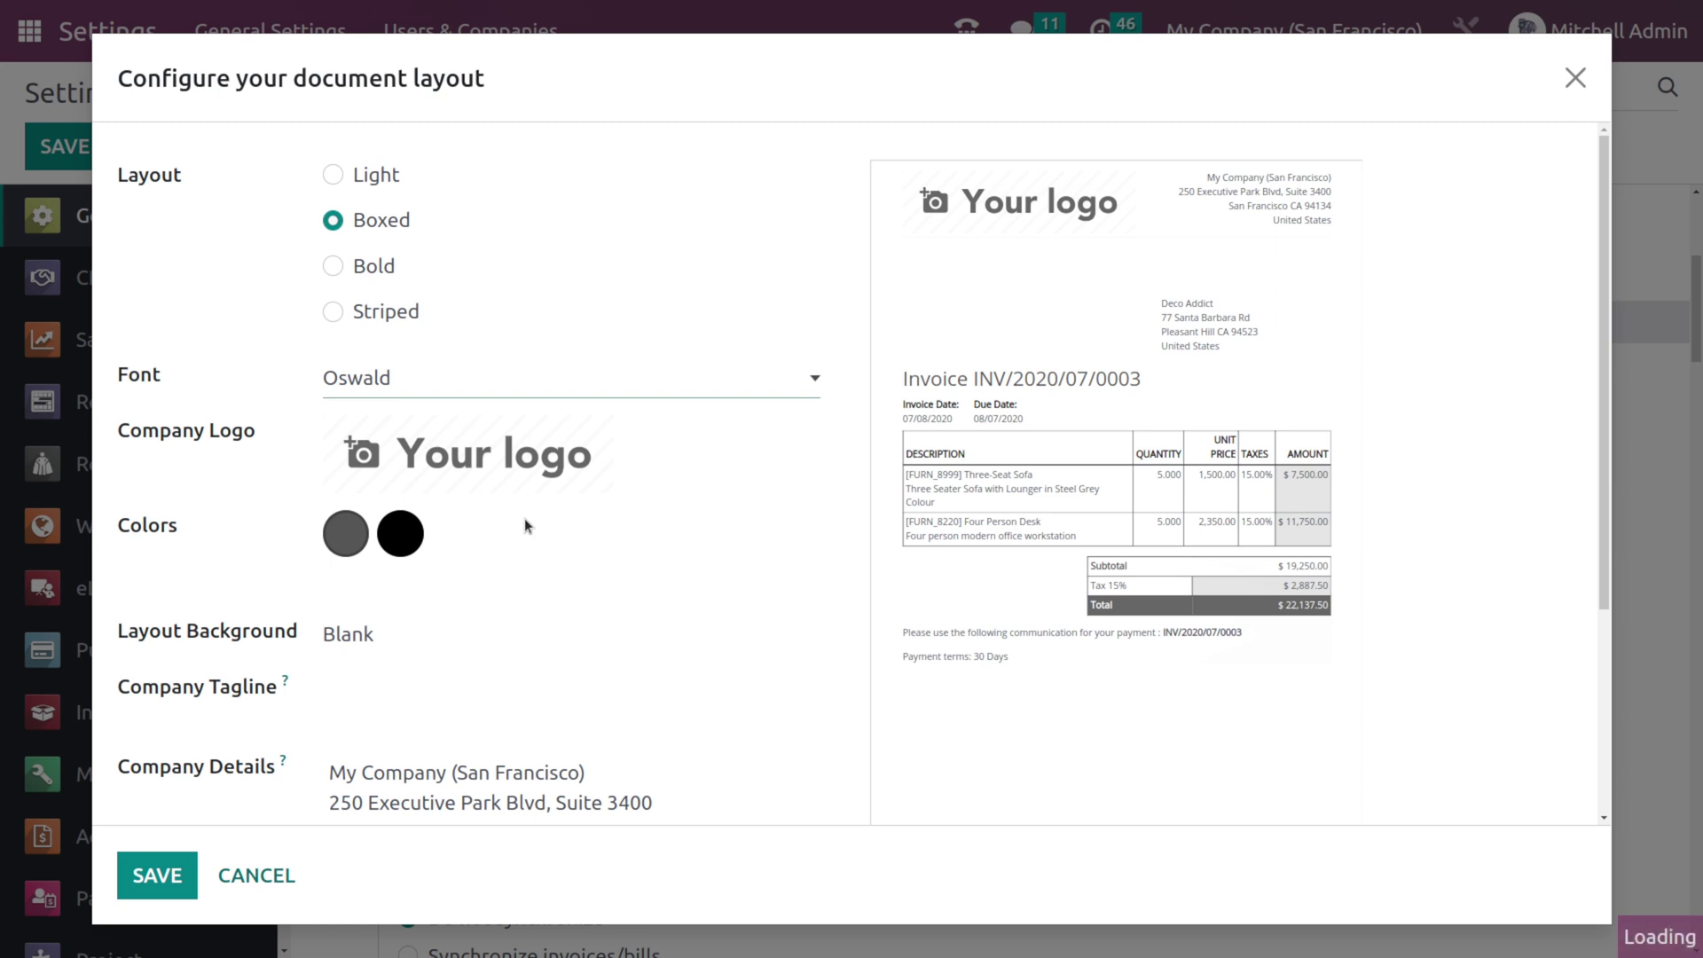
{"action": "left_click", "coordinate": [531, 378]}
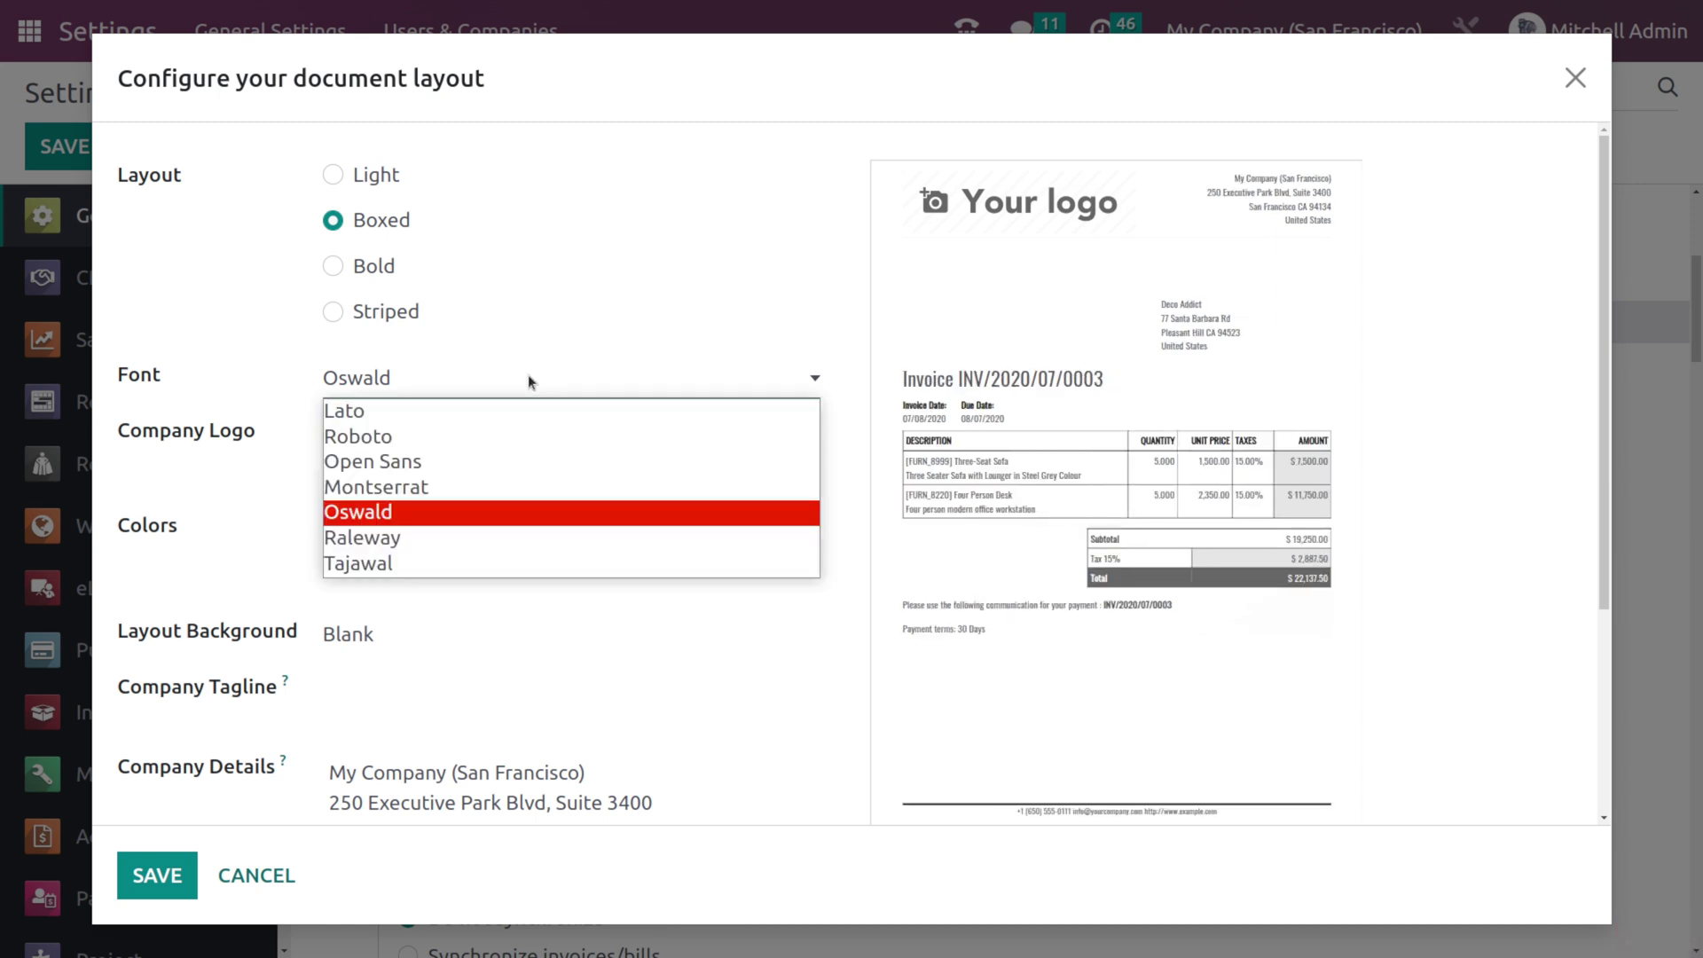
{"action": "left_click", "coordinate": [517, 502]}
Compare Montserrat and Tajawal fonts, settling back on Oswald
{"action": "left_click", "coordinate": [513, 387]}
{"action": "left_click", "coordinate": [495, 483]}
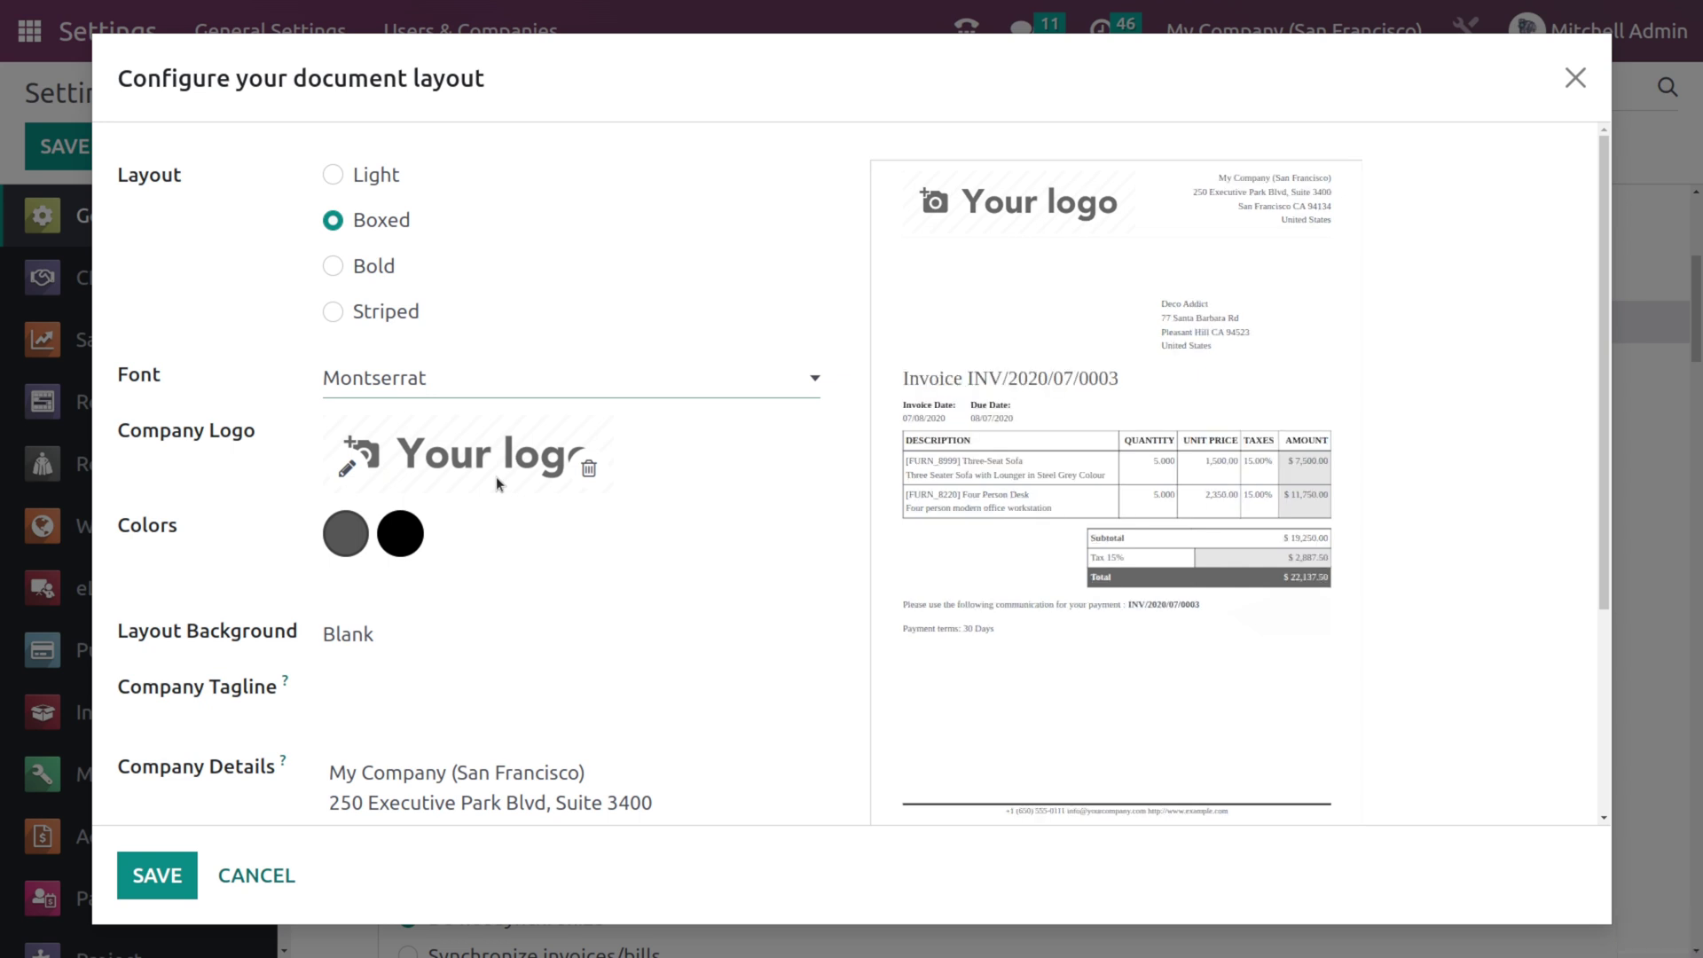
{"action": "left_click", "coordinate": [500, 389]}
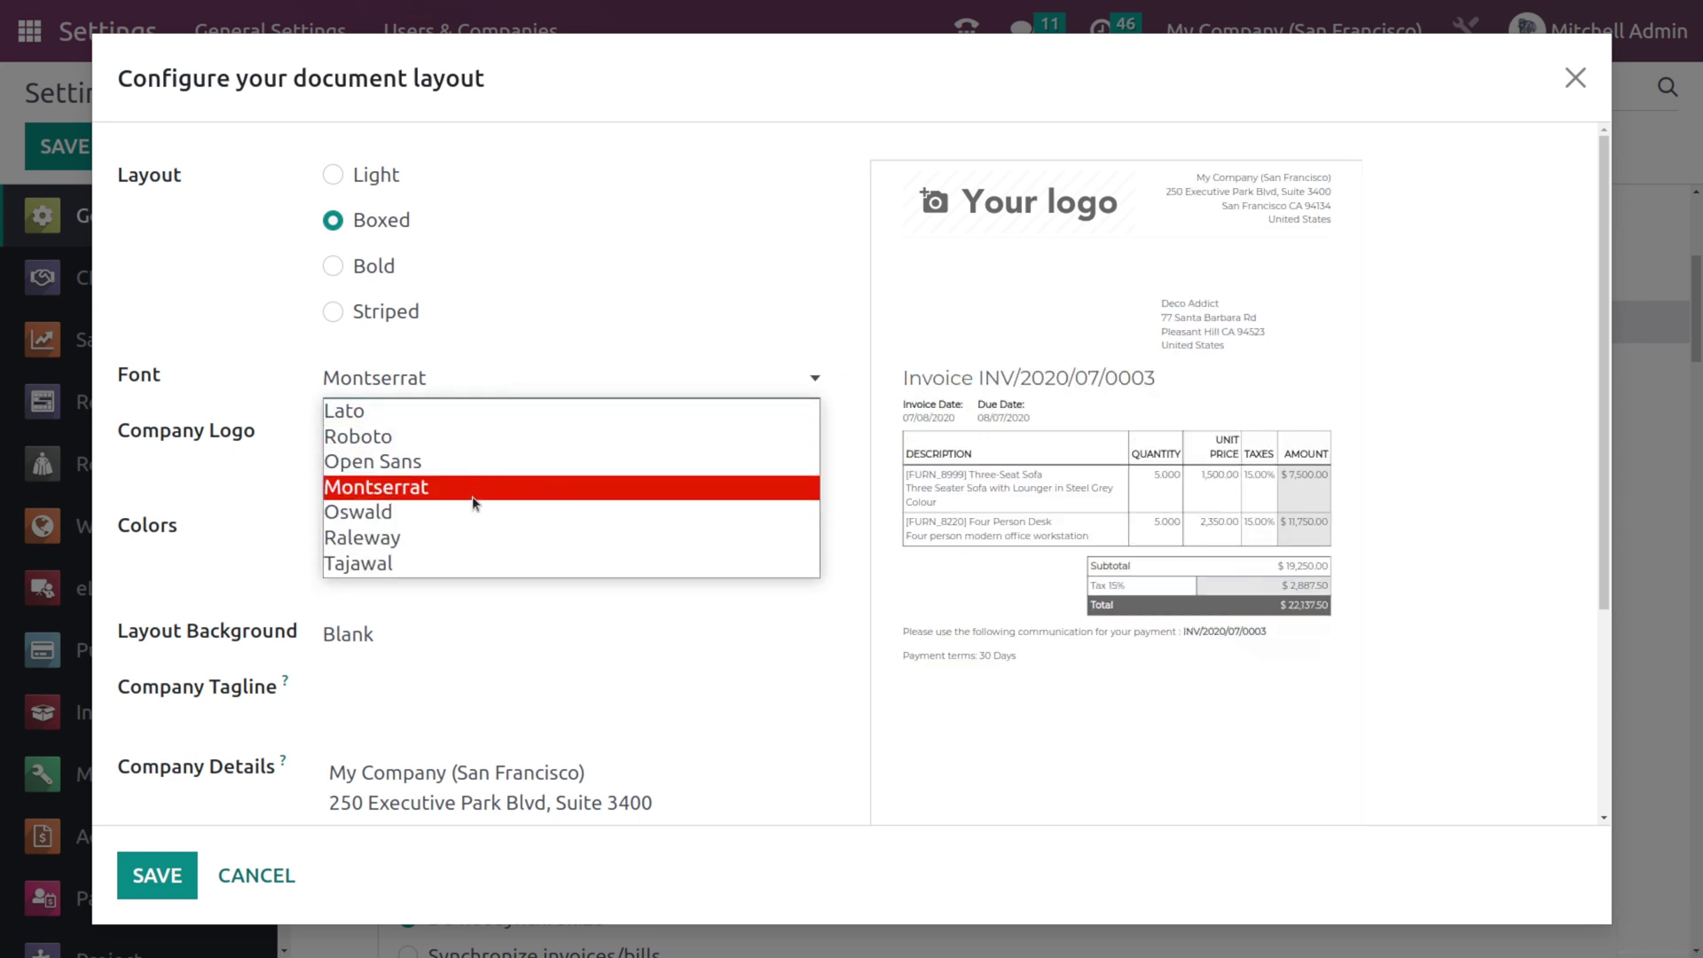
{"action": "left_click", "coordinate": [471, 507]}
{"action": "left_click", "coordinate": [494, 400]}
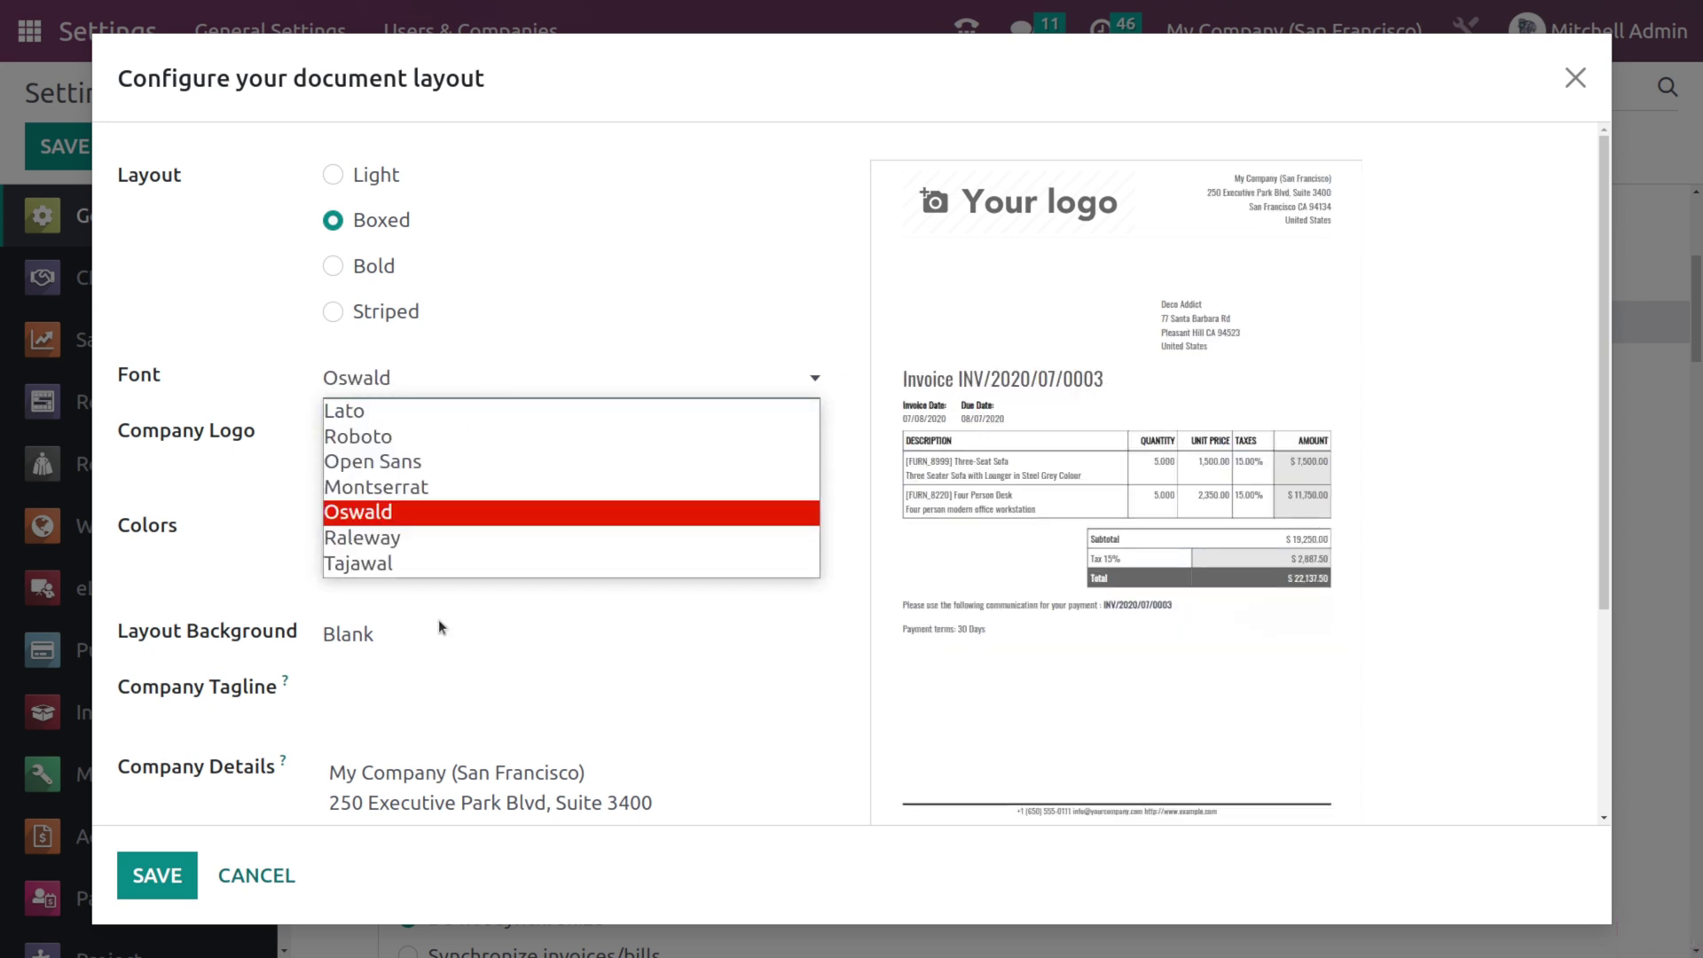
{"action": "left_click", "coordinate": [451, 569]}
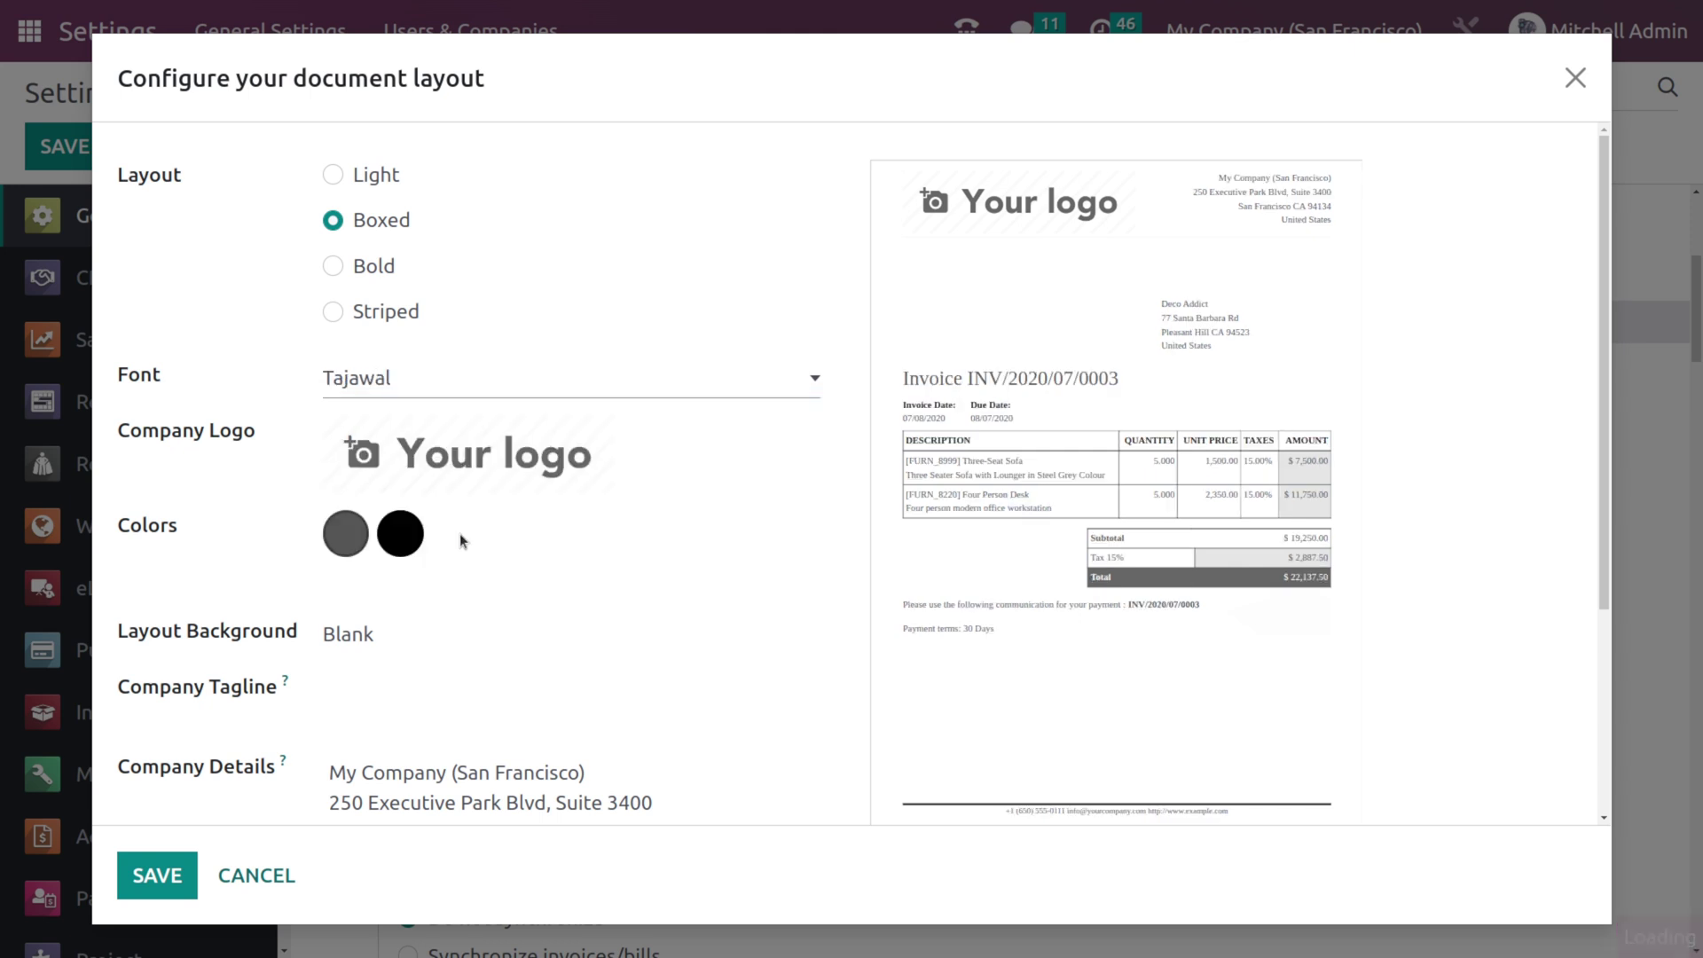
{"action": "left_click", "coordinate": [499, 388]}
{"action": "left_click", "coordinate": [456, 511]}
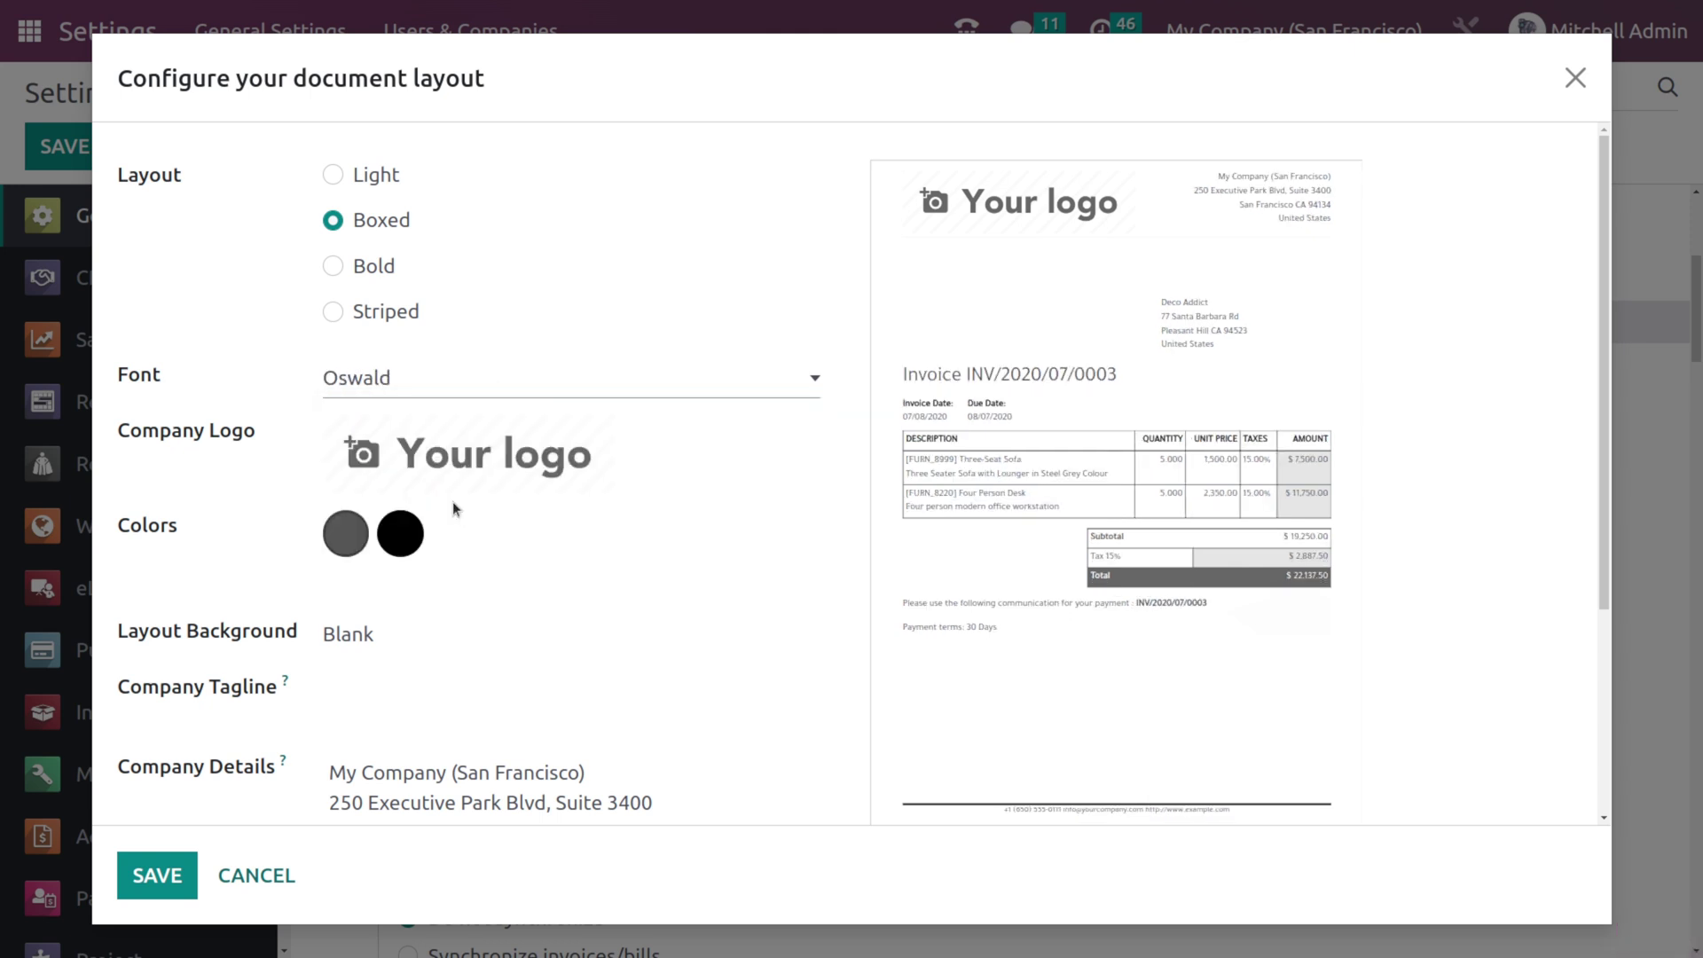
Open the black secondary colour swatch for editing
{"action": "mouse_move", "coordinate": [341, 453]}
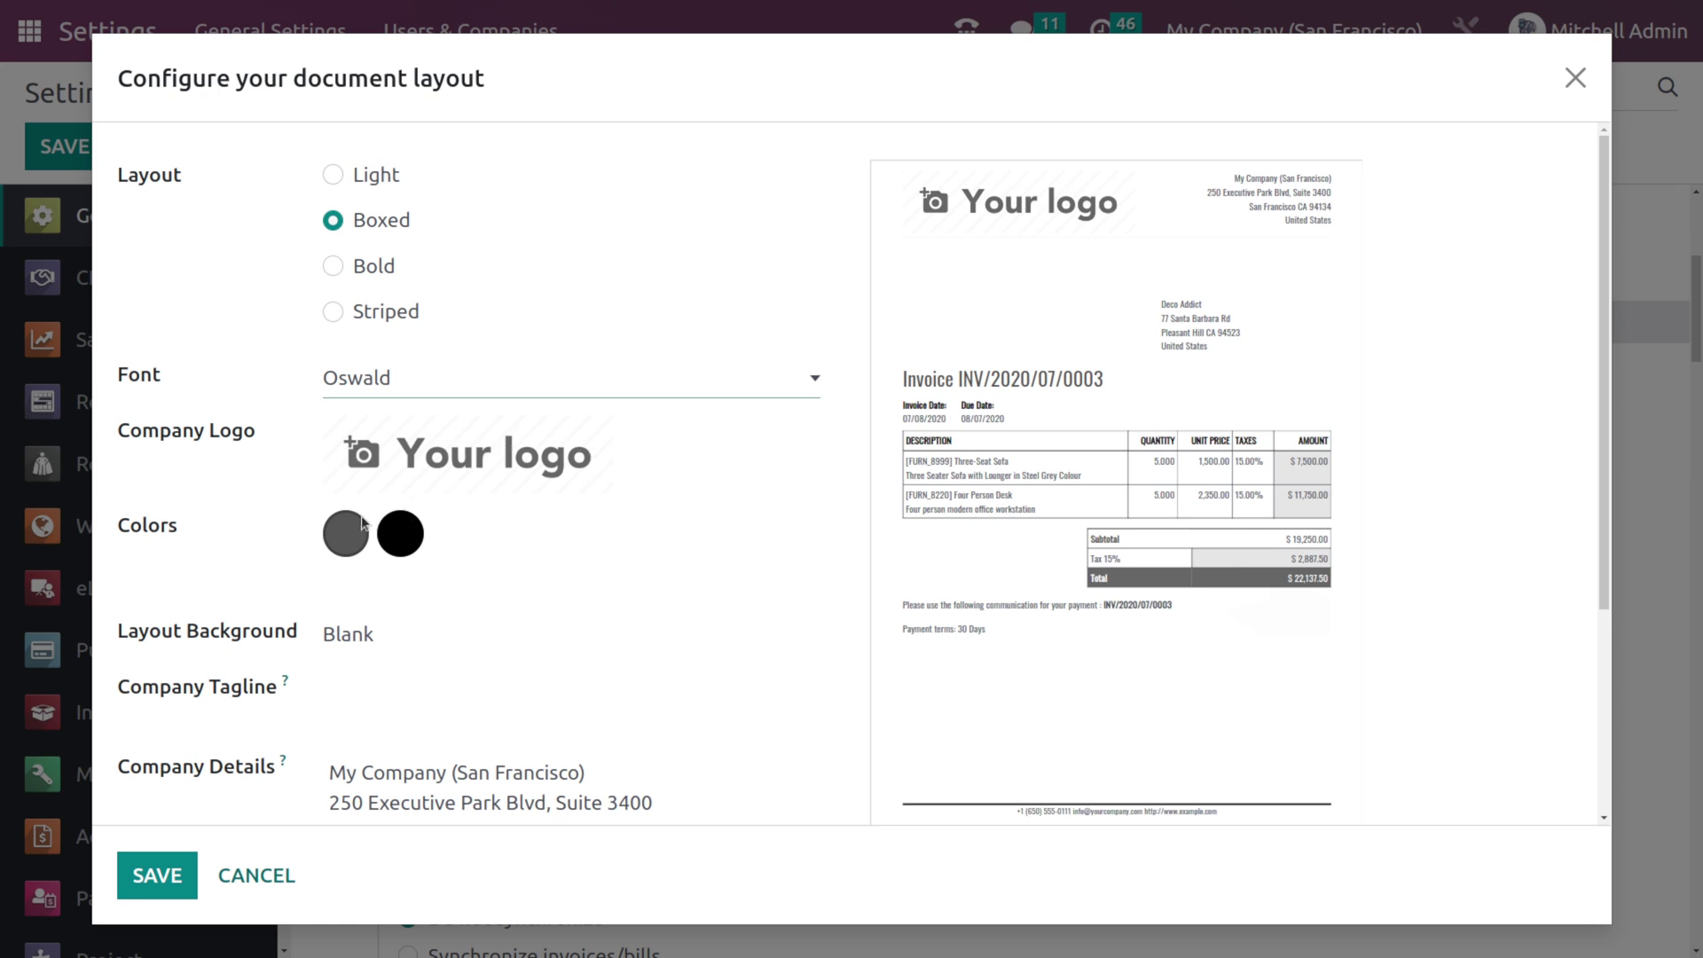
{"action": "mouse_move", "coordinate": [478, 451]}
{"action": "left_click", "coordinate": [388, 542]}
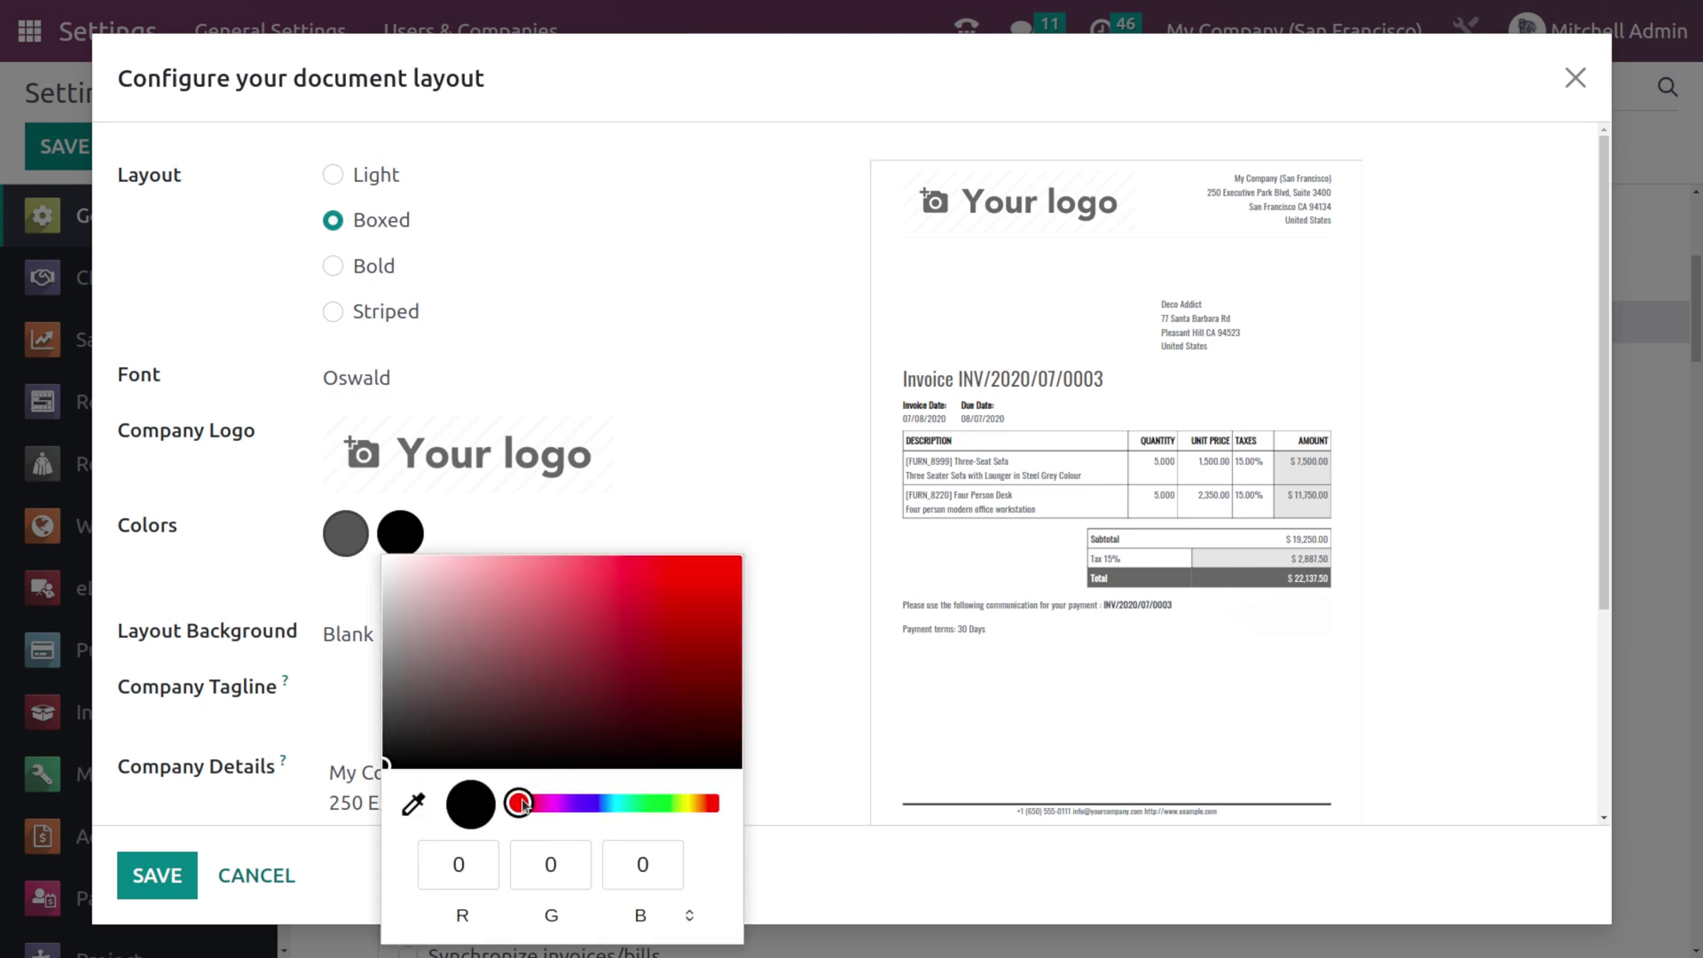
Set the secondary colour to magenta pink (232, 79, 168)
{"action": "left_click_drag", "start_coordinate": [517, 804], "coordinate": [540, 806]}
{"action": "left_click_drag", "start_coordinate": [724, 579], "coordinate": [620, 581]}
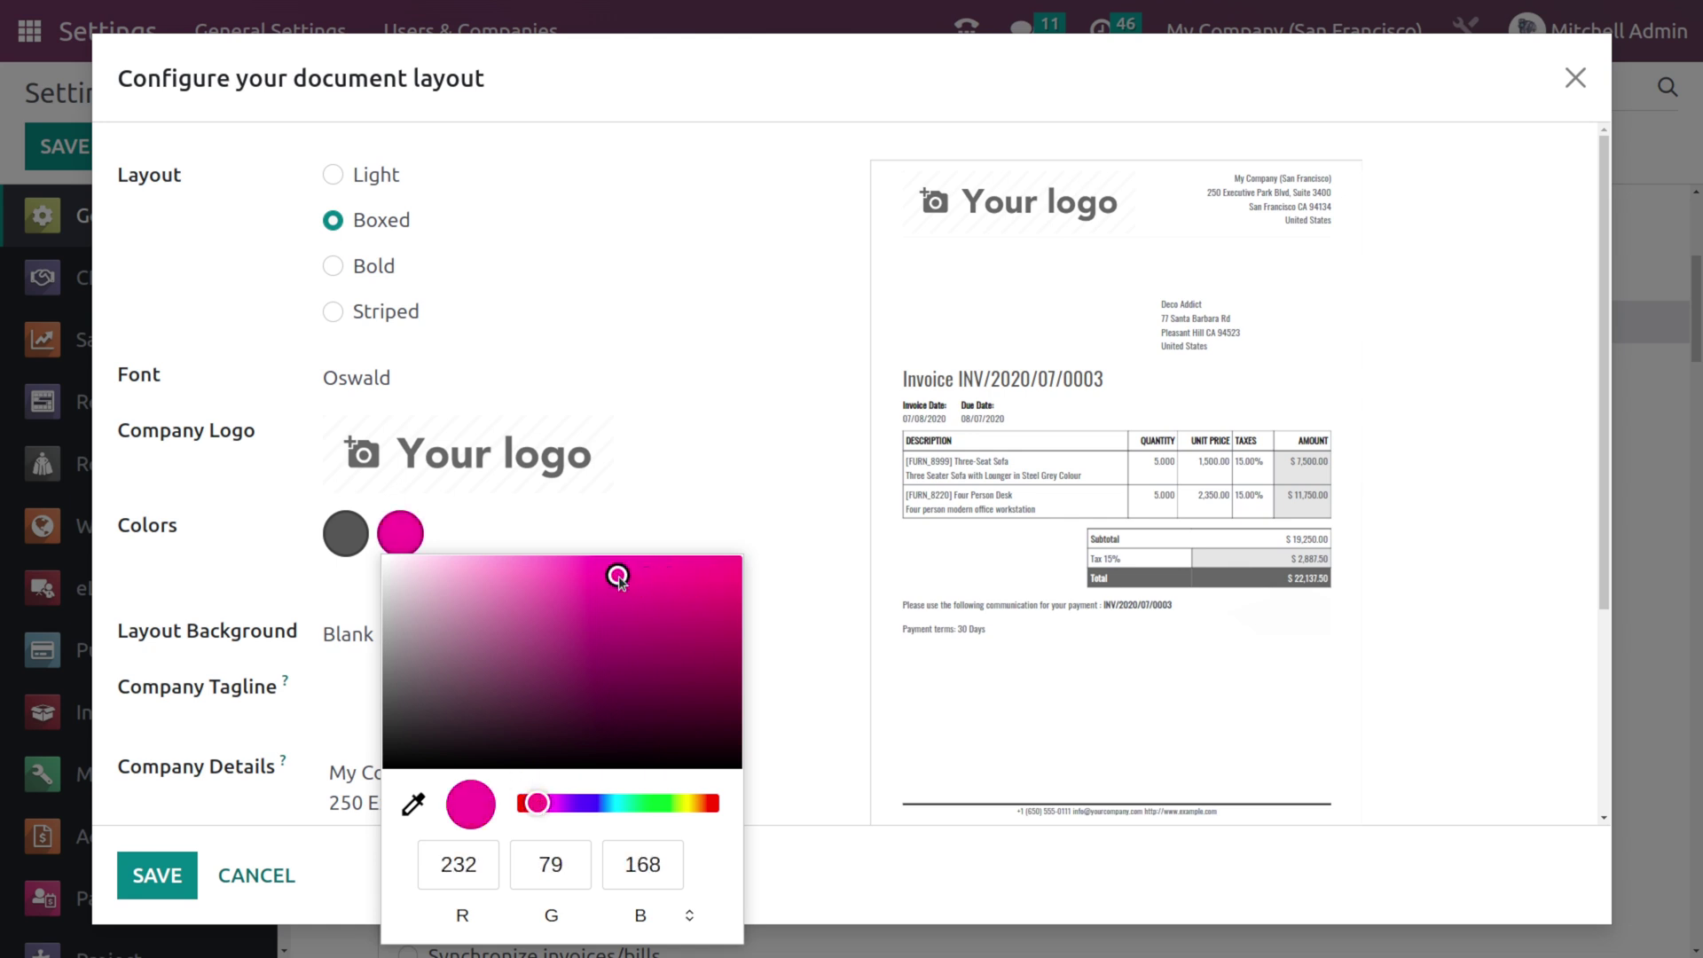
{"action": "left_click", "coordinate": [619, 506]}
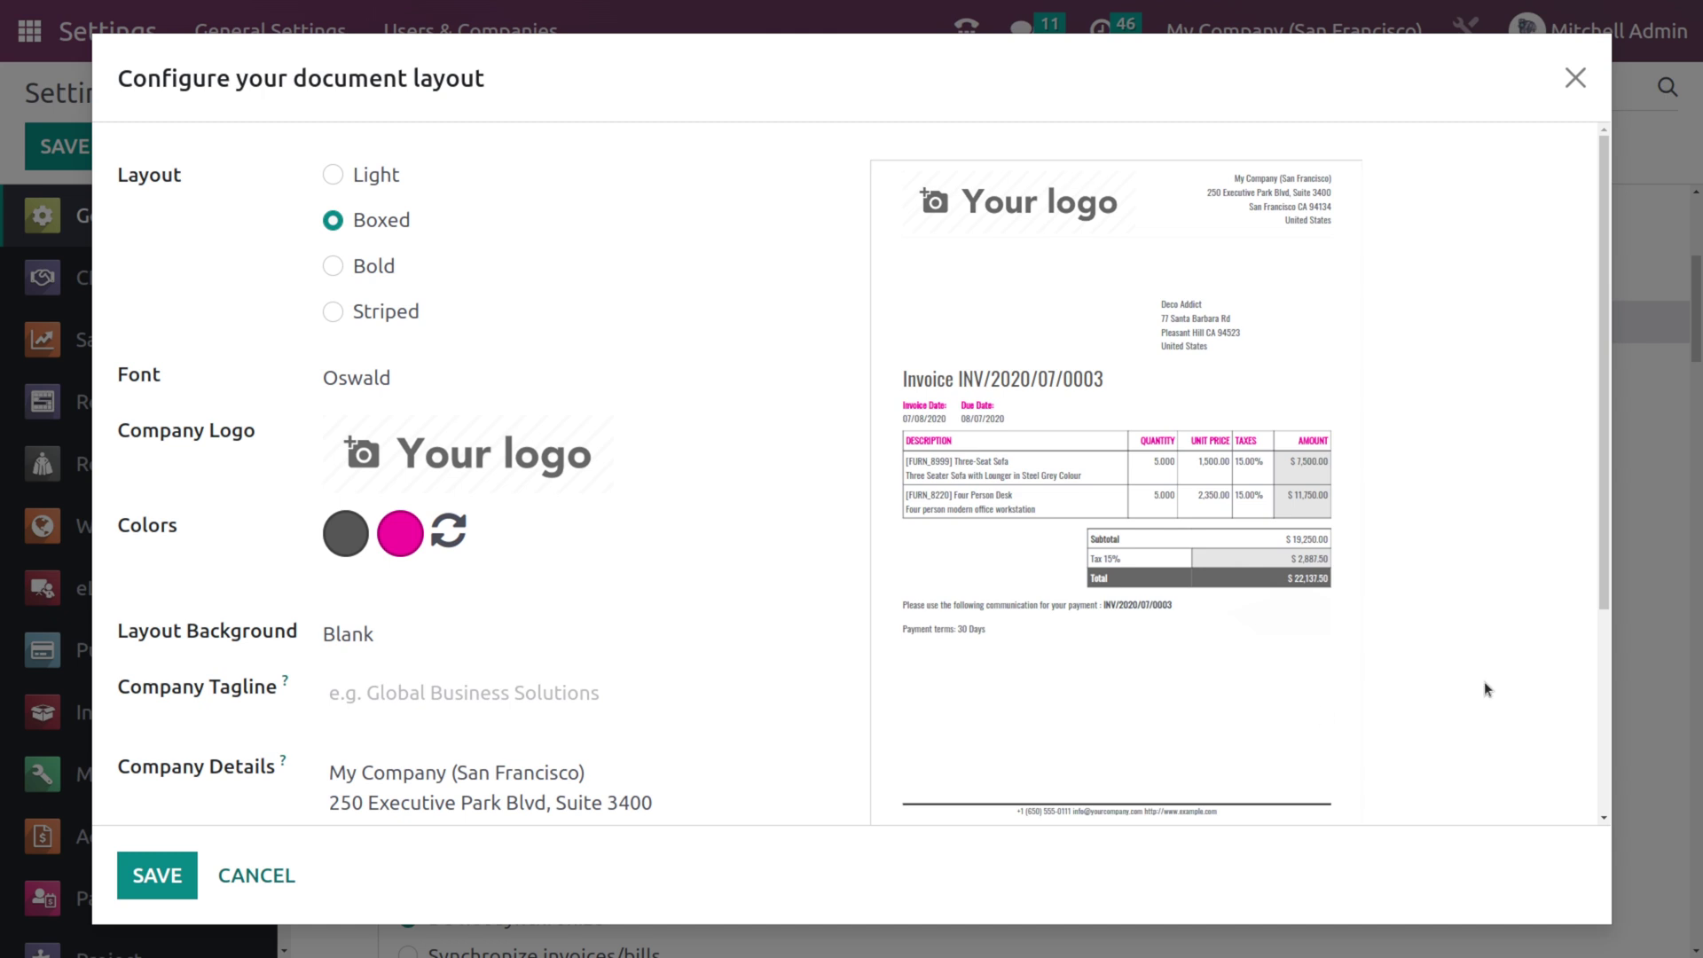
Set the primary colour to bright cyan (8, 216, 231)
{"action": "left_click", "coordinate": [355, 536]}
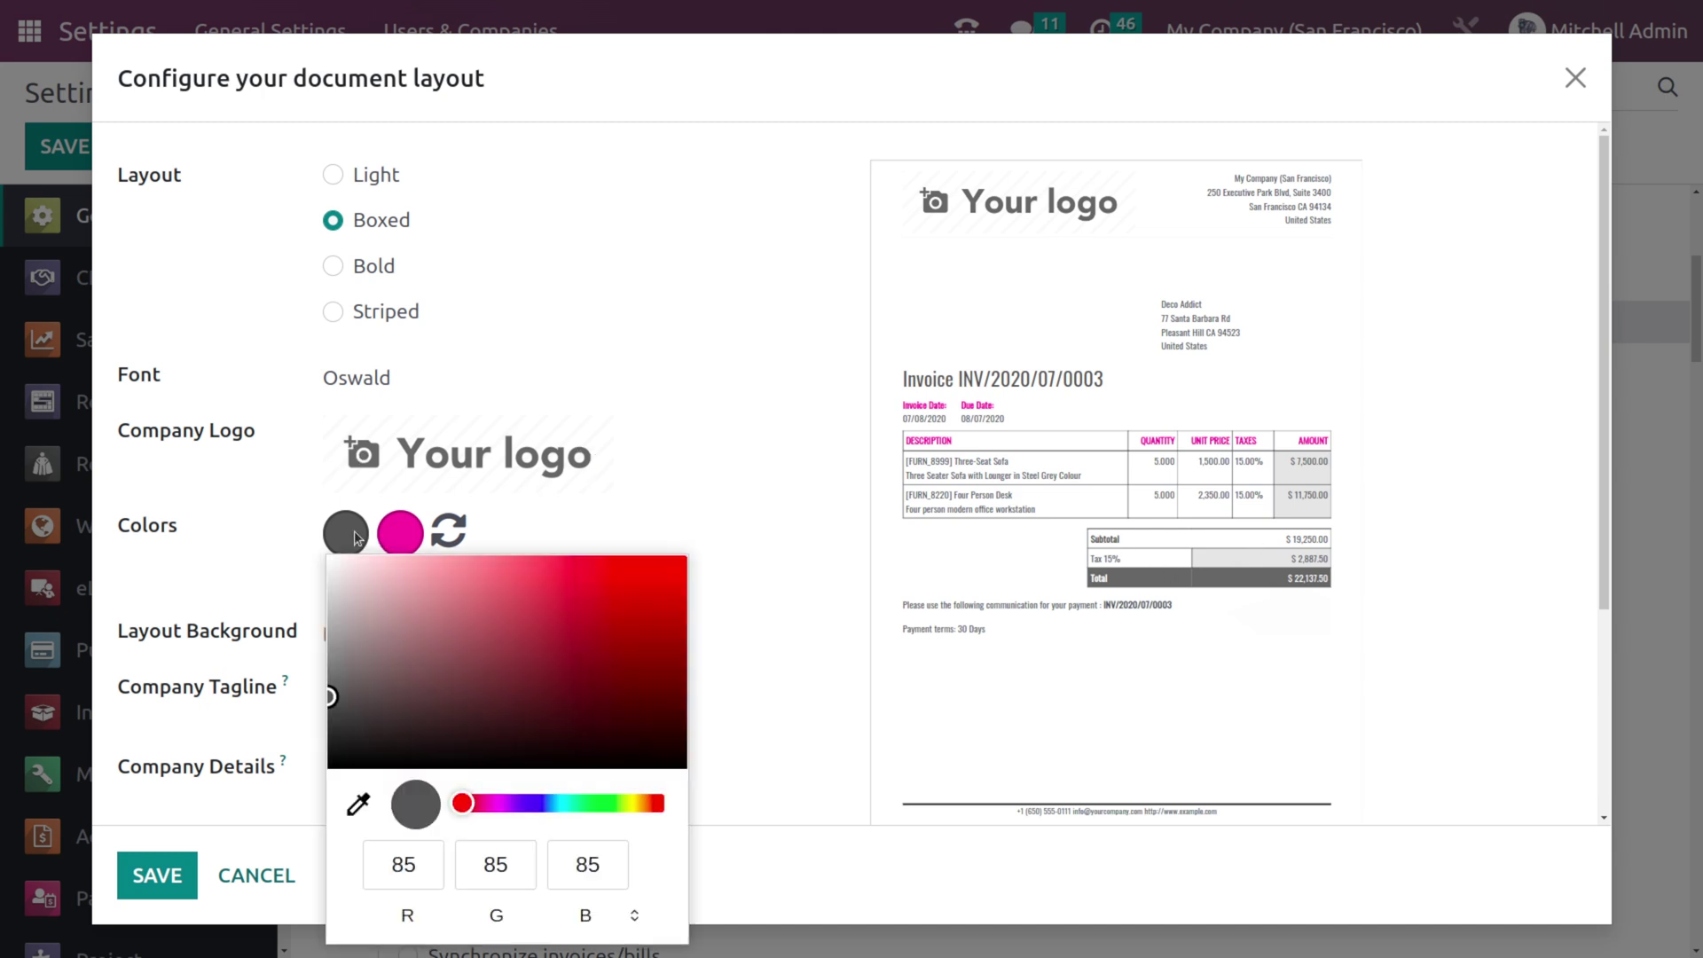
{"action": "left_click_drag", "start_coordinate": [469, 810], "coordinate": [560, 807]}
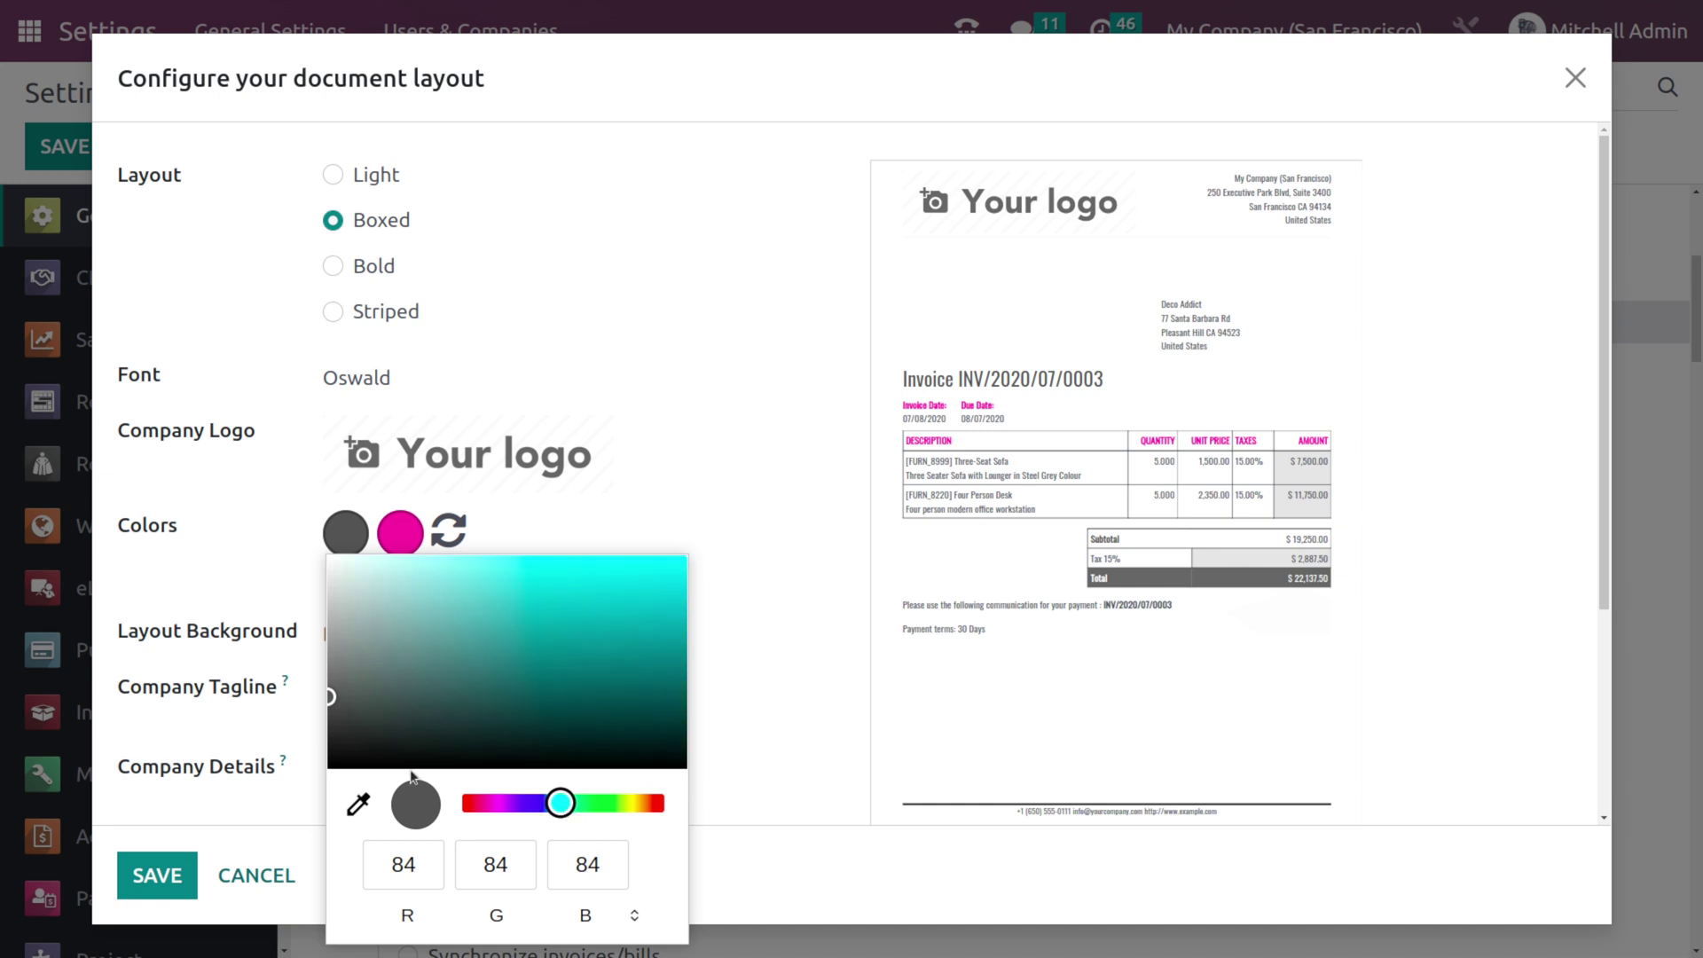
{"action": "left_click_drag", "start_coordinate": [334, 702], "coordinate": [640, 569]}
{"action": "left_click", "coordinate": [525, 515]}
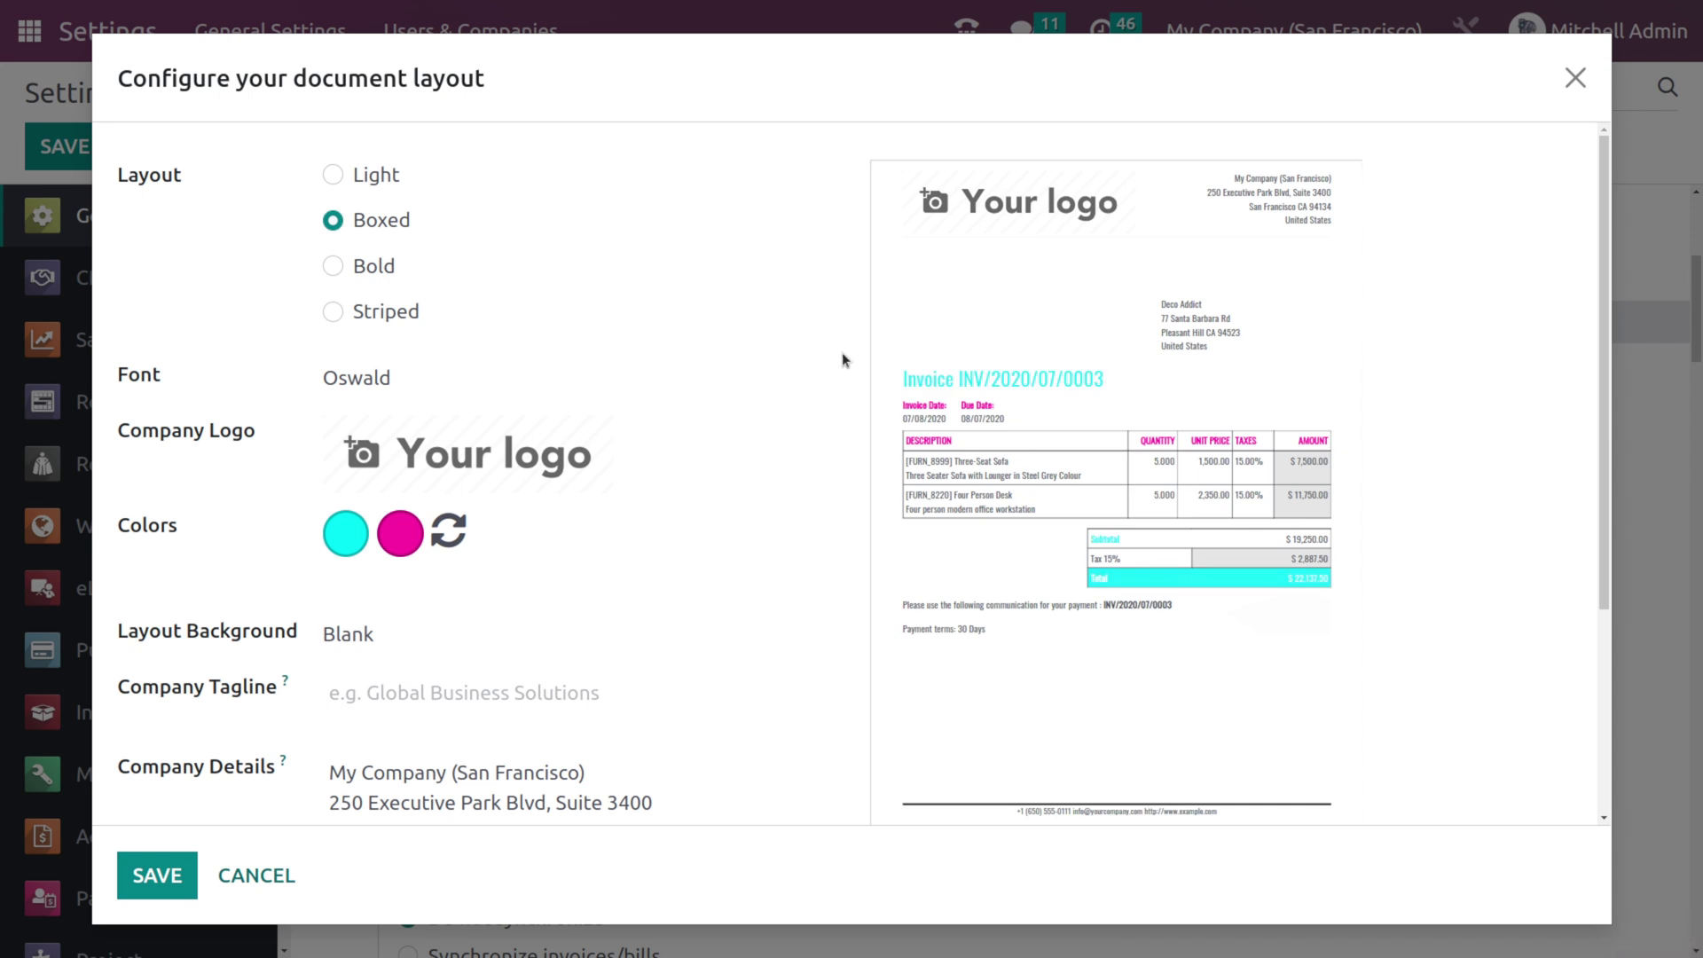
Preview the Geometric layout background, then switch the background to Custom
{"action": "scroll", "coordinate": [457, 656], "scroll_direction": "down", "scroll_amount": 3}
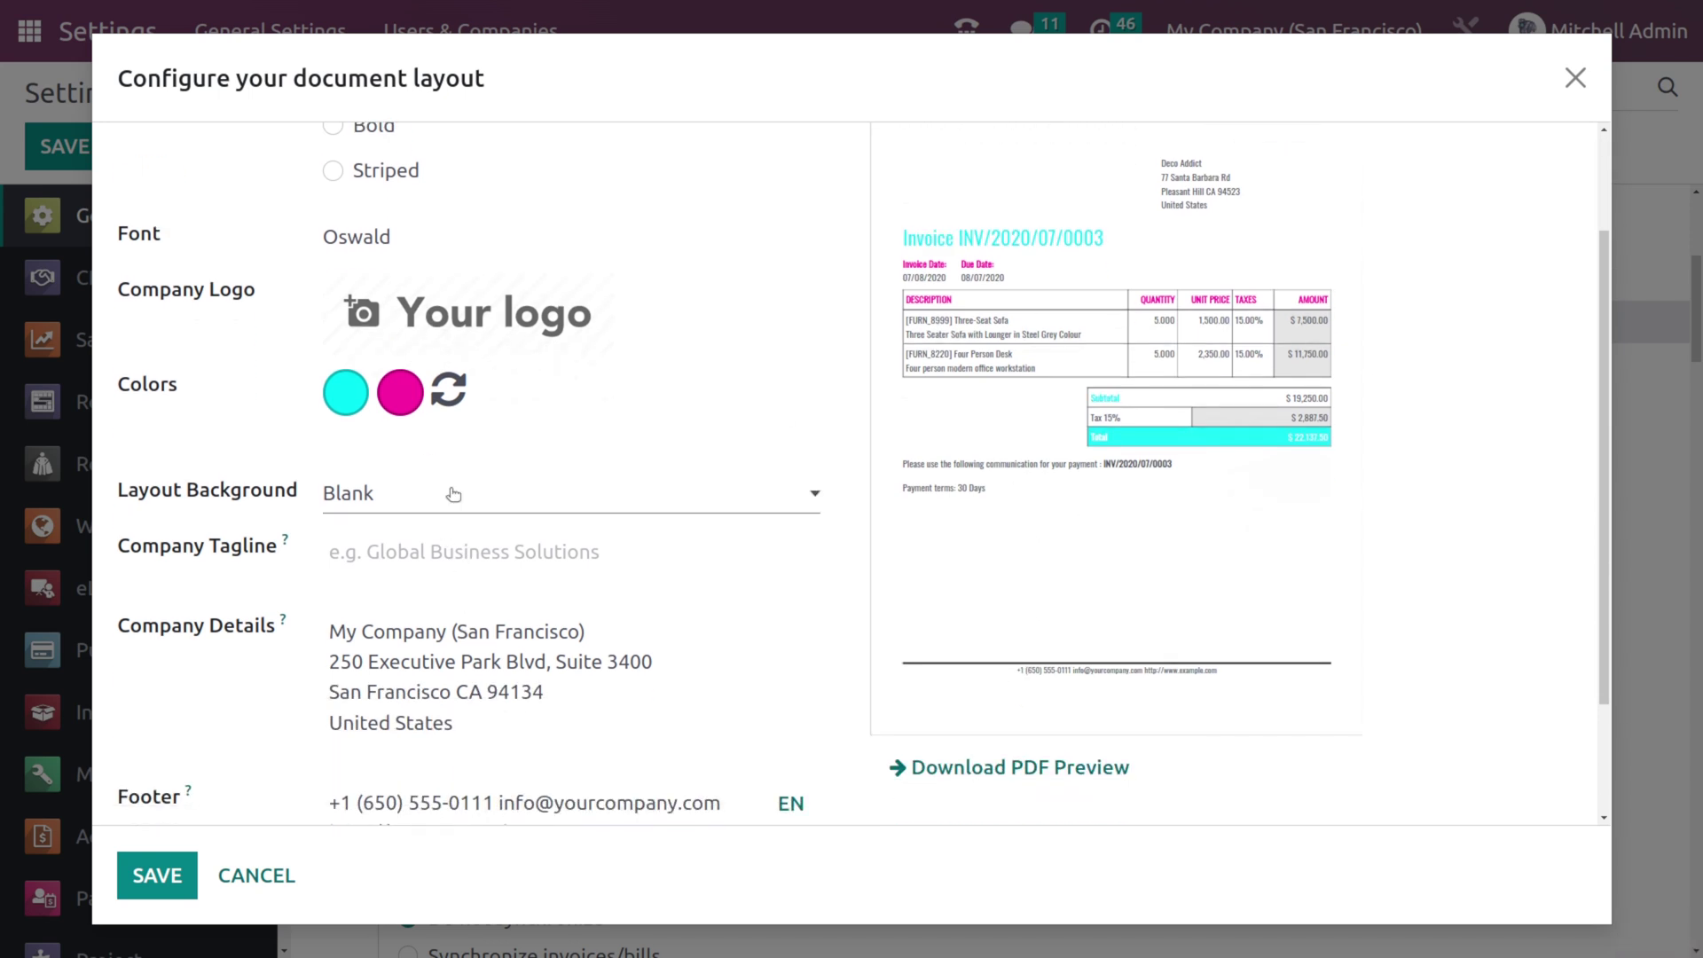
{"action": "left_click", "coordinate": [450, 494]}
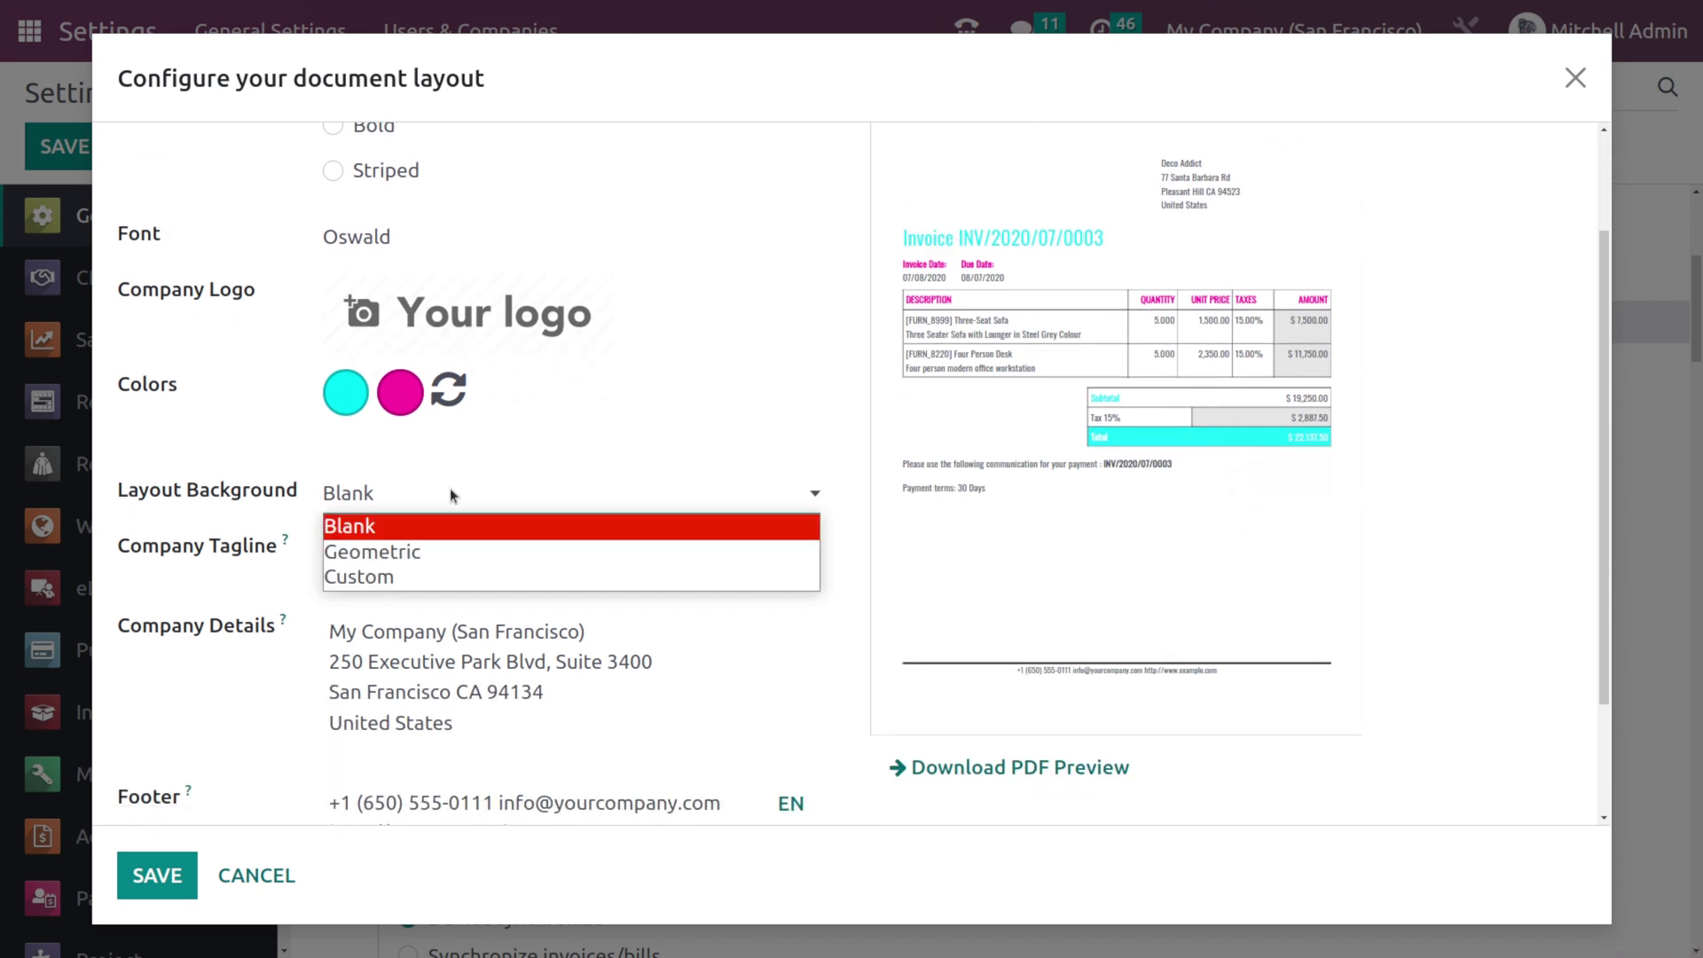
{"action": "left_click", "coordinate": [370, 548]}
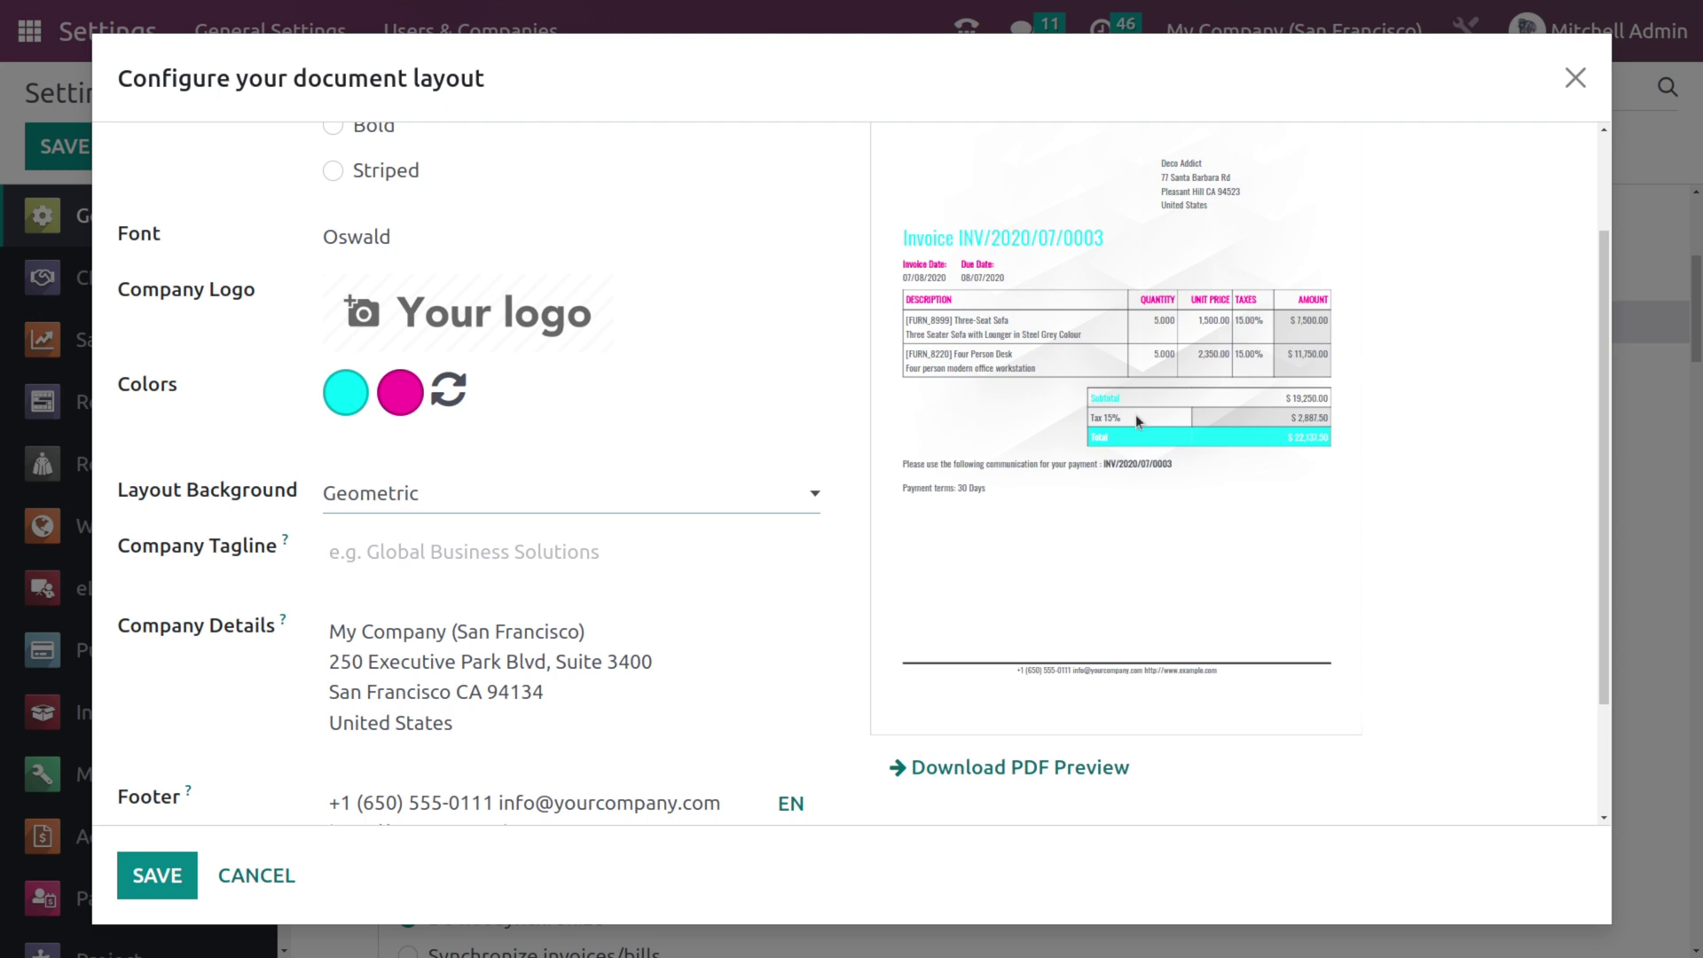
{"action": "left_click", "coordinate": [476, 504]}
{"action": "left_click", "coordinate": [426, 577]}
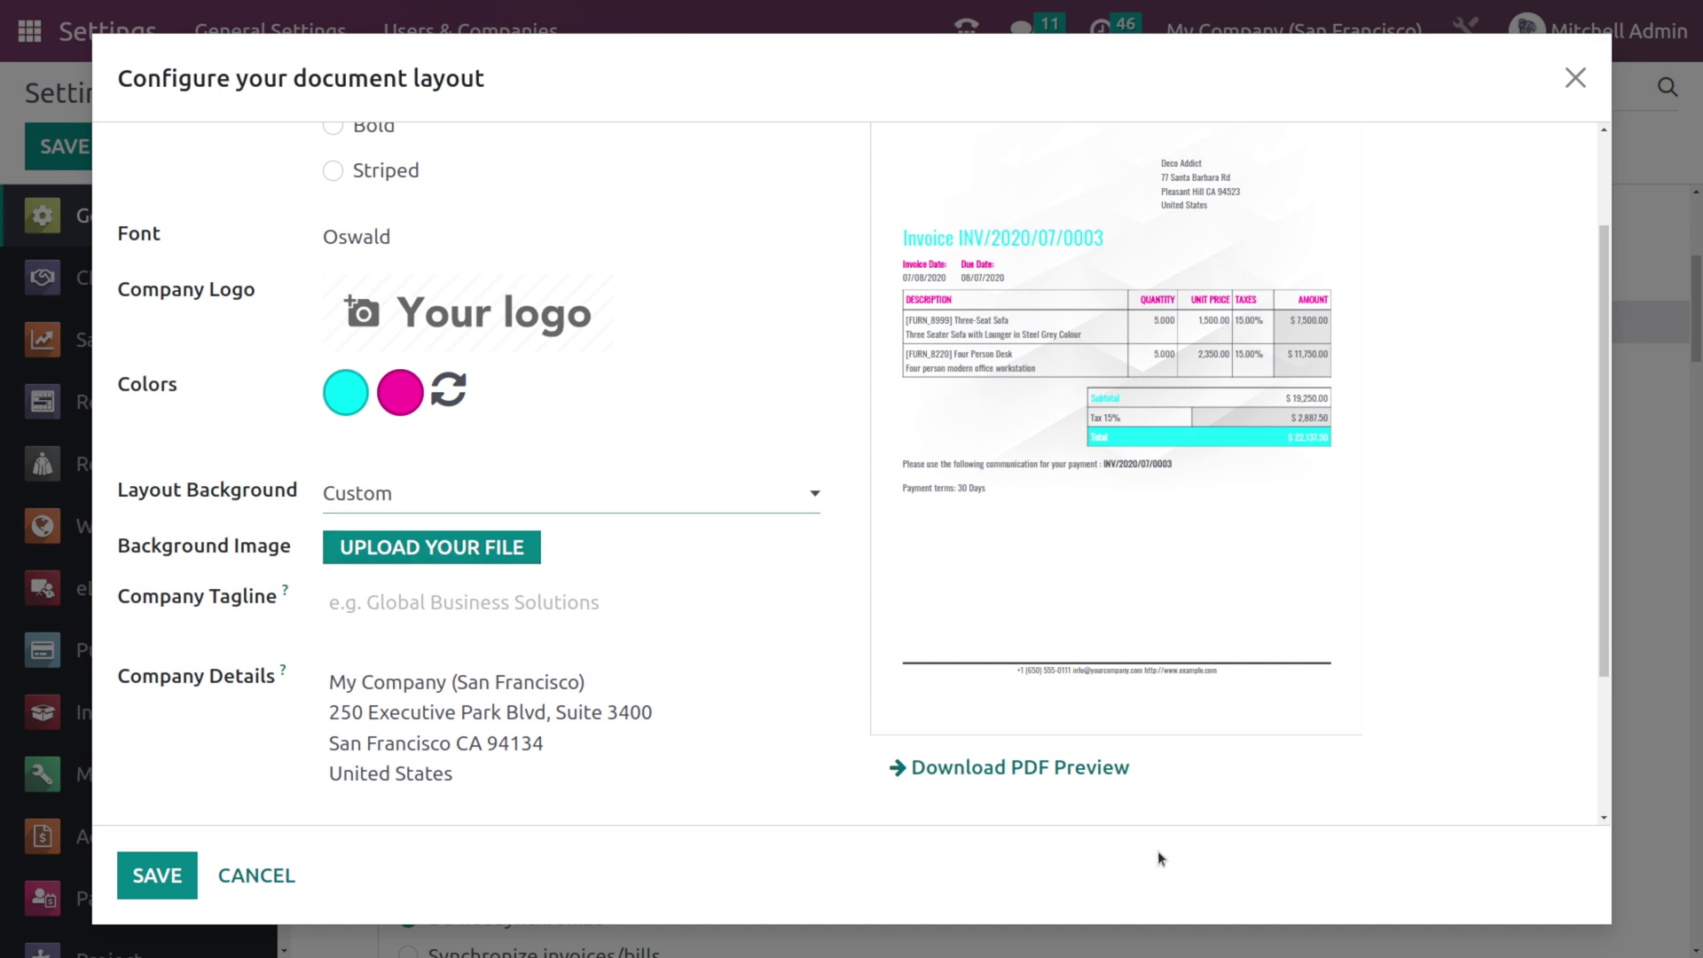
Upload juice.jpeg from the Pictures folder as the custom background image
{"action": "left_click", "coordinate": [413, 694]}
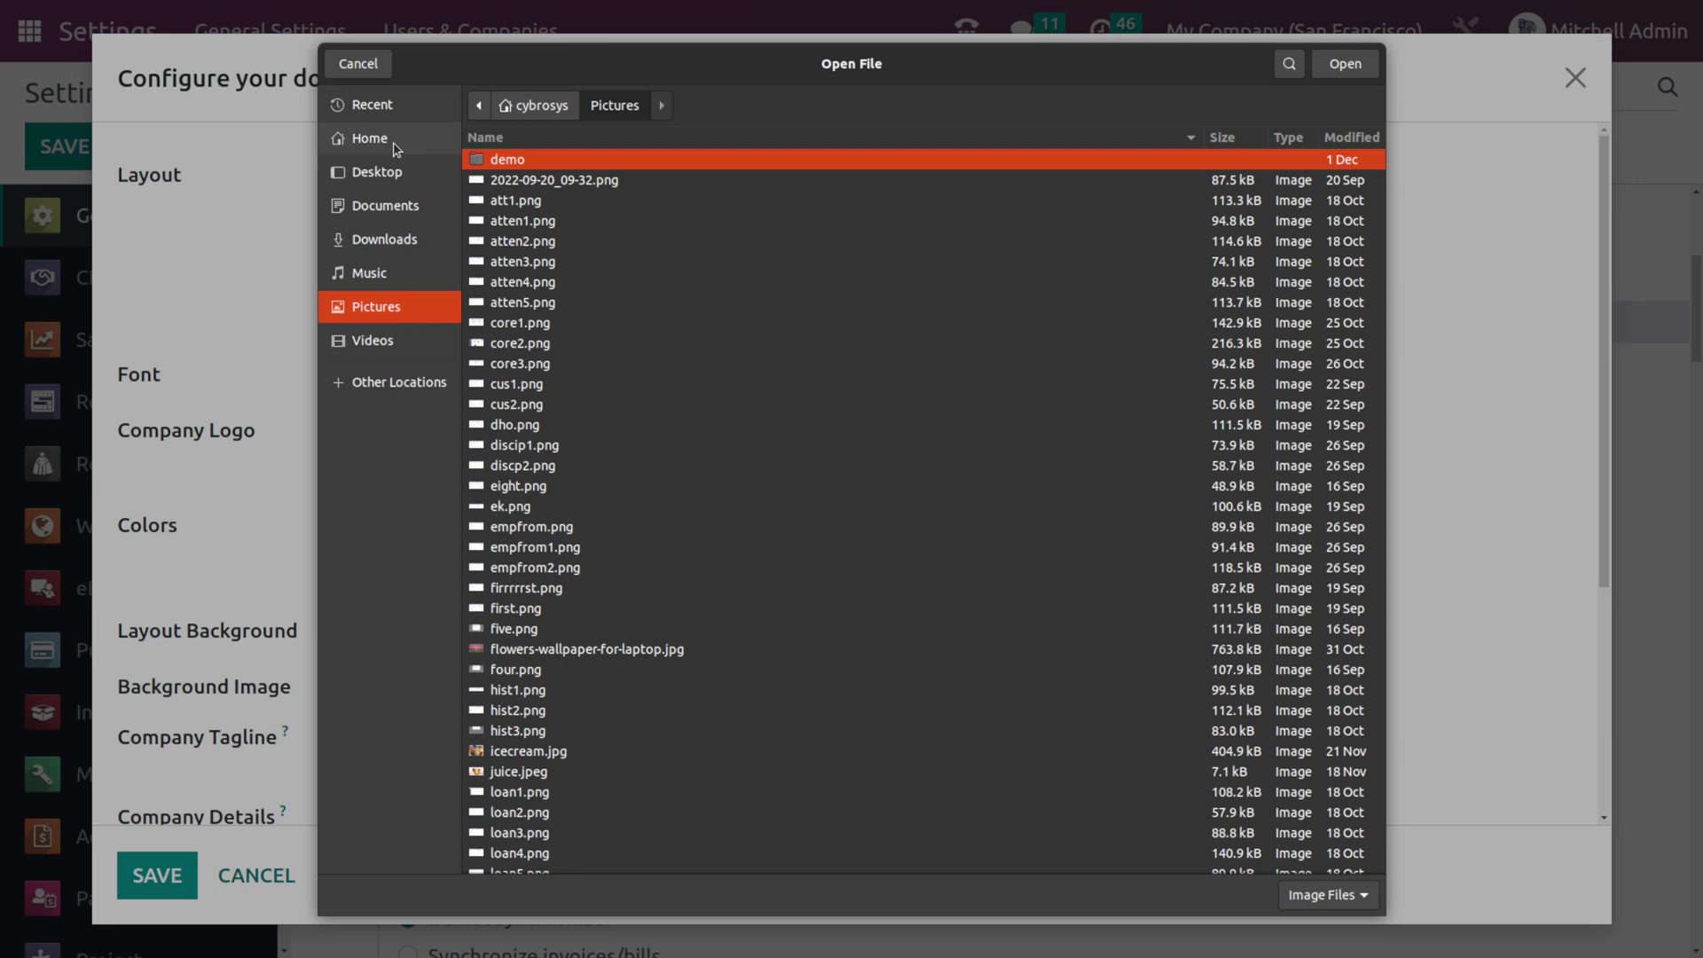
{"action": "scroll", "coordinate": [798, 311], "scroll_direction": "down", "scroll_amount": 5}
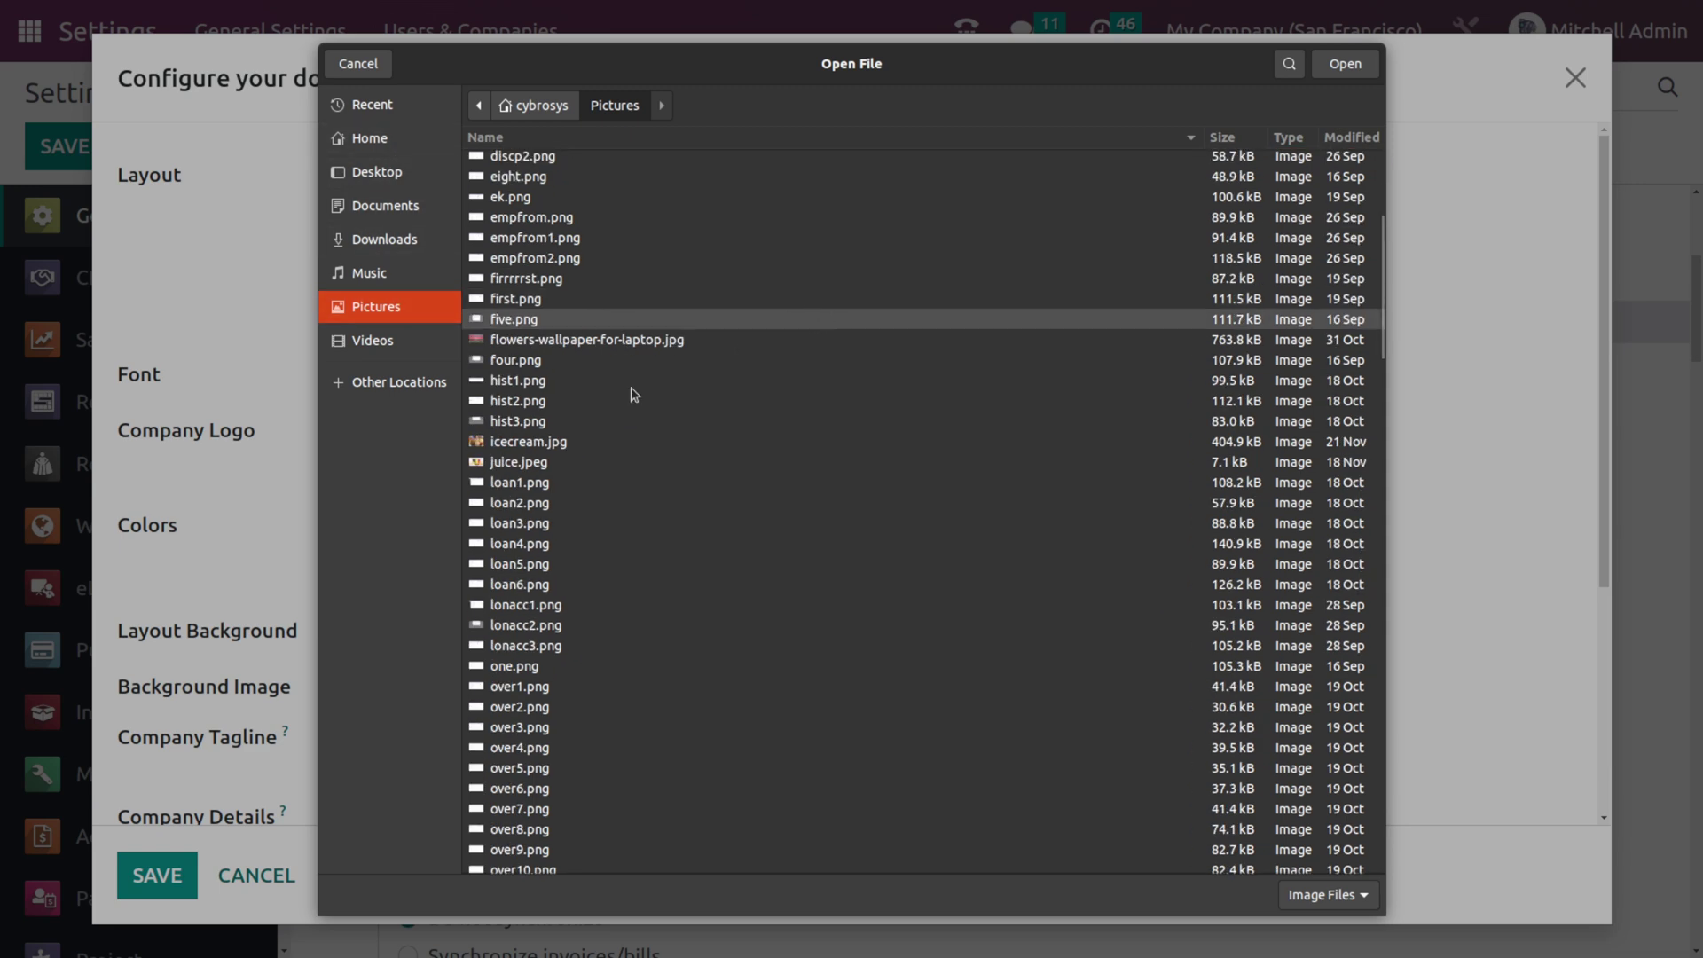
{"action": "left_click", "coordinate": [513, 462]}
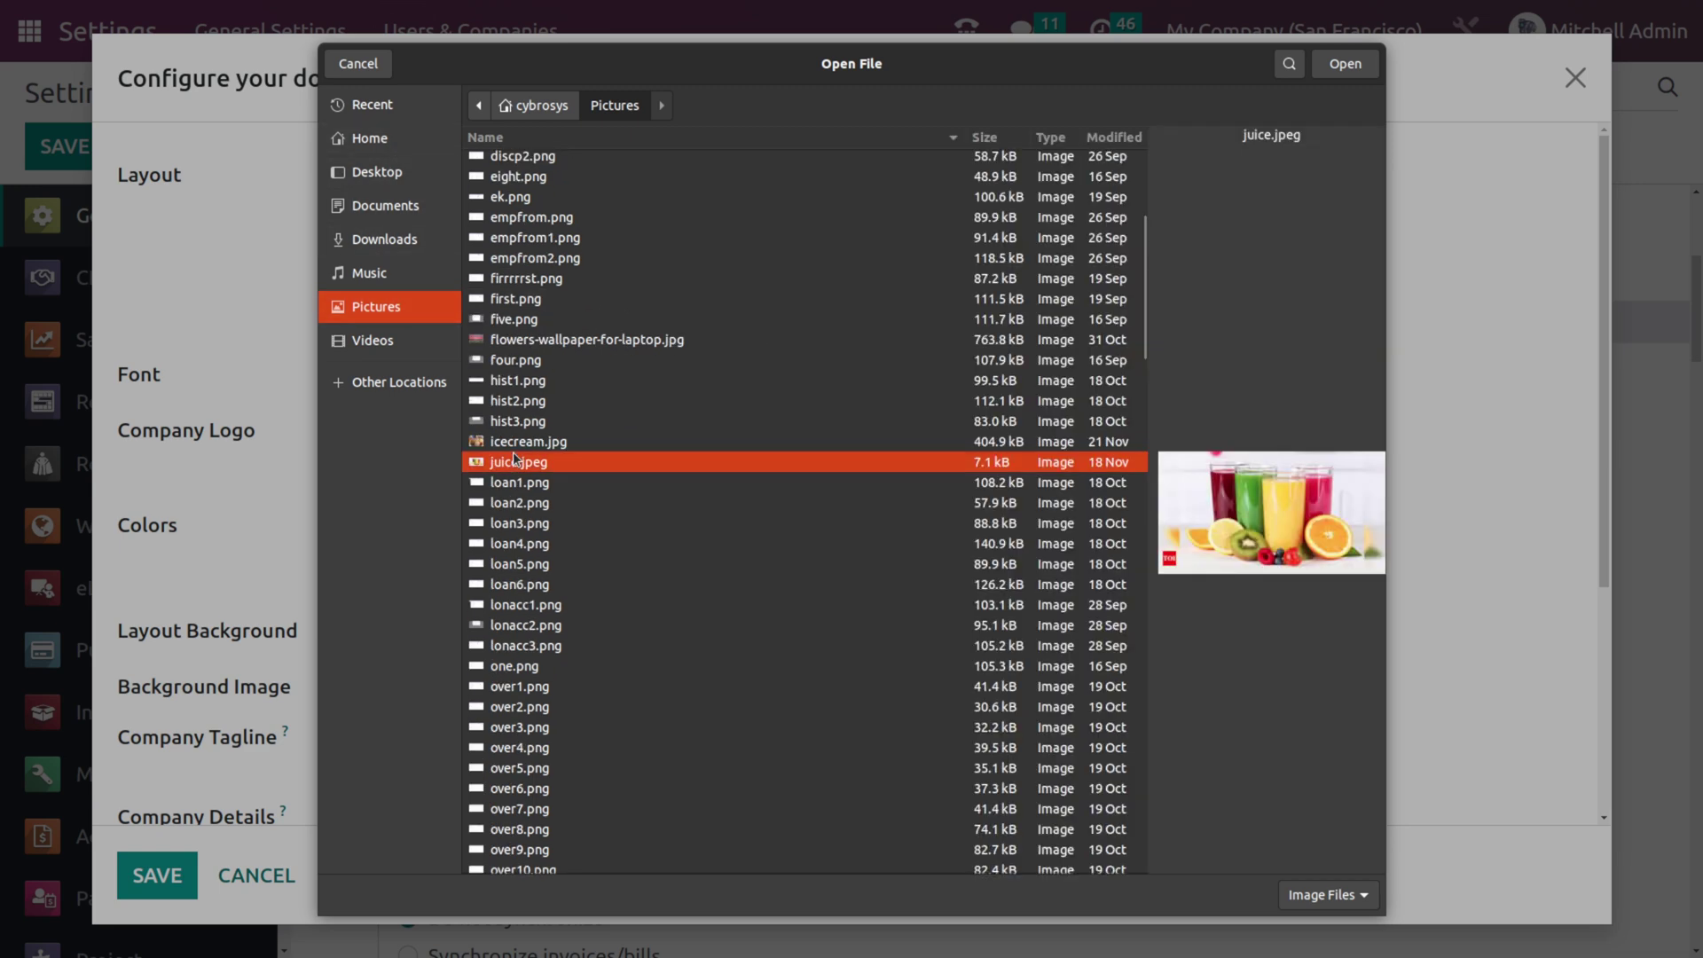
{"action": "left_click", "coordinate": [1347, 75]}
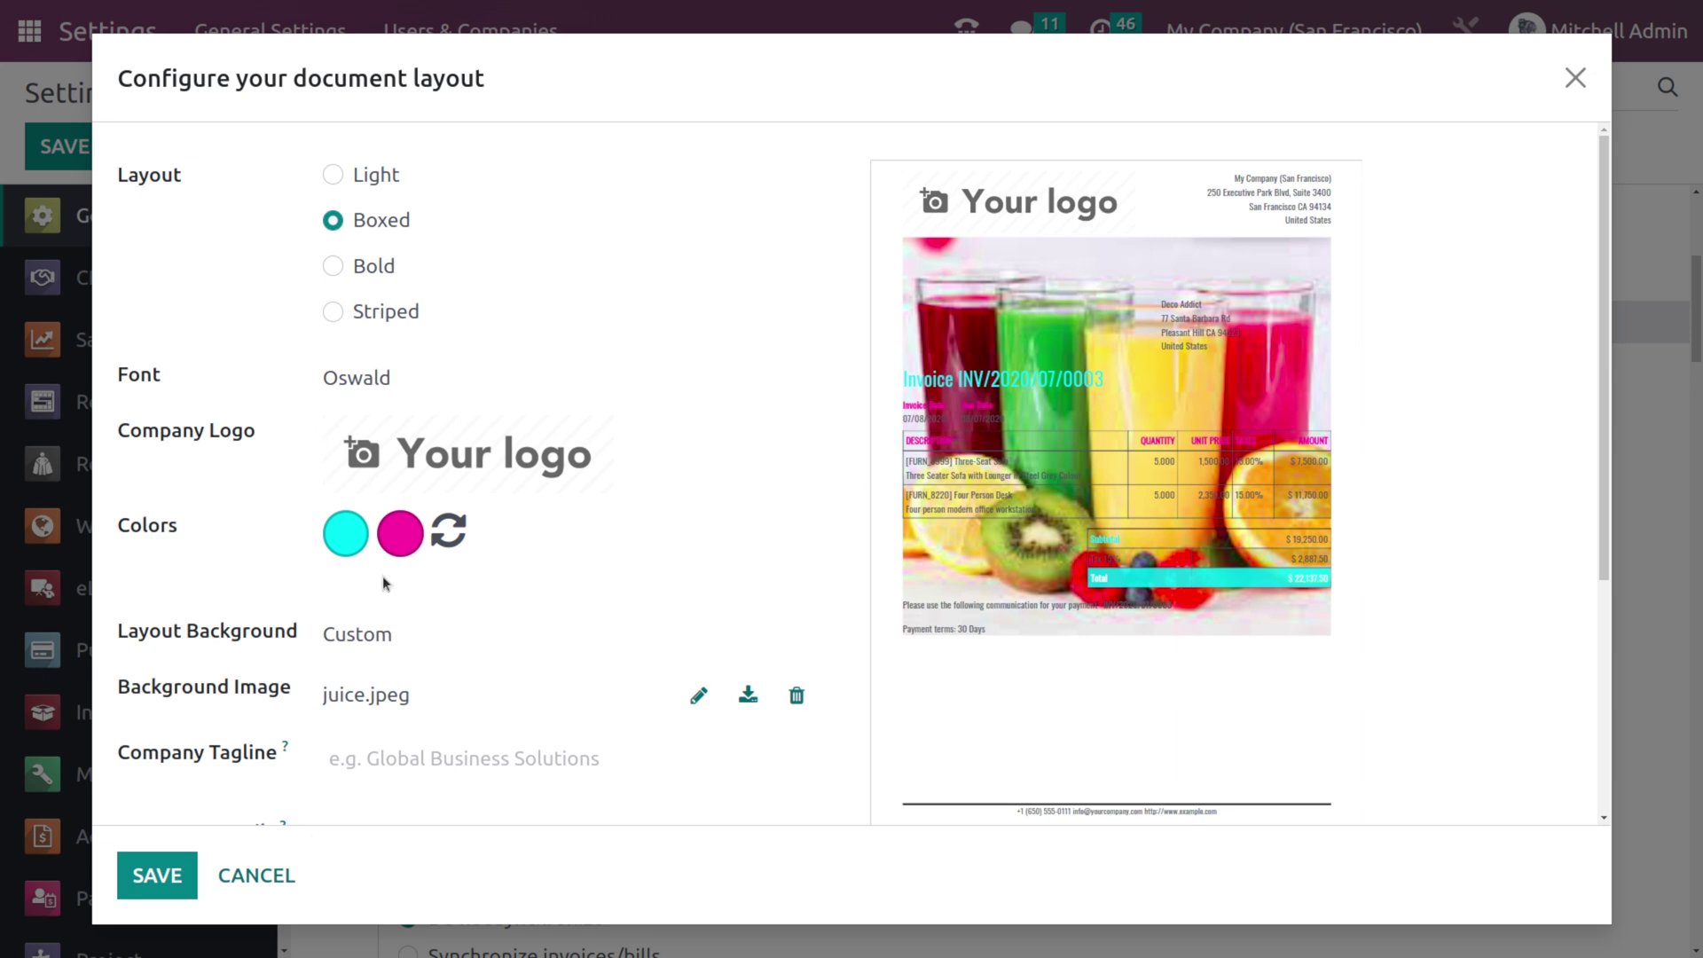
{"action": "scroll", "coordinate": [383, 583], "scroll_direction": "down", "scroll_amount": 2}
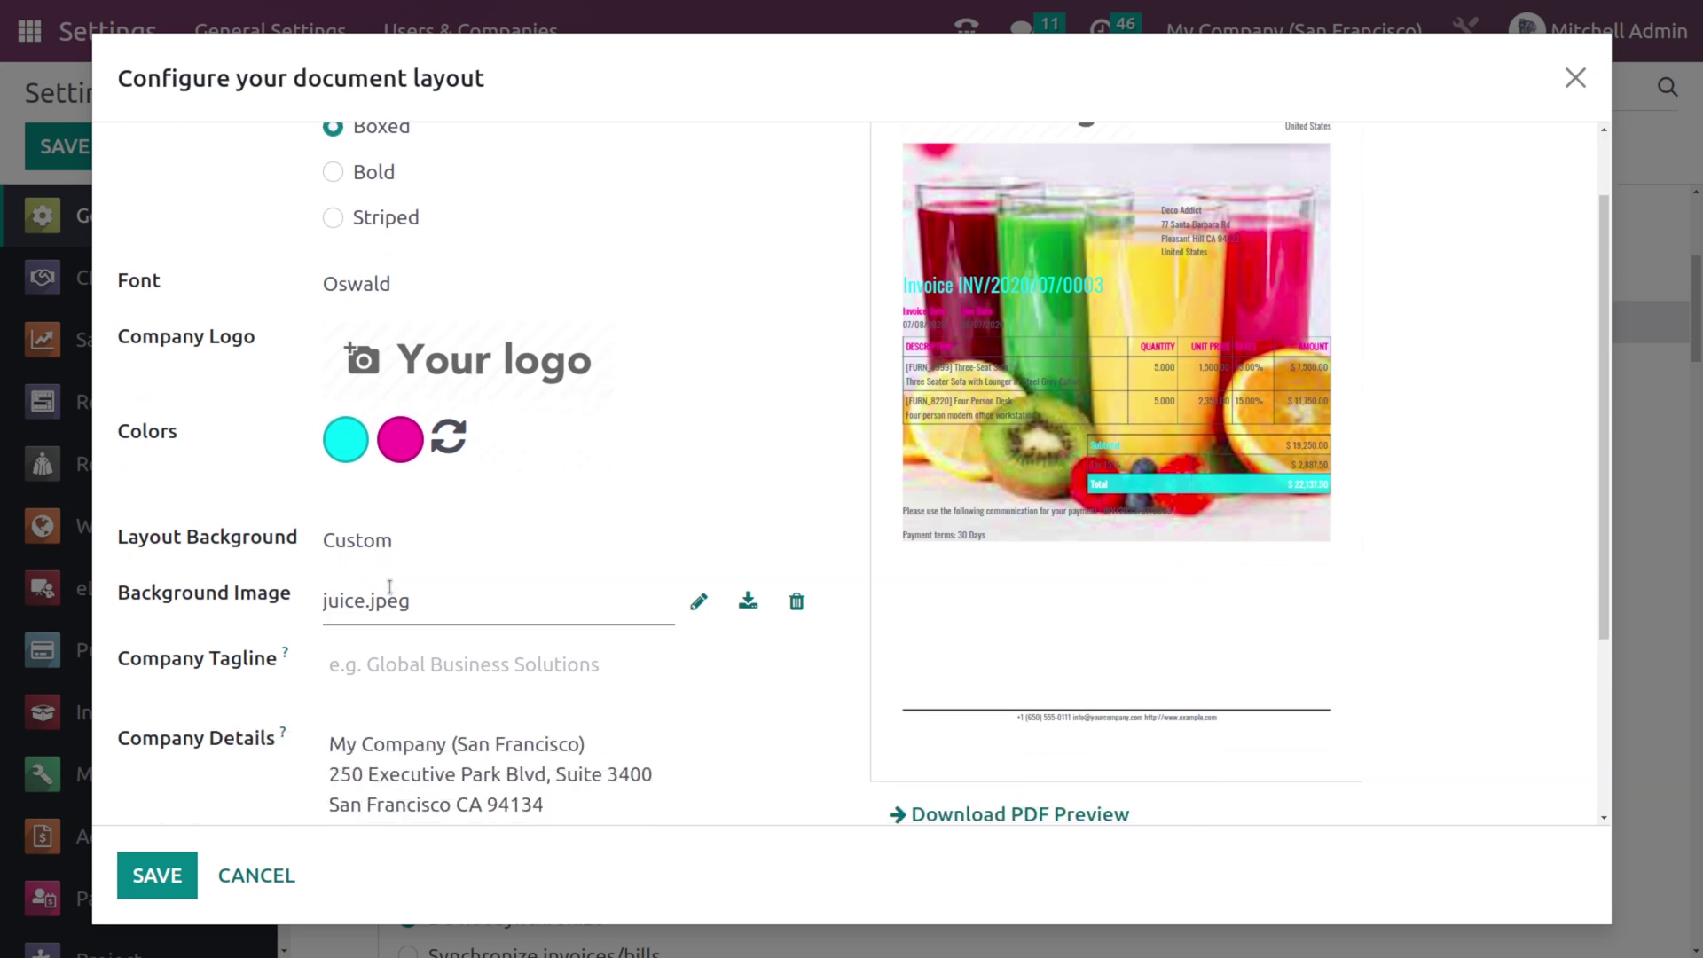
{"action": "scroll", "coordinate": [389, 586], "scroll_direction": "down", "scroll_amount": 3}
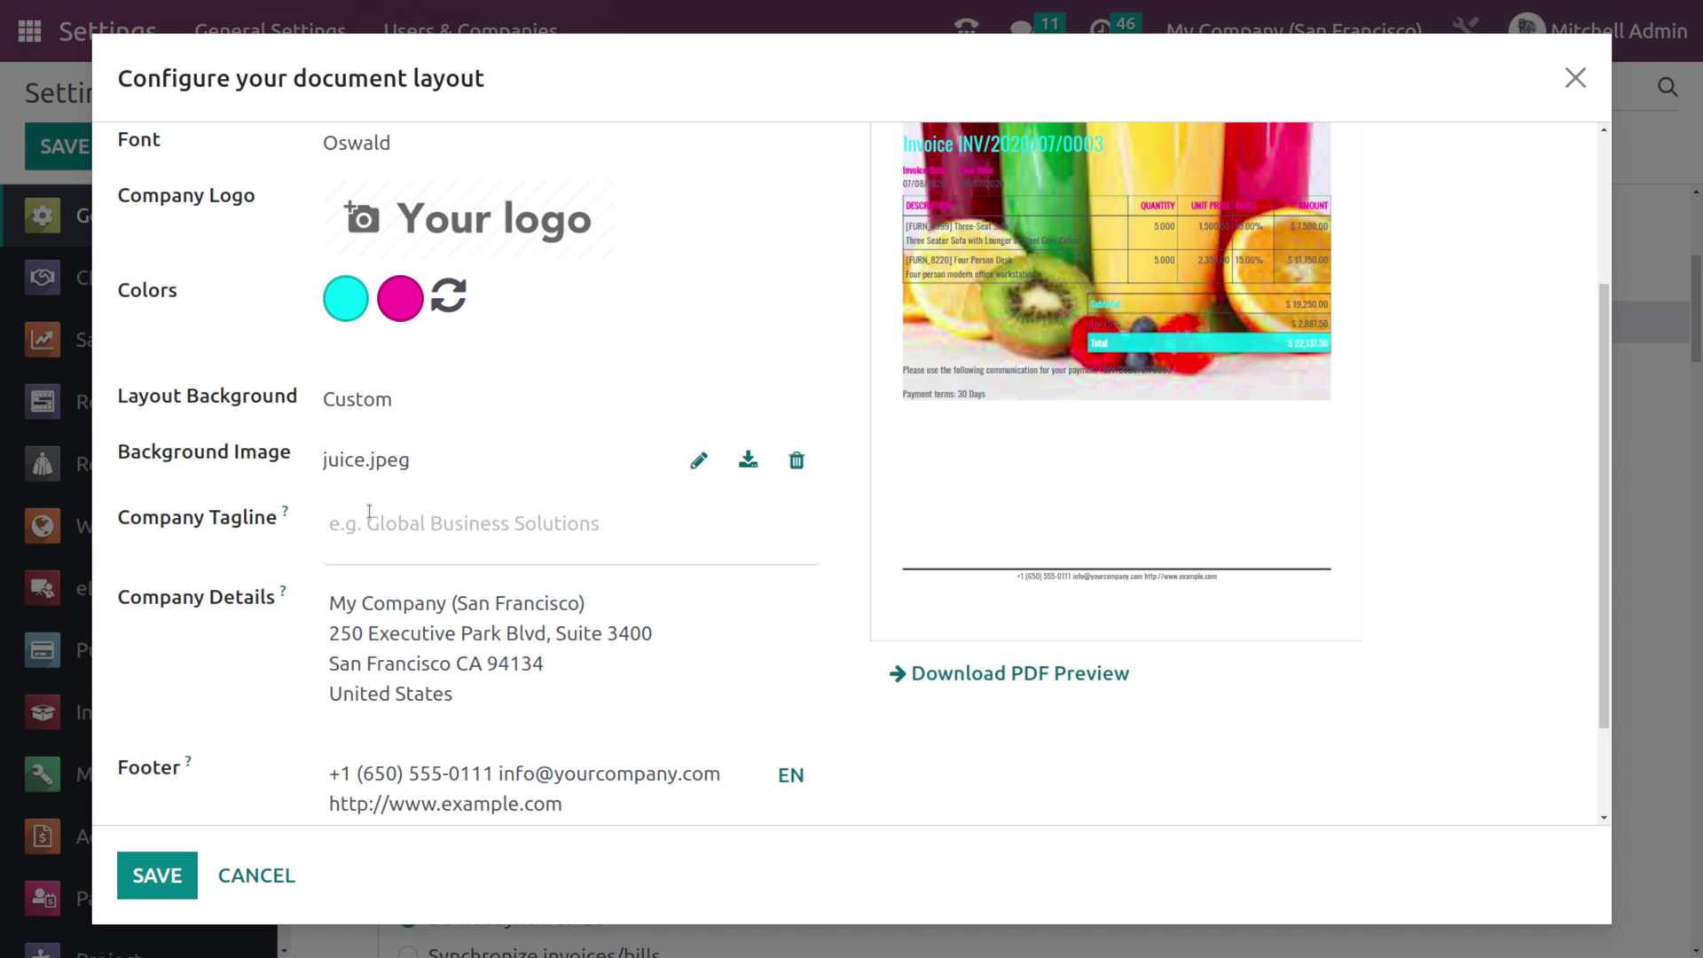
{"action": "scroll", "coordinate": [375, 510], "scroll_direction": "down", "scroll_amount": 1}
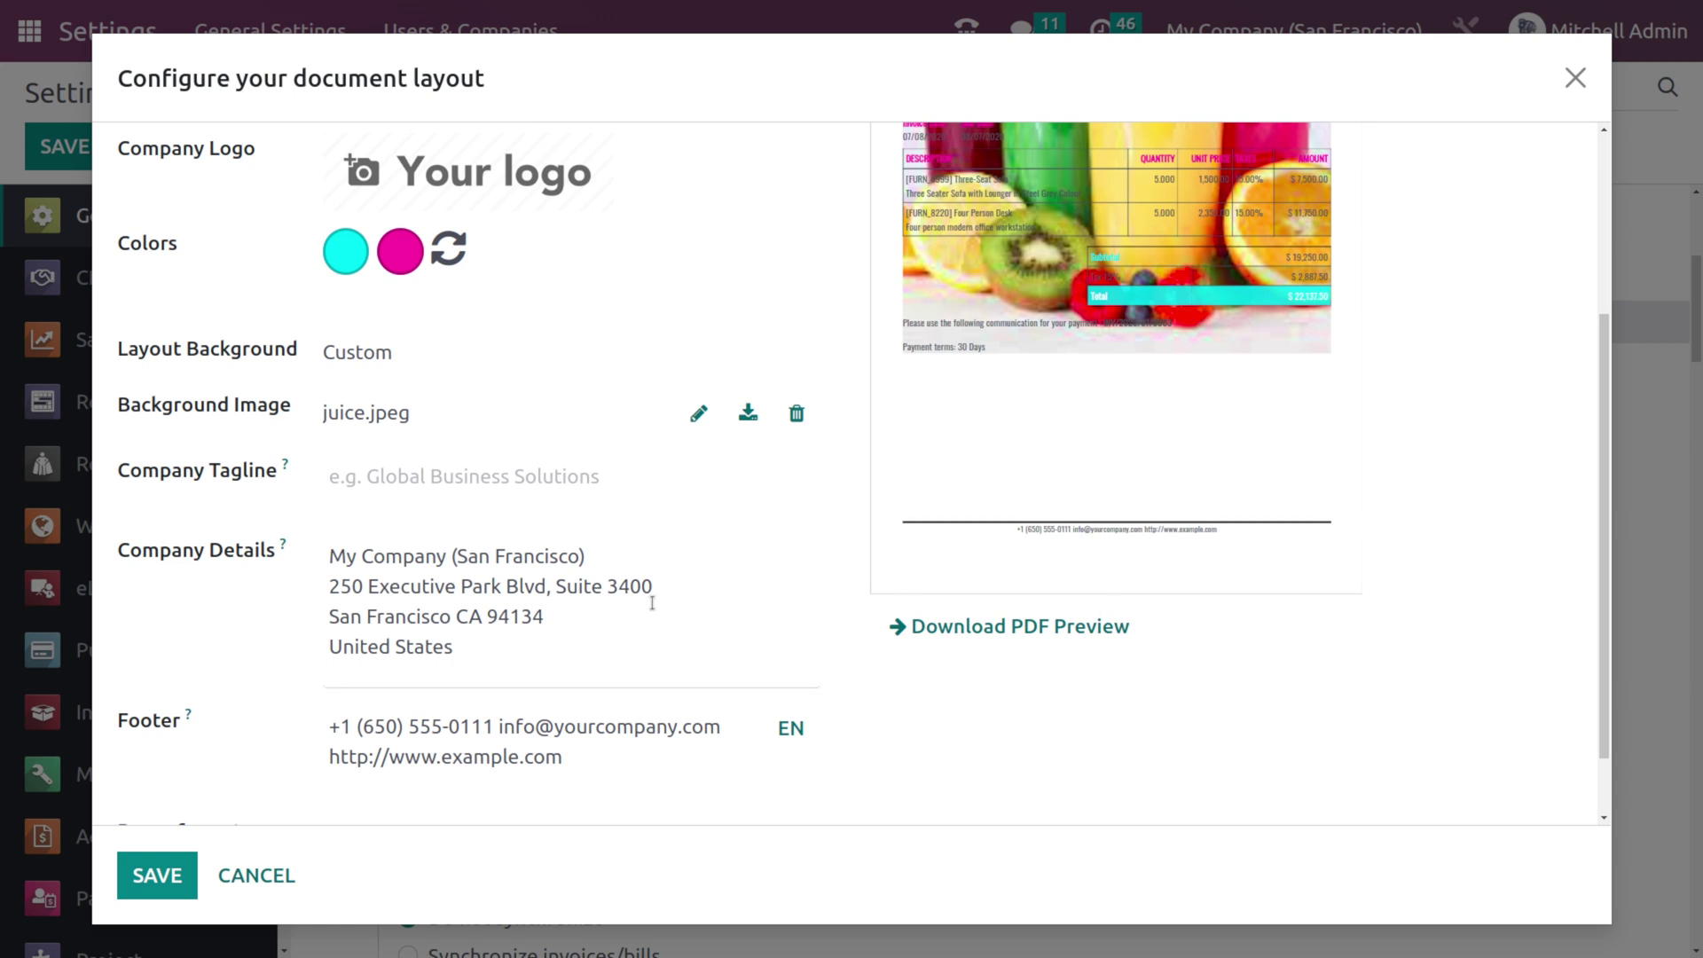
{"action": "scroll", "coordinate": [596, 515], "scroll_direction": "down", "scroll_amount": 2}
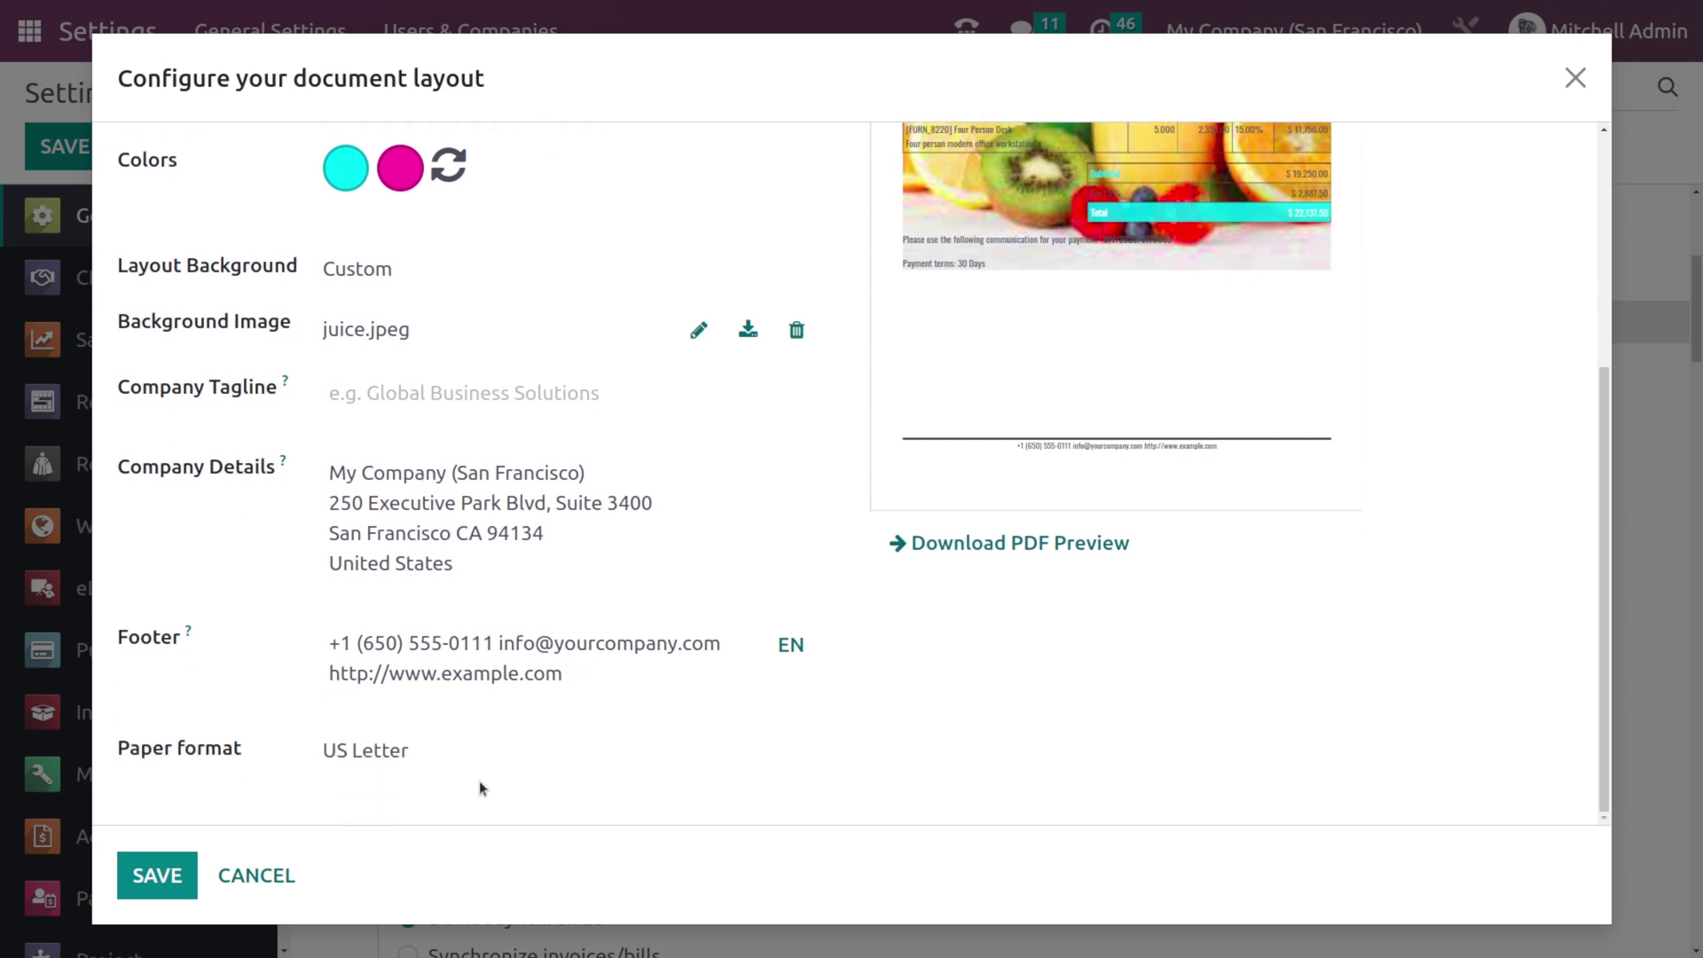
{"action": "left_click", "coordinate": [386, 756]}
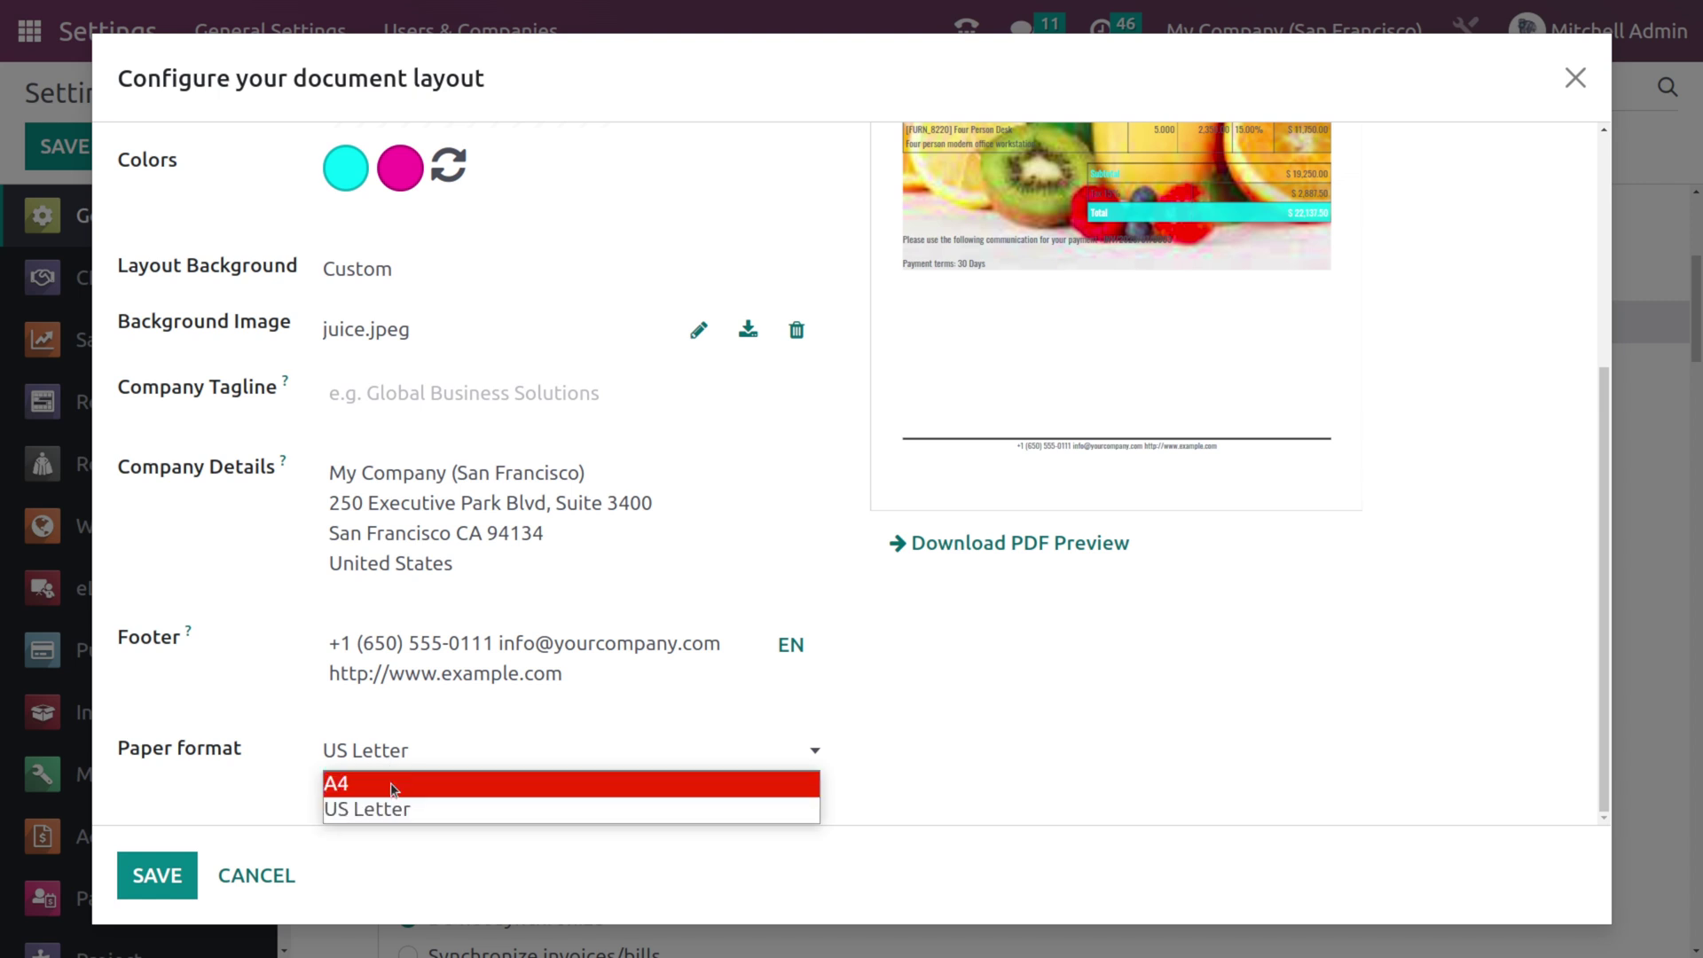
{"action": "left_click", "coordinate": [385, 809]}
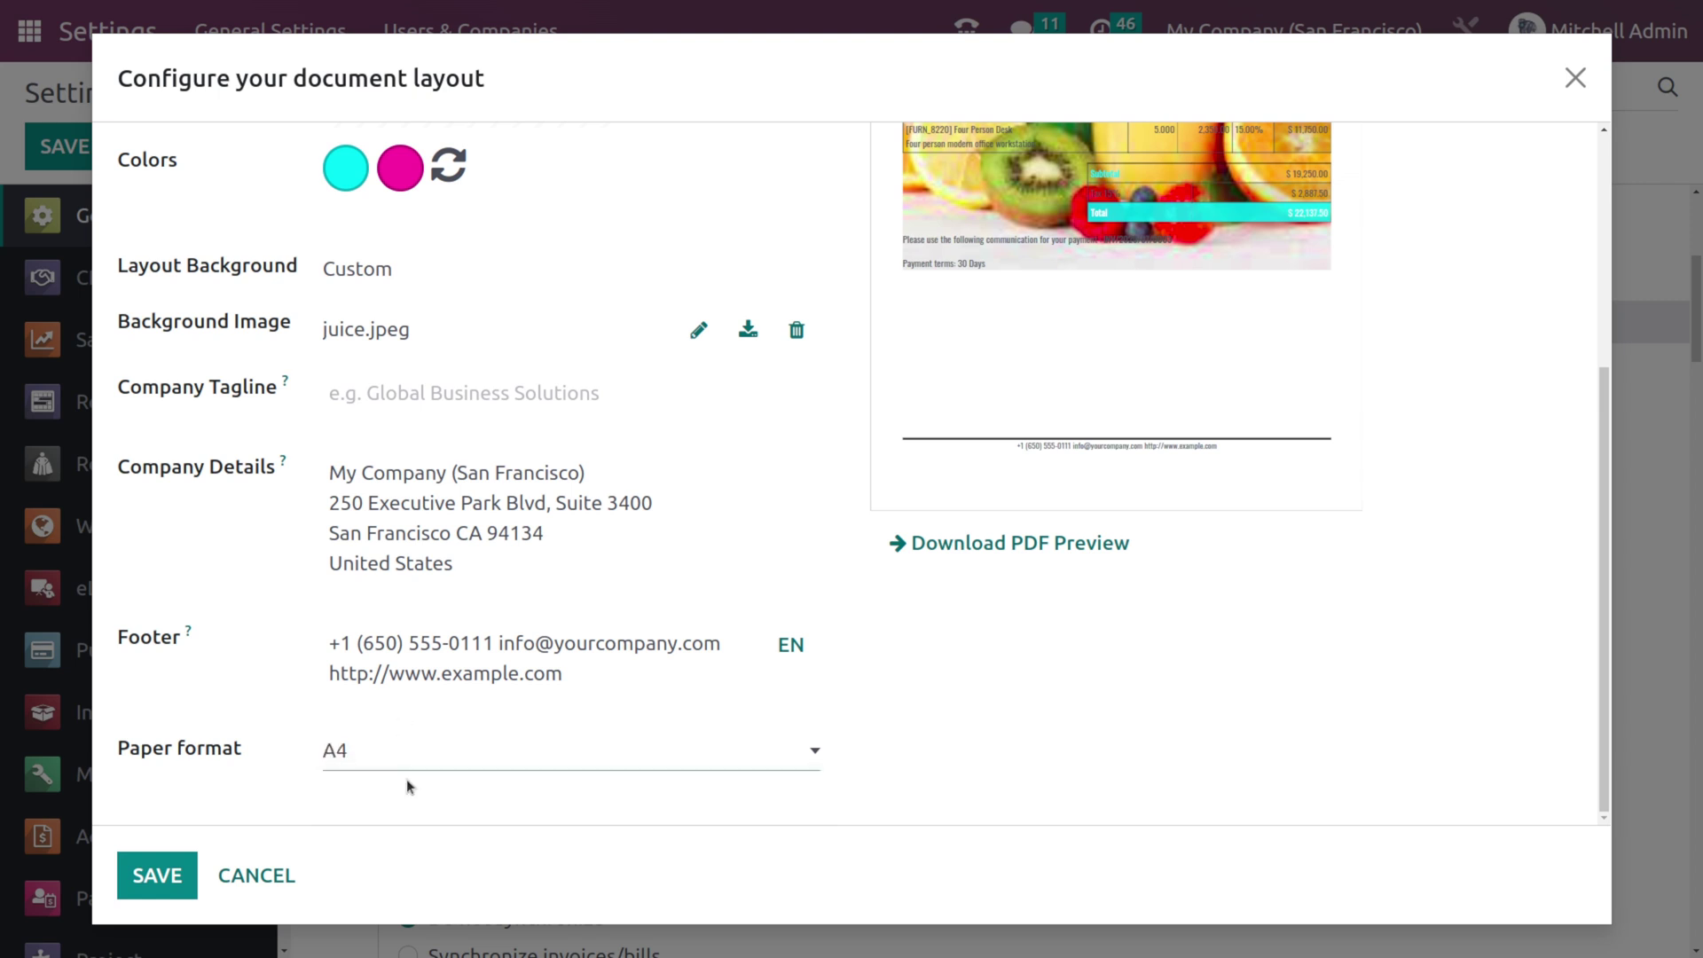
{"action": "triple_click", "coordinate": [479, 743]}
{"action": "left_click", "coordinate": [470, 763]}
{"action": "left_click", "coordinate": [450, 805]}
{"action": "scroll", "coordinate": [986, 736], "scroll_direction": "up", "scroll_amount": 2}
{"action": "scroll", "coordinate": [987, 719], "scroll_direction": "up", "scroll_amount": 2}
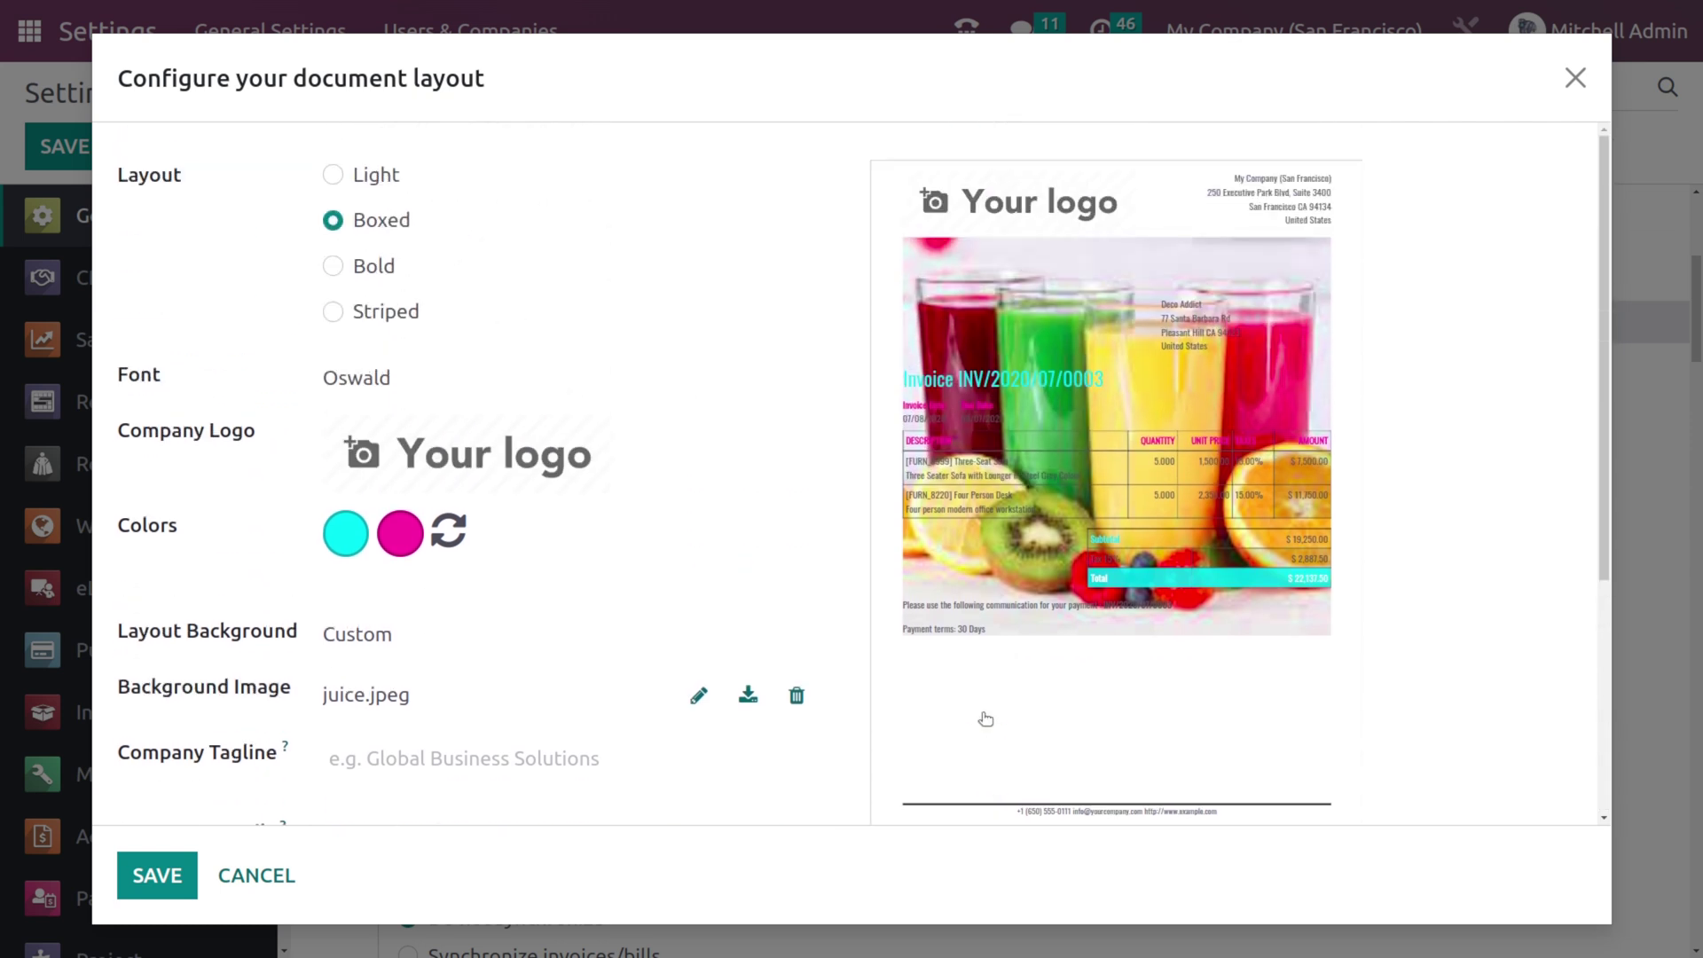
Save the Boxed, Oswald layout with cyan and pink accents over the juice.jpeg background
{"action": "left_click", "coordinate": [145, 867]}
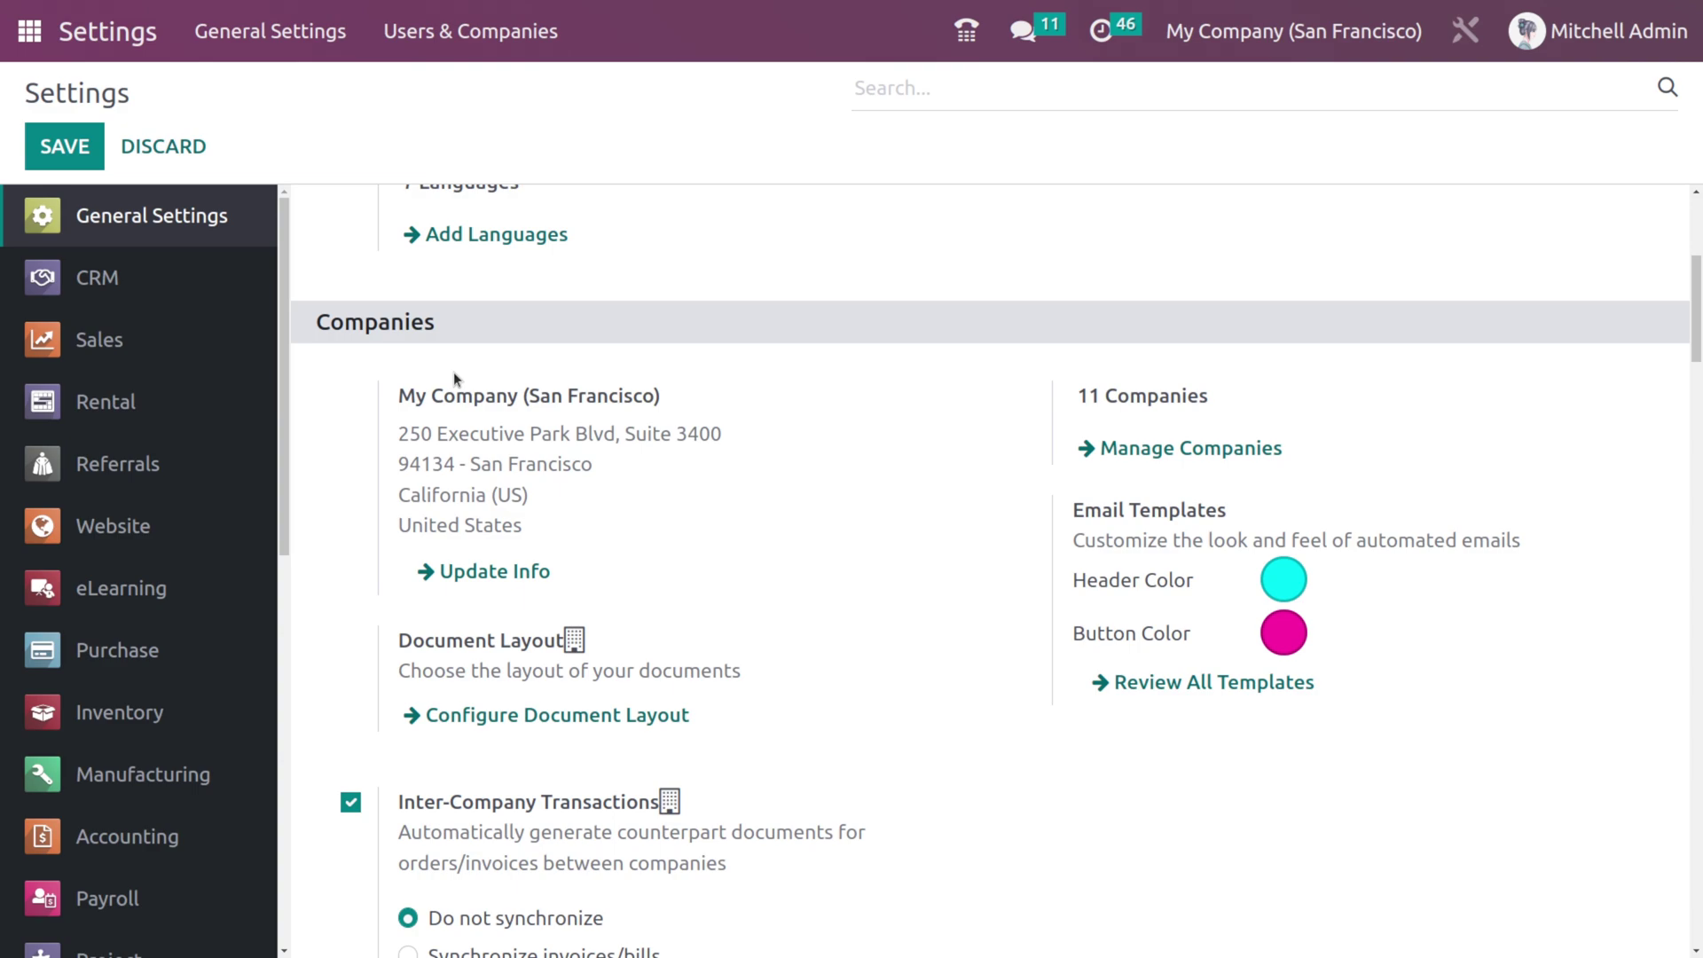
Create a new Sales quotation with Deco Addict as the customer
{"action": "left_click", "coordinate": [30, 31]}
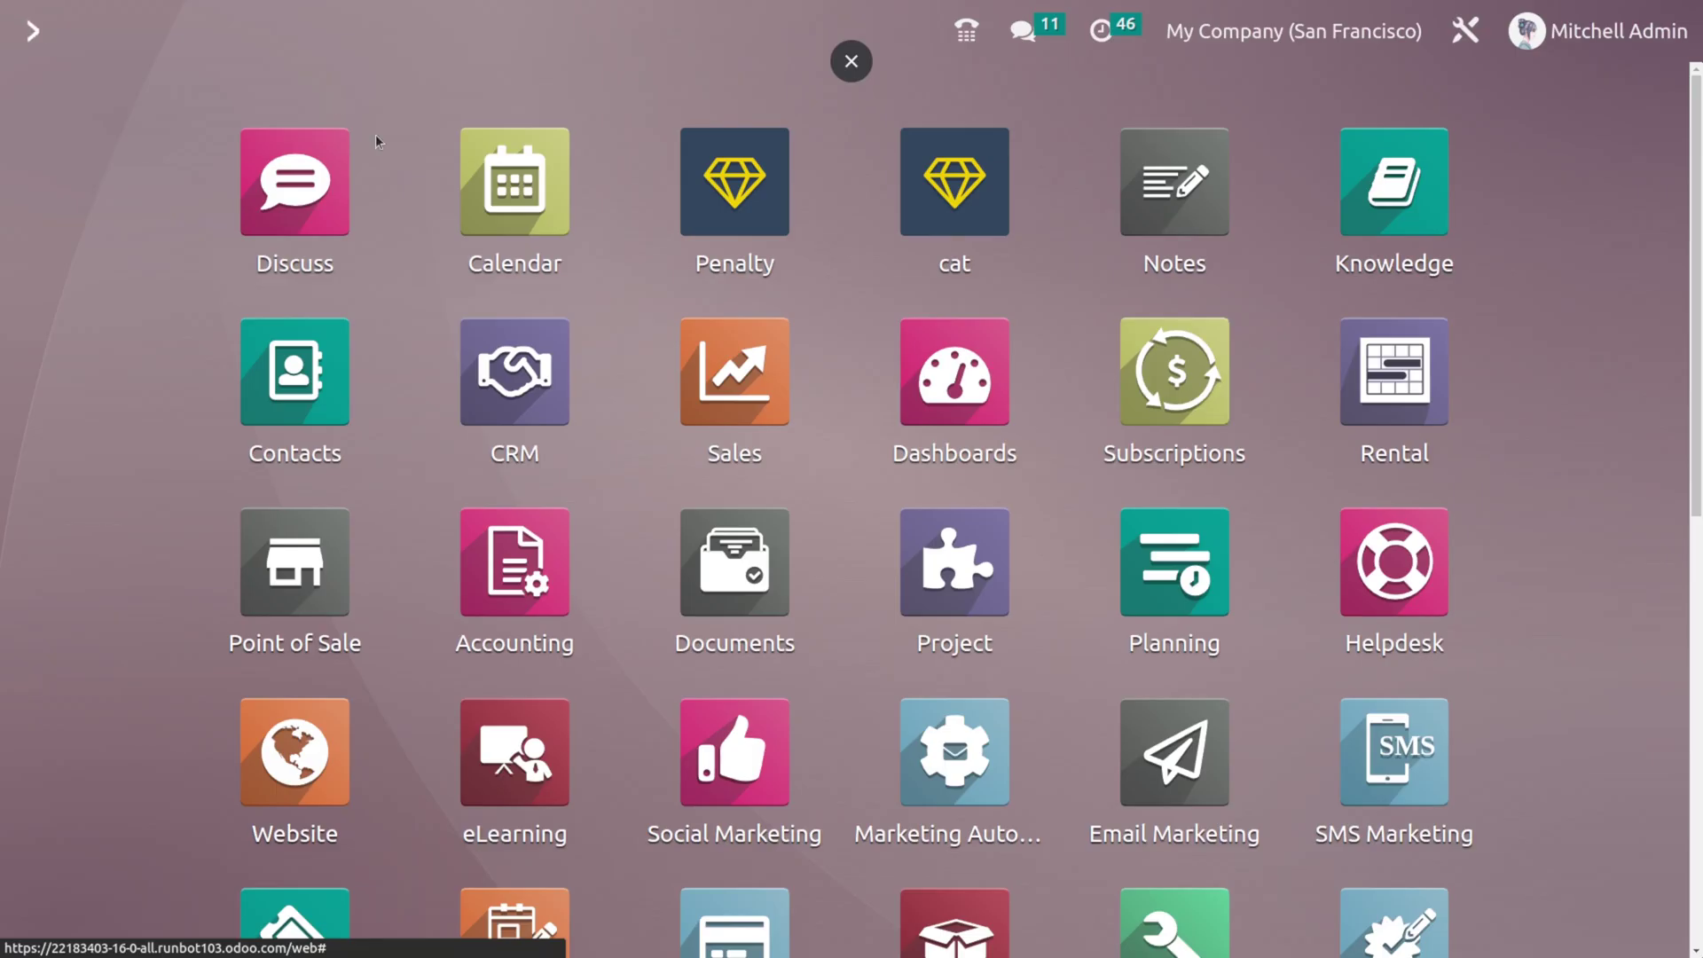
{"action": "left_click", "coordinate": [758, 410]}
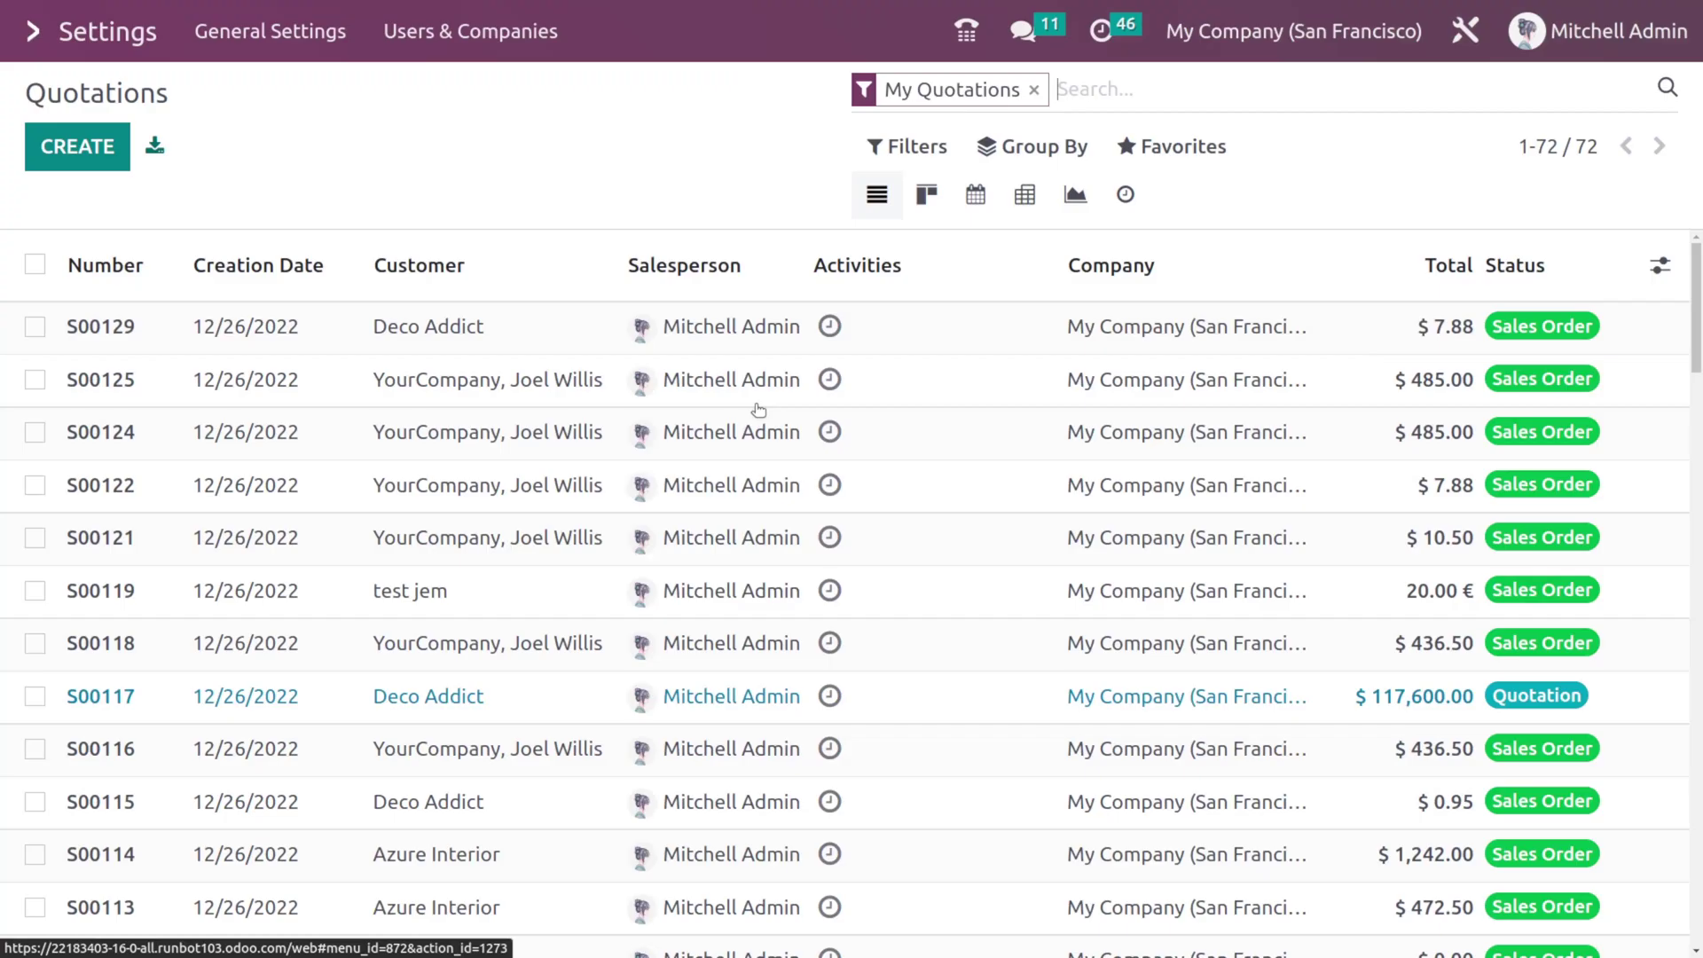
{"action": "left_click", "coordinate": [84, 147]}
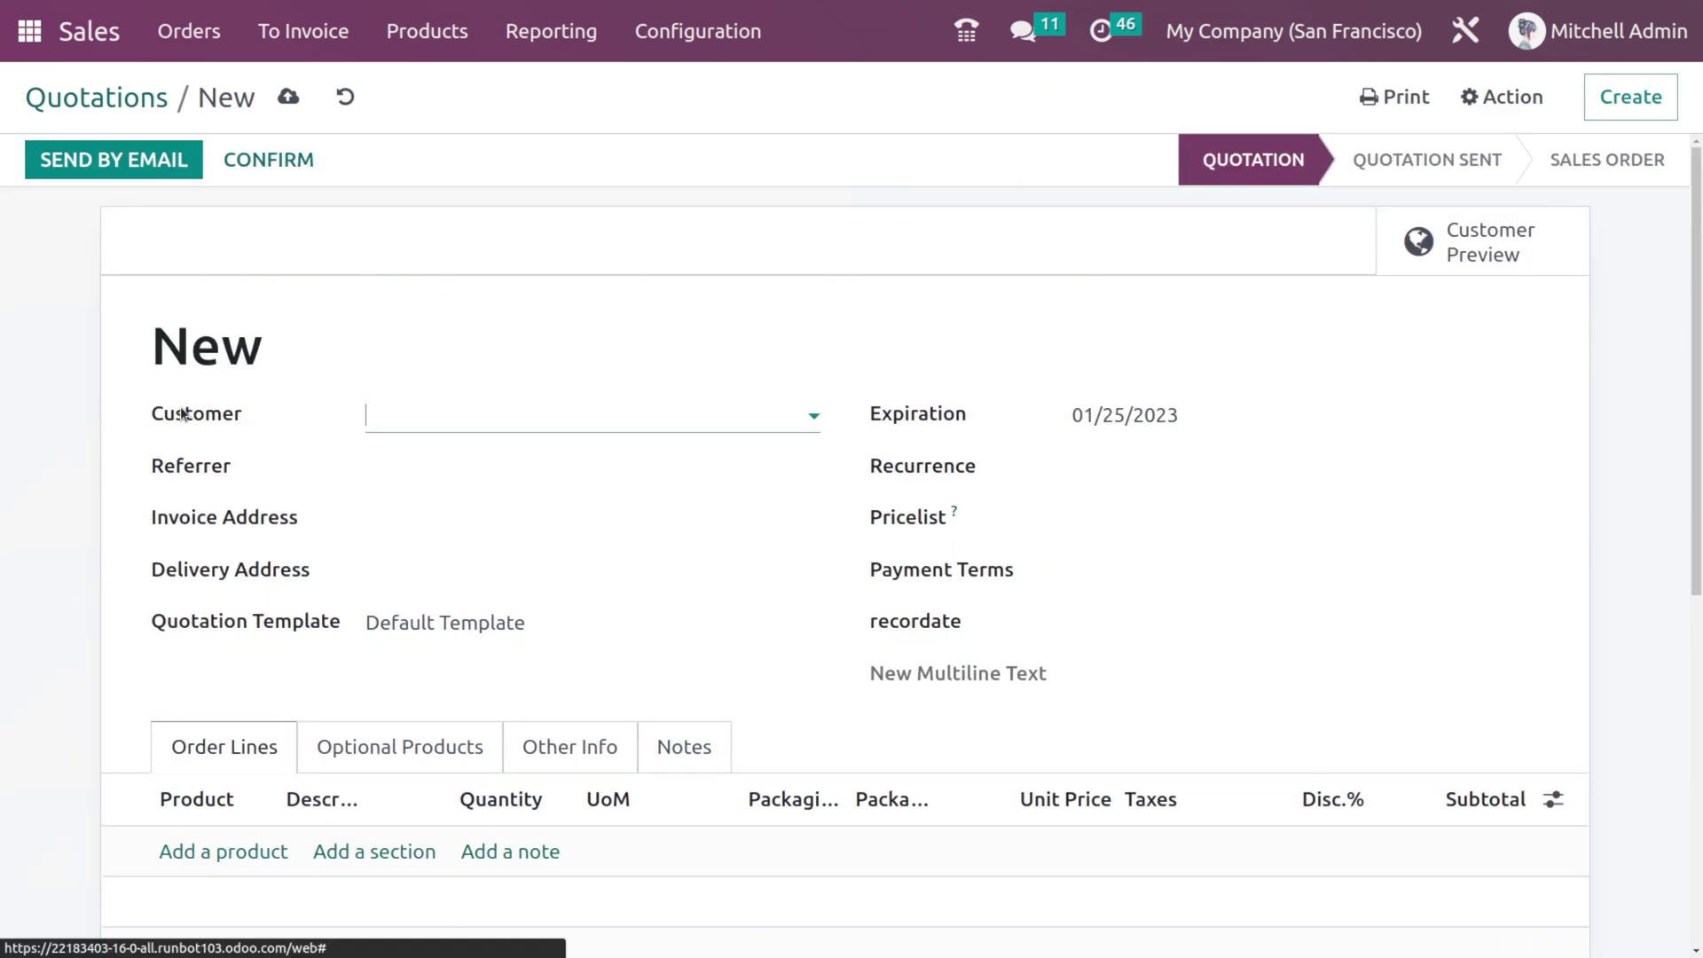
{"action": "left_click", "coordinate": [559, 428]}
{"action": "left_click", "coordinate": [517, 496]}
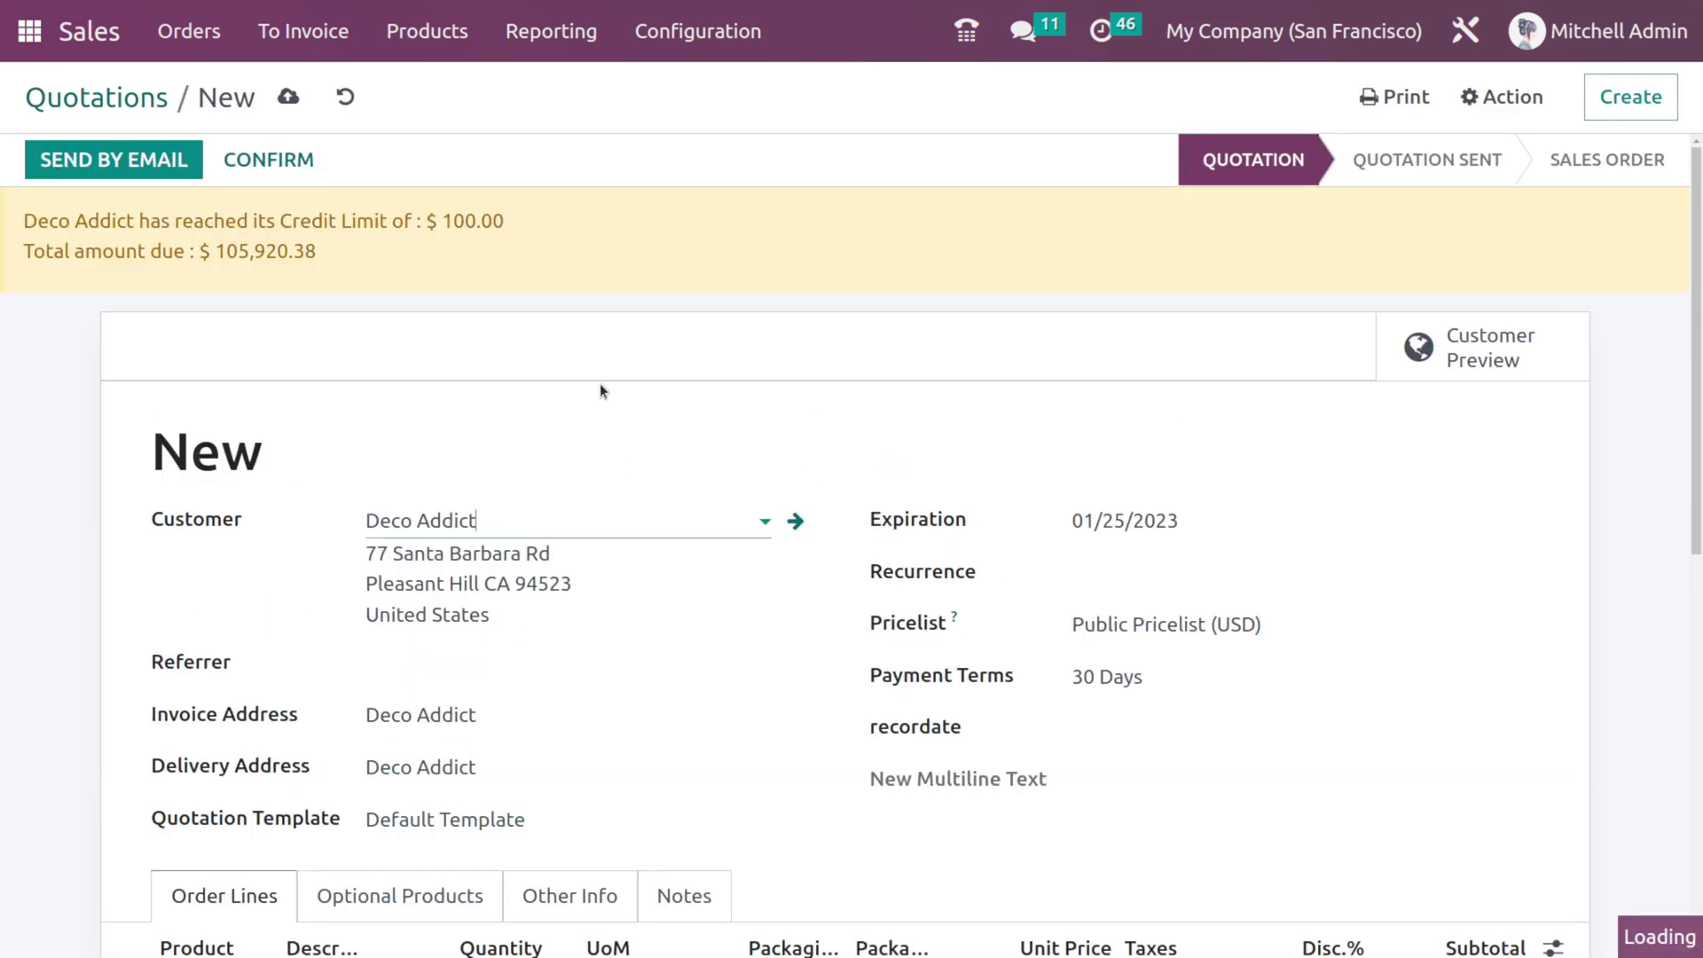
Add a trial Book order line, delete it, and leave a blank product line
{"action": "scroll", "coordinate": [152, 691], "scroll_direction": "down", "scroll_amount": 3}
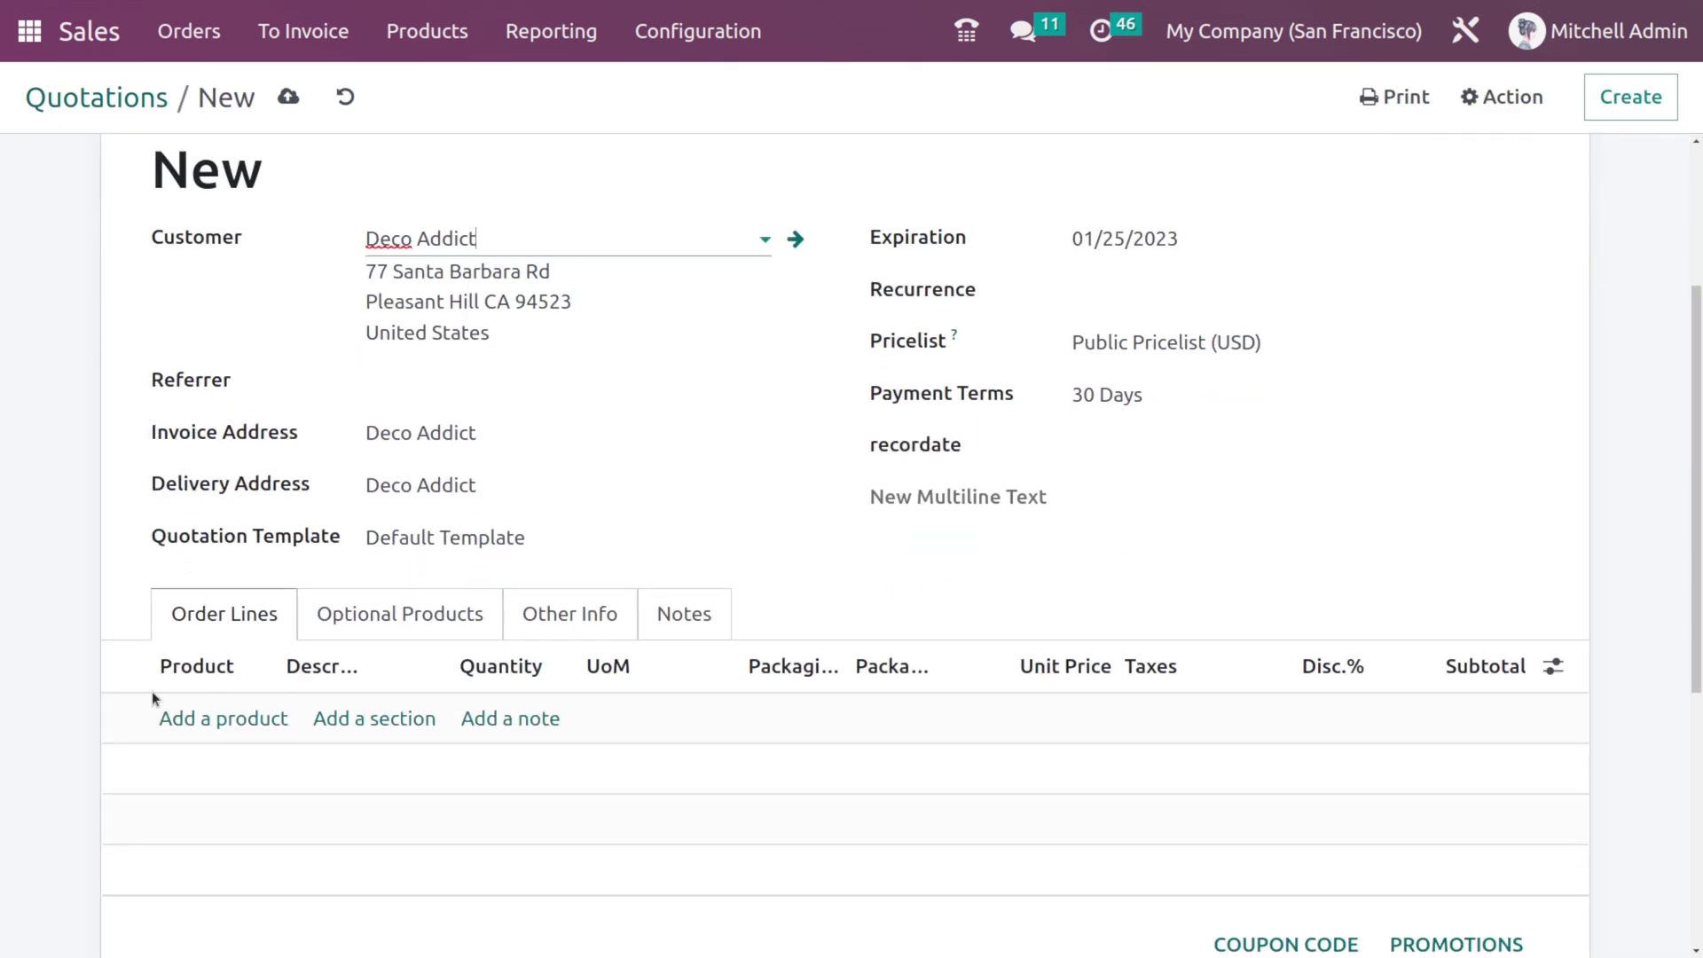
{"action": "left_click", "coordinate": [228, 718]}
{"action": "left_click", "coordinate": [475, 401]}
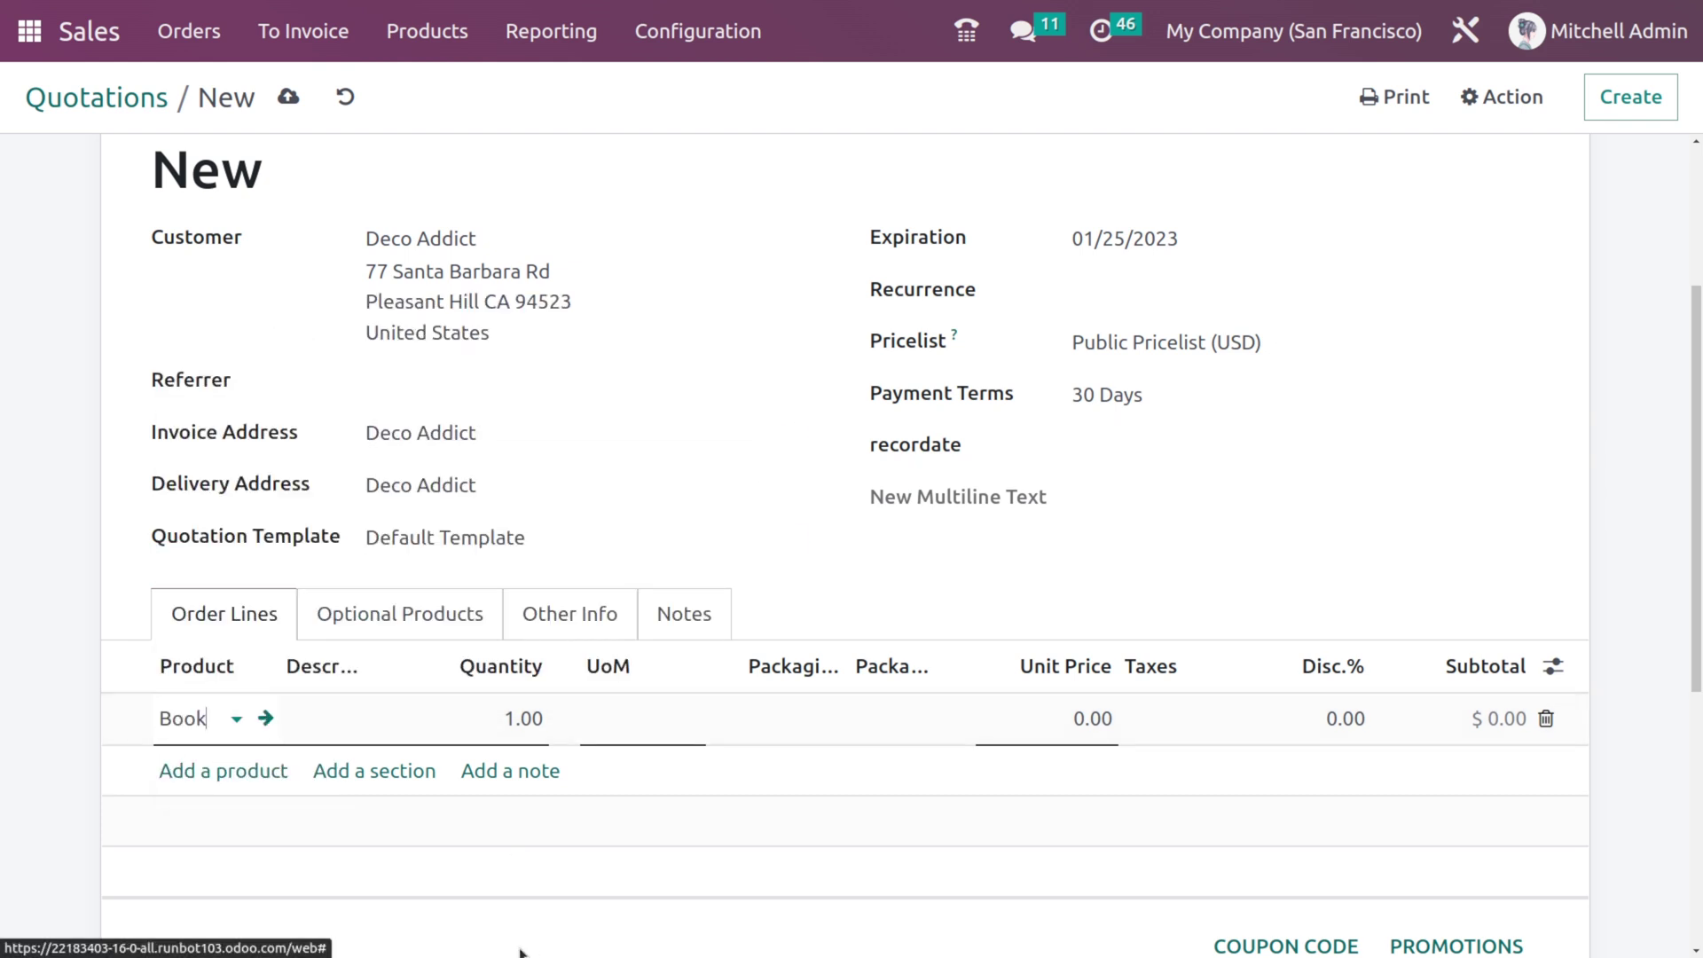
{"action": "left_click", "coordinate": [1434, 832]}
{"action": "scroll", "coordinate": [580, 417], "scroll_direction": "up", "scroll_amount": 3}
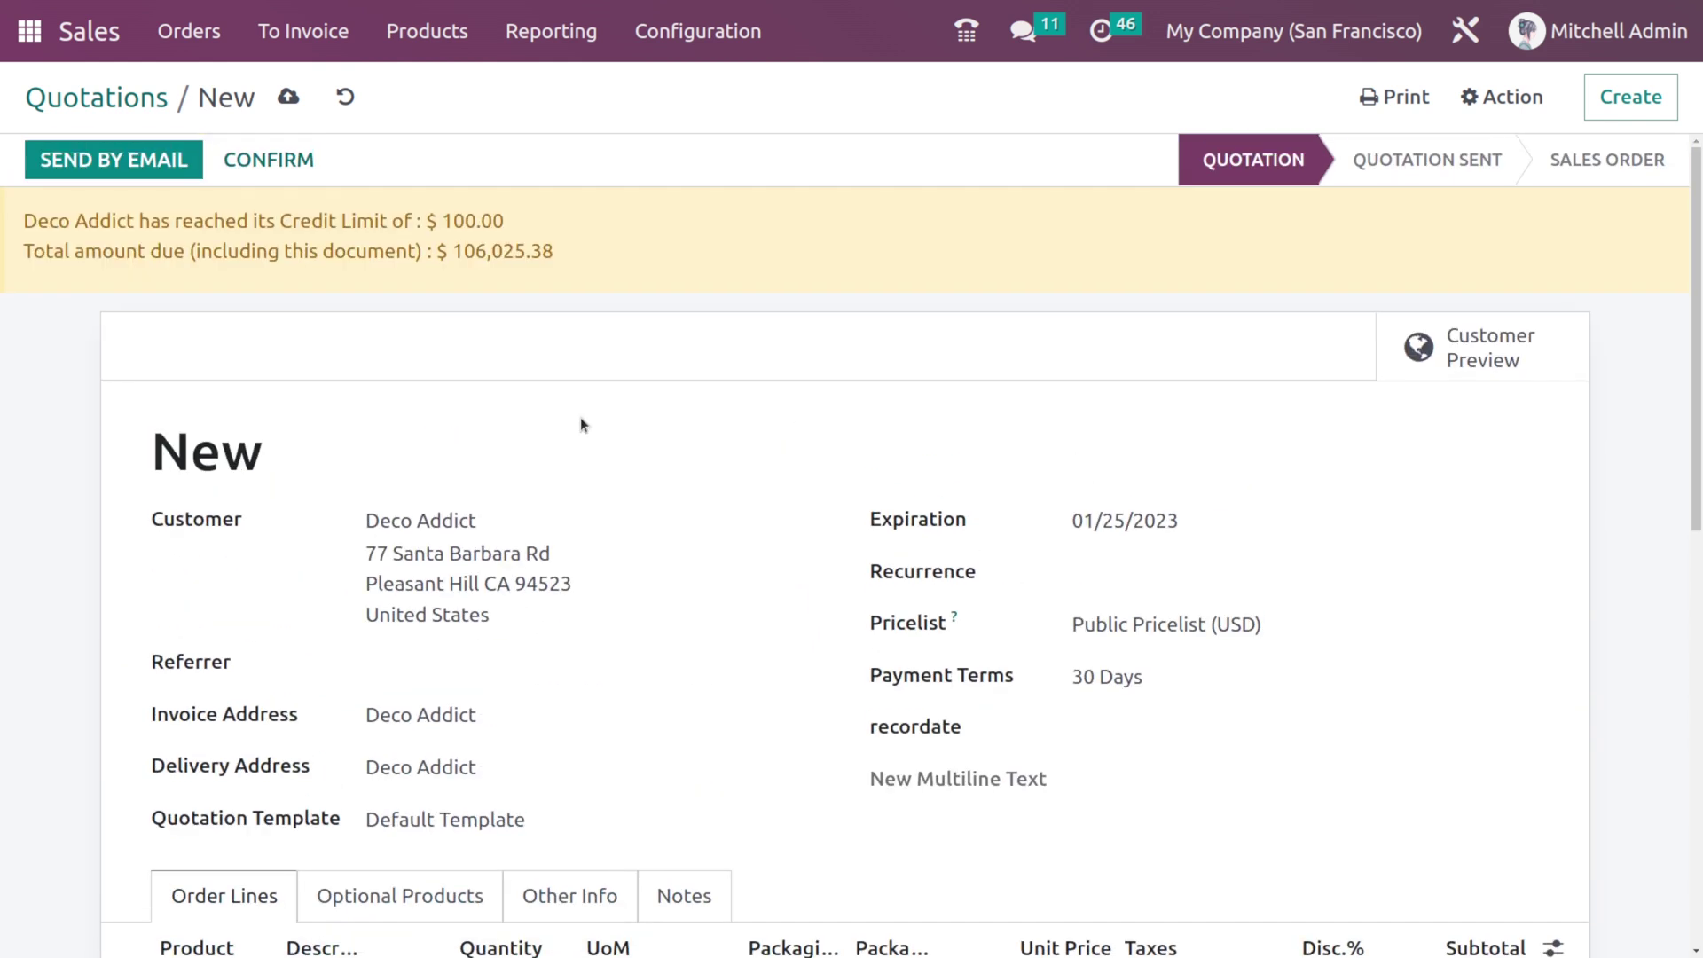
{"action": "scroll", "coordinate": [322, 896], "scroll_direction": "down", "scroll_amount": 3}
{"action": "left_click", "coordinate": [224, 801]}
{"action": "double_click", "coordinate": [218, 792]}
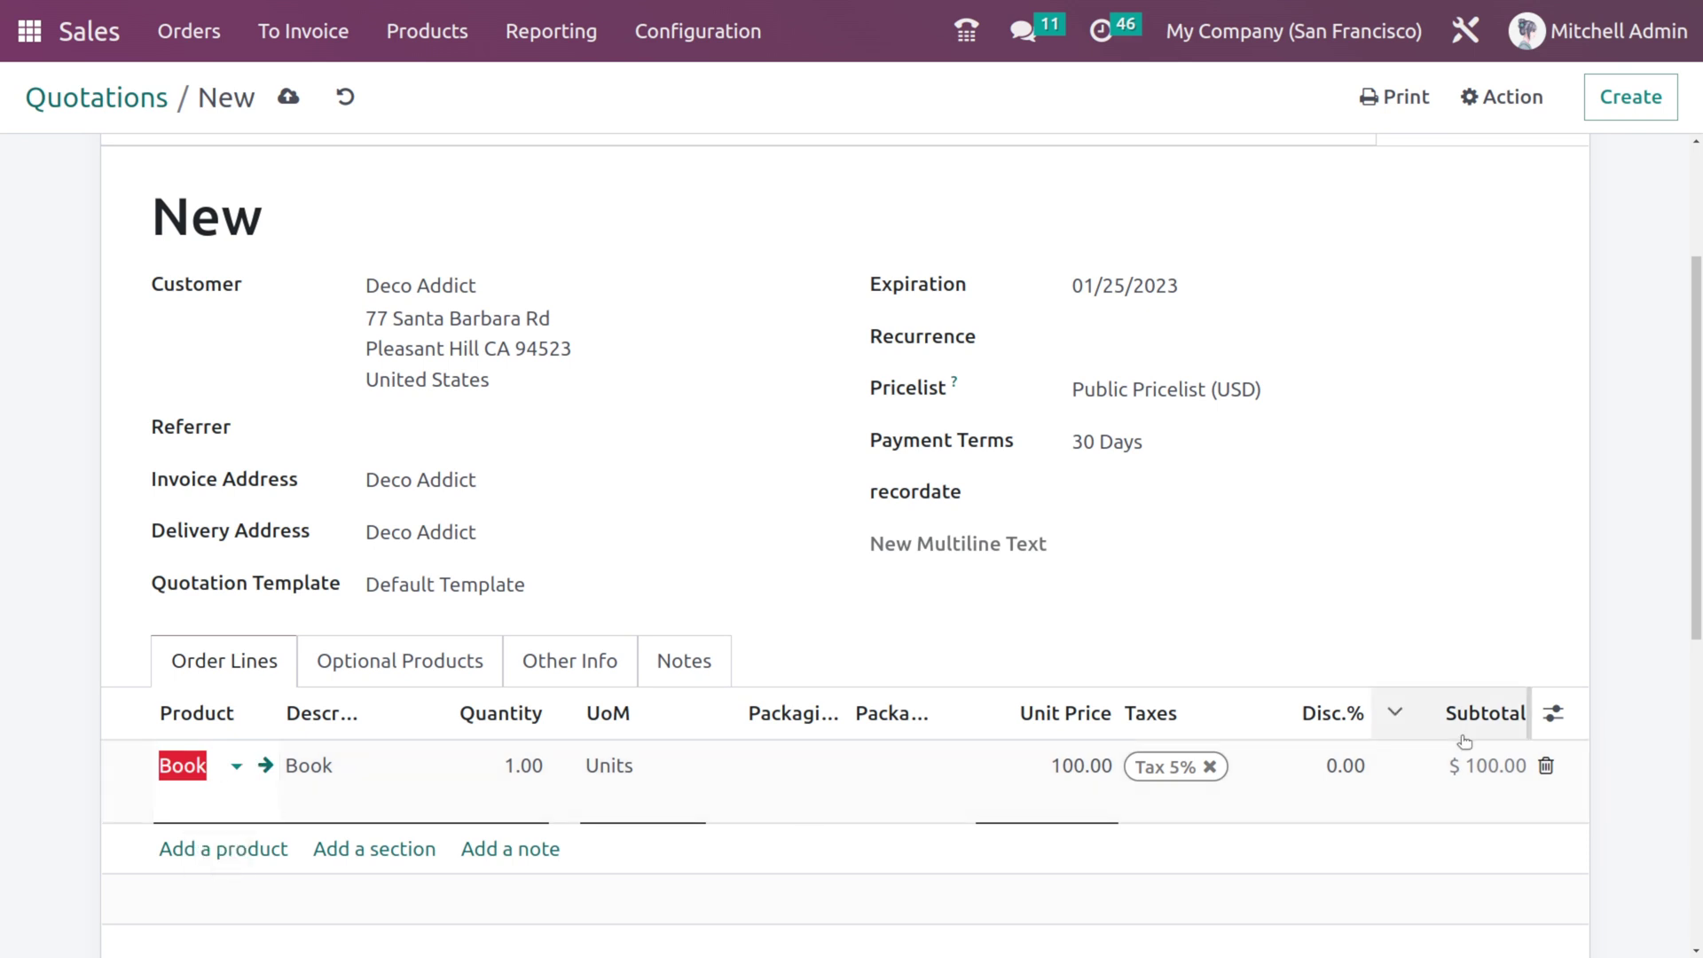
{"action": "left_click", "coordinate": [1546, 766]}
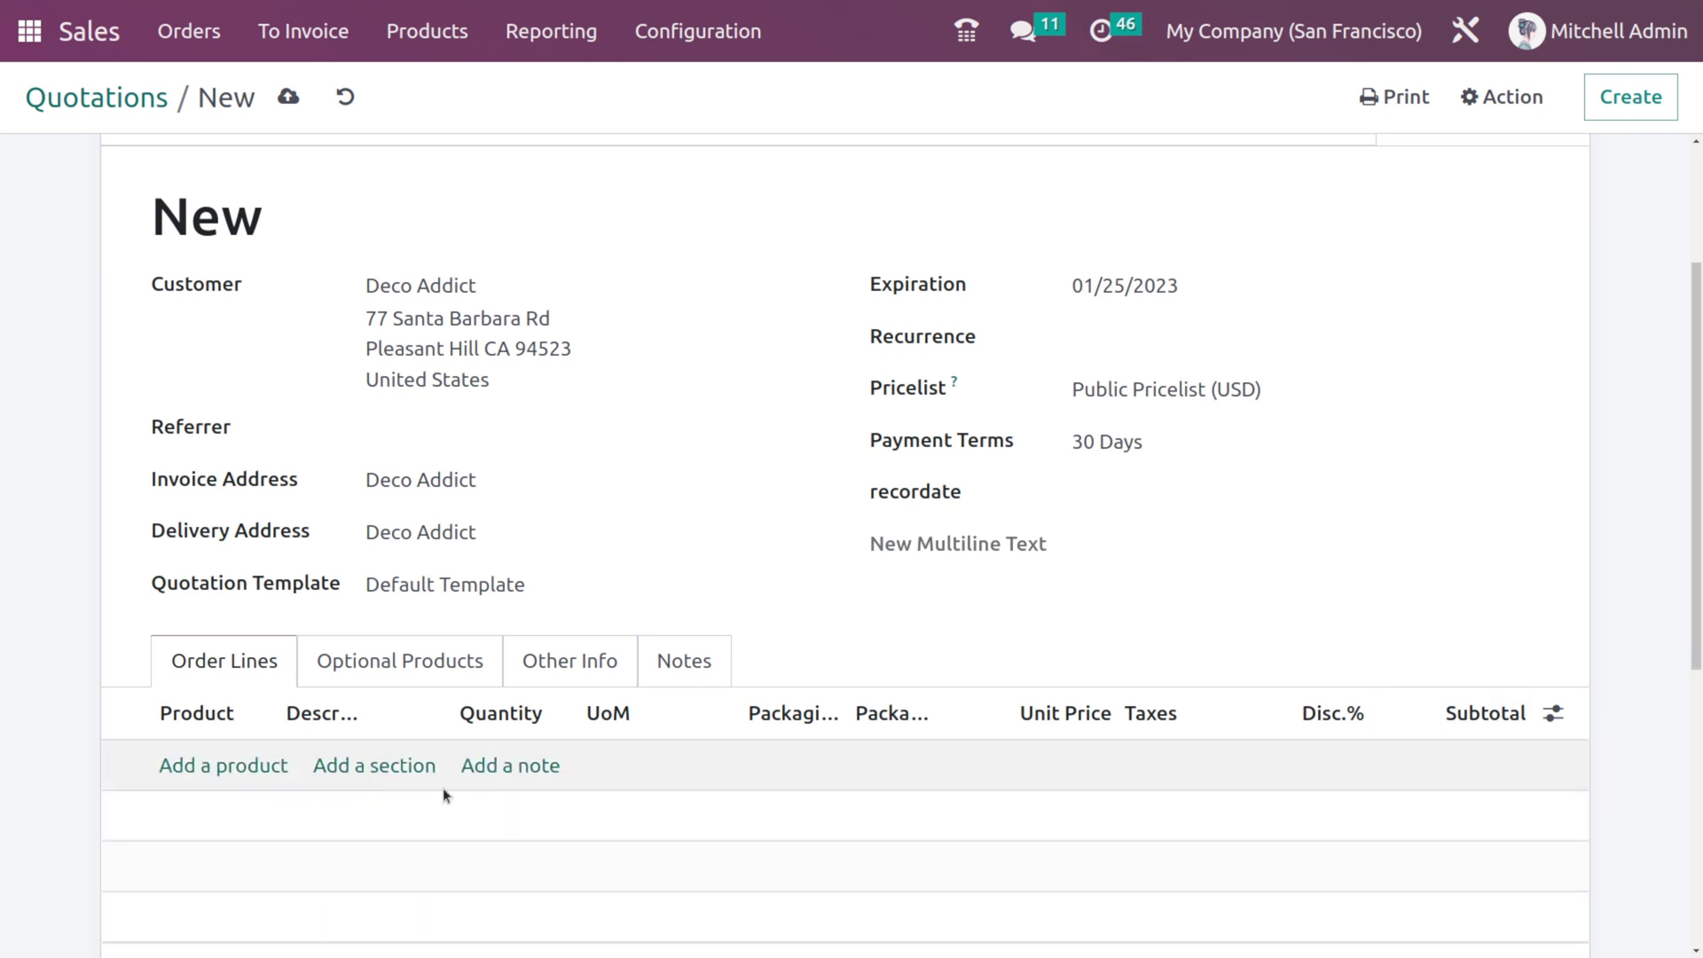
{"action": "left_click", "coordinate": [248, 773]}
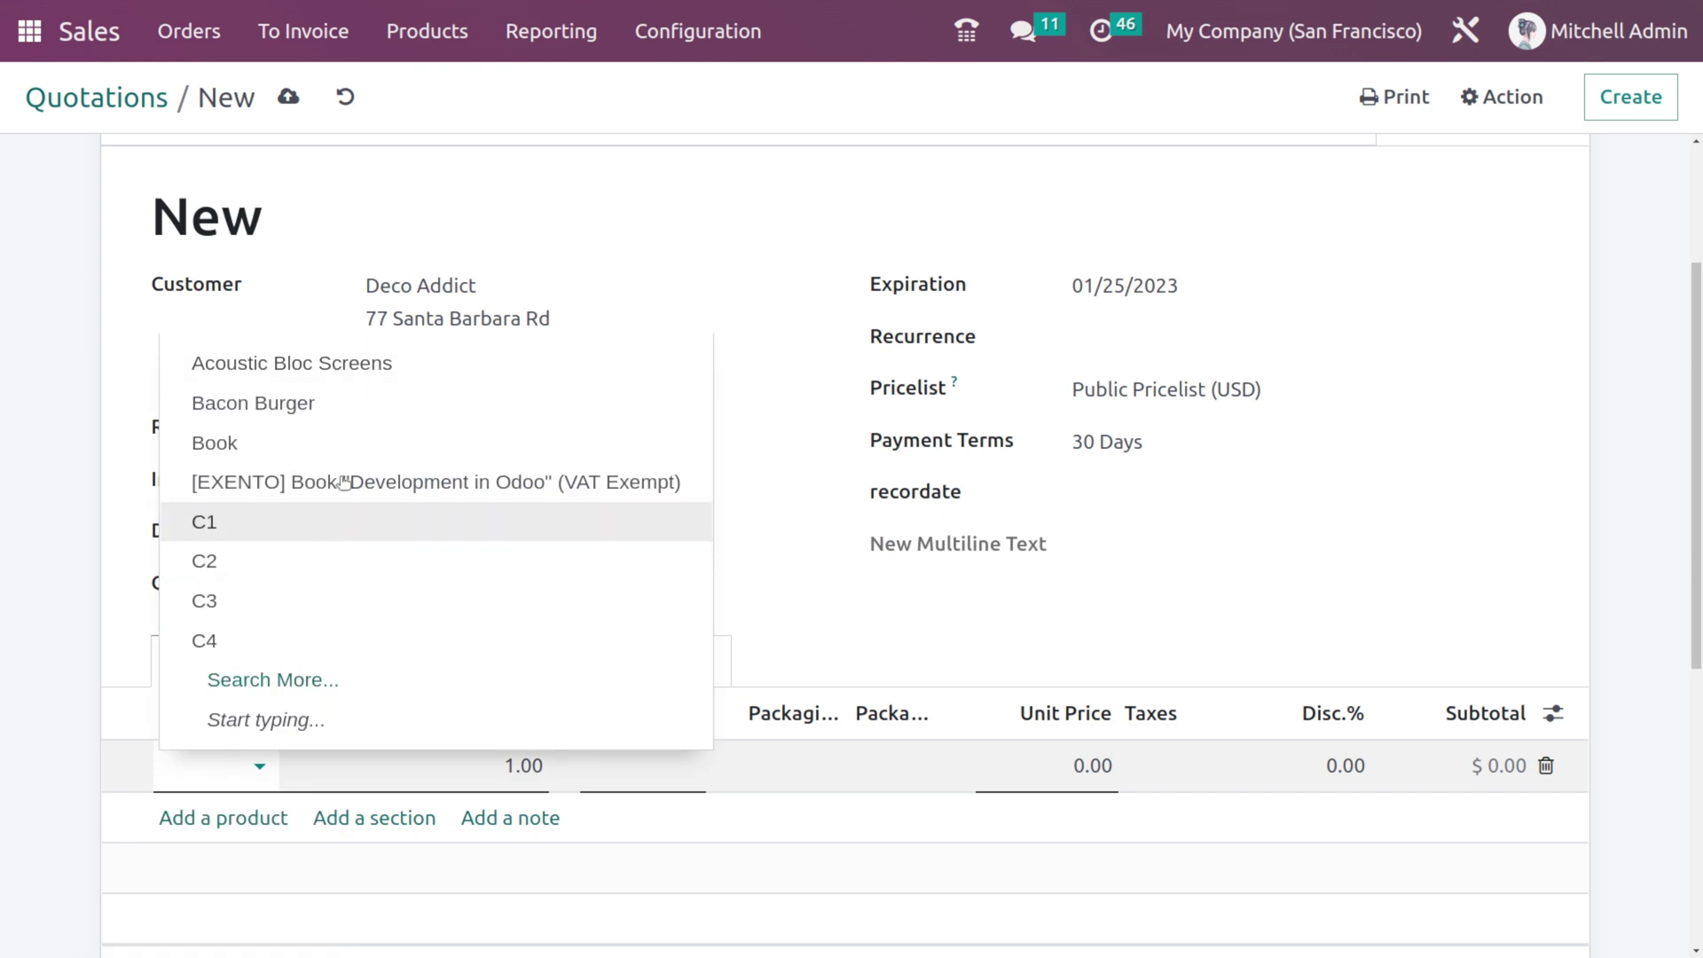
{"action": "key", "text": "Escape"}
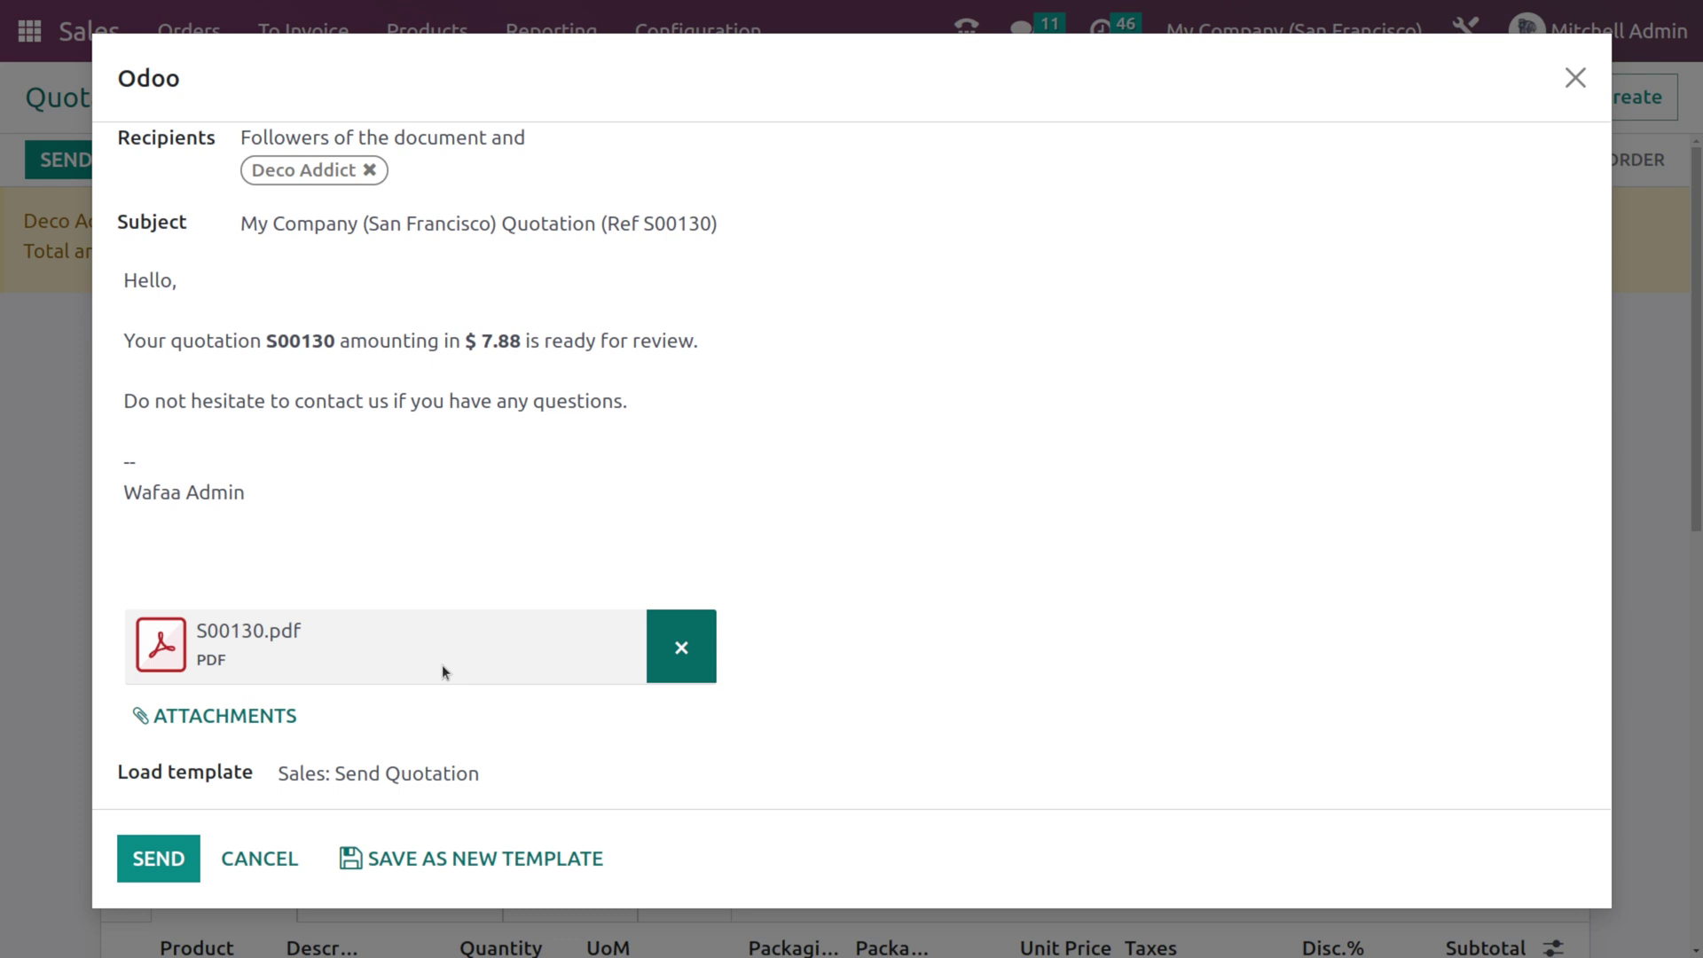
Download the S00130.pdf attachment from the quotation's email composer
{"action": "left_click", "coordinate": [178, 652]}
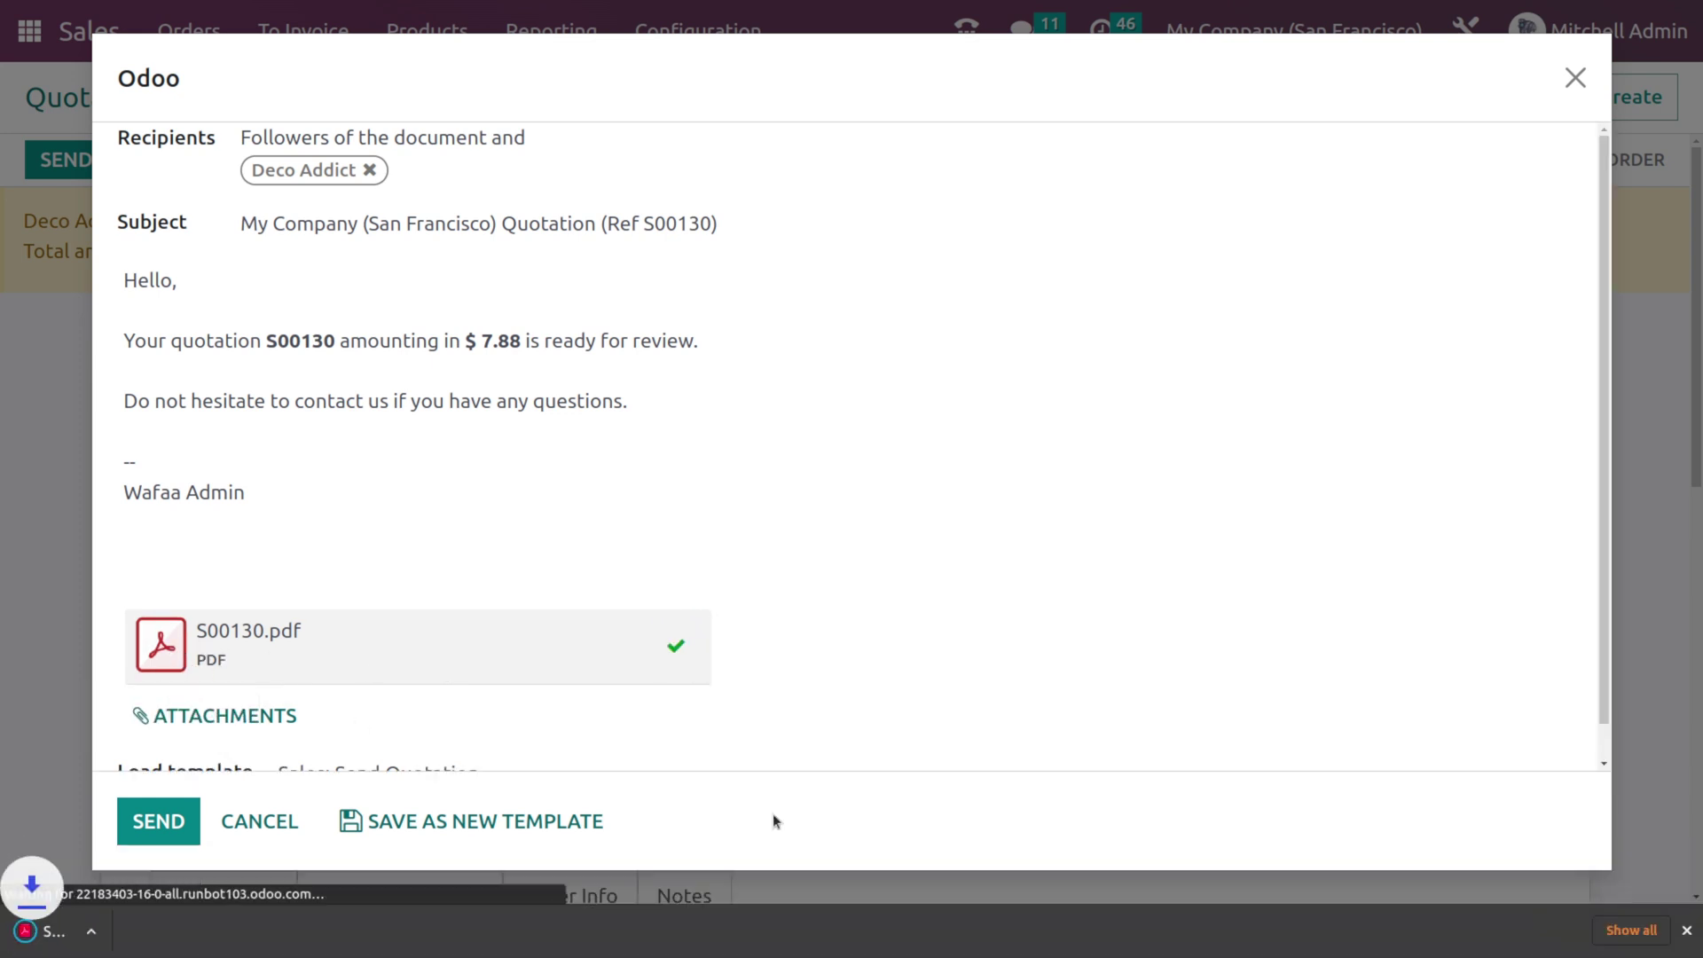
{"action": "left_click", "coordinate": [162, 952]}
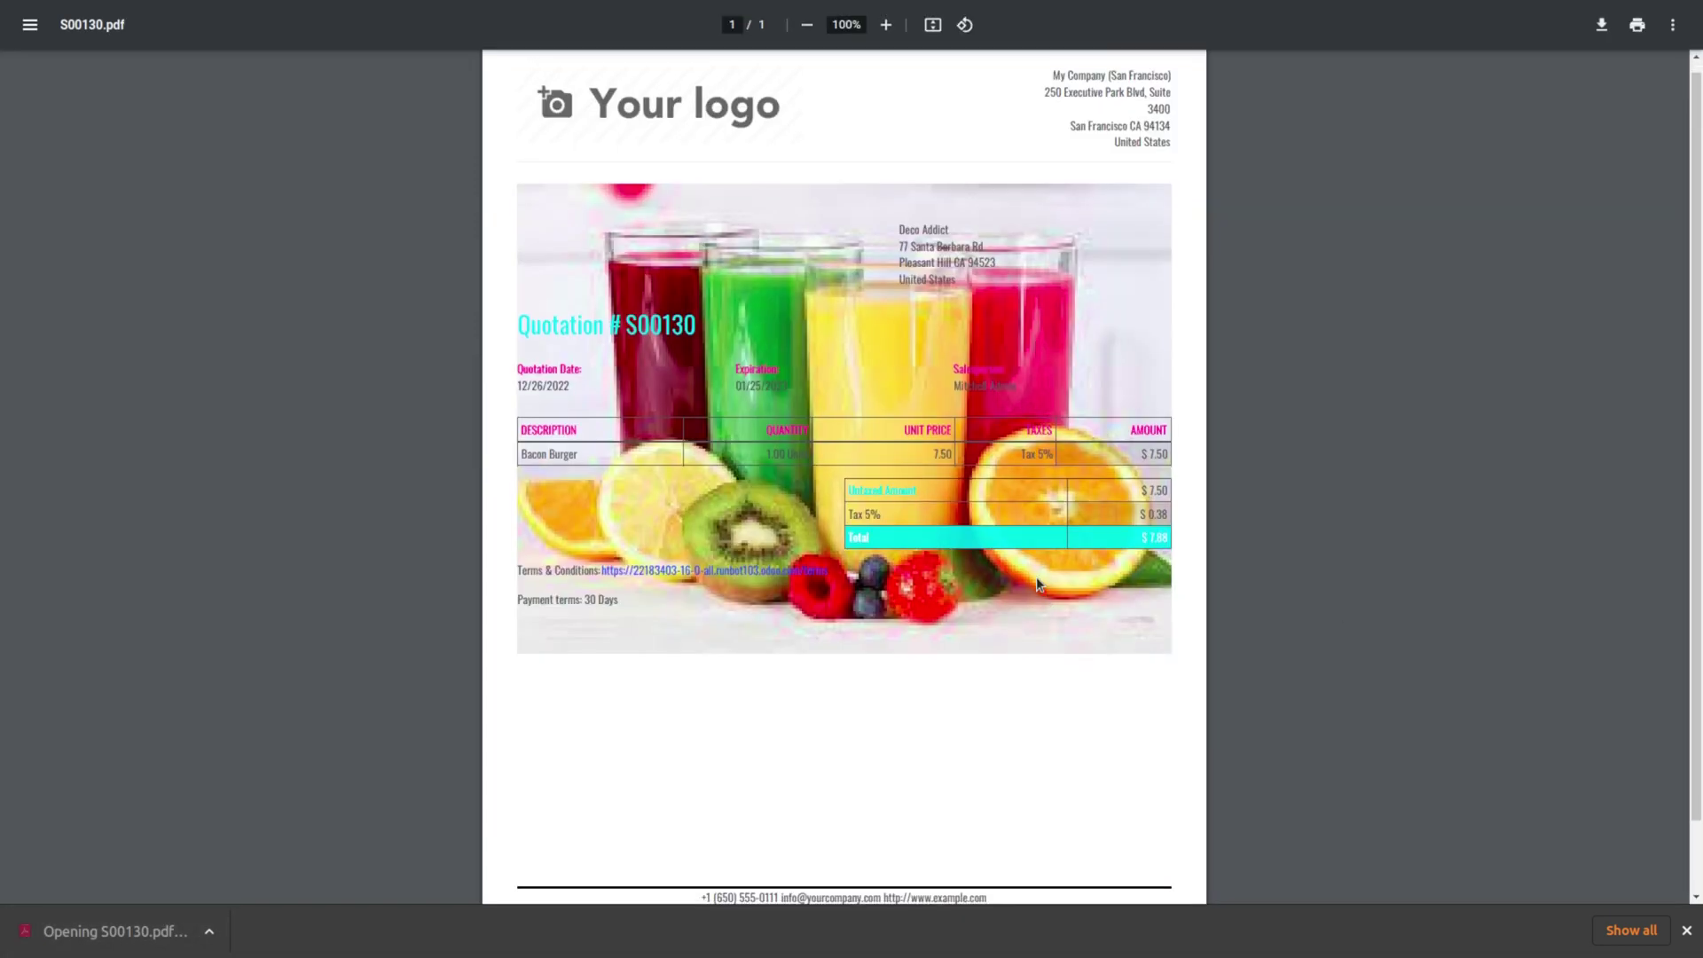
{"action": "scroll", "coordinate": [770, 611], "scroll_direction": "down", "scroll_amount": 2}
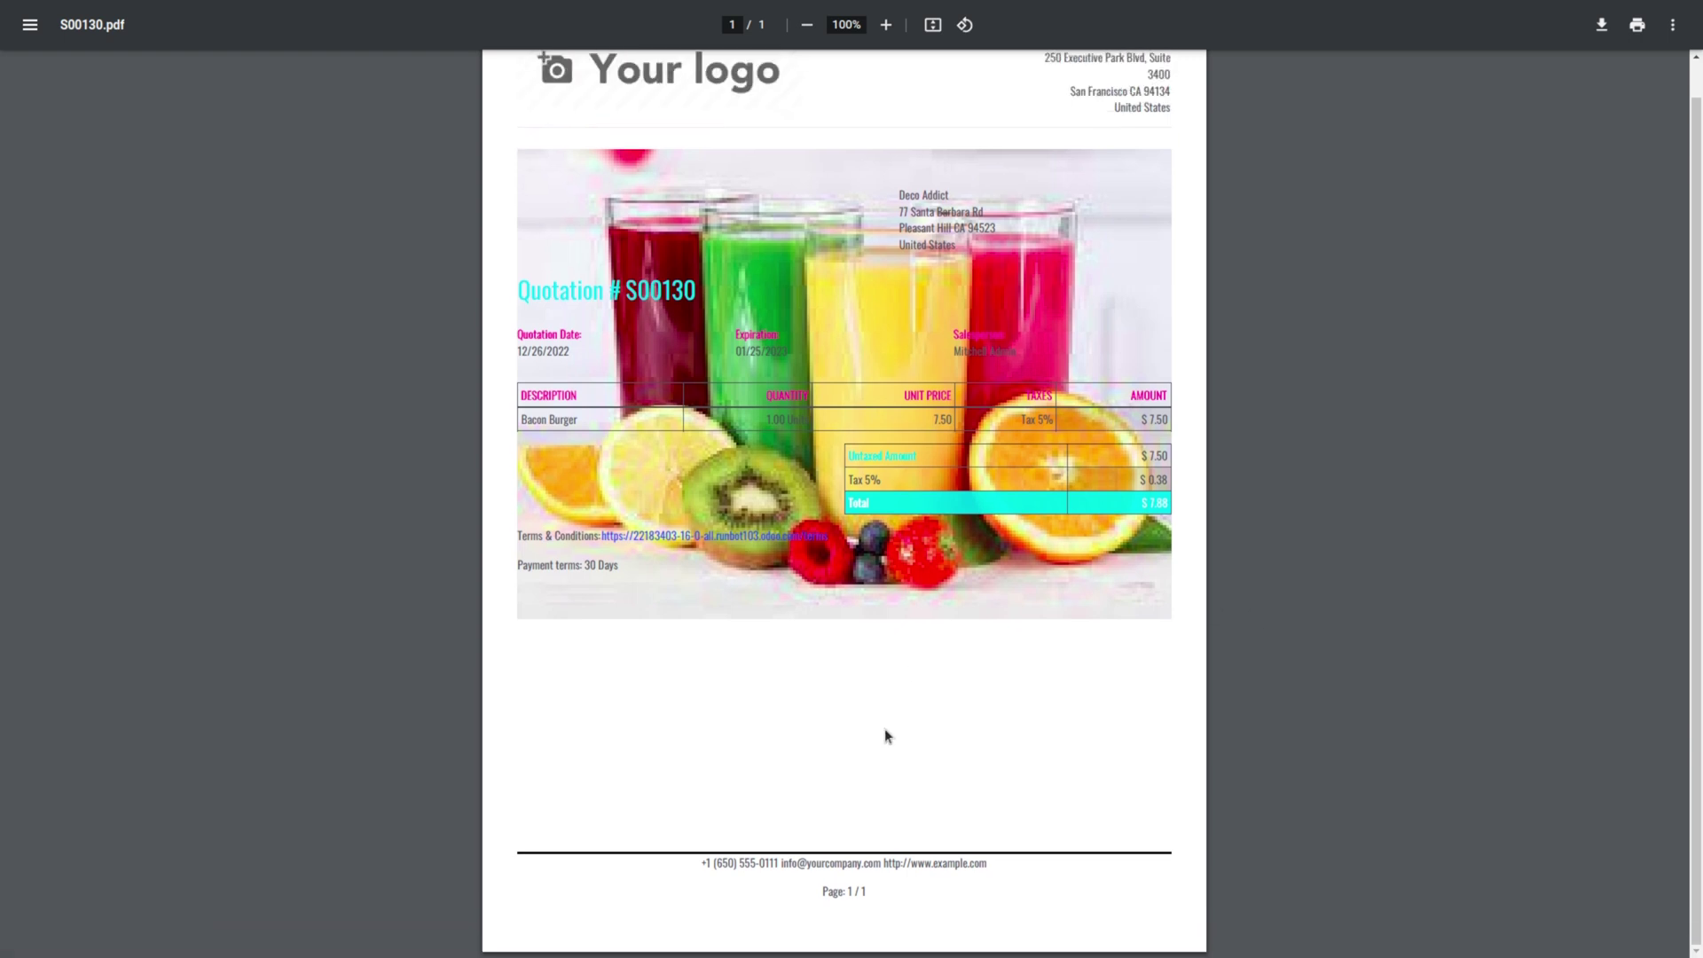
{"action": "scroll", "coordinate": [903, 664], "scroll_direction": "up", "scroll_amount": 1}
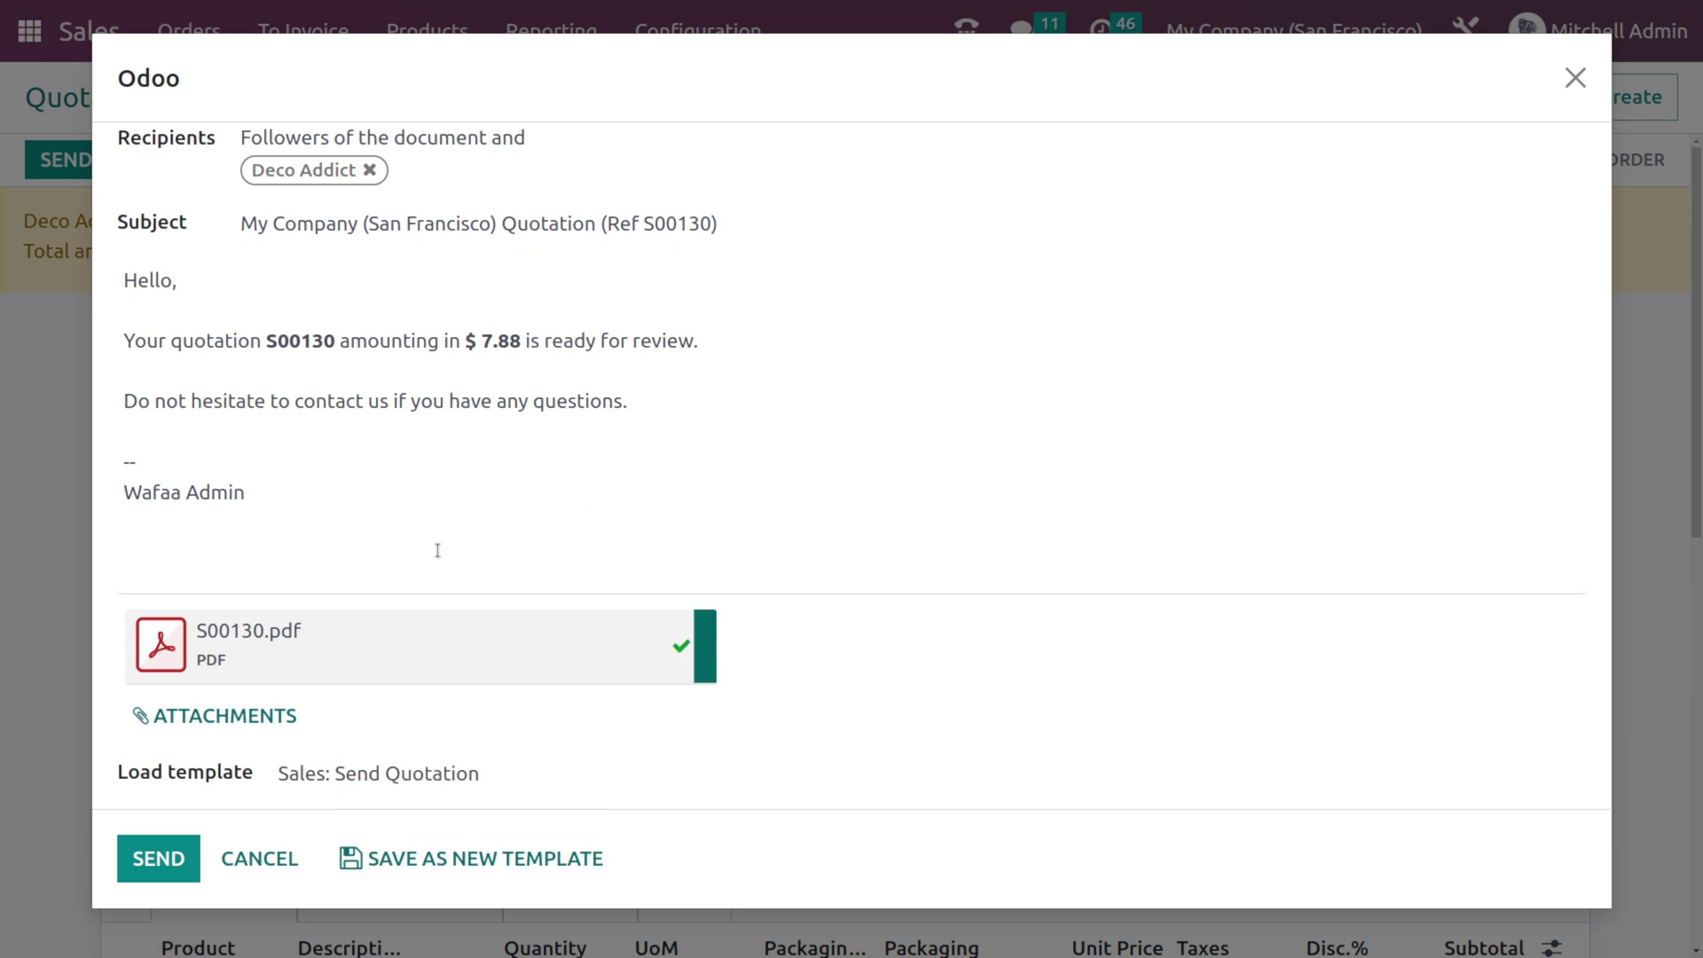
Discard the email, confirm S00130 as a sales order and create its invoice
{"action": "left_click", "coordinate": [259, 859]}
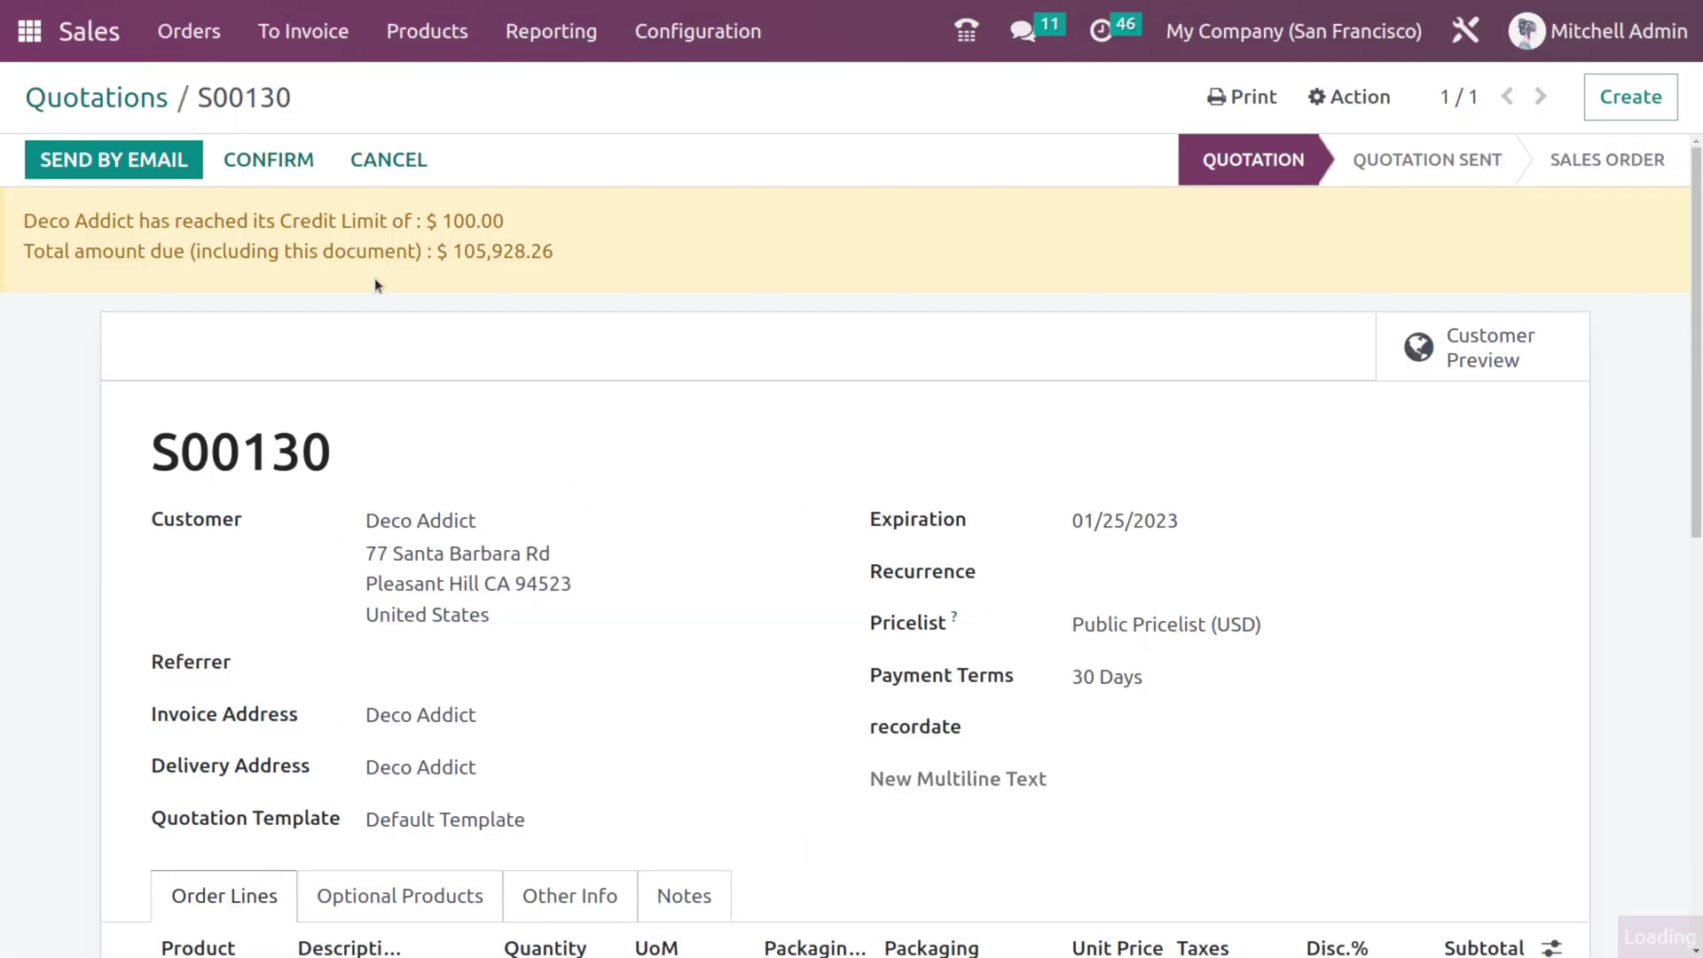
{"action": "left_click", "coordinate": [232, 167]}
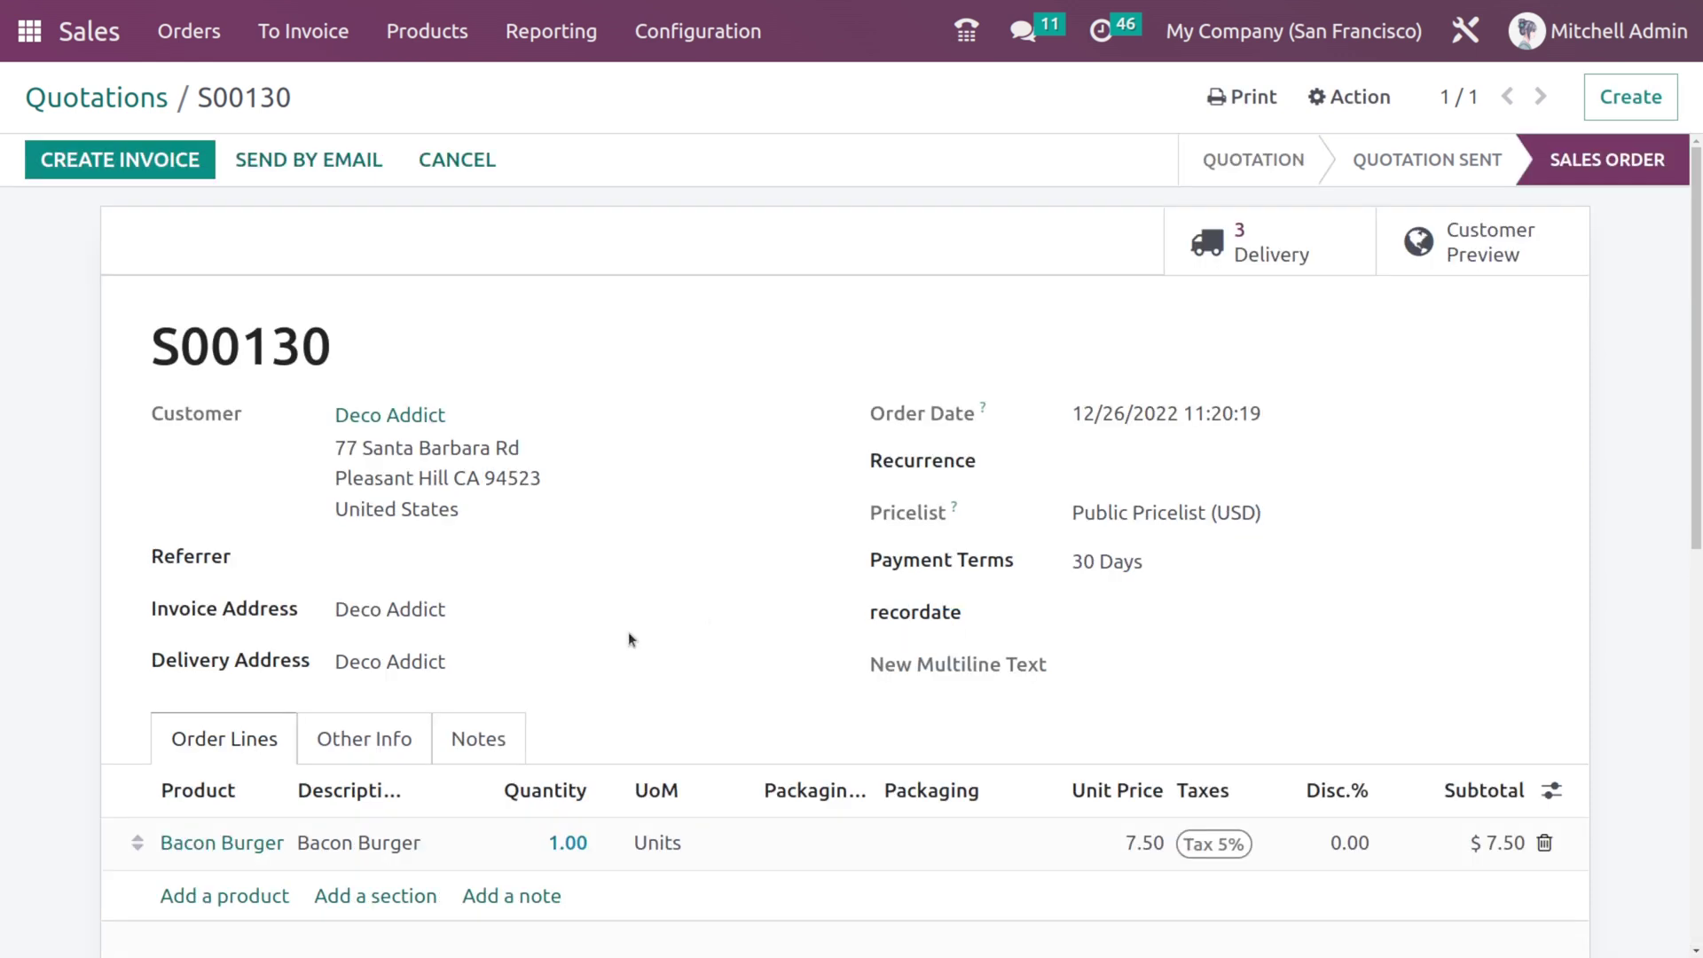
{"action": "left_click", "coordinate": [86, 159]}
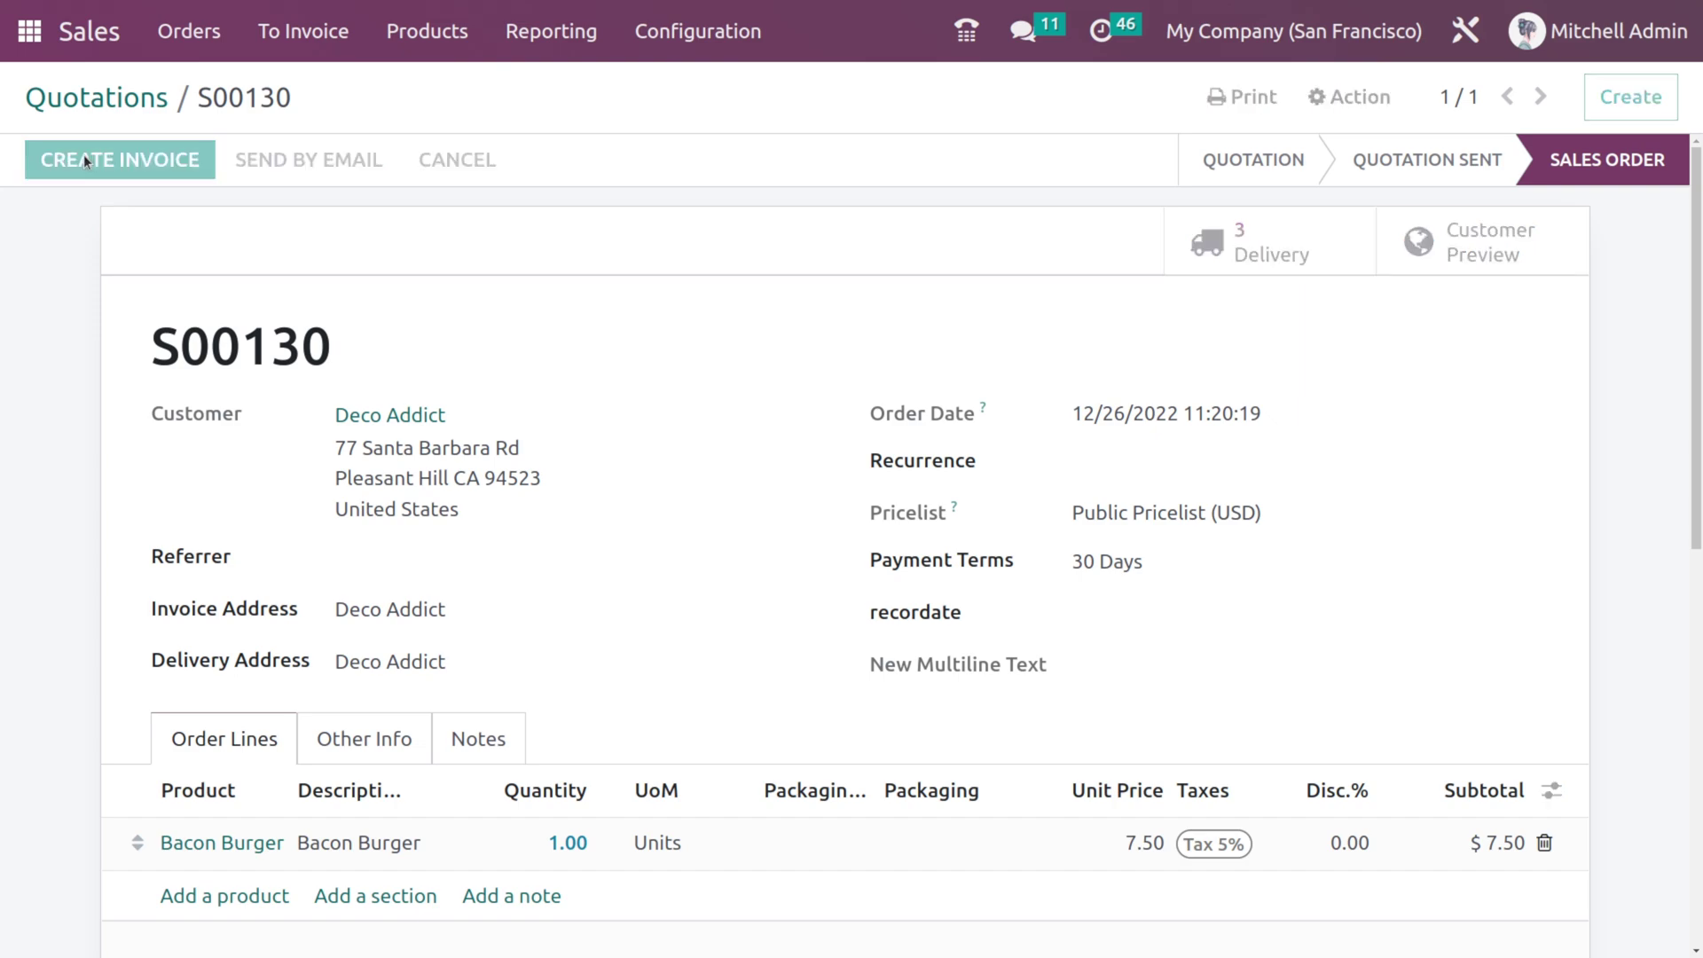
{"action": "left_click", "coordinate": [258, 435]}
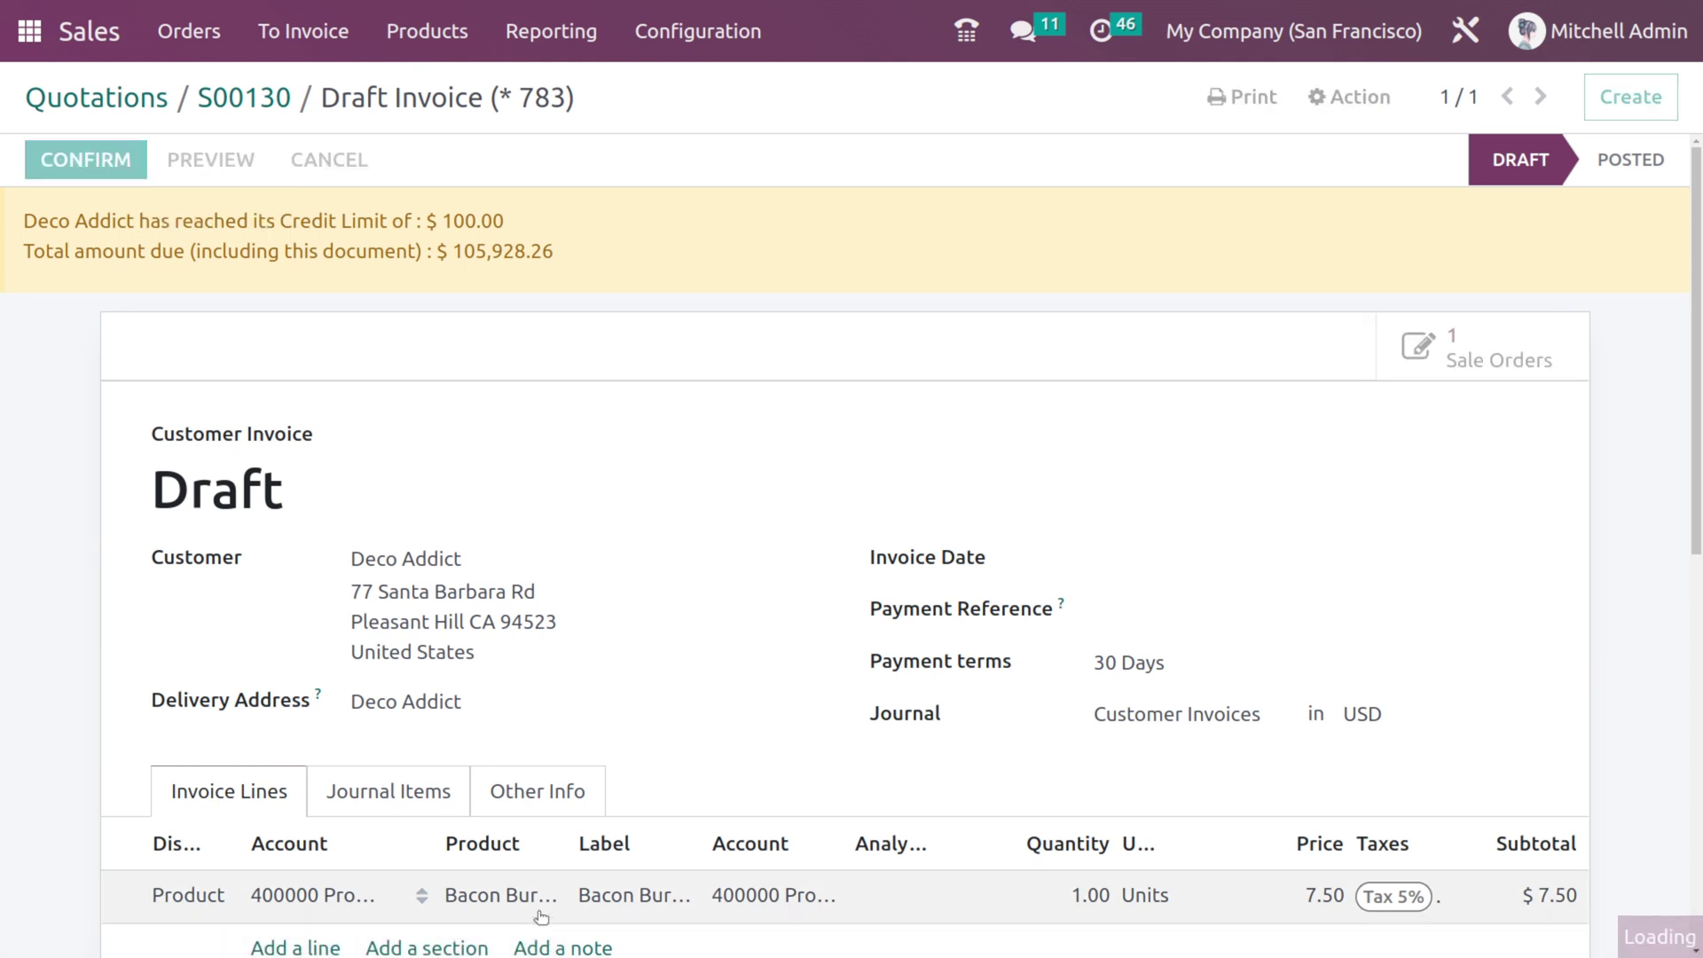
Post invoice INV/2022/027921, then download and open its PDF
{"action": "key", "text": "alt+v"}
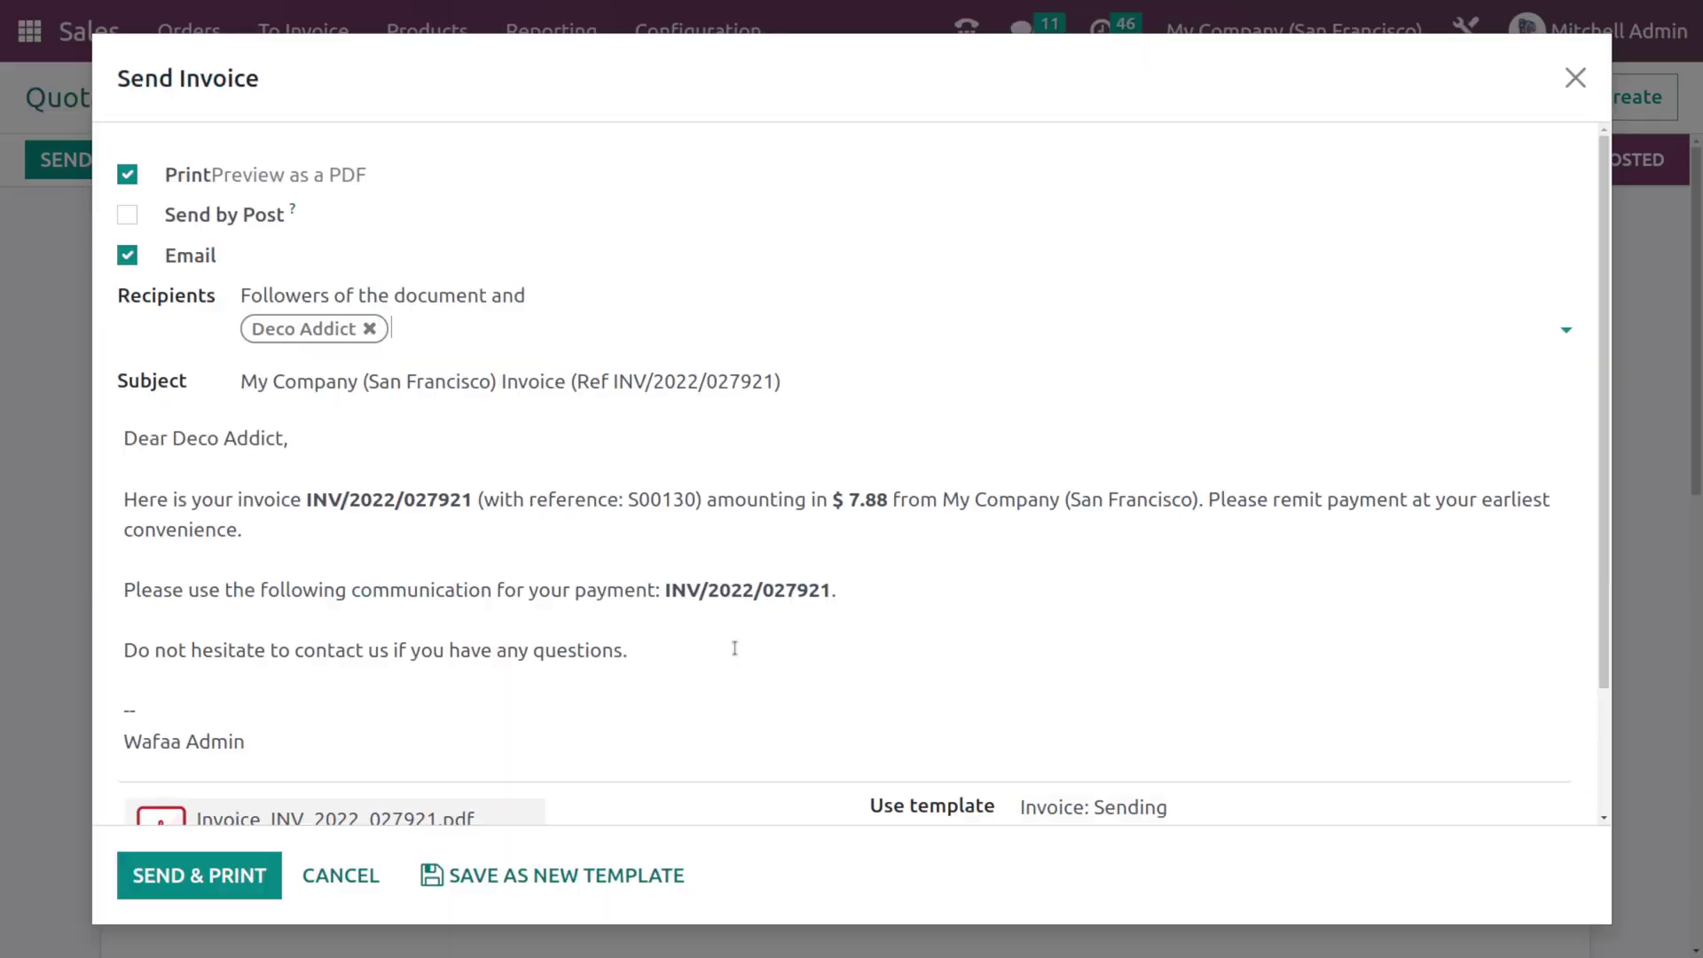
{"action": "scroll", "coordinate": [444, 645], "scroll_direction": "down", "scroll_amount": 3}
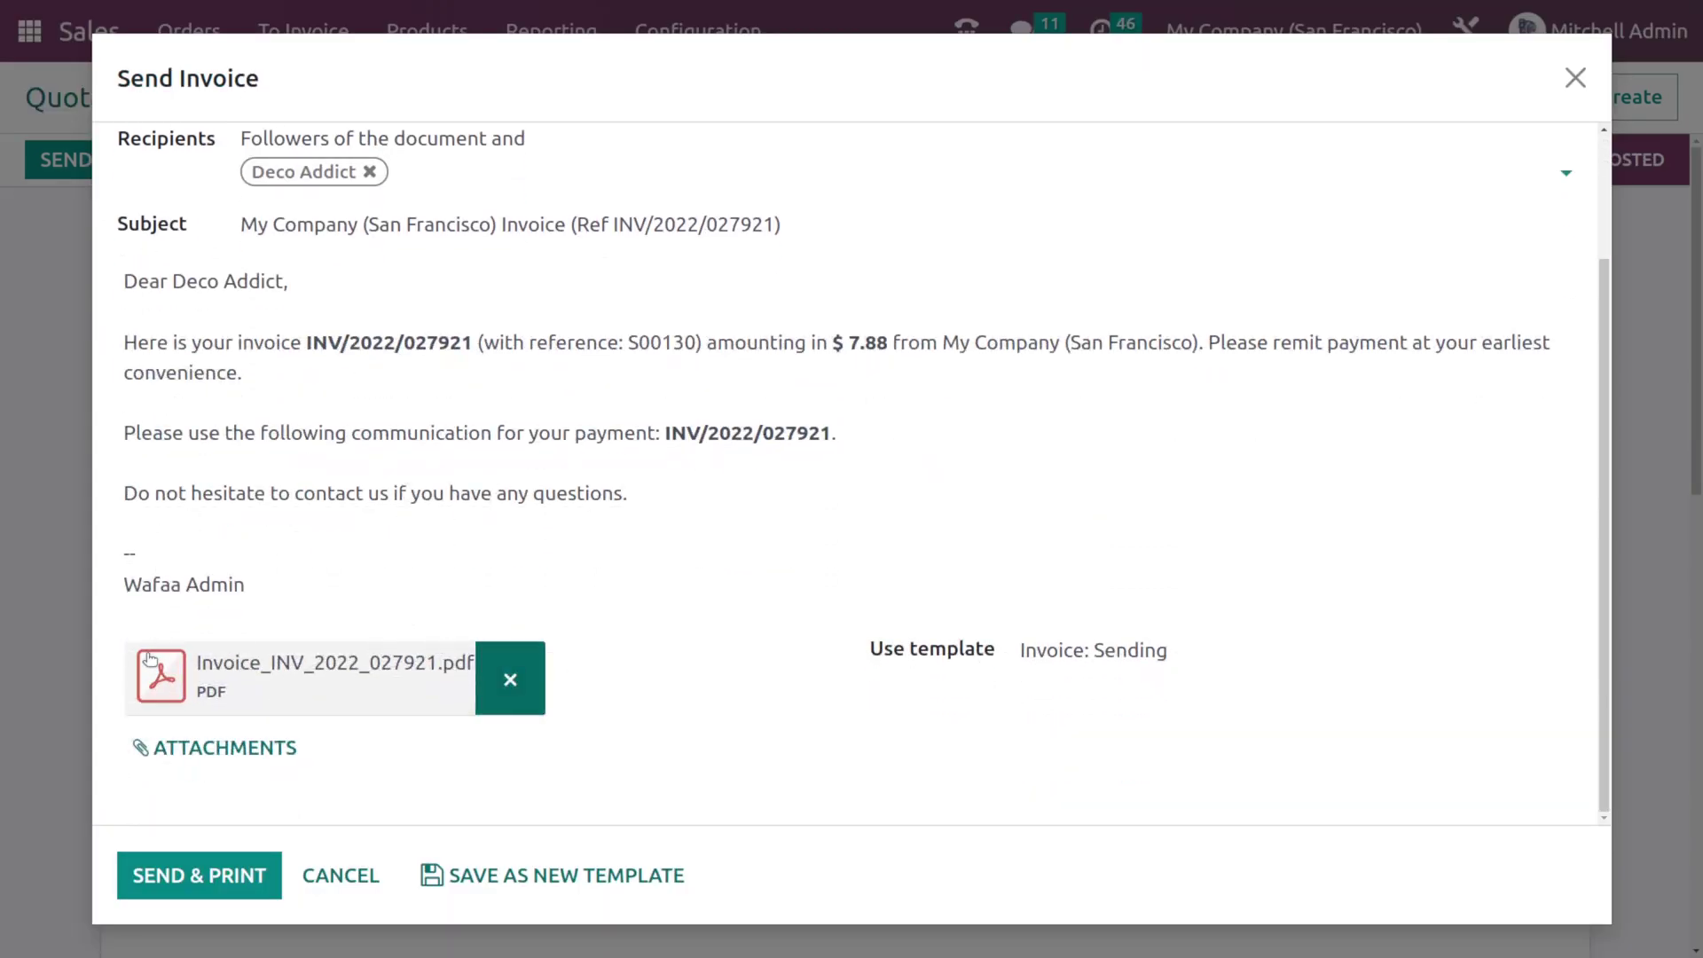
{"action": "left_click", "coordinate": [444, 652]}
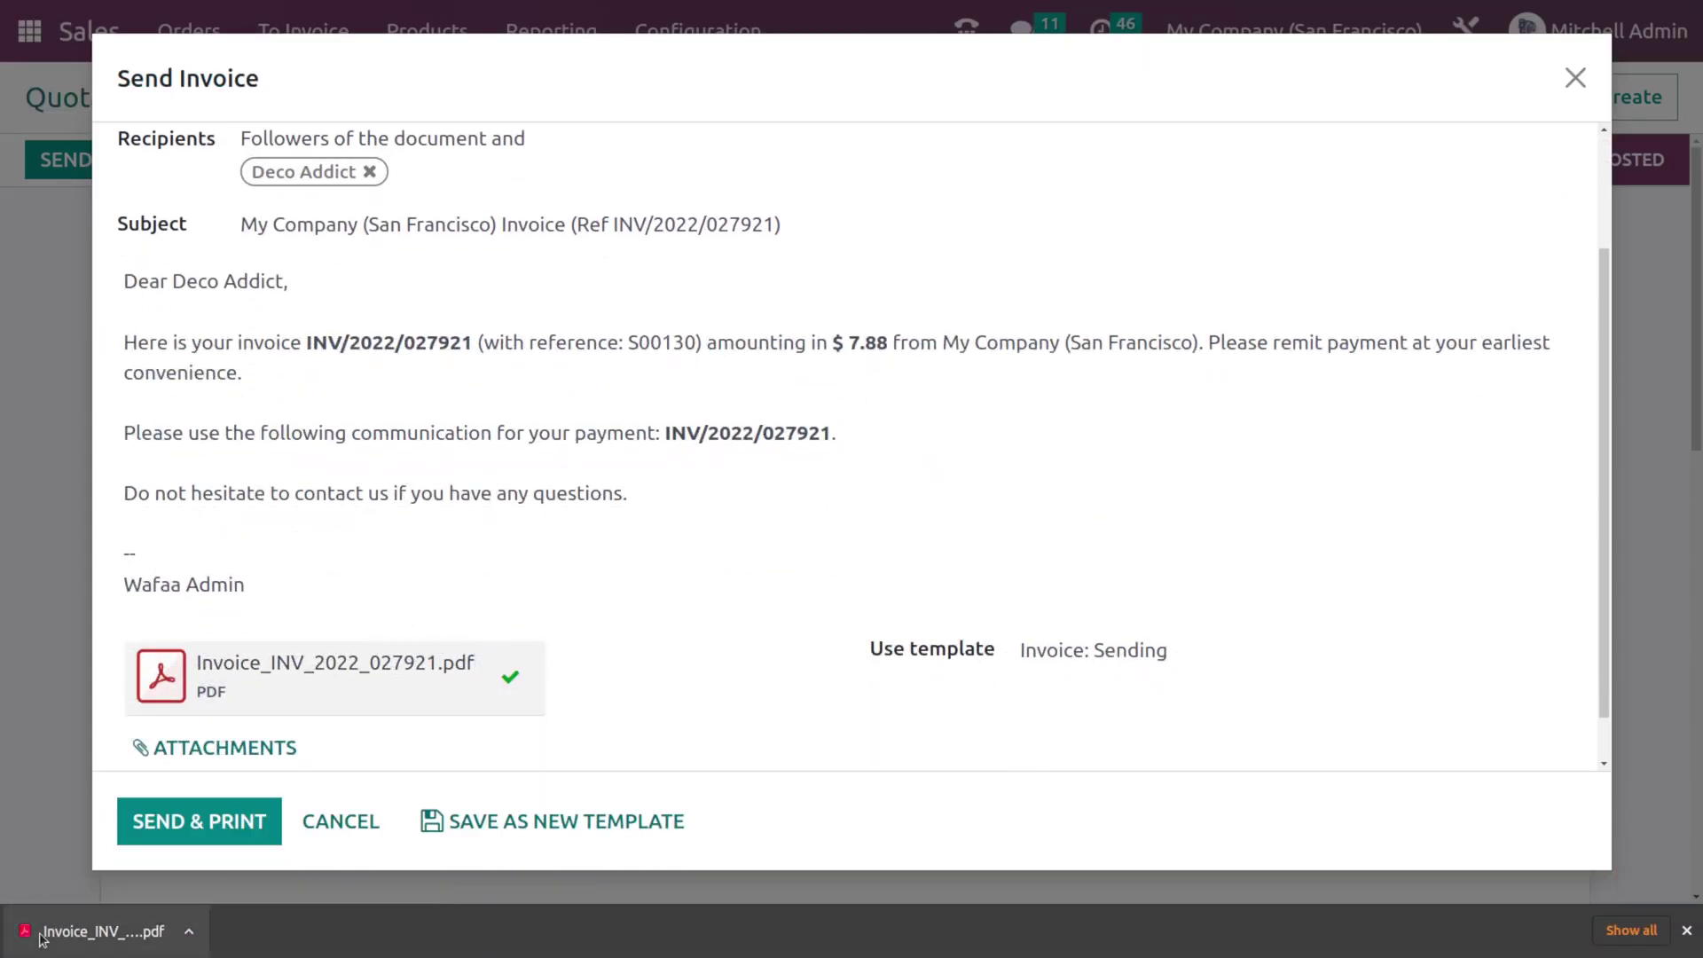
{"action": "left_click", "coordinate": [116, 935]}
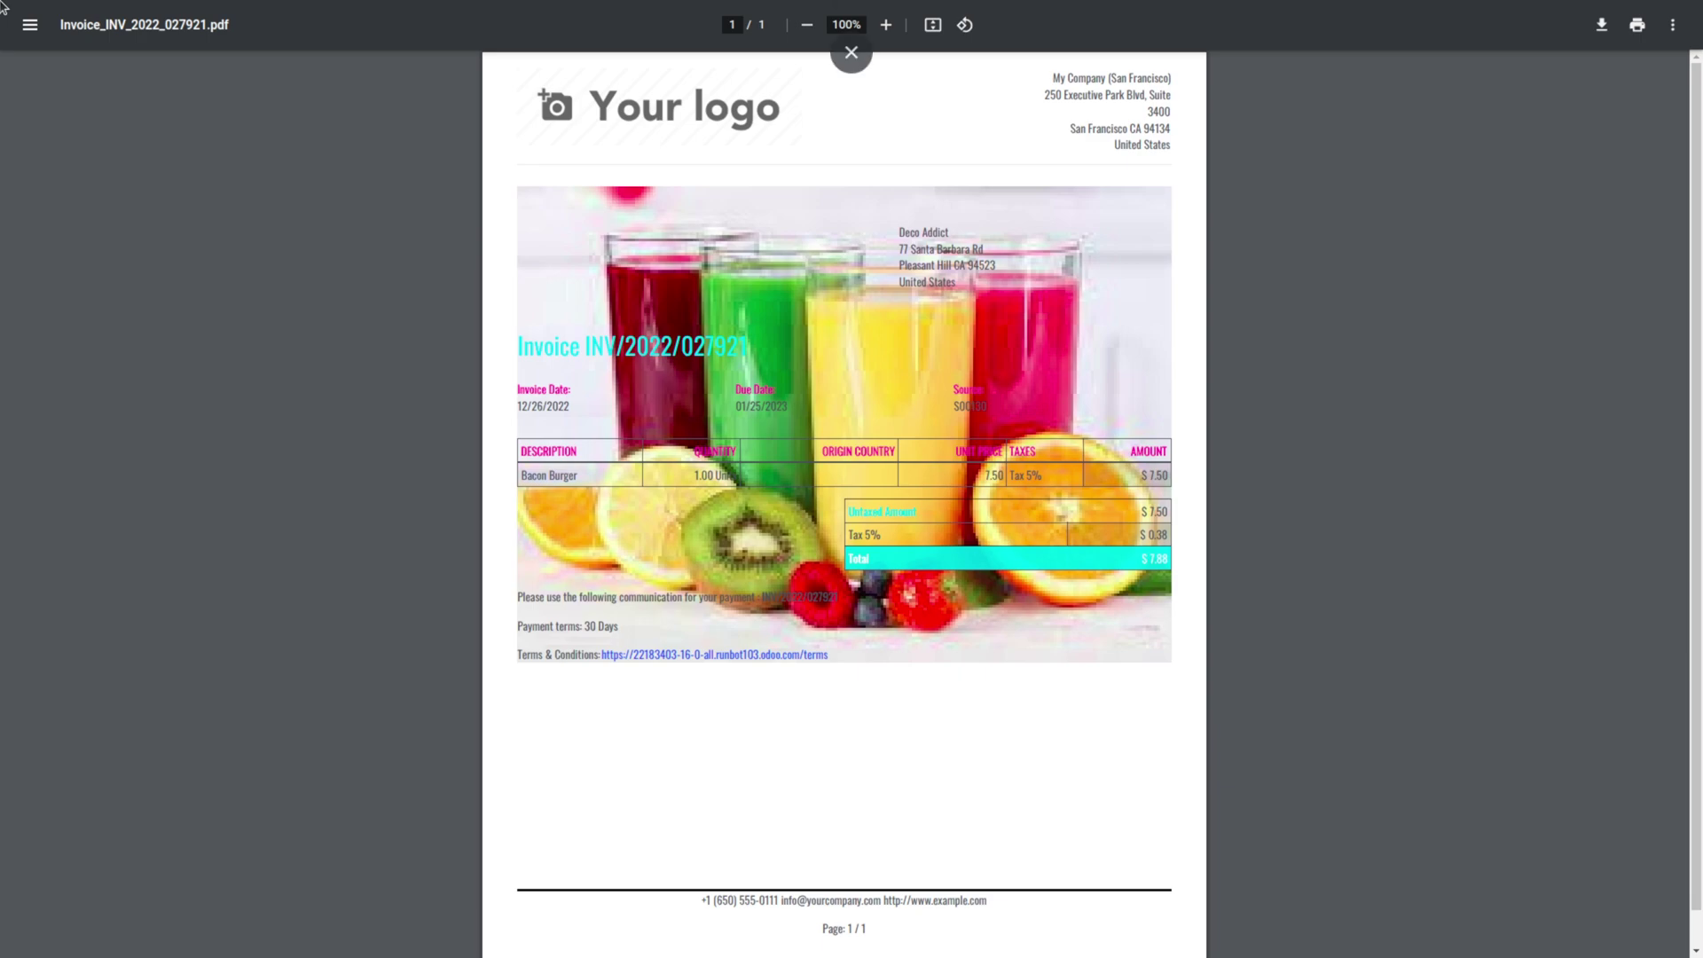
{"action": "key", "text": "ctrl+w"}
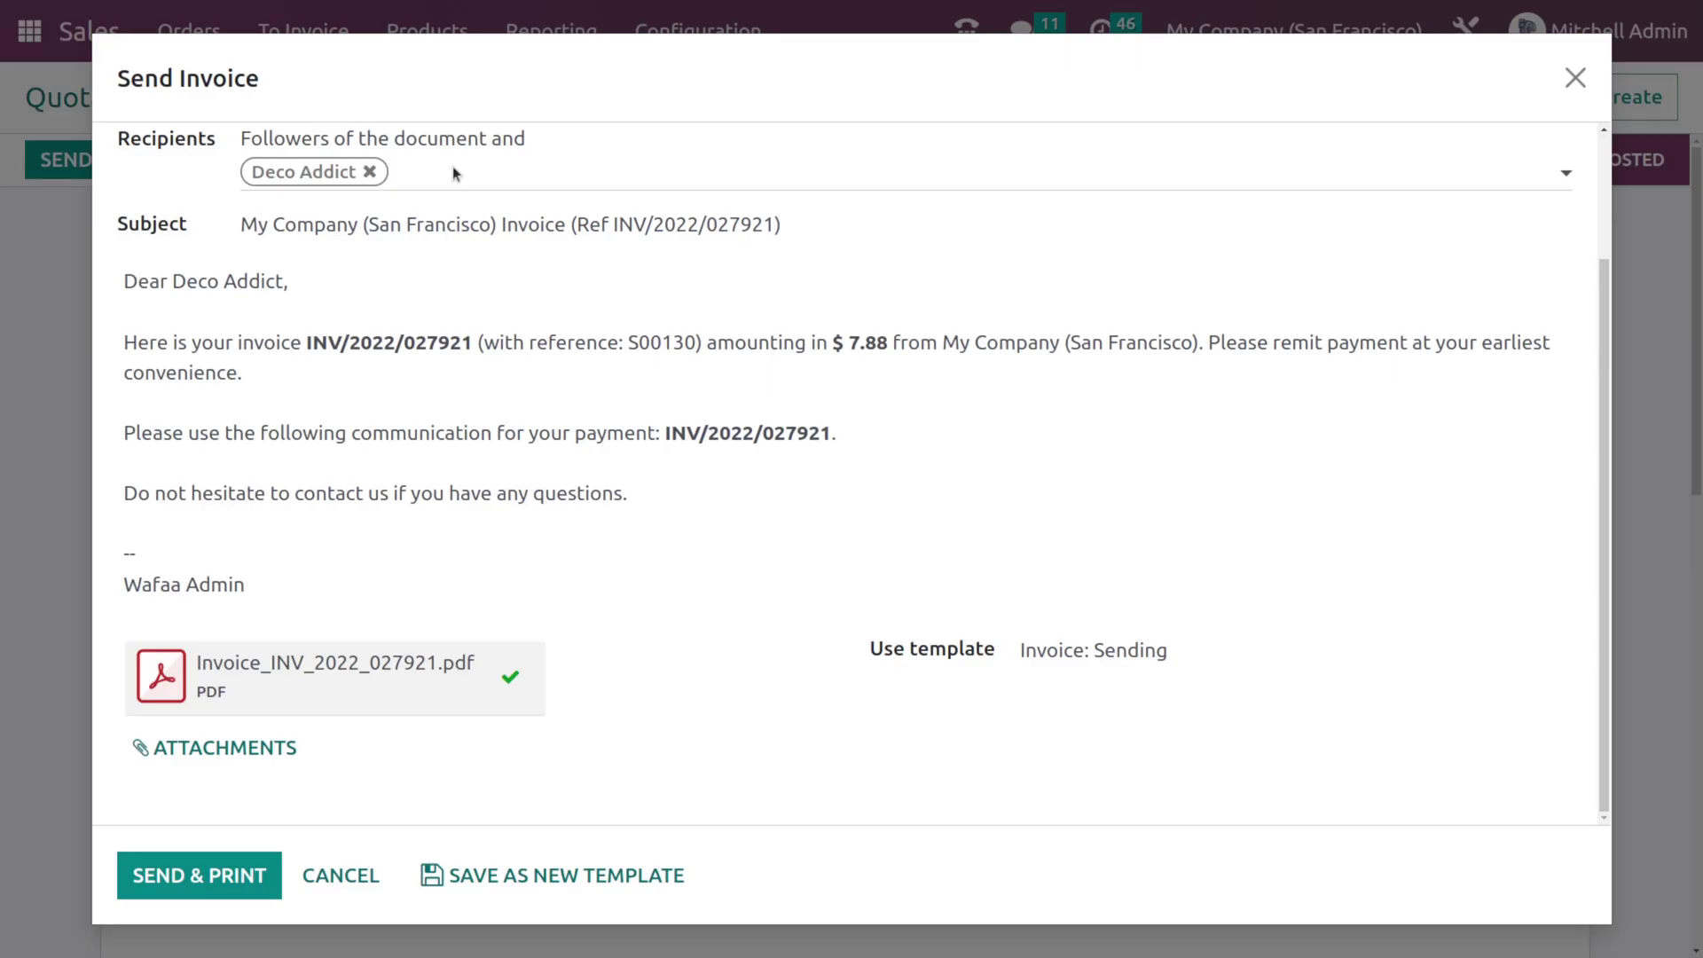
Discard the invoice email and reopen the document layout configuration from Settings
{"action": "left_click", "coordinate": [330, 864]}
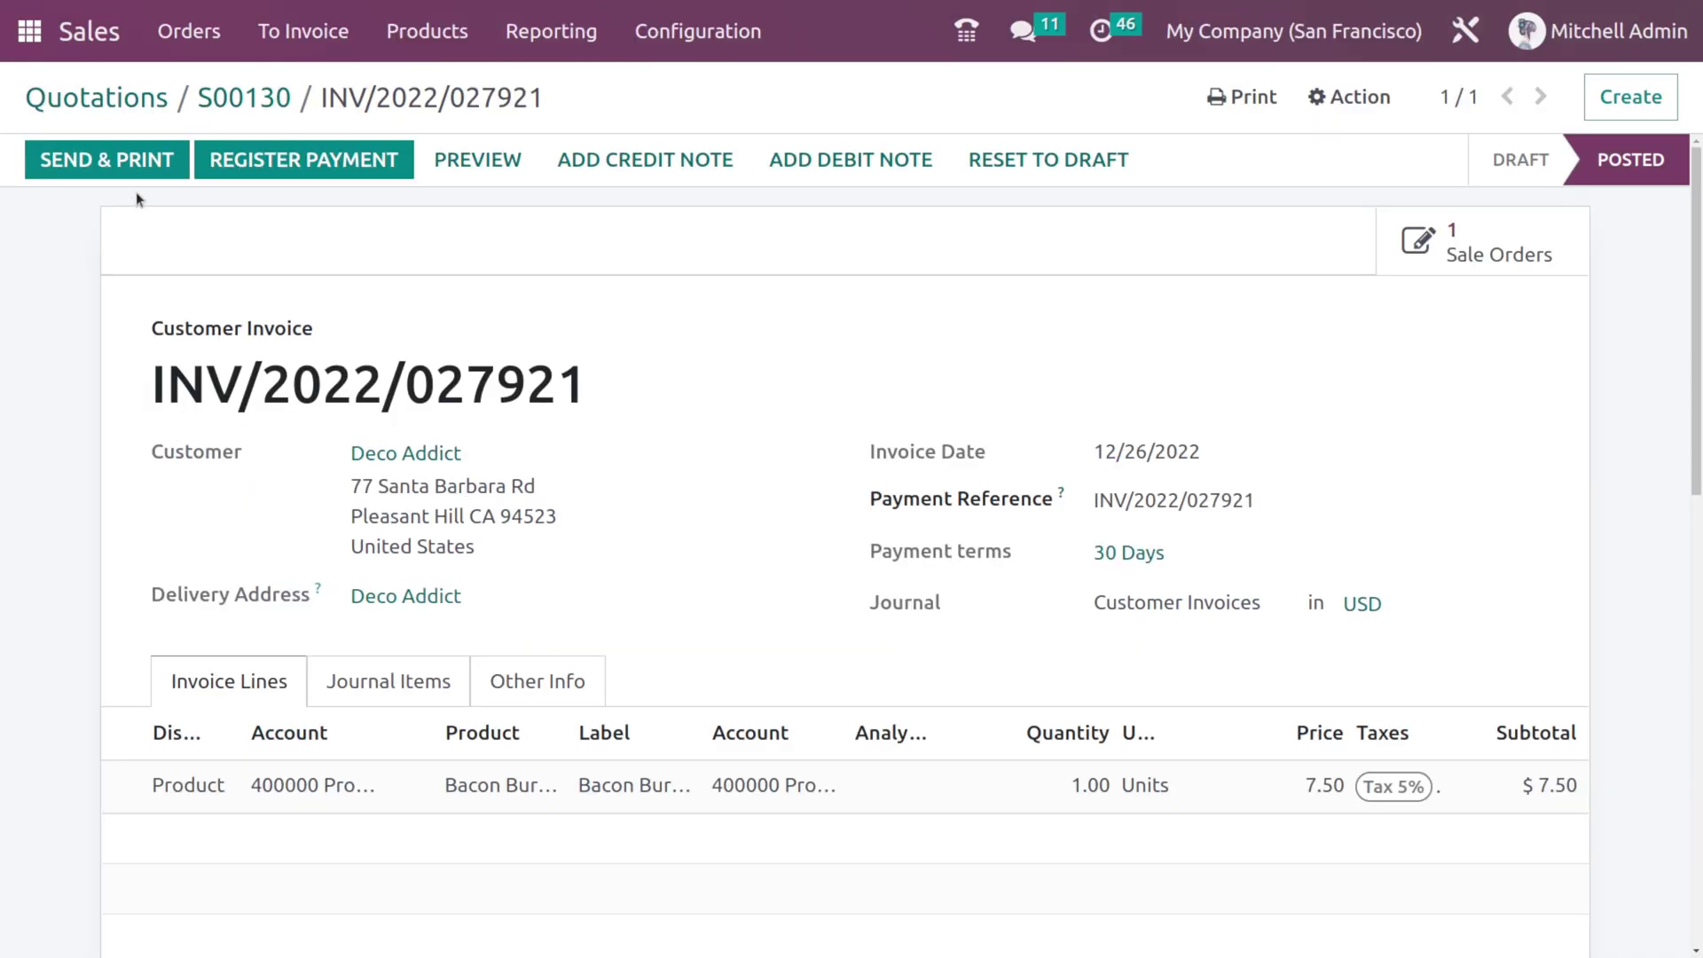
{"action": "left_click", "coordinate": [5, 32]}
{"action": "scroll", "coordinate": [448, 865], "scroll_direction": "down", "scroll_amount": 10}
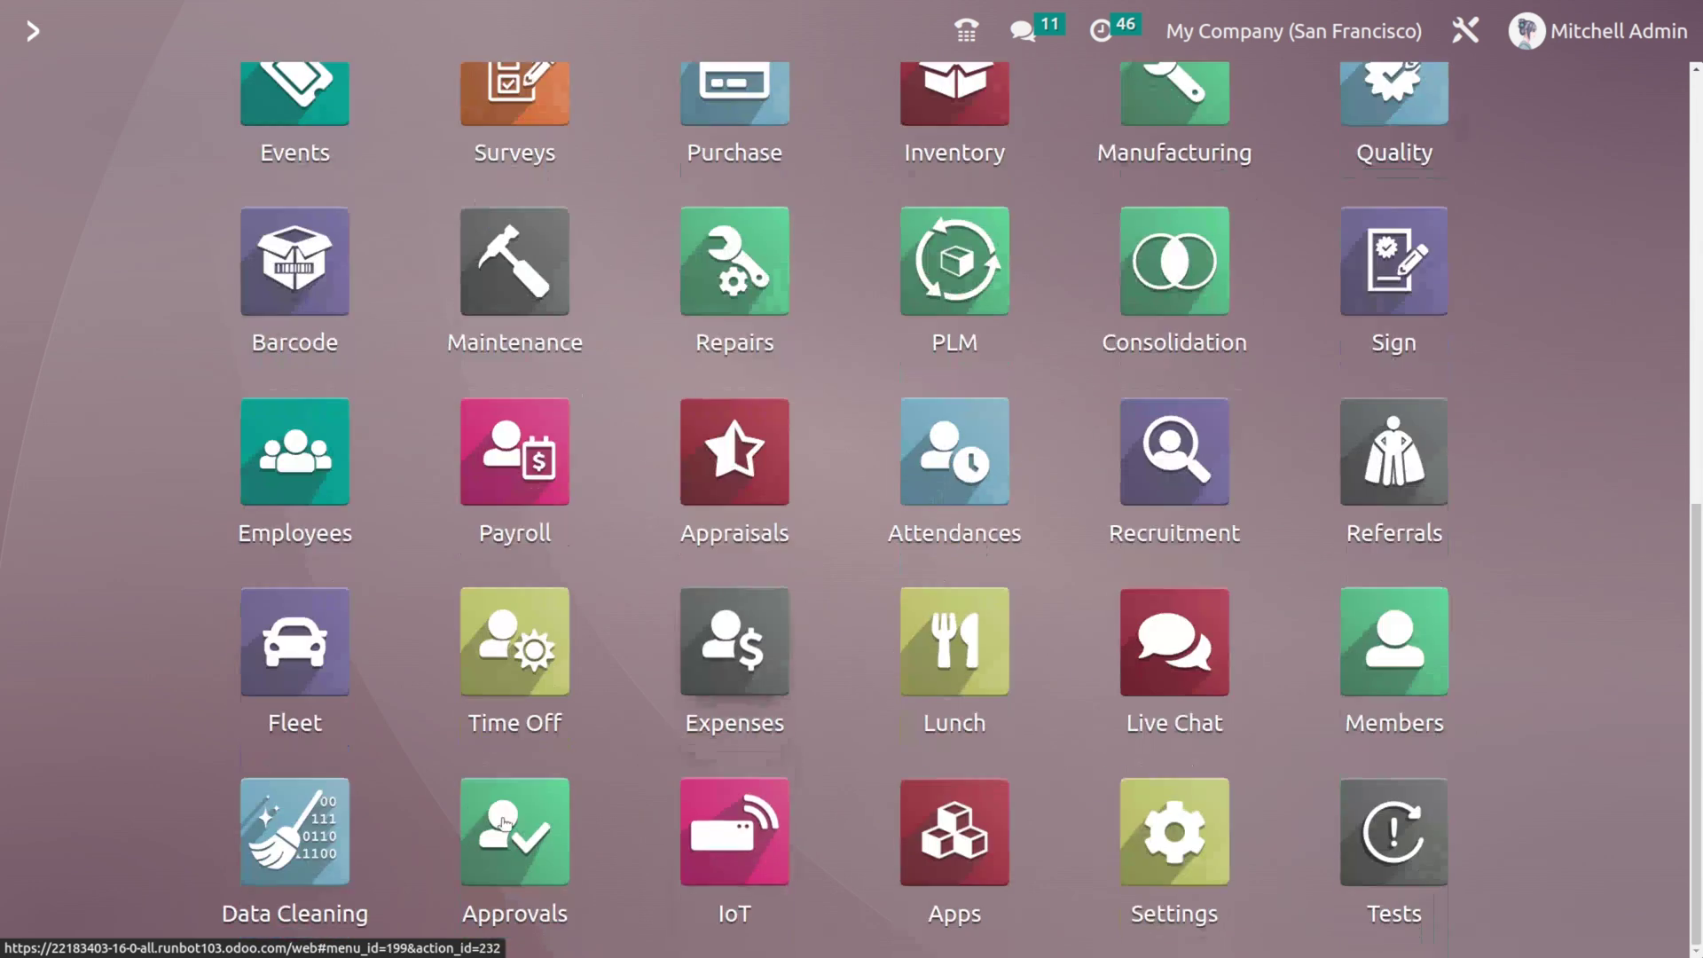
{"action": "left_click", "coordinate": [1126, 796]}
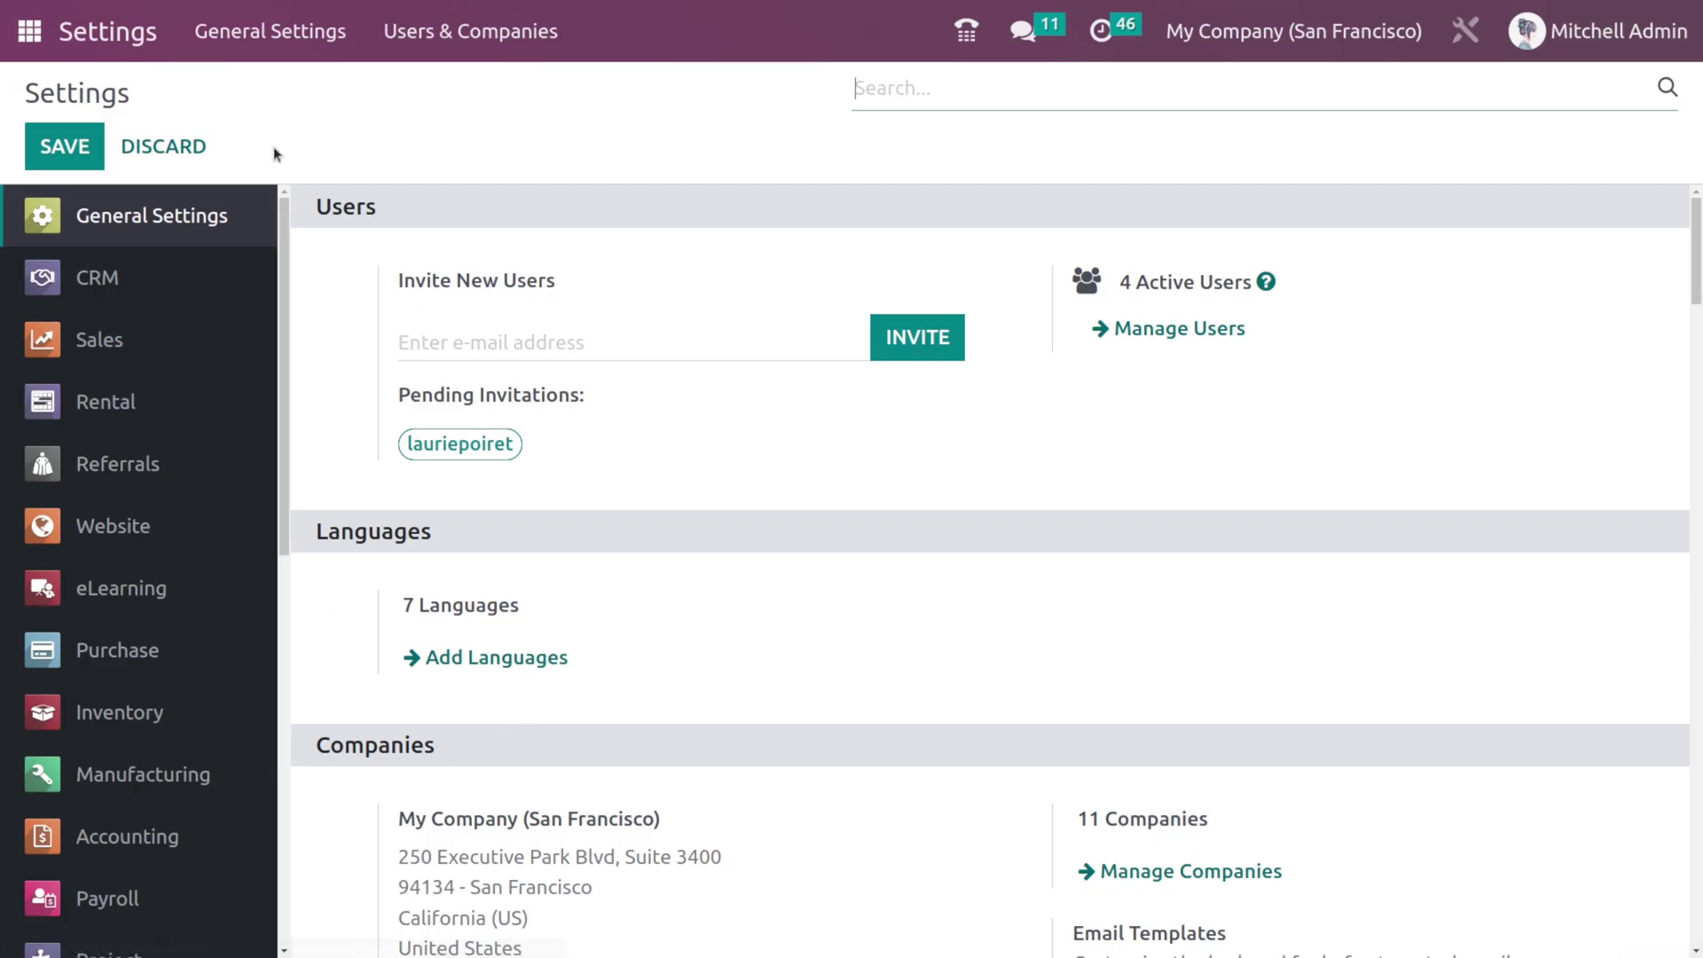
{"action": "scroll", "coordinate": [554, 536], "scroll_direction": "down", "scroll_amount": 3}
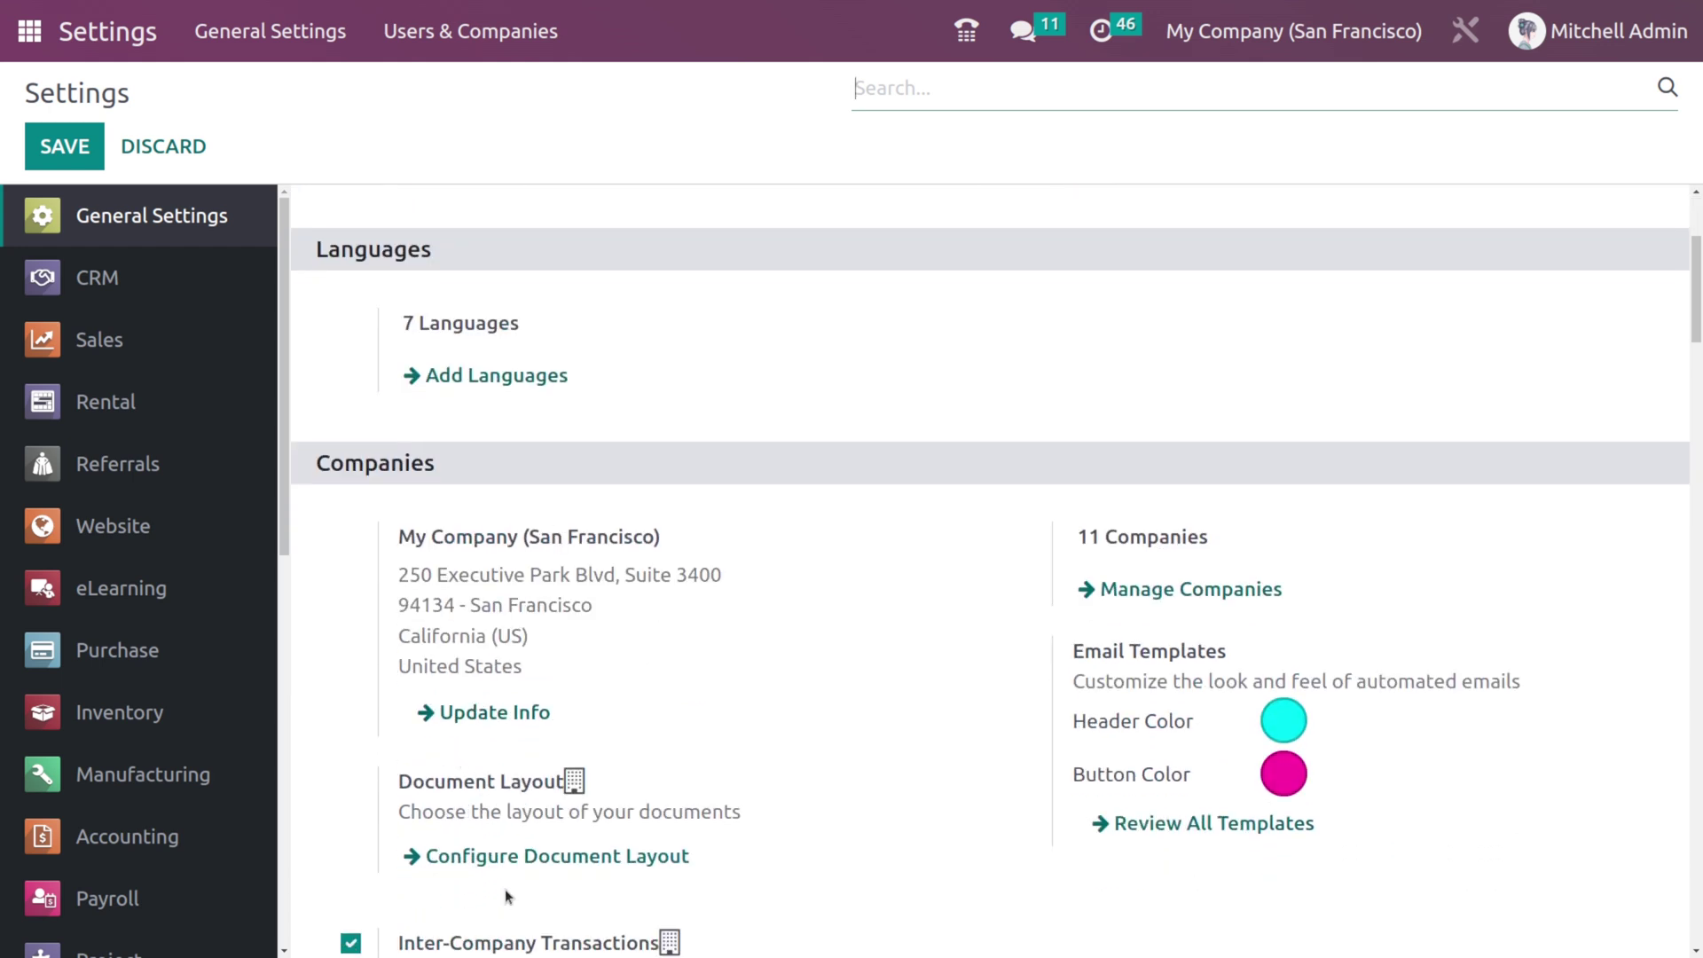
{"action": "left_click", "coordinate": [515, 860]}
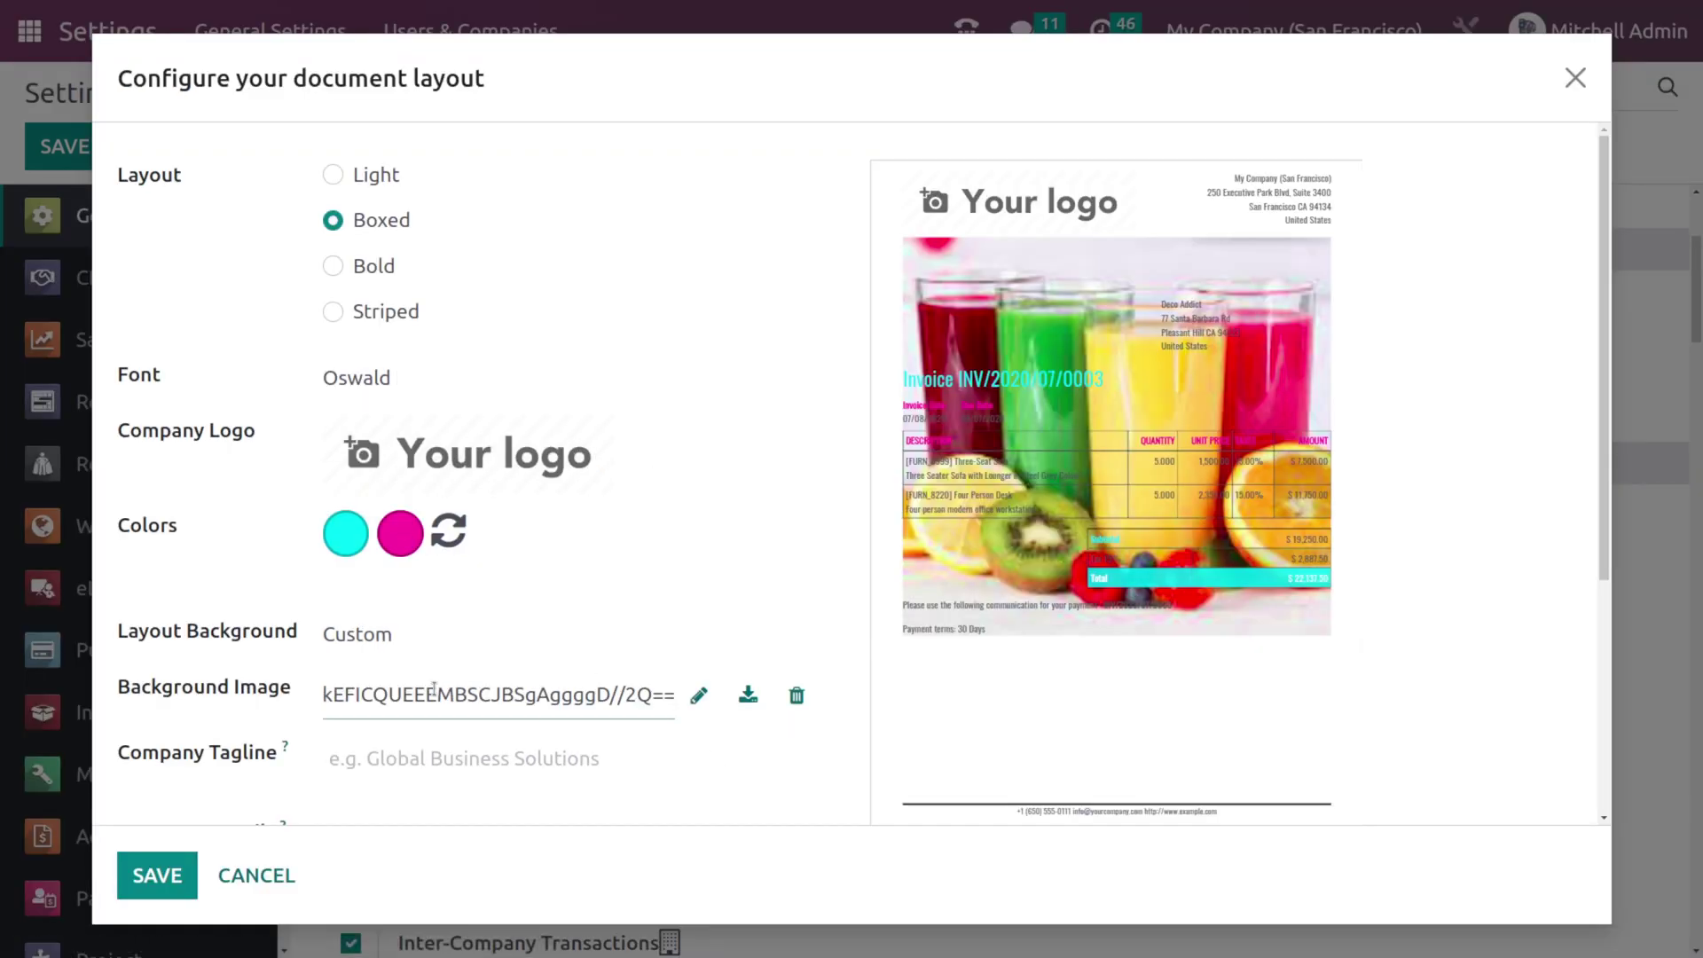
{"action": "left_click", "coordinate": [797, 695]}
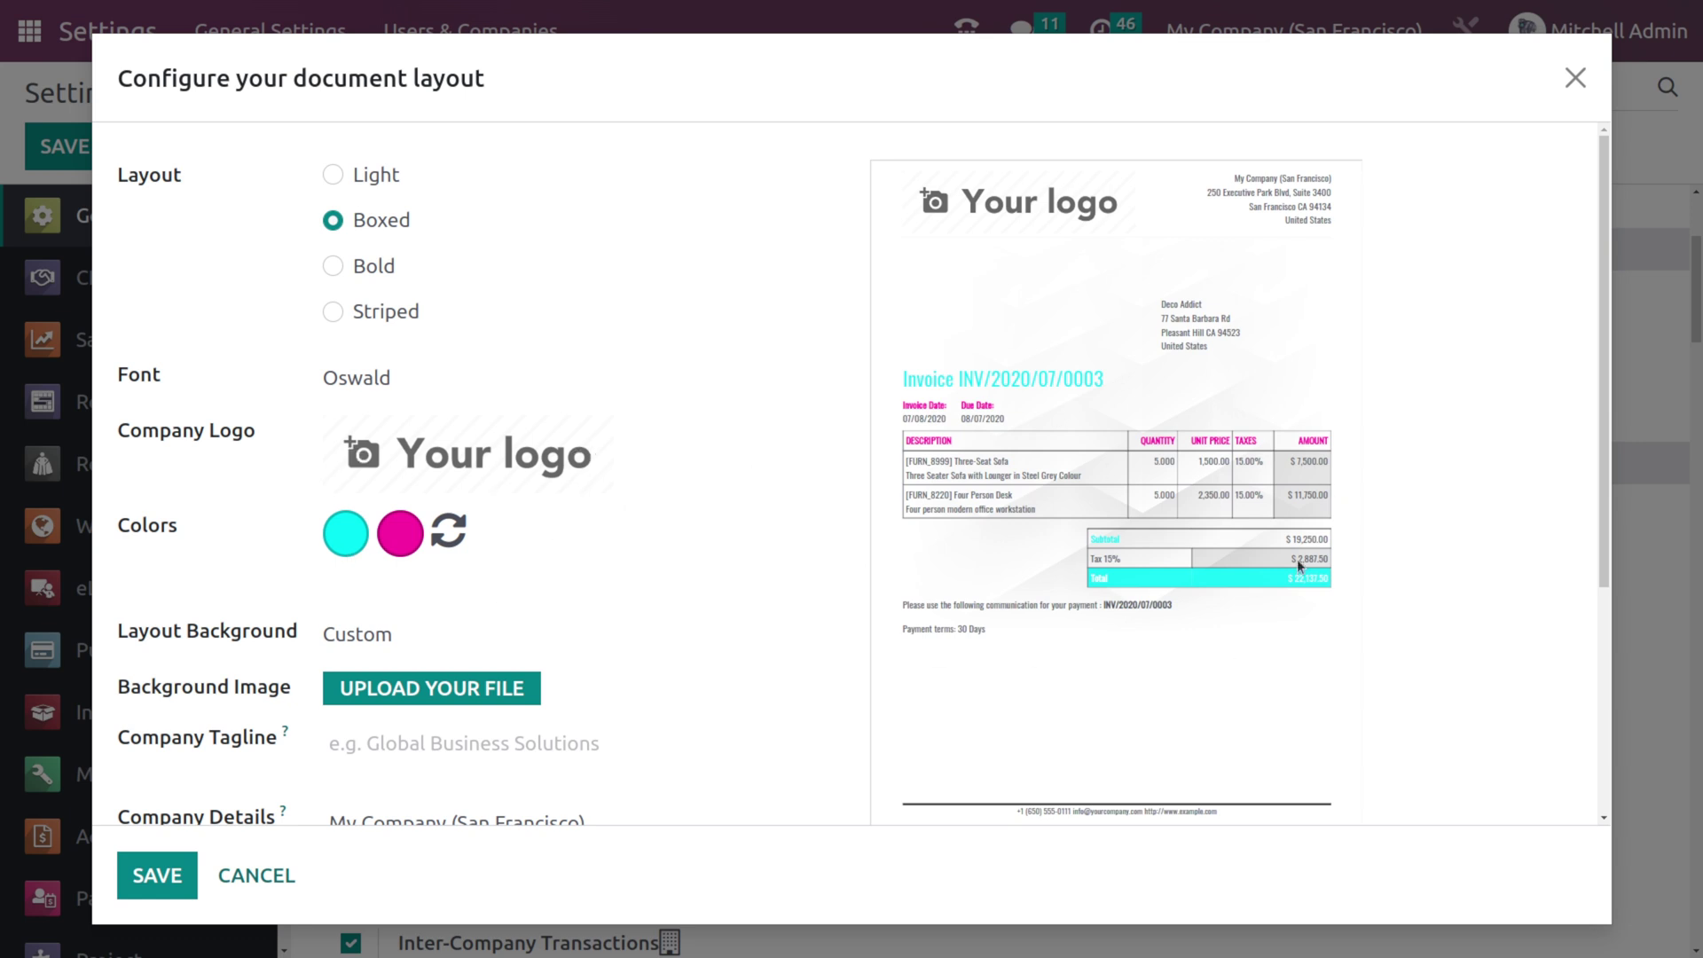
{"action": "scroll", "coordinate": [669, 471], "scroll_direction": "down", "scroll_amount": 3}
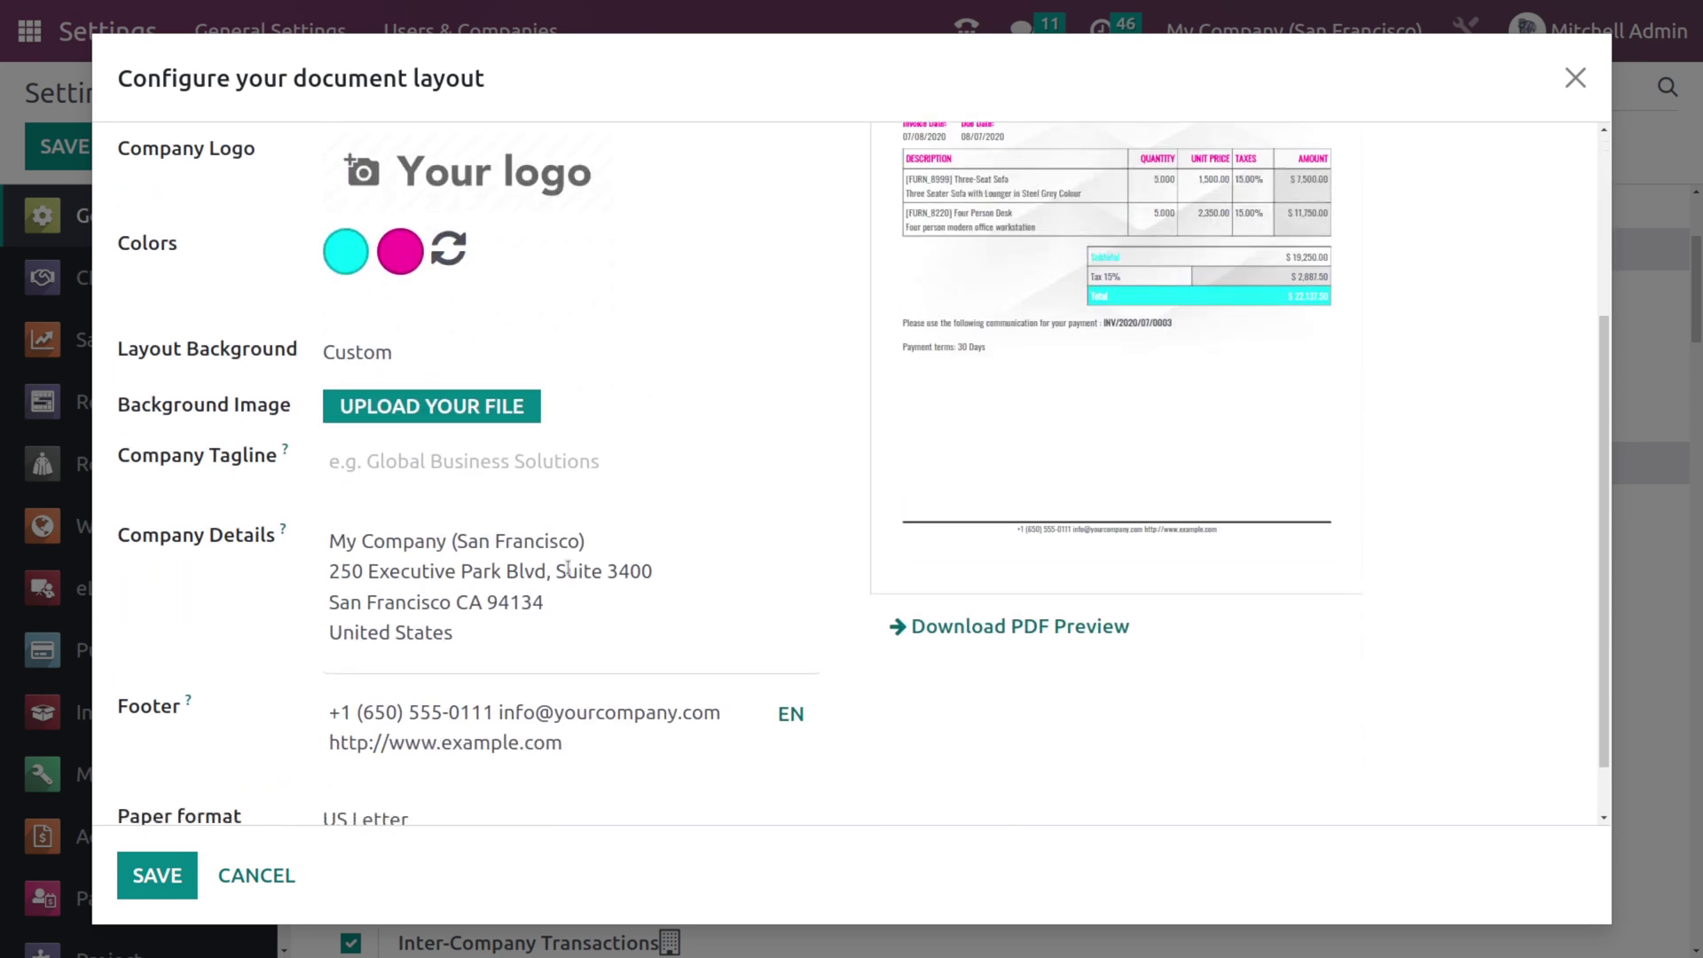
{"action": "scroll", "coordinate": [647, 466], "scroll_direction": "up", "scroll_amount": 2}
{"action": "scroll", "coordinate": [646, 466], "scroll_direction": "up", "scroll_amount": 2}
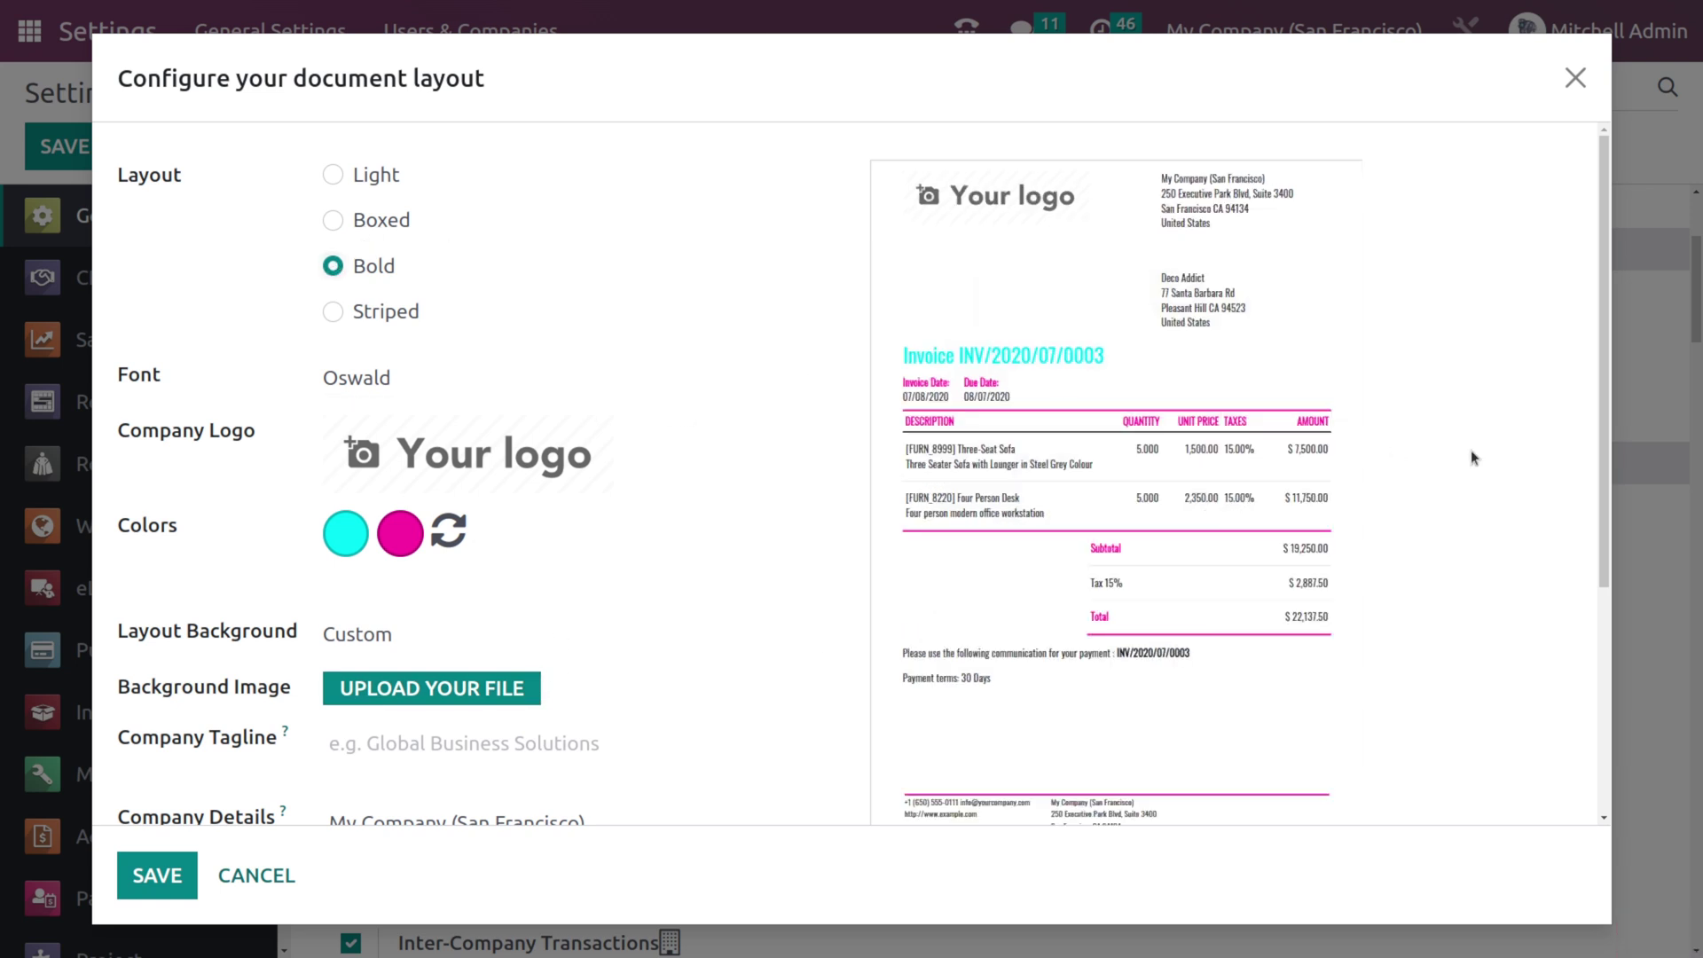
{"action": "scroll", "coordinate": [857, 535], "scroll_direction": "down", "scroll_amount": 1}
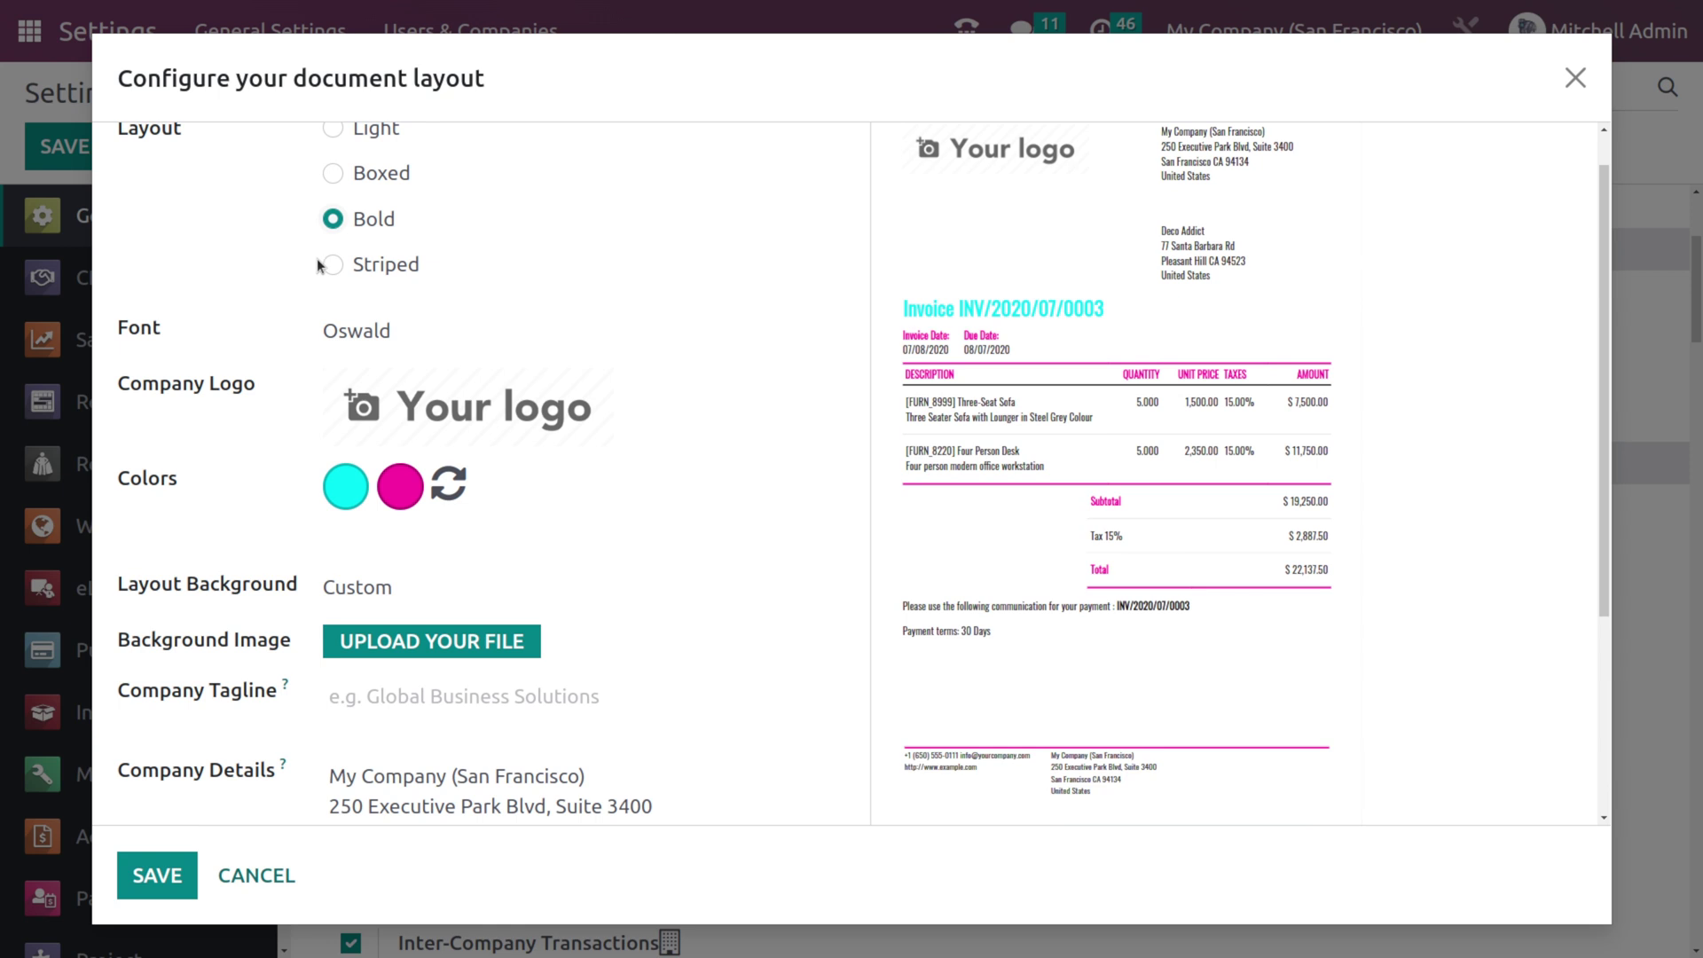
{"action": "left_click", "coordinate": [331, 264]}
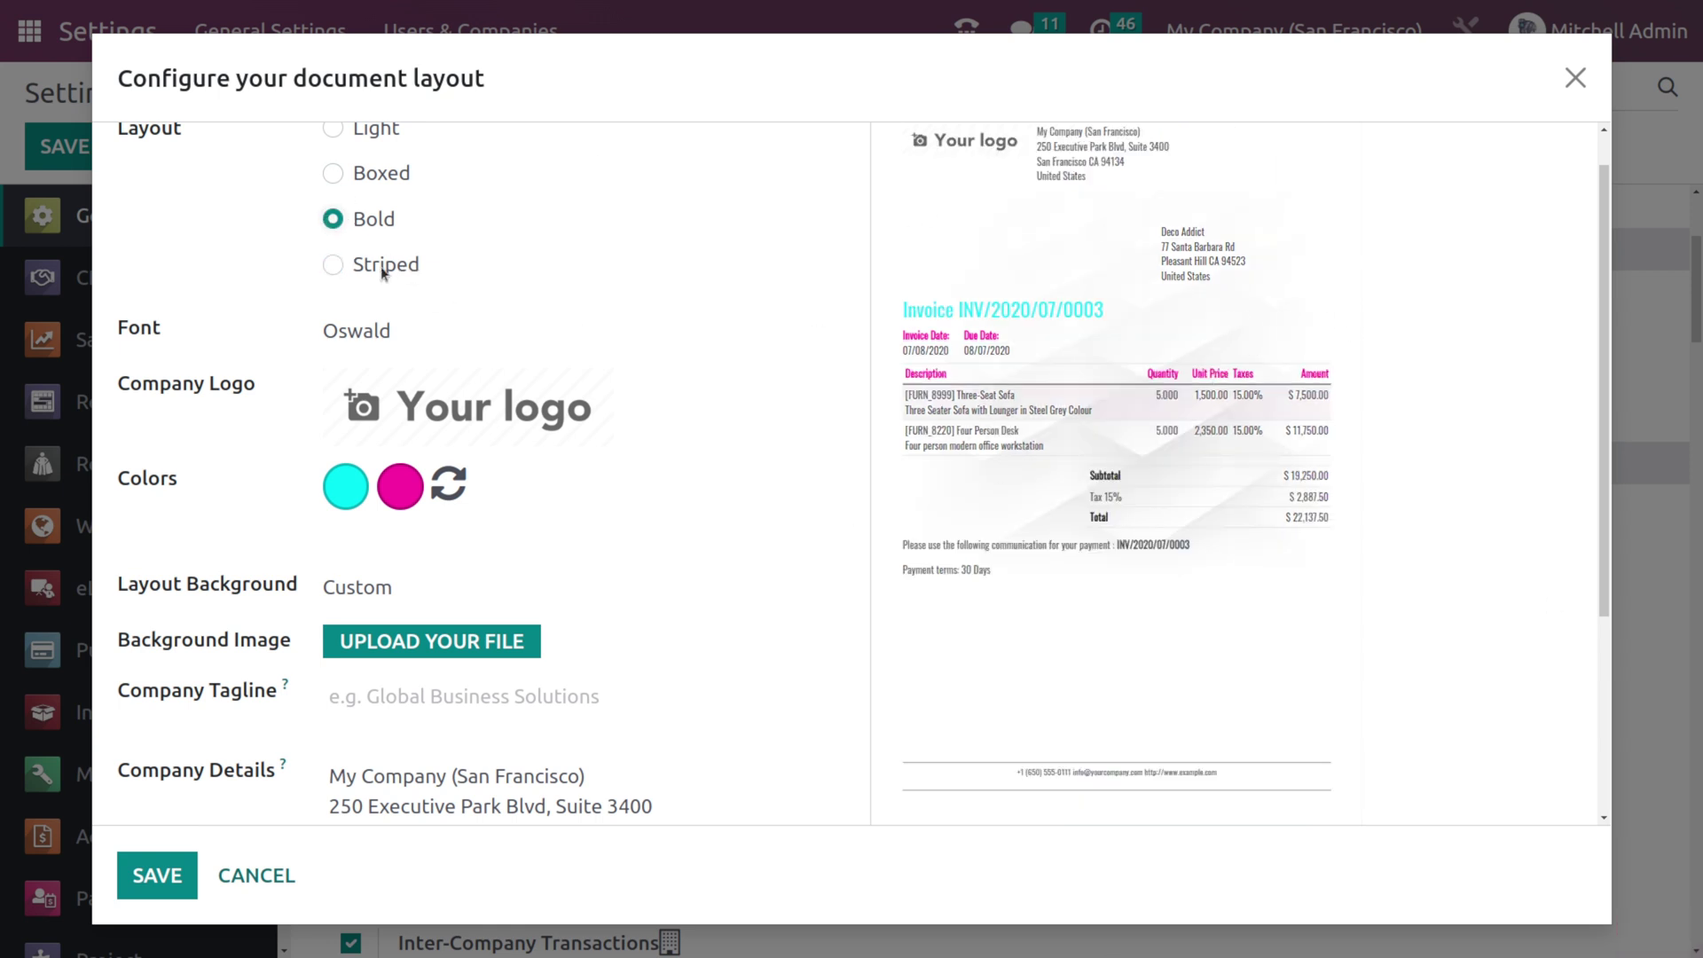
{"action": "left_click", "coordinate": [336, 219]}
{"action": "scroll", "coordinate": [771, 544], "scroll_direction": "down", "scroll_amount": 6}
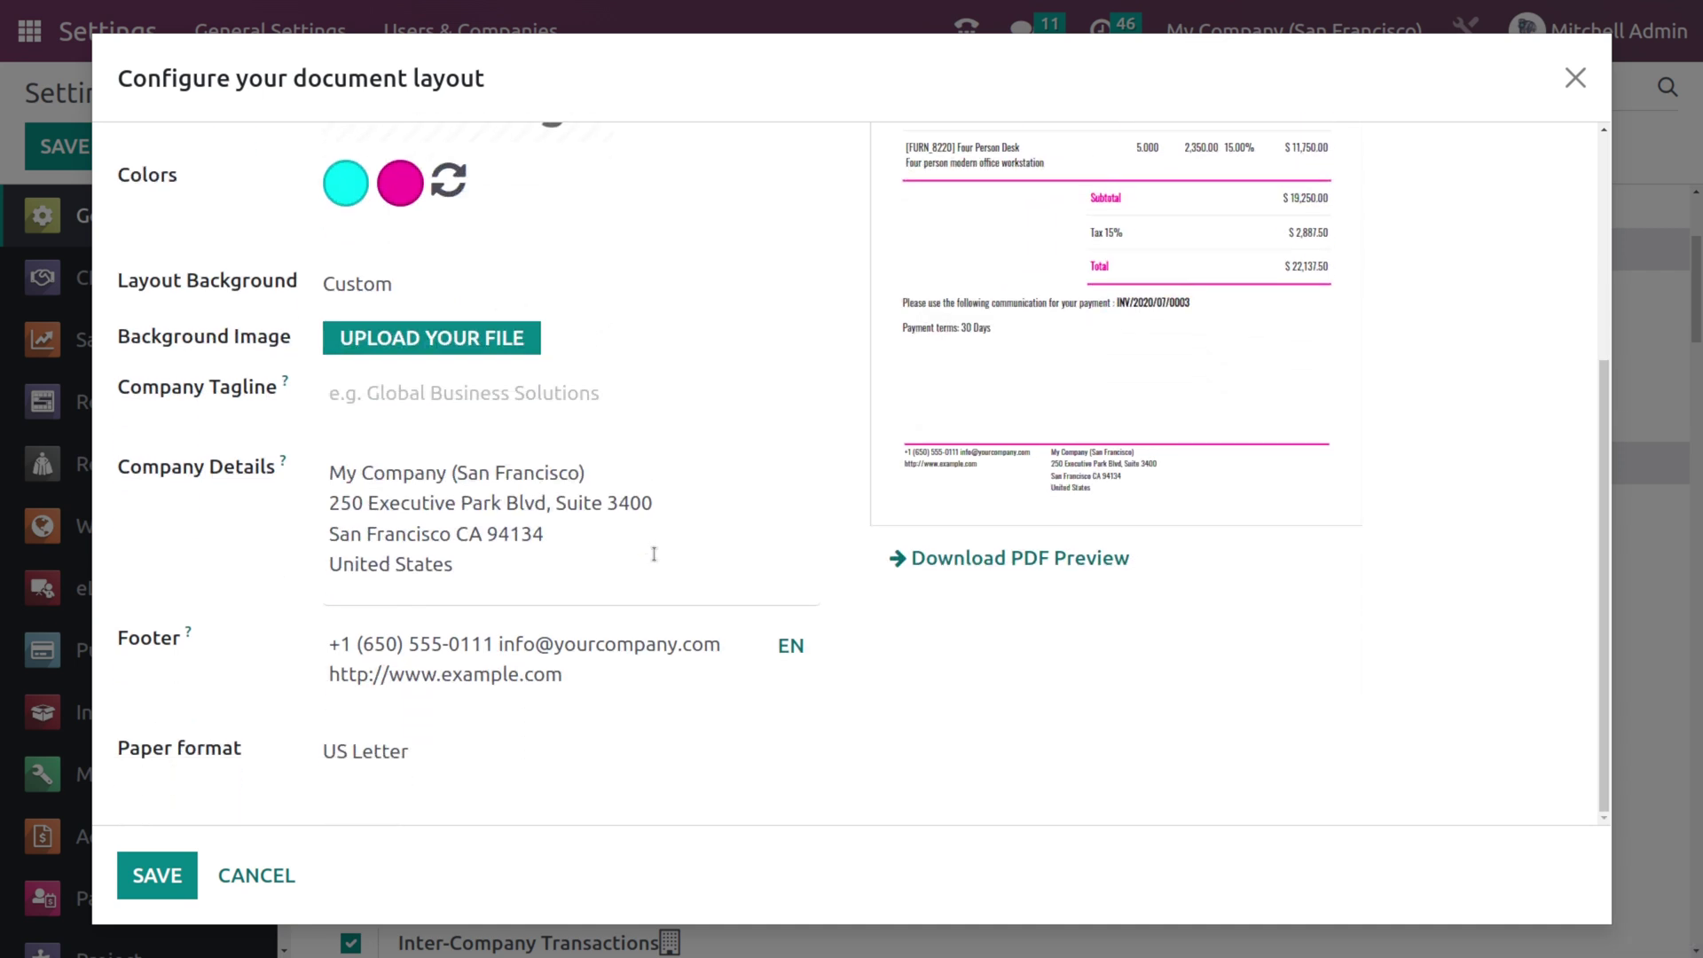
{"action": "scroll", "coordinate": [611, 573], "scroll_direction": "up", "scroll_amount": 5}
Change the layout background from Blank to Geometric and save the layout settings
{"action": "left_click", "coordinate": [509, 559]}
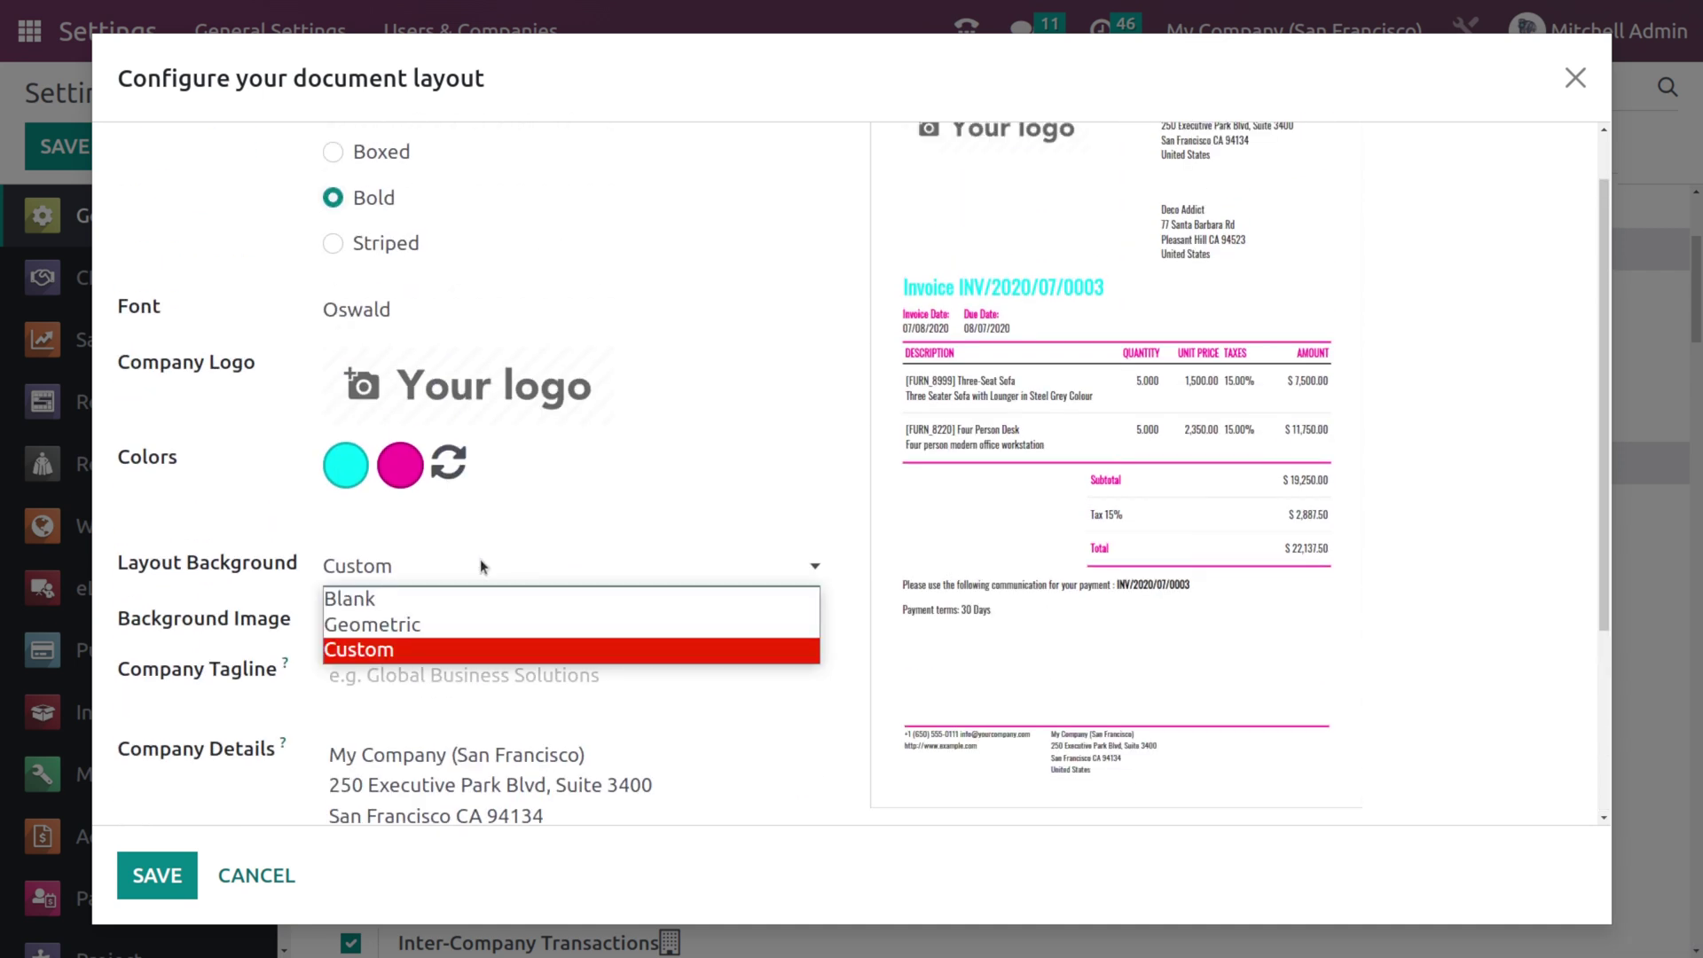
{"action": "left_click", "coordinate": [452, 599]}
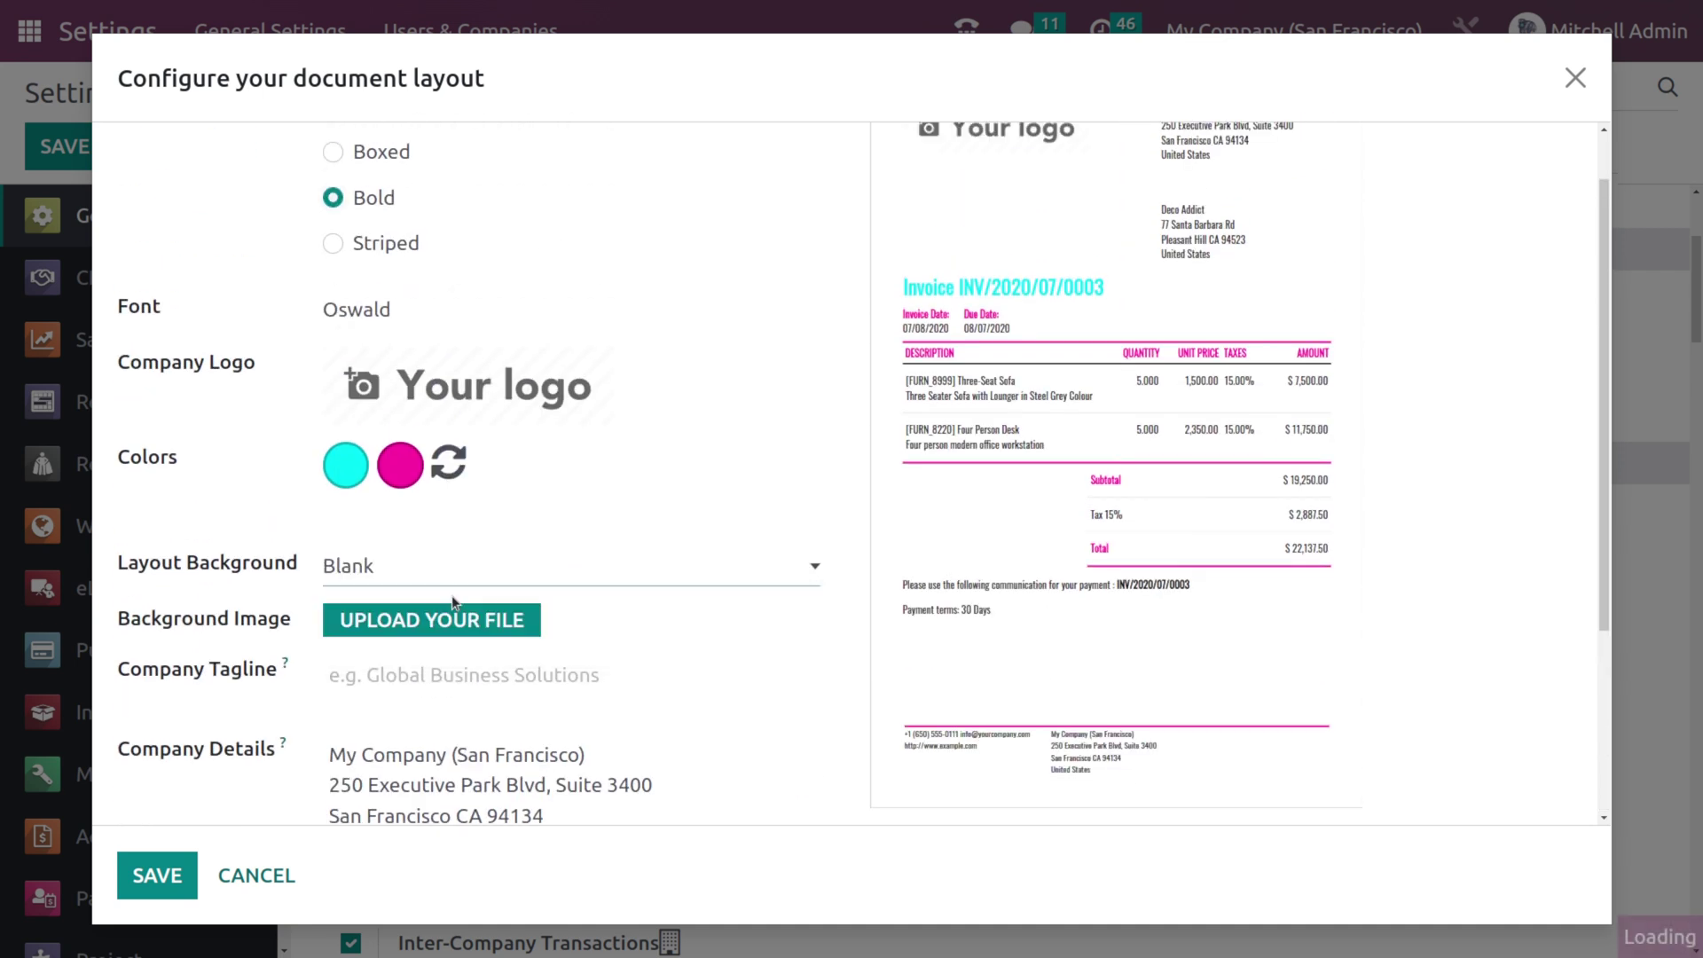
{"action": "left_click", "coordinate": [498, 570]}
{"action": "left_click", "coordinate": [498, 625]}
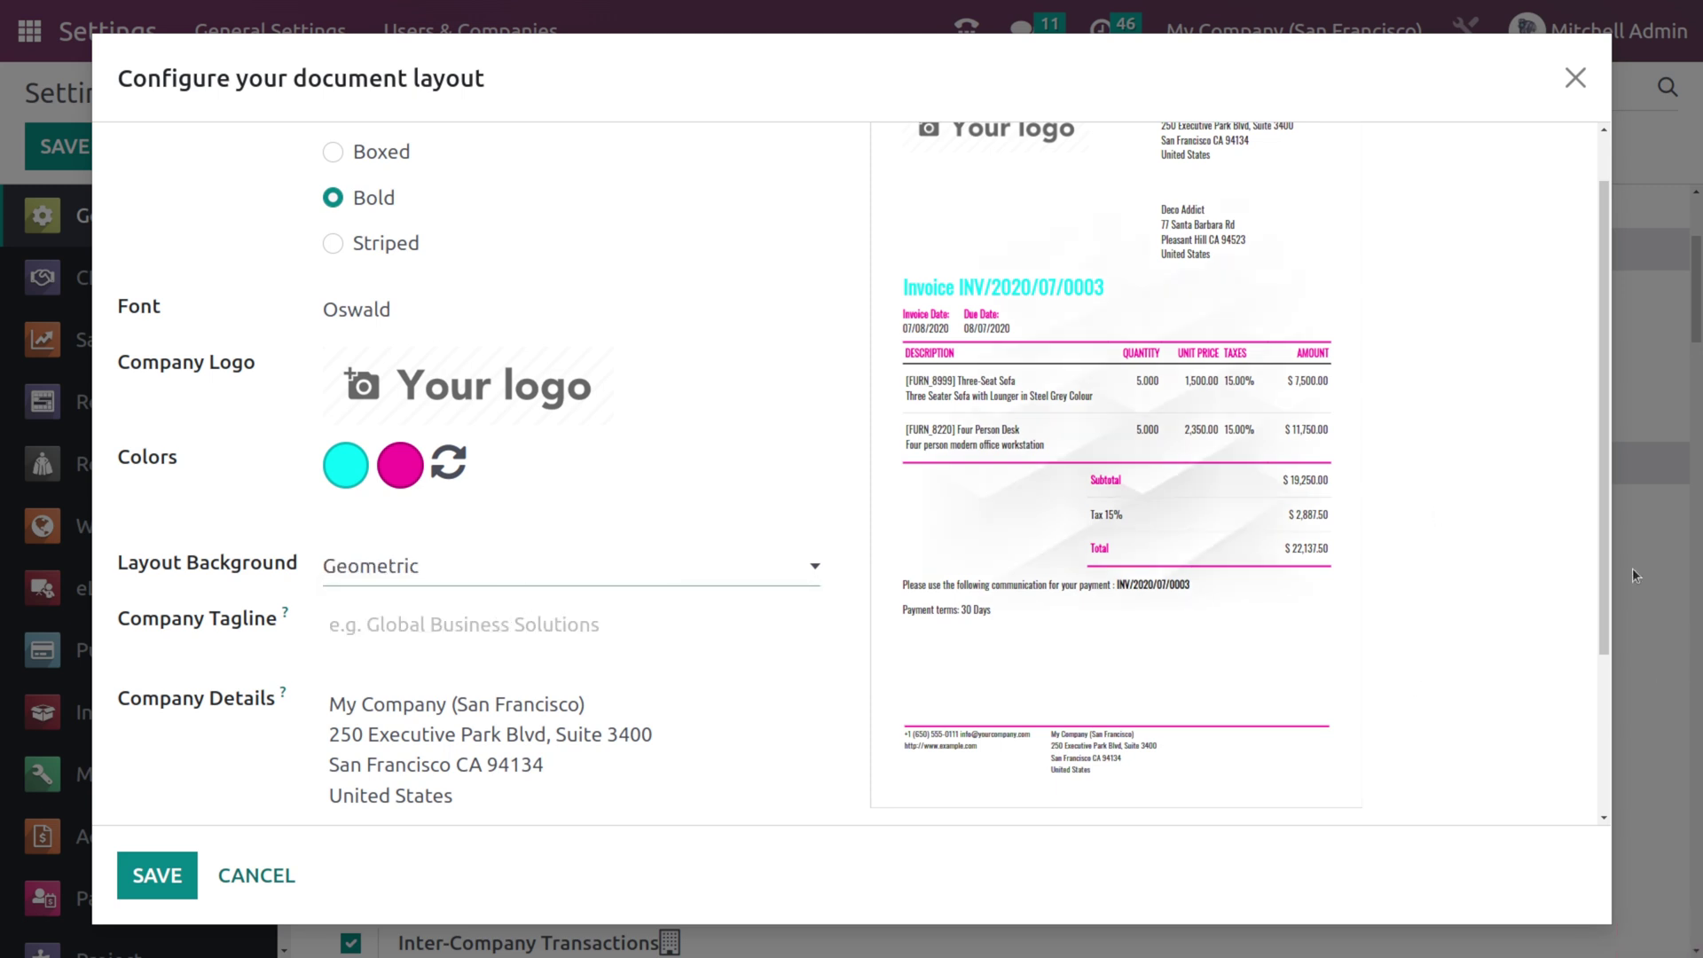
{"action": "scroll", "coordinate": [496, 688], "scroll_direction": "down", "scroll_amount": 2}
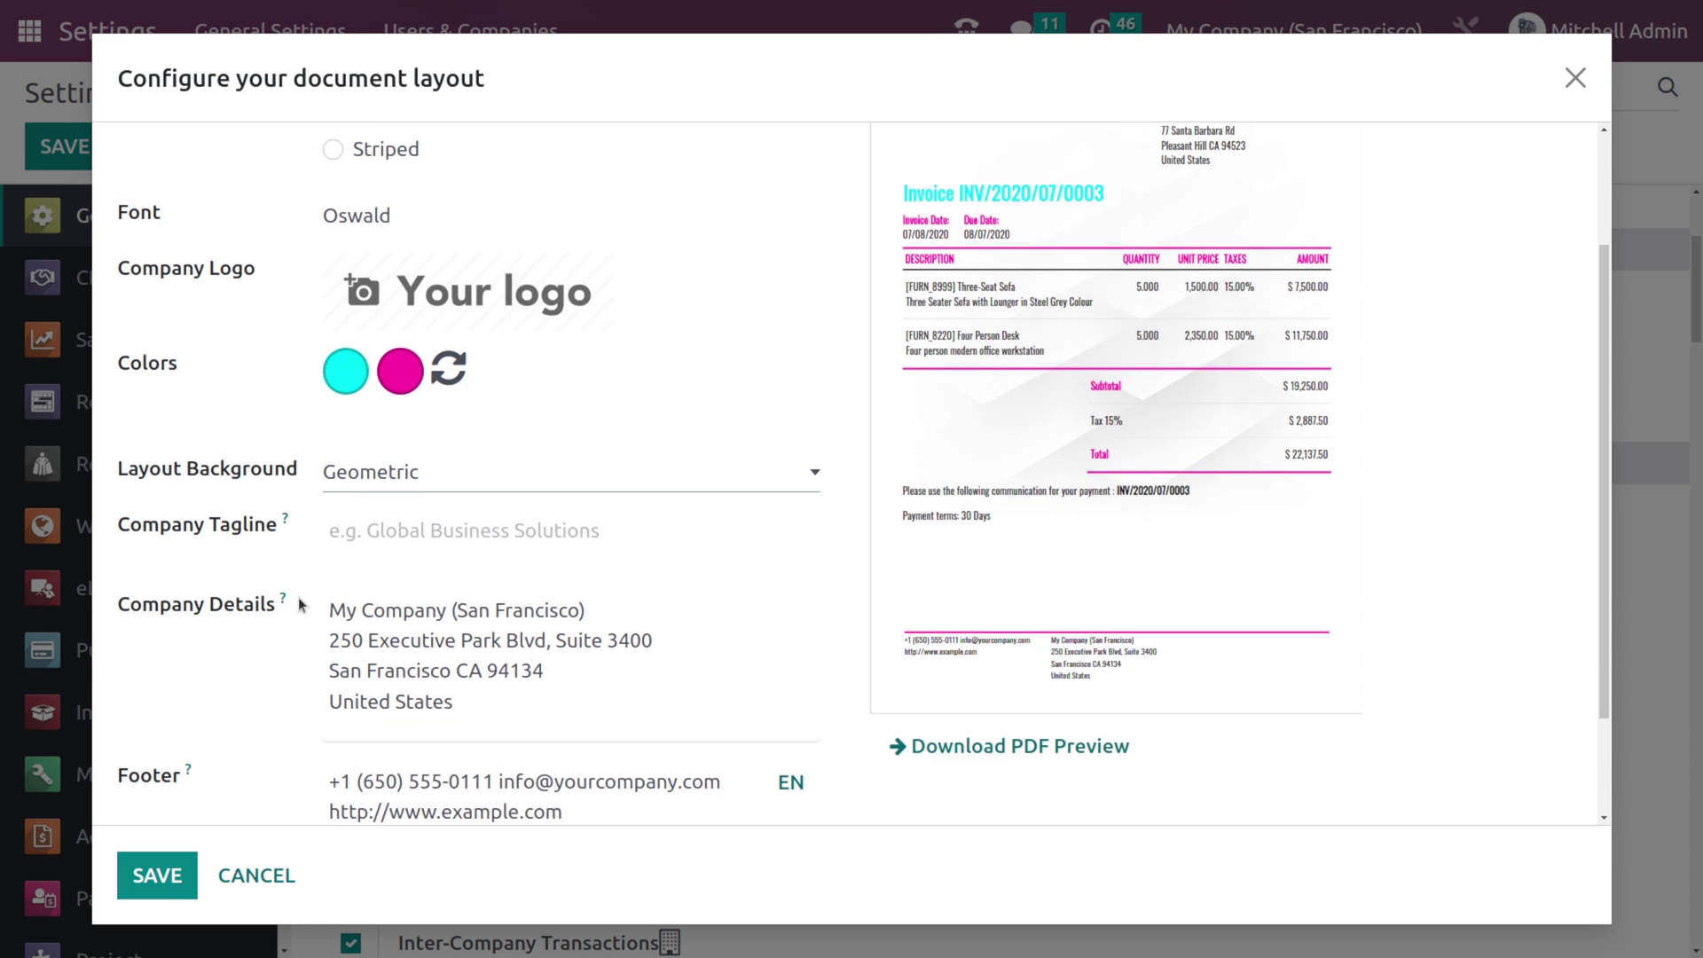
{"action": "scroll", "coordinate": [423, 650], "scroll_direction": "down", "scroll_amount": 3}
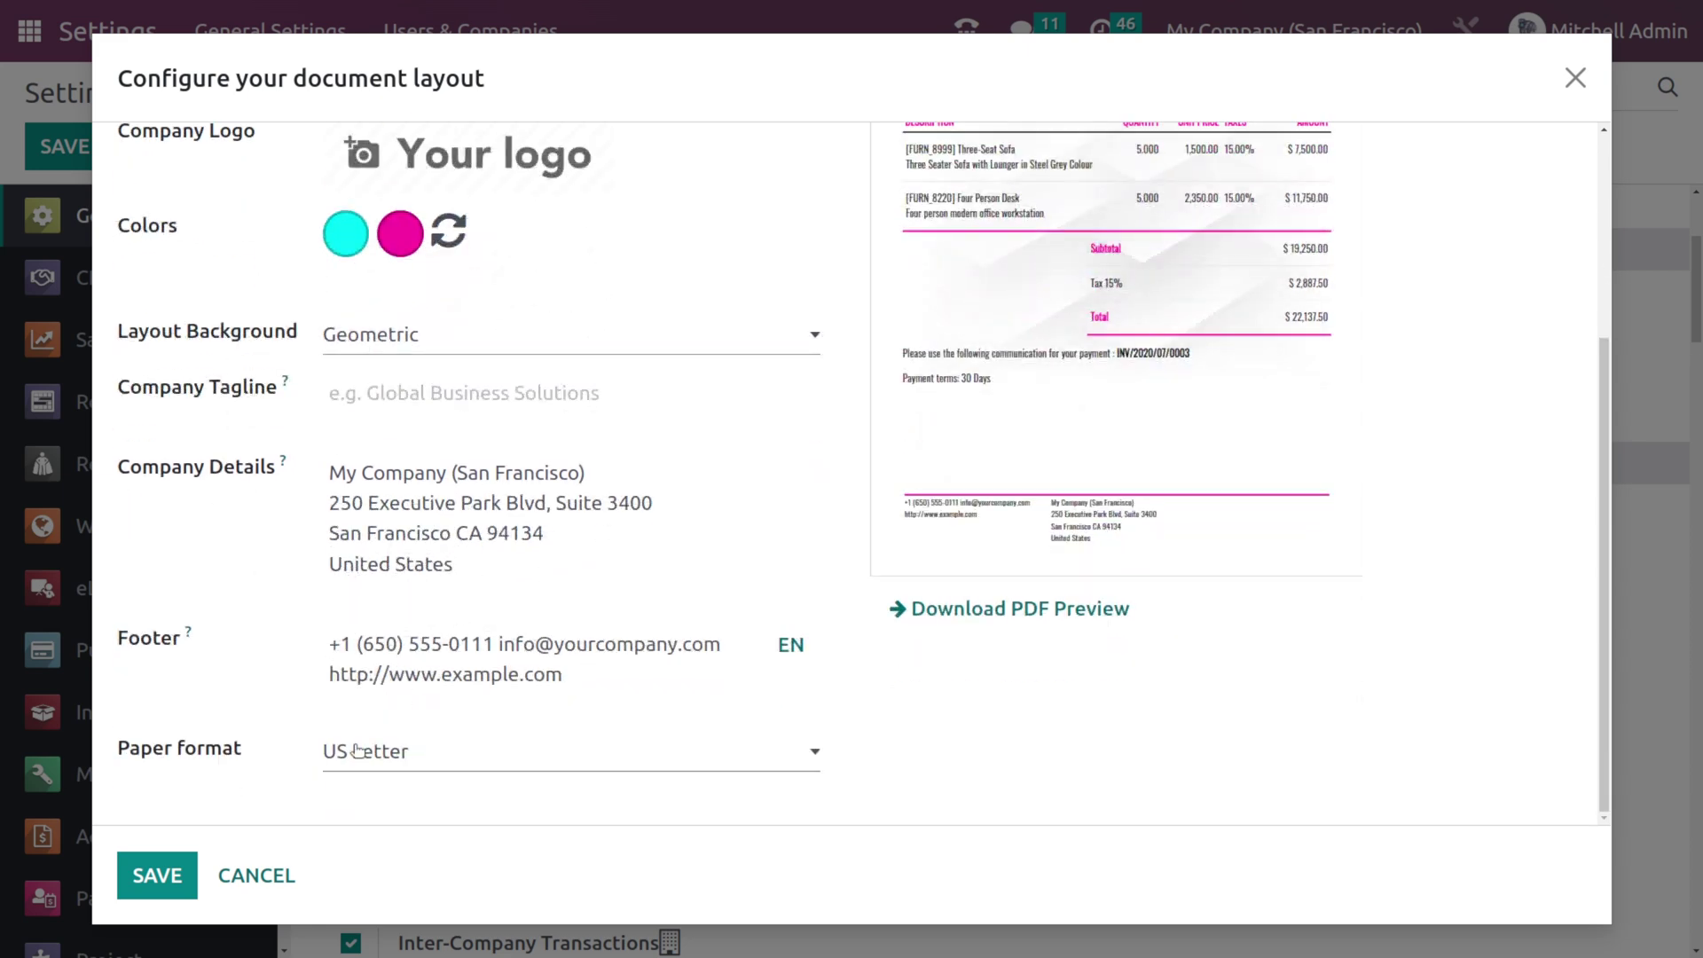
{"action": "scroll", "coordinate": [530, 654], "scroll_direction": "up", "scroll_amount": 4}
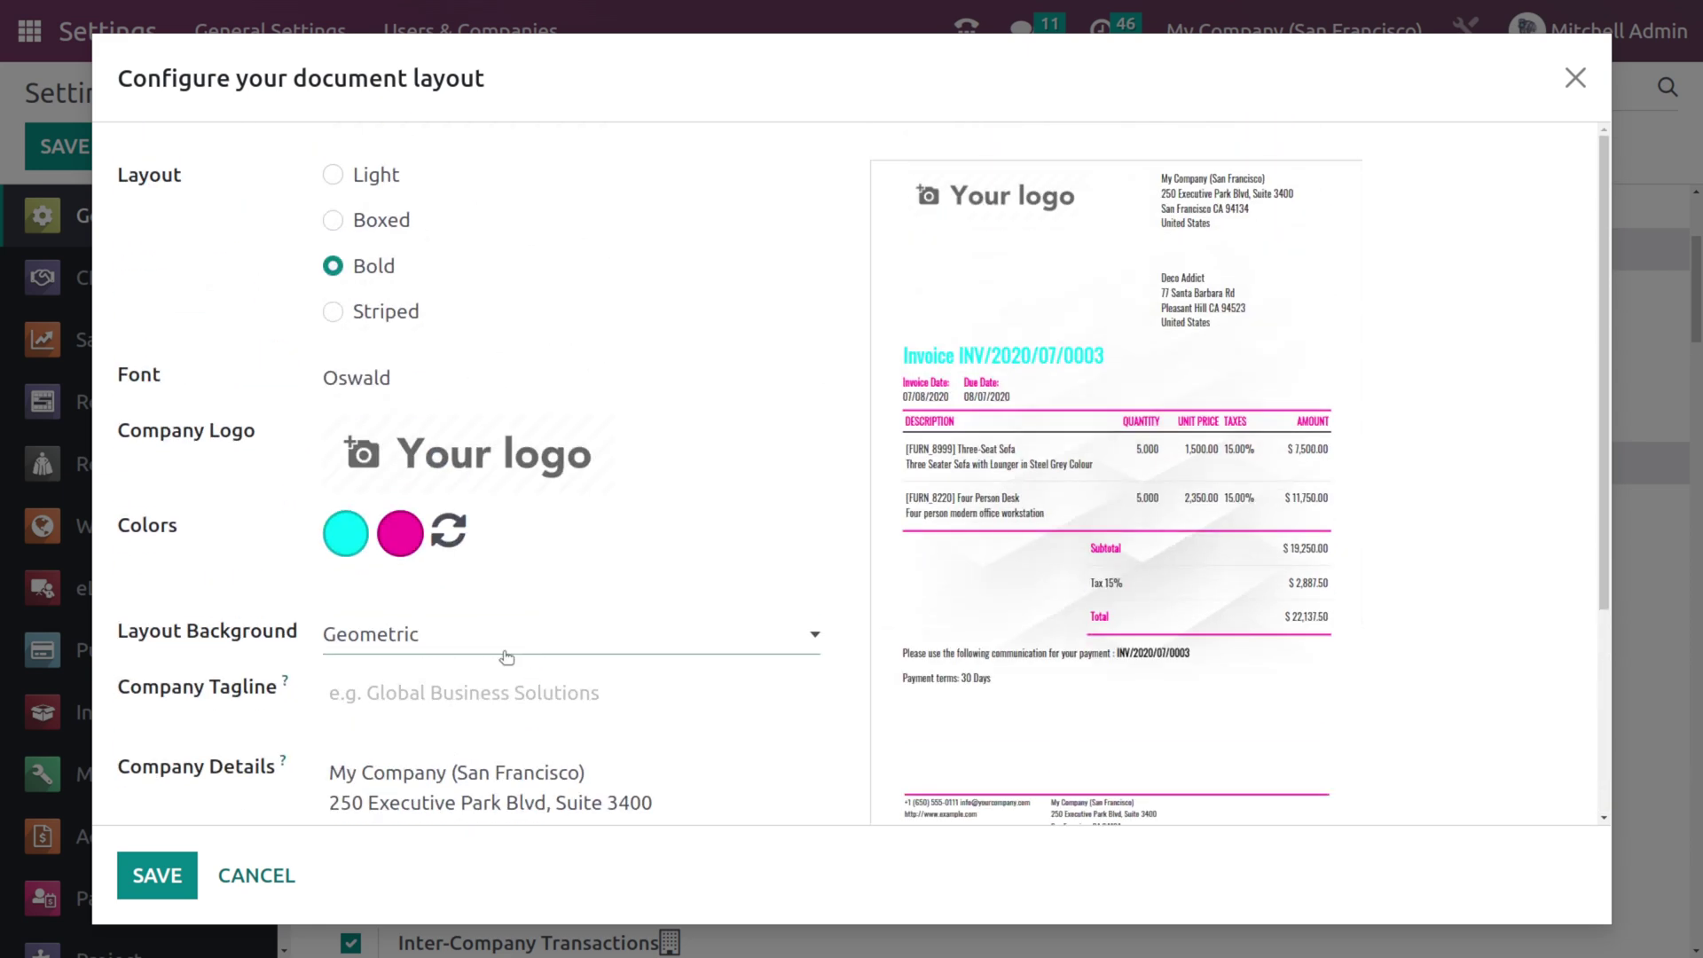
{"action": "left_click", "coordinate": [168, 882]}
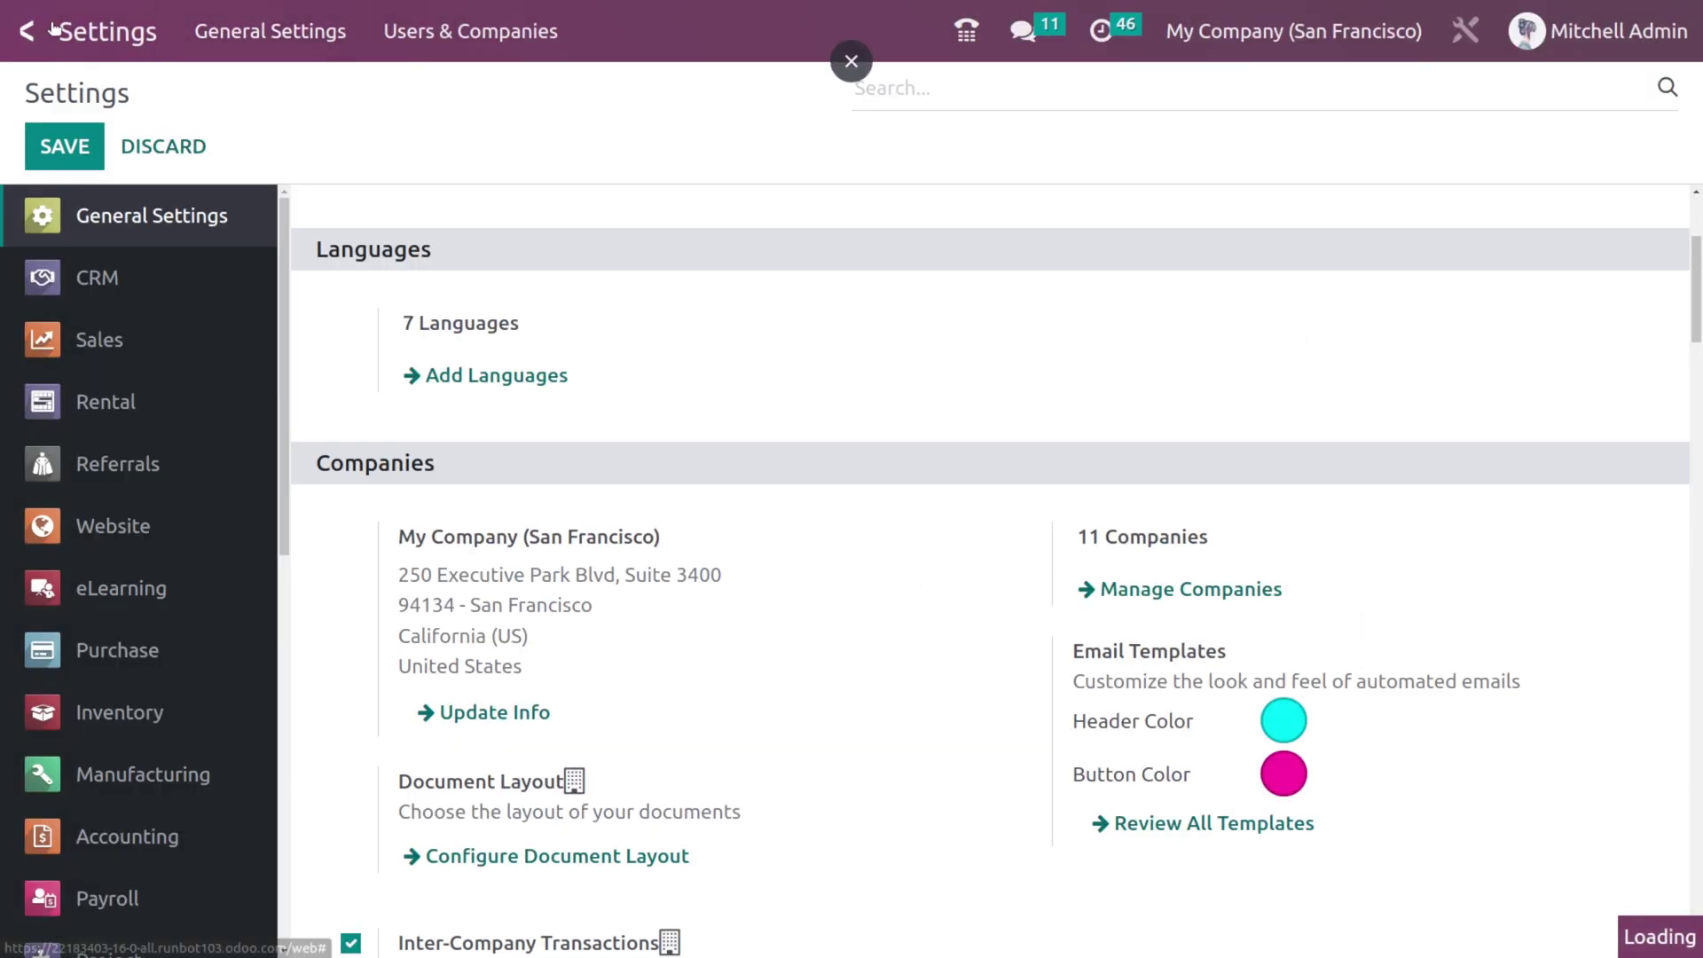
{"action": "left_click", "coordinate": [36, 32]}
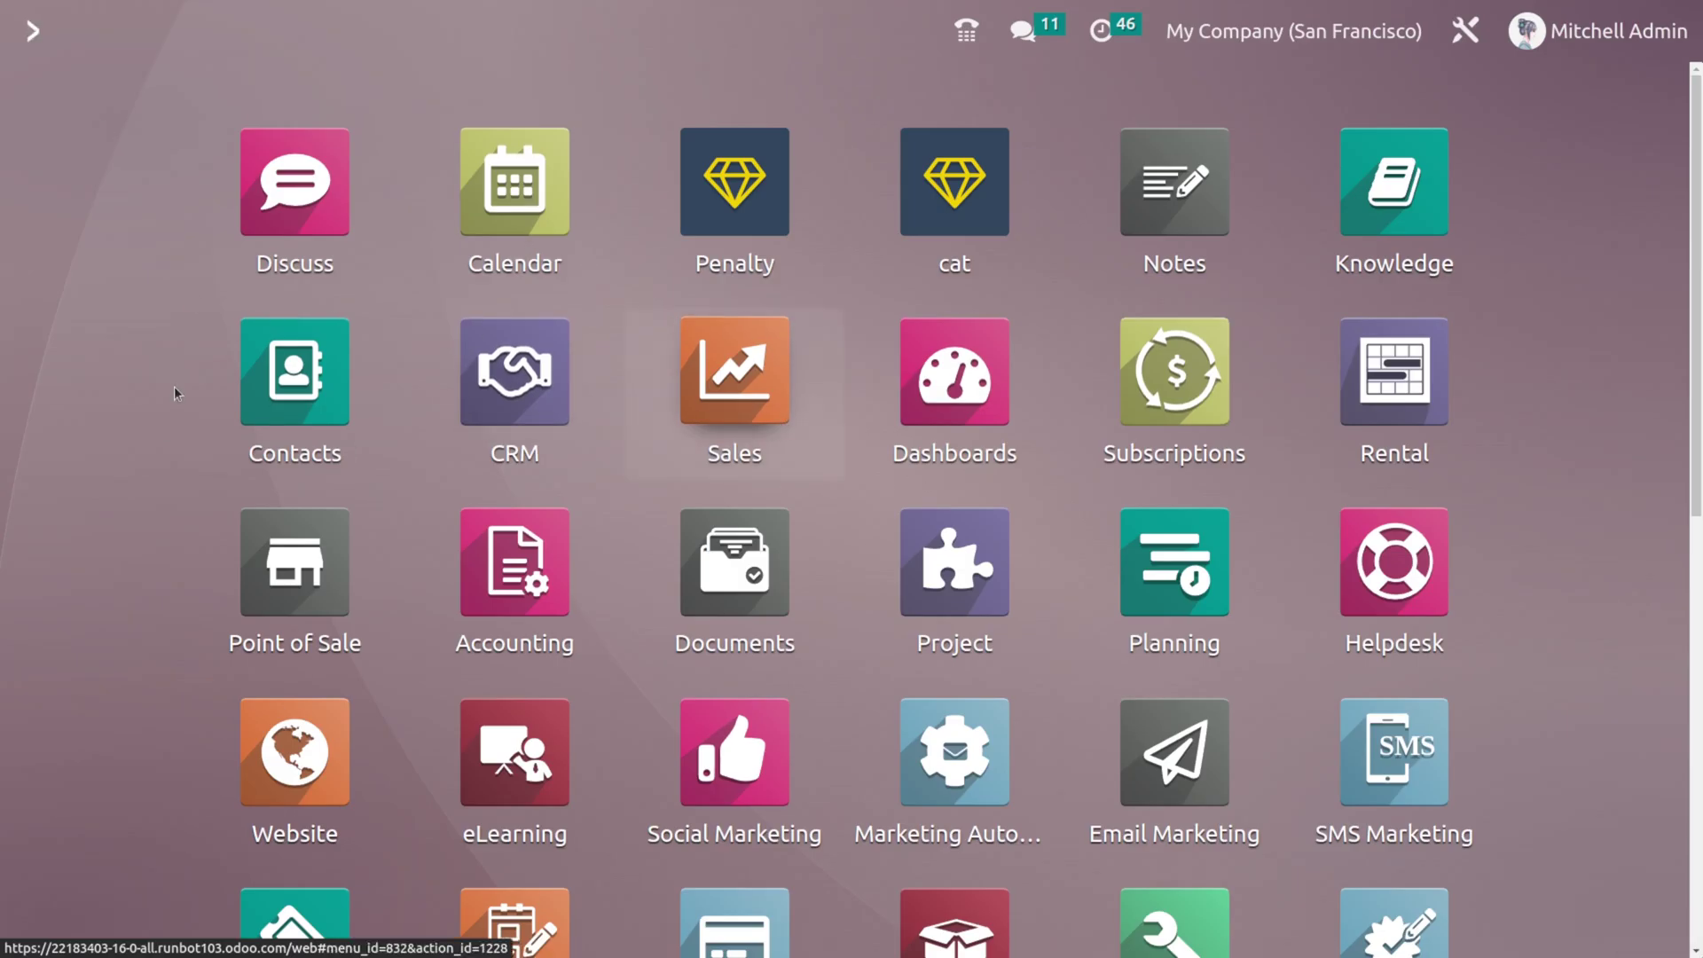
Create a new quotation for Deco Addict with one Bacon Burger line
{"action": "key", "text": "Return"}
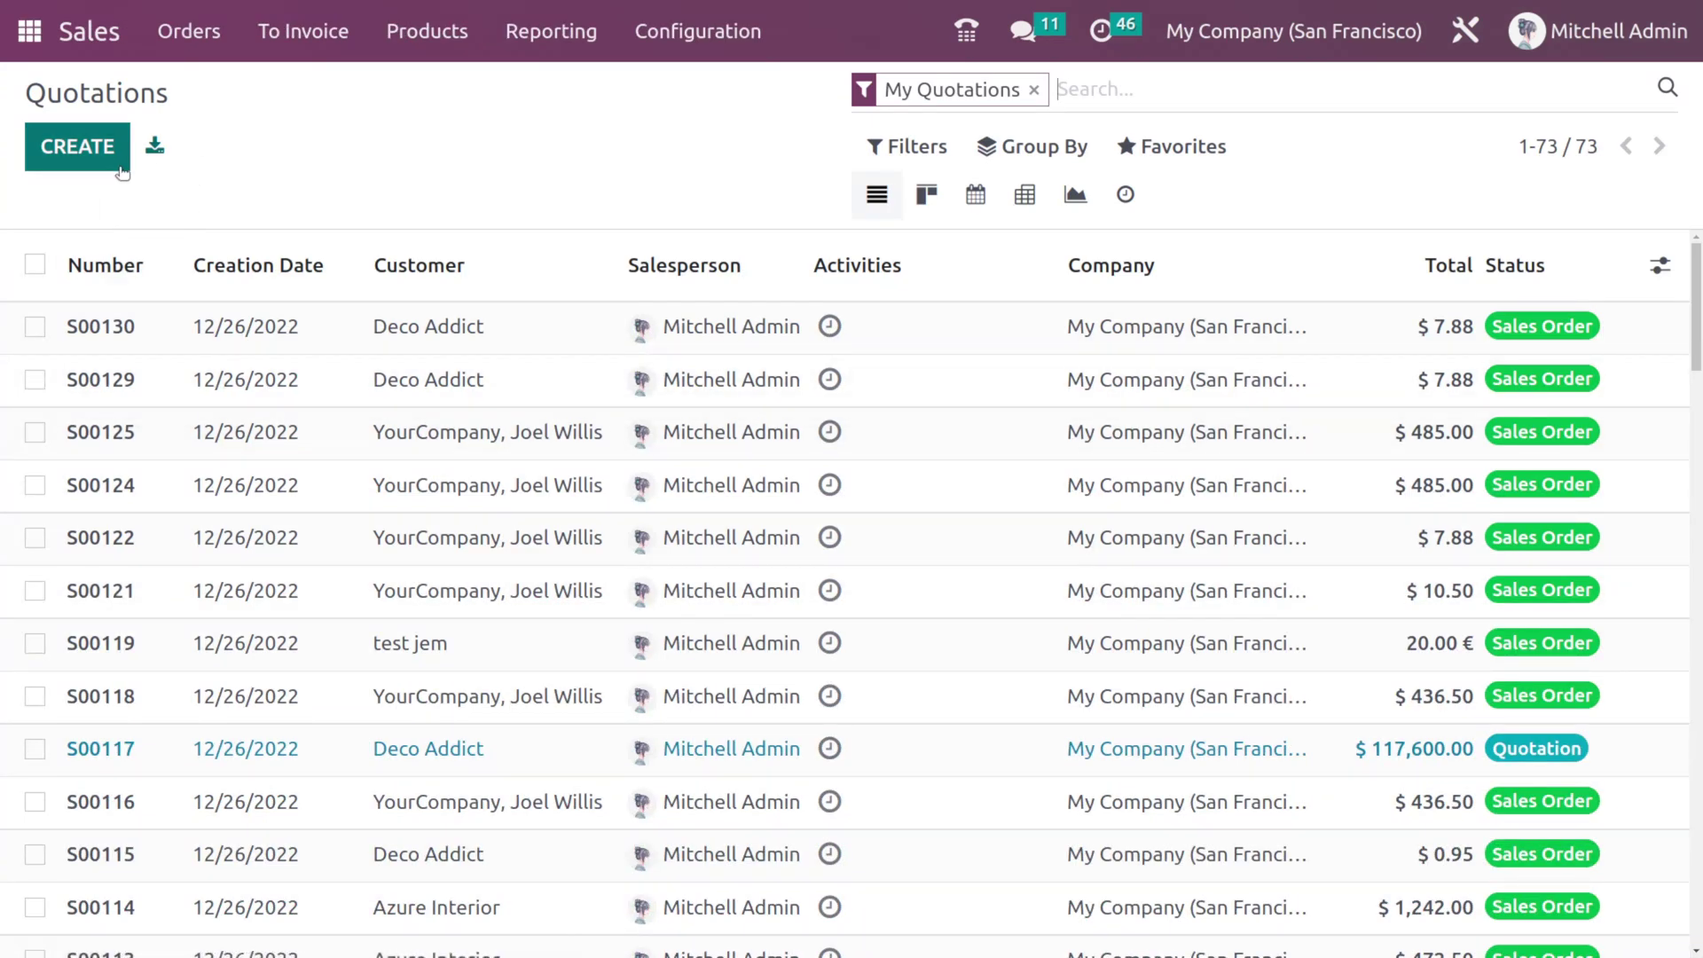
{"action": "left_click", "coordinate": [77, 146]}
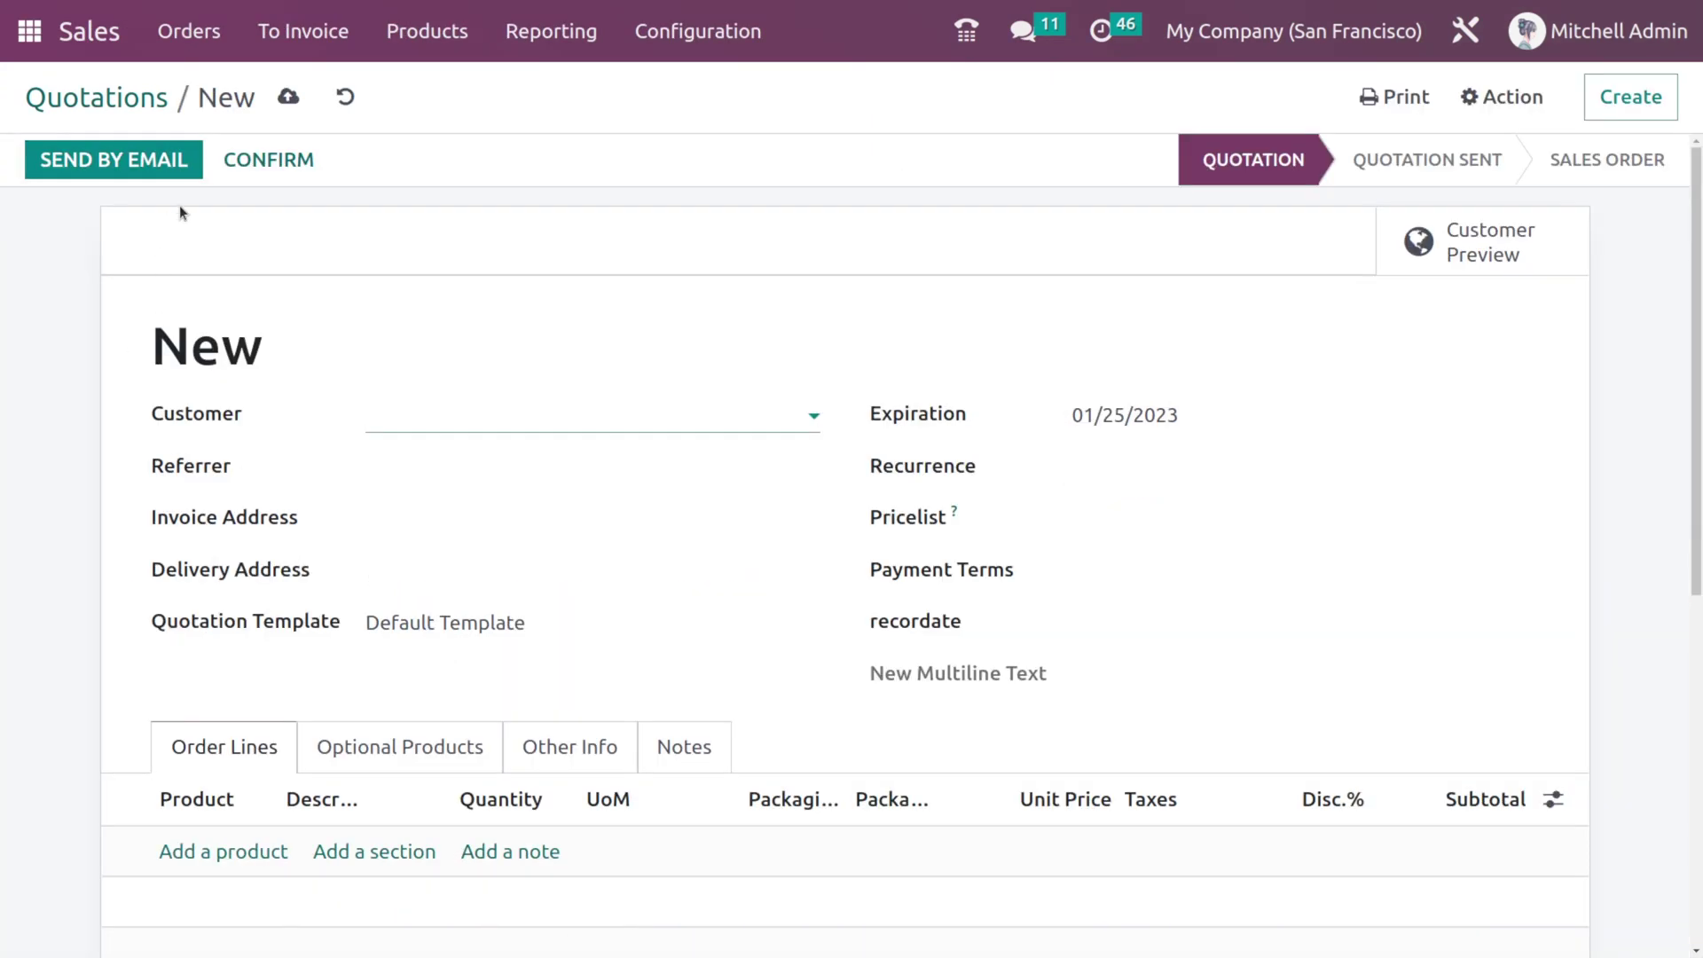
{"action": "left_click", "coordinate": [602, 417]}
{"action": "key", "text": "Escape"}
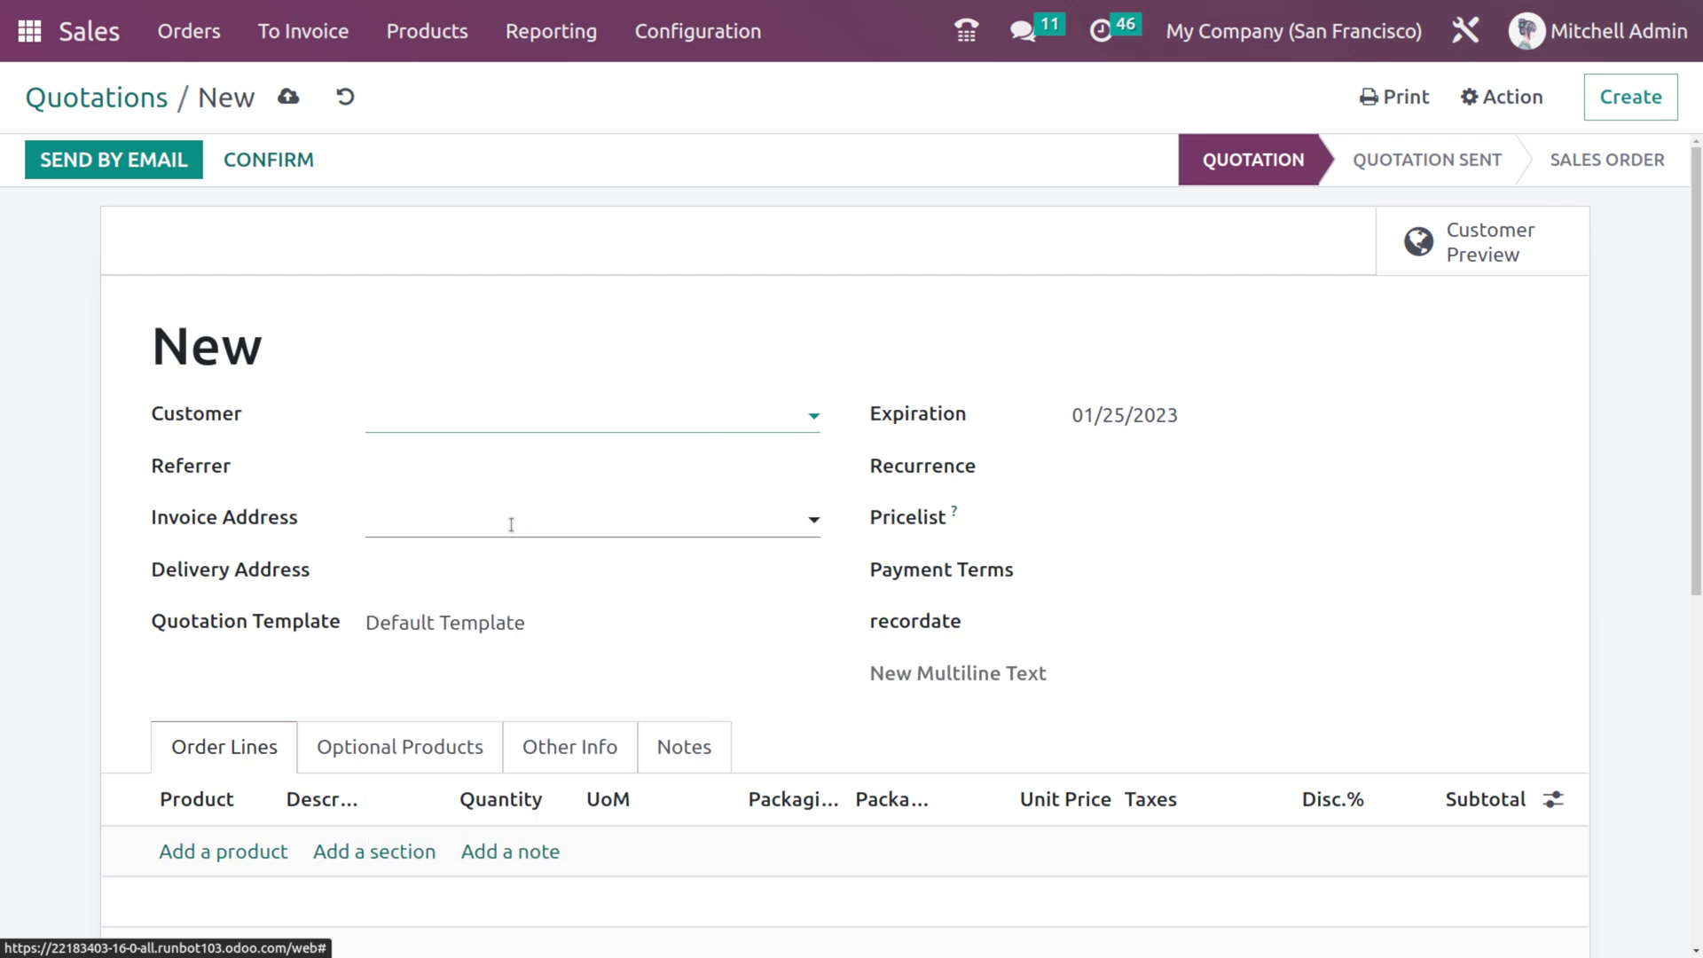
{"action": "scroll", "coordinate": [263, 907], "scroll_direction": "down", "scroll_amount": 3}
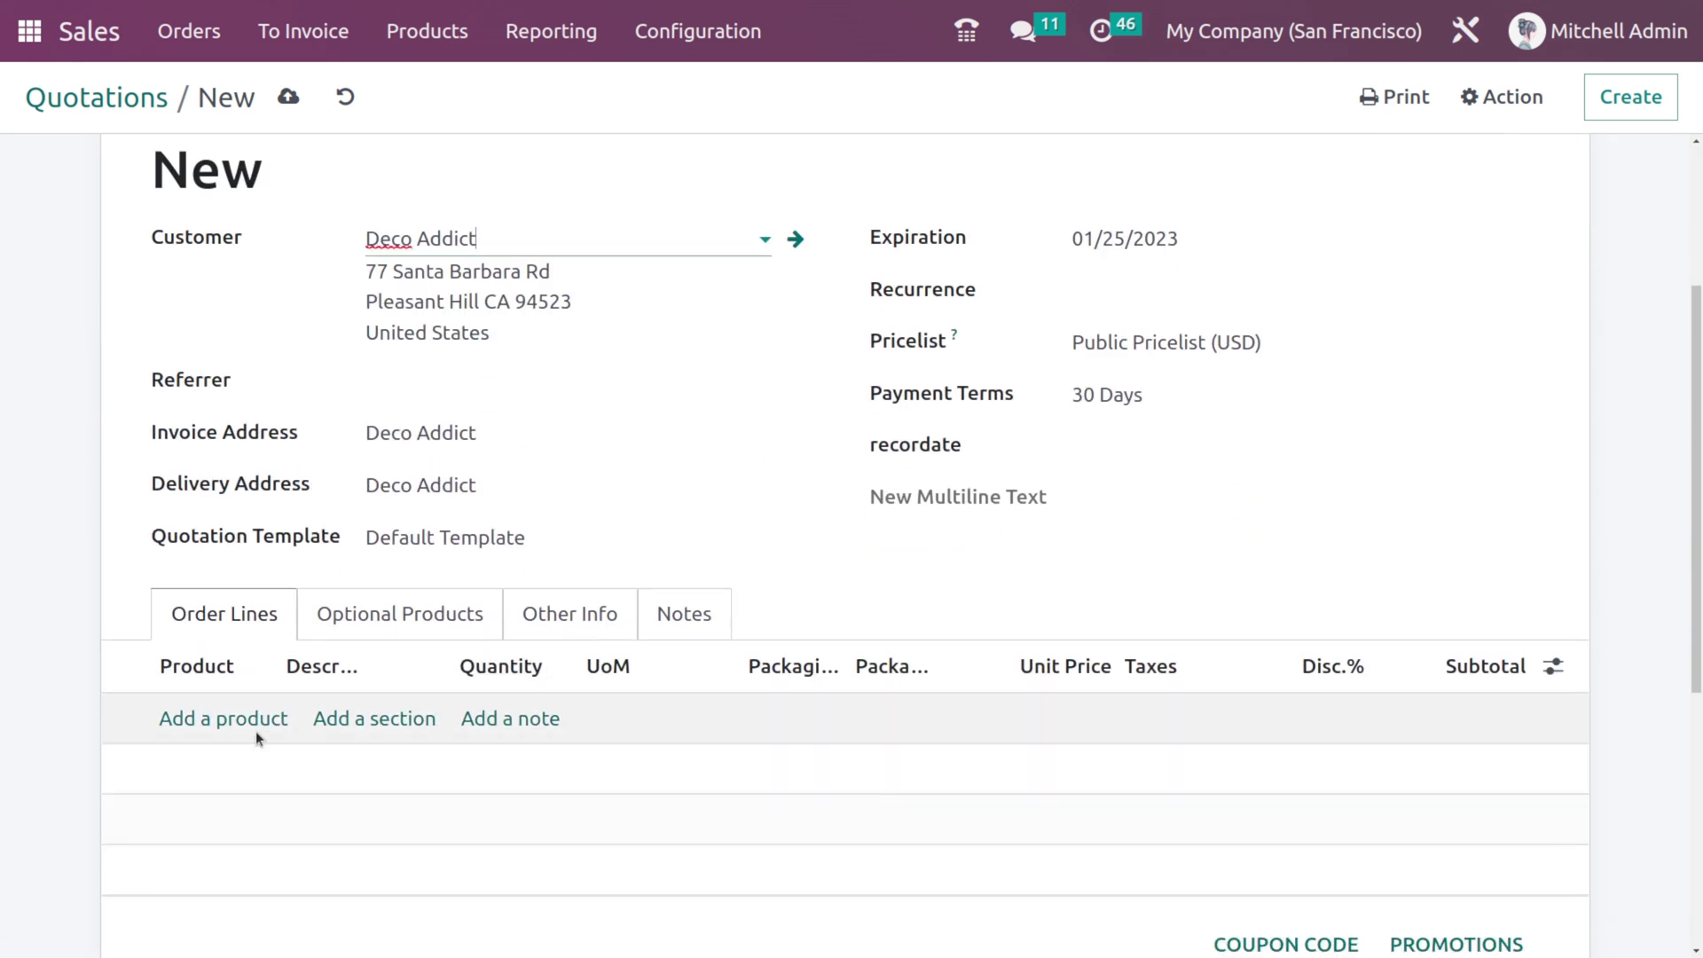
{"action": "left_click", "coordinate": [262, 728]}
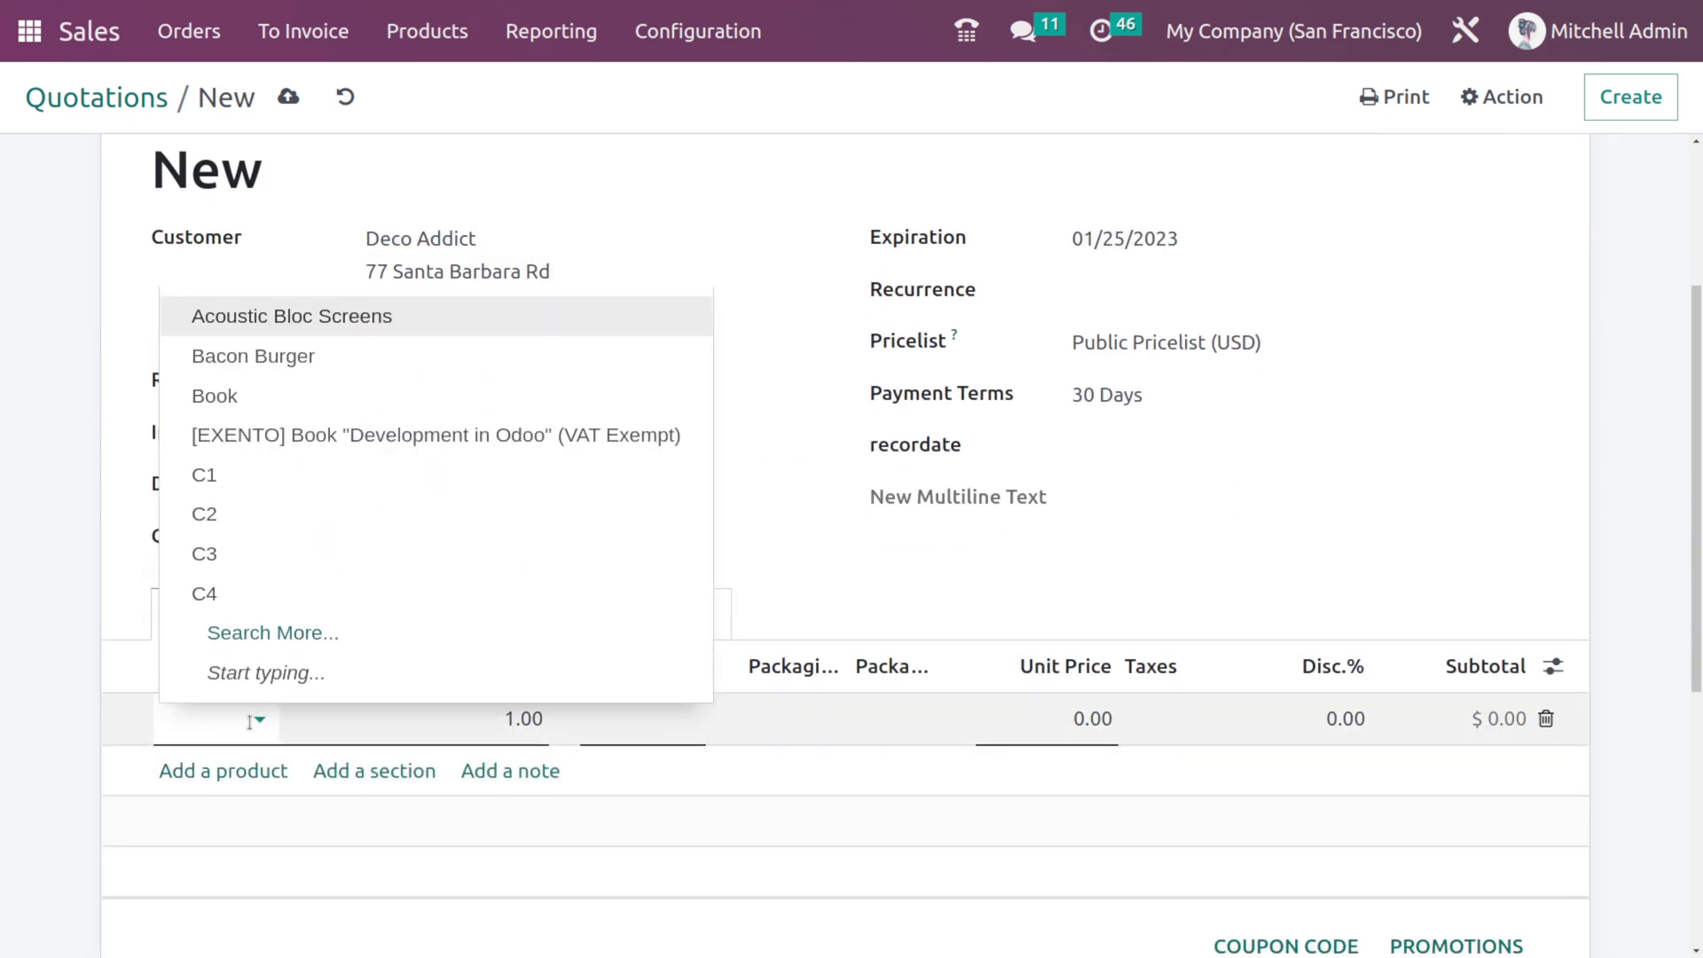
{"action": "key", "text": "Escape"}
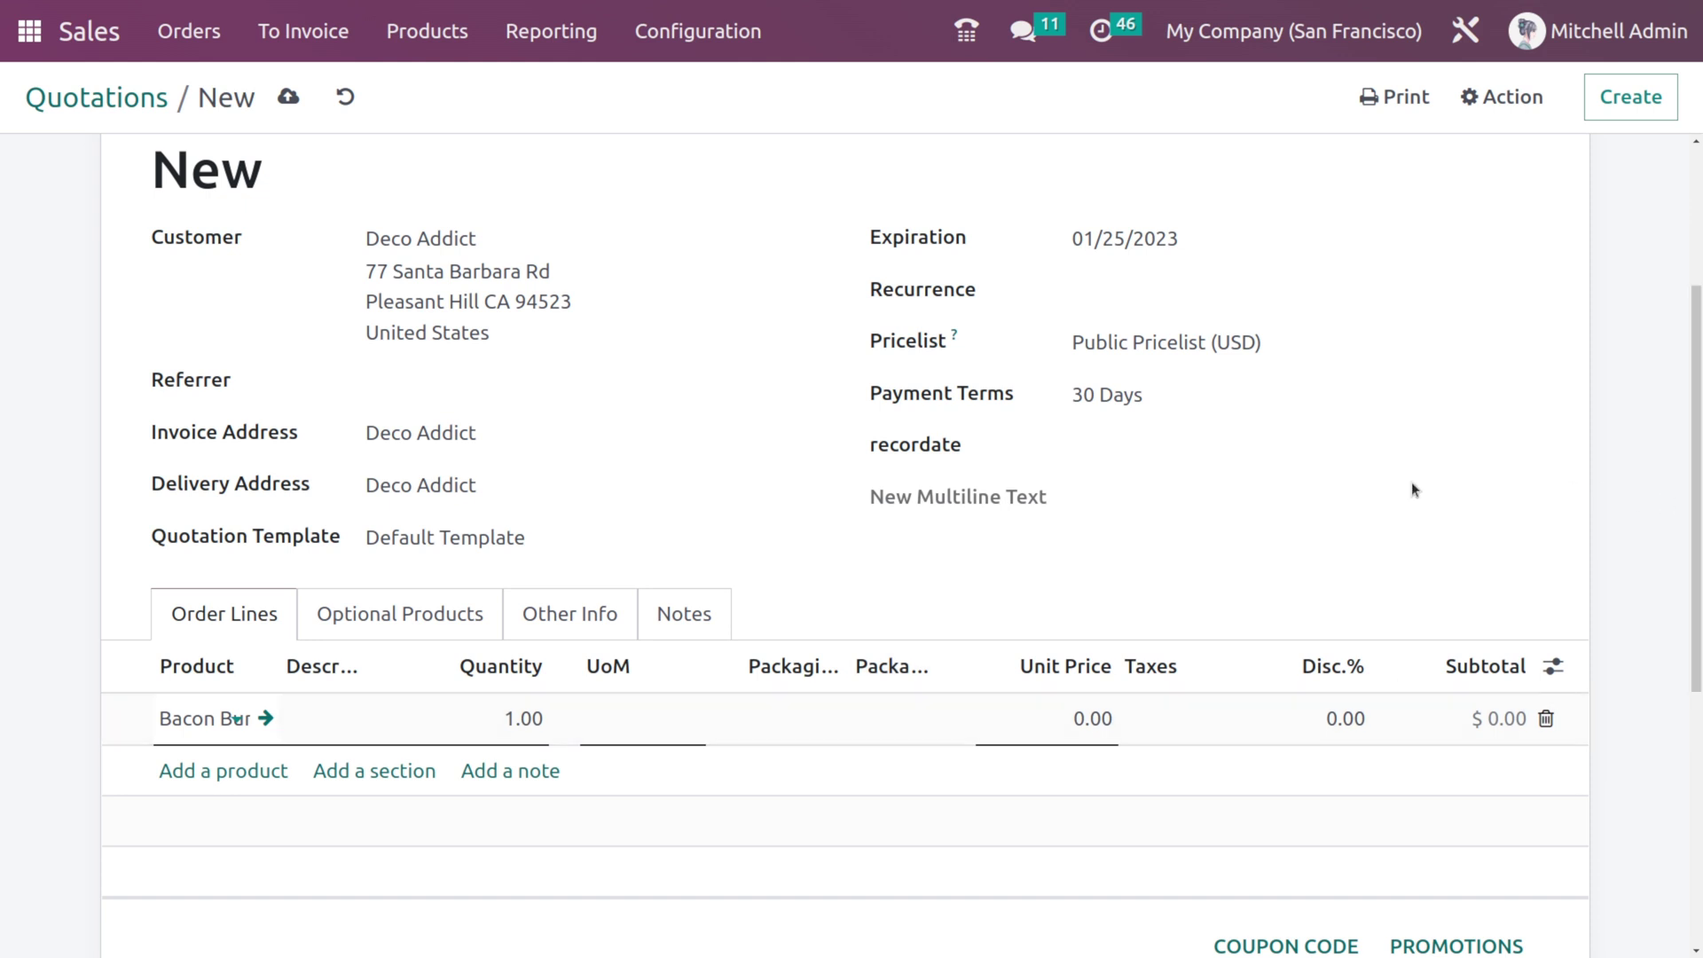
{"action": "scroll", "coordinate": [67, 520], "scroll_direction": "up", "scroll_amount": 2}
{"action": "scroll", "coordinate": [67, 511], "scroll_direction": "up", "scroll_amount": 1}
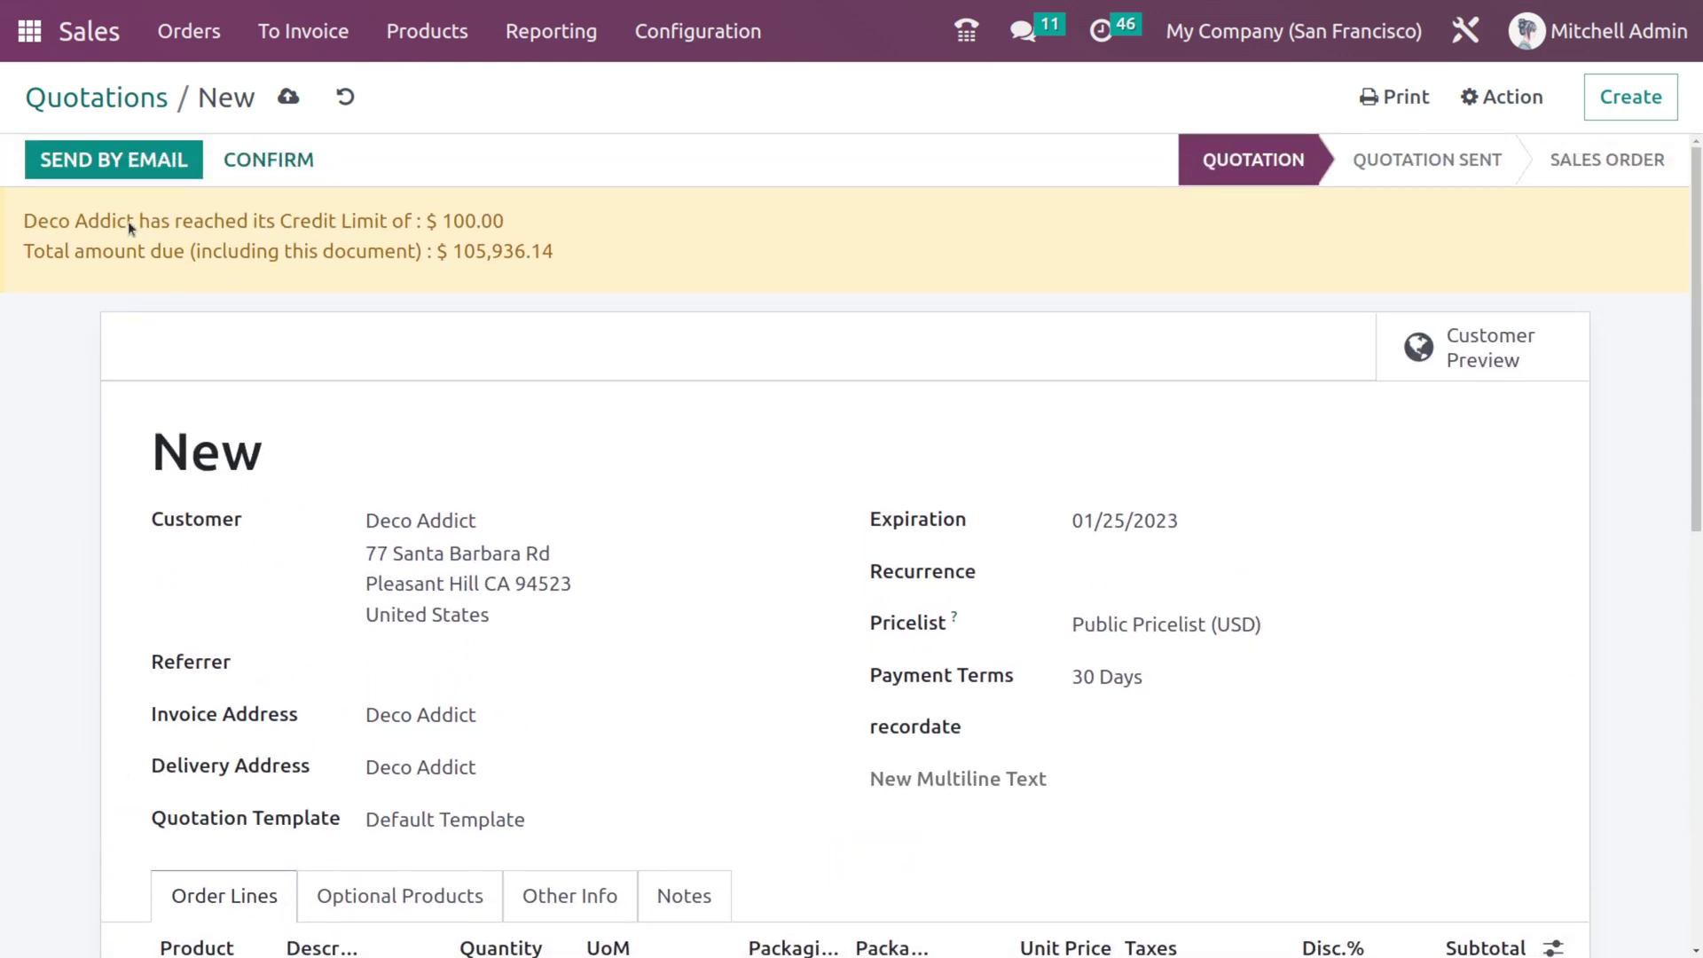
Save the quotation as S00133, then download and open S00133.pdf
{"action": "left_click", "coordinate": [119, 168]}
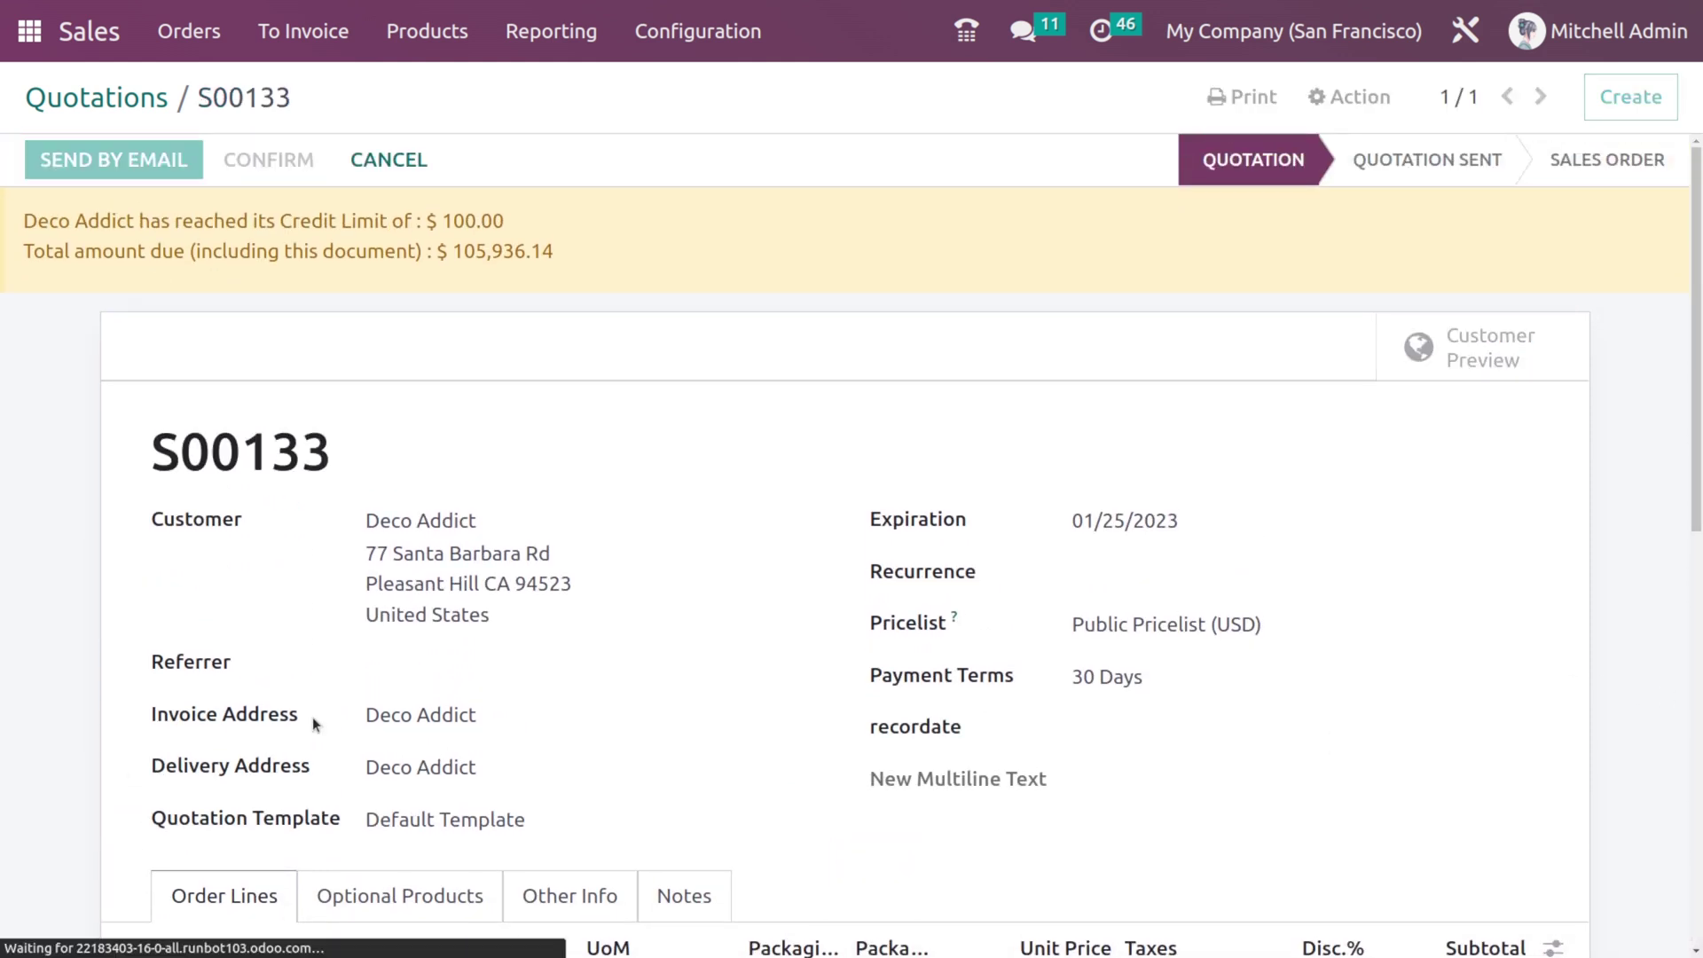
{"action": "scroll", "coordinate": [443, 643], "scroll_direction": "down", "scroll_amount": 1}
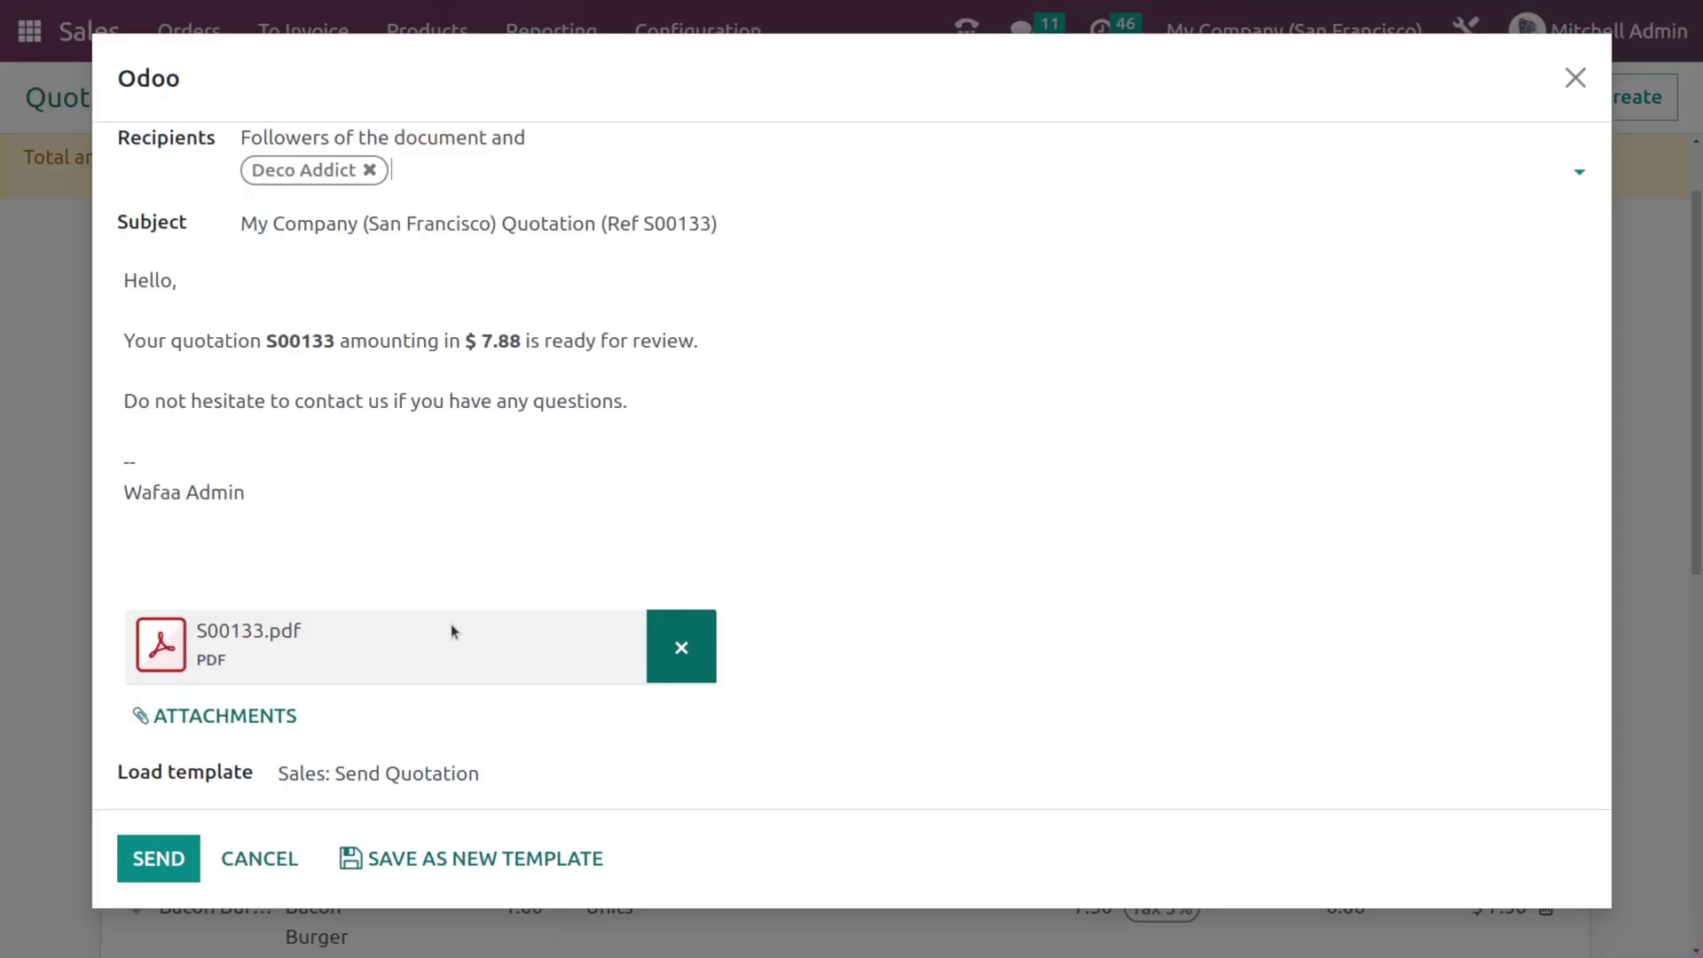
{"action": "left_click", "coordinate": [136, 641]}
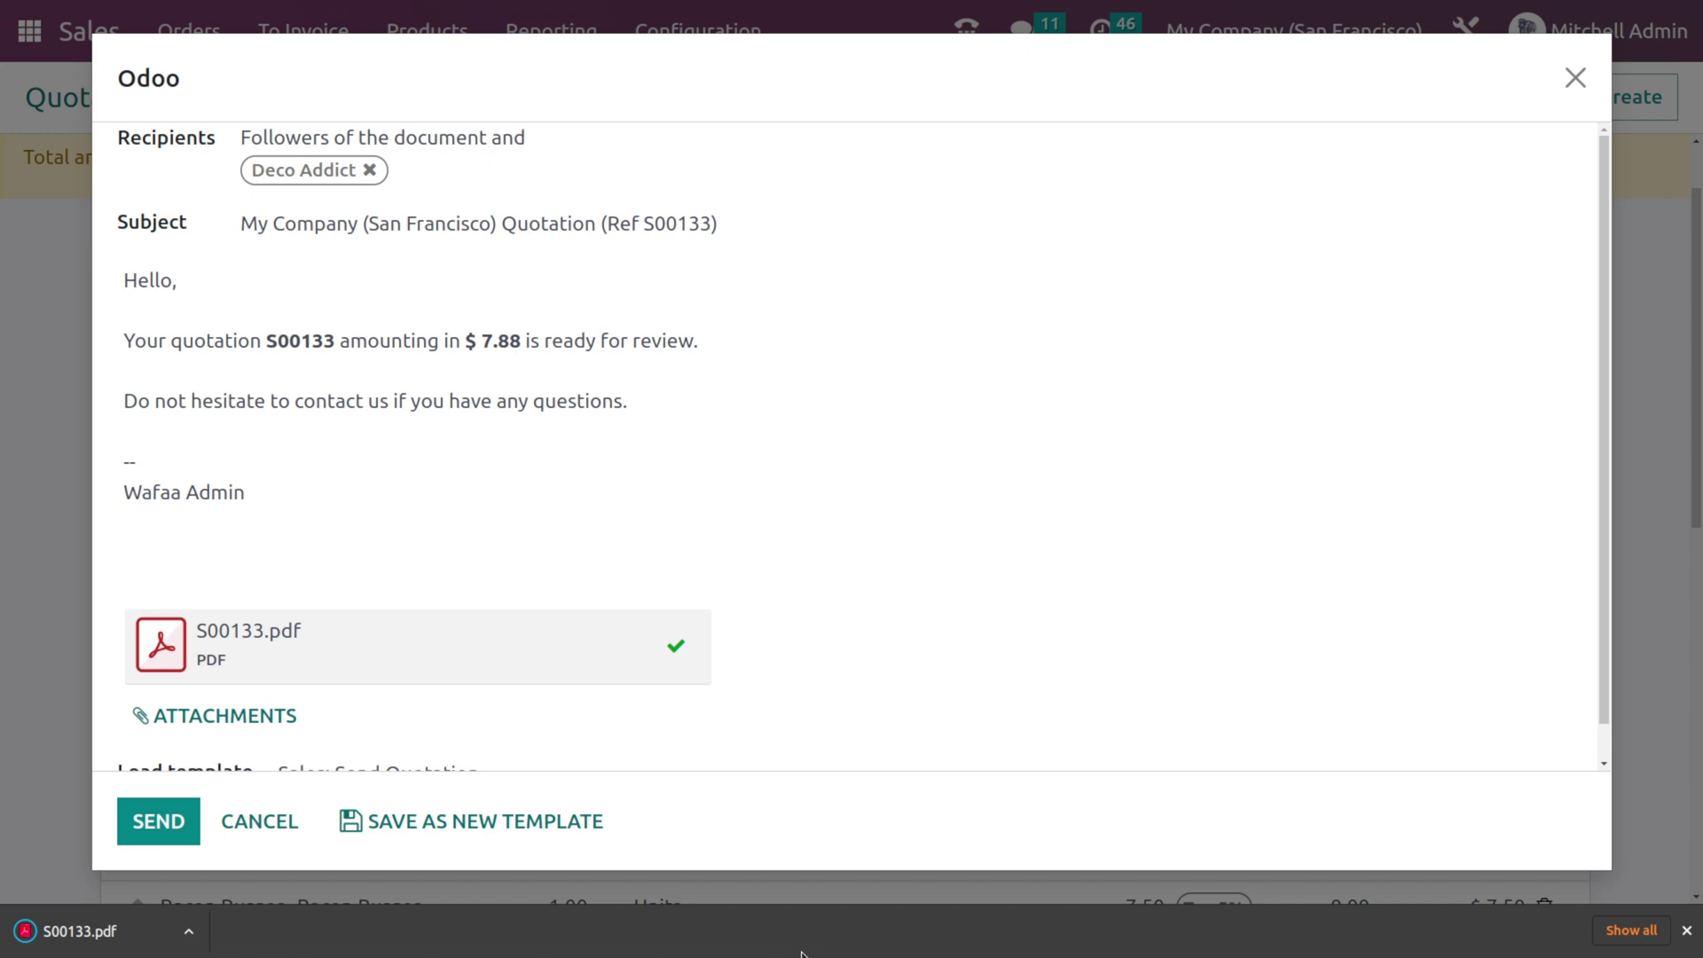
{"action": "left_click", "coordinate": [100, 913]}
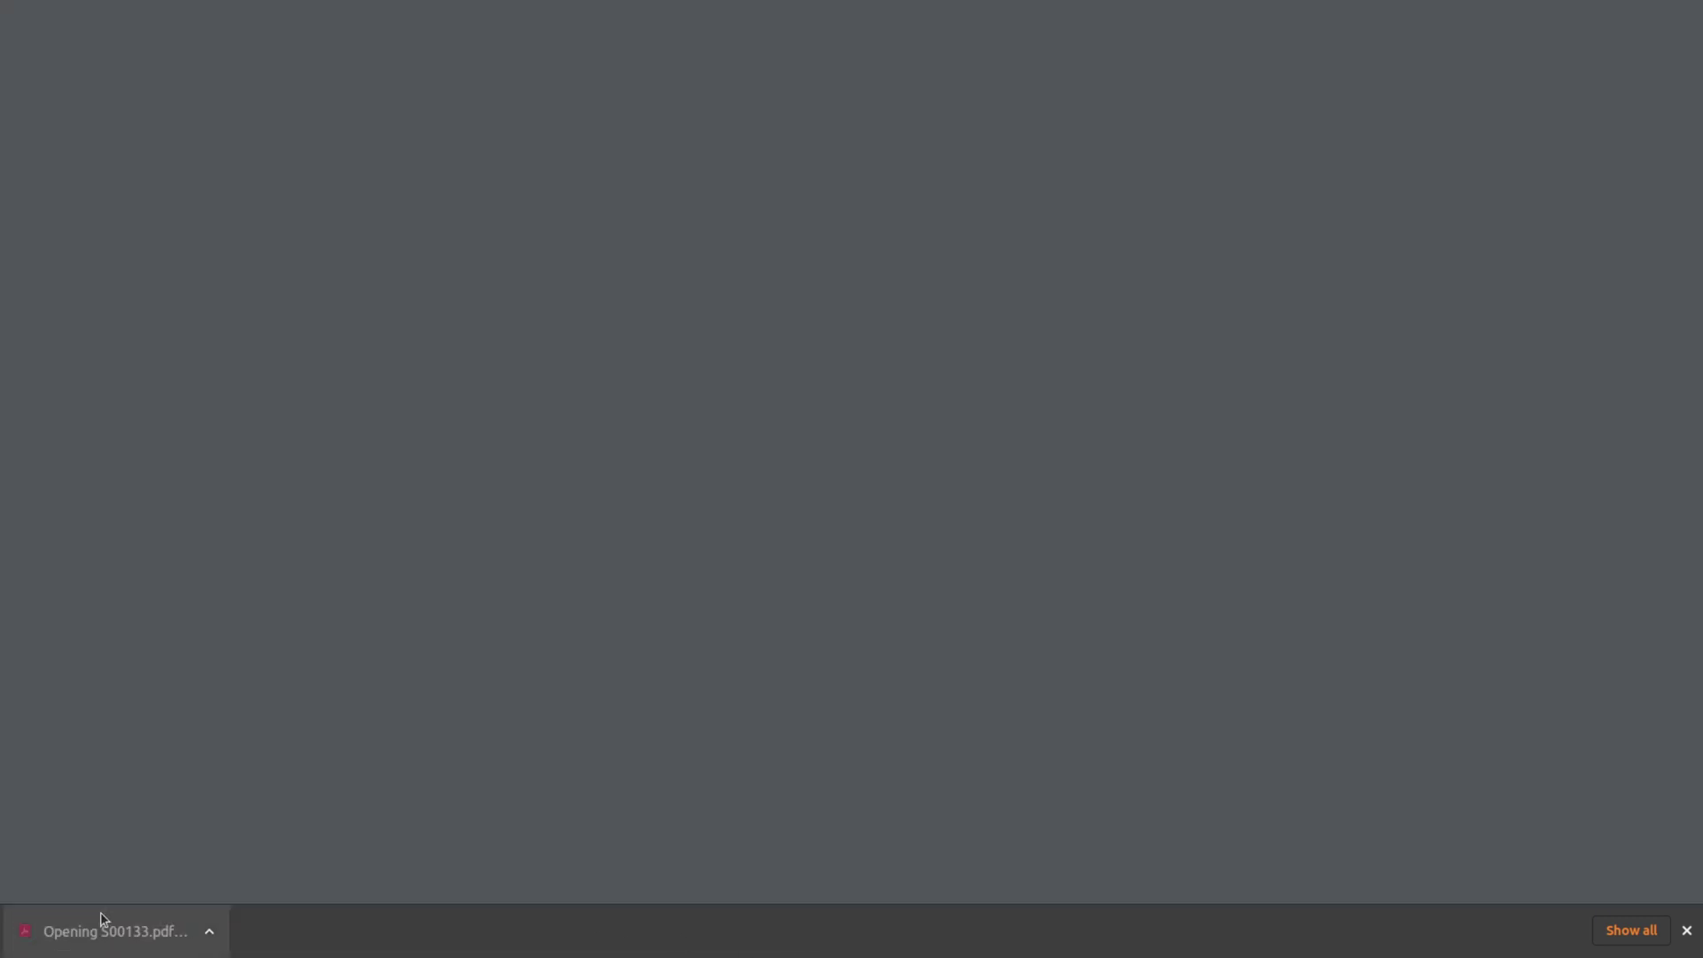
Review S00133.pdf in the Bold Geometric style, then discard the quotation email in Odoo
{"action": "scroll", "coordinate": [901, 278], "scroll_direction": "down", "scroll_amount": 1}
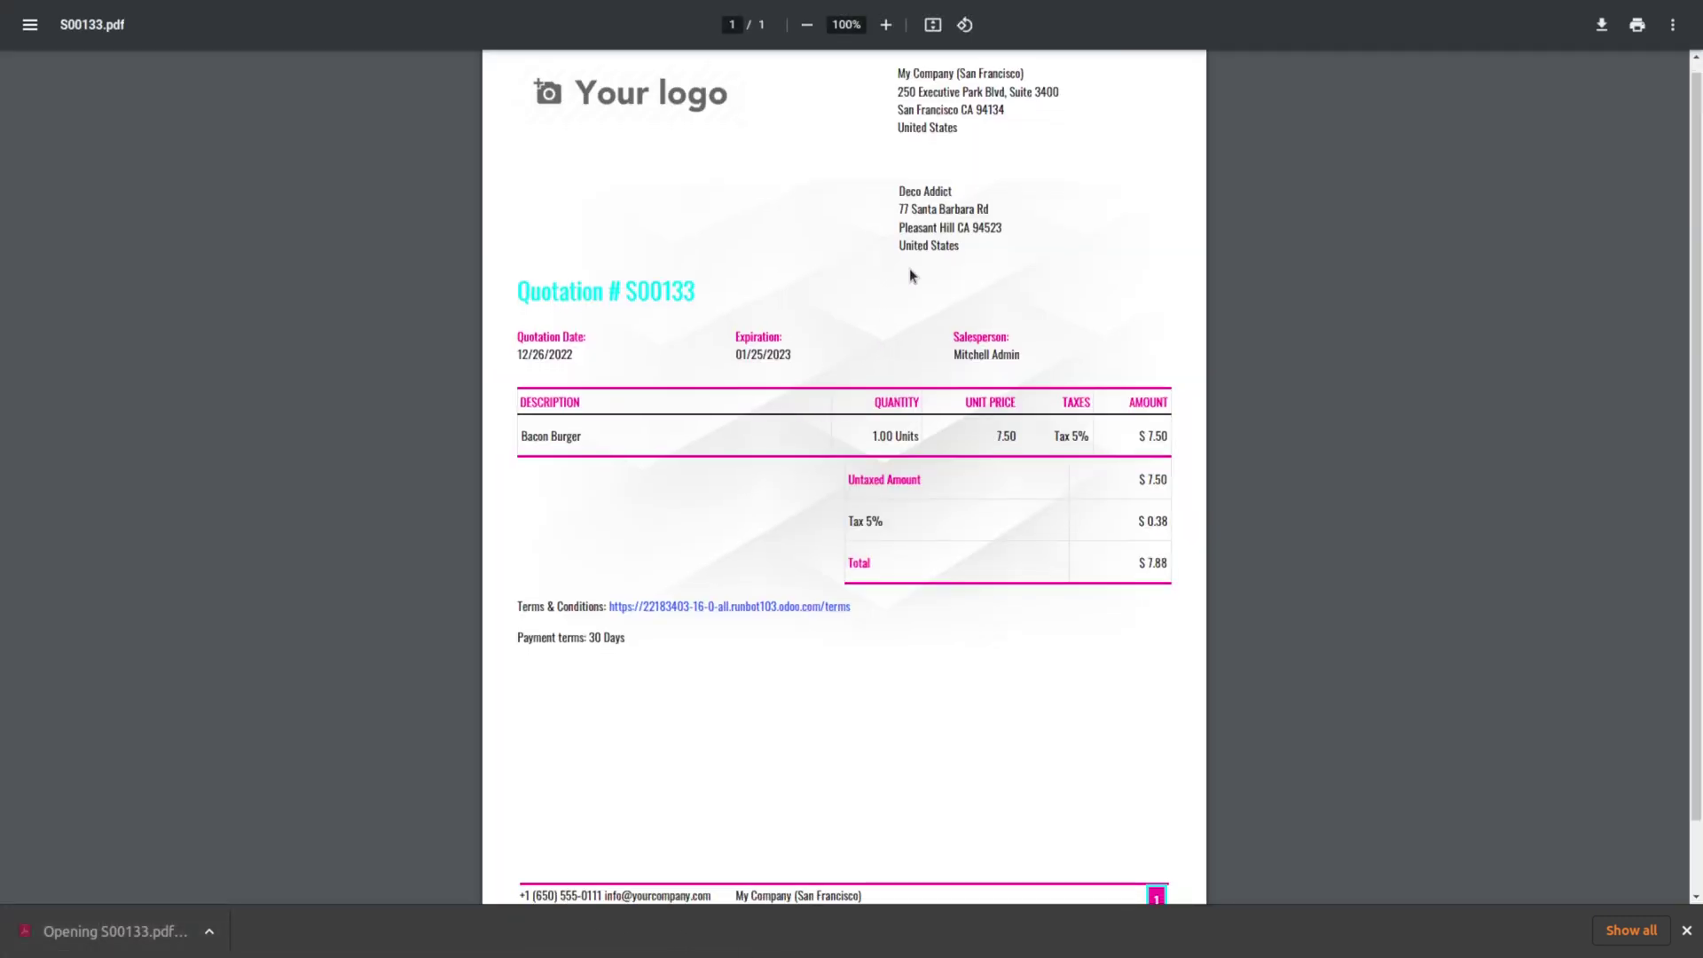
{"action": "scroll", "coordinate": [905, 512], "scroll_direction": "up", "scroll_amount": 1}
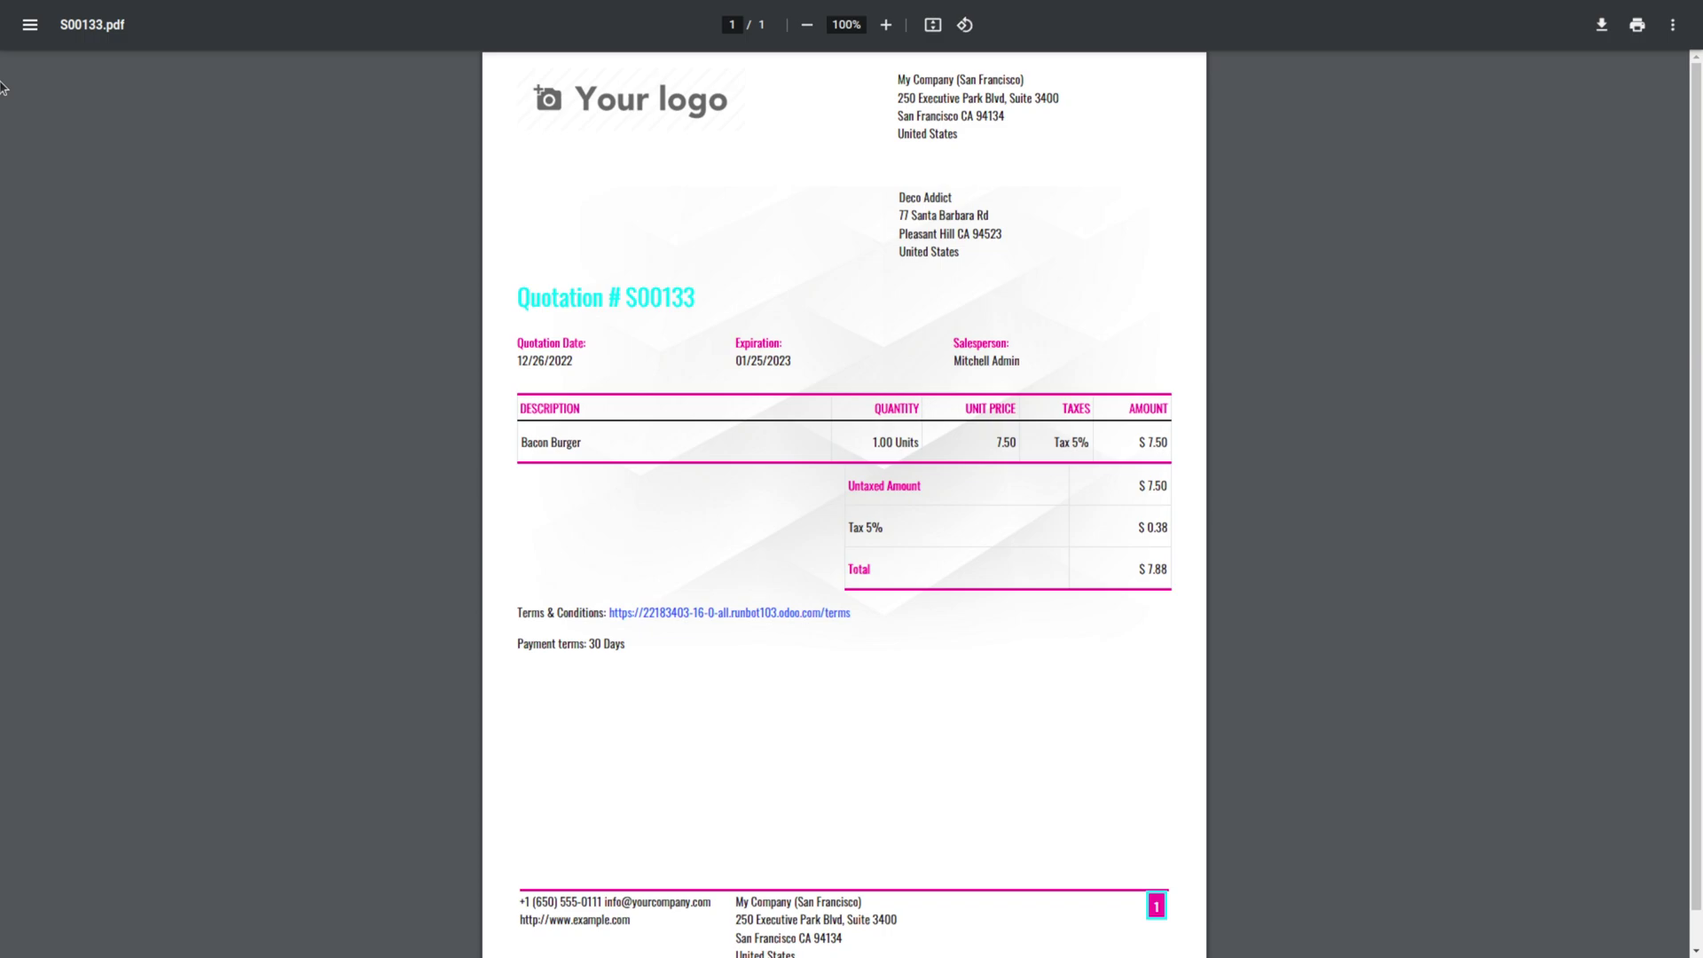
{"action": "key", "text": "ctrl+w"}
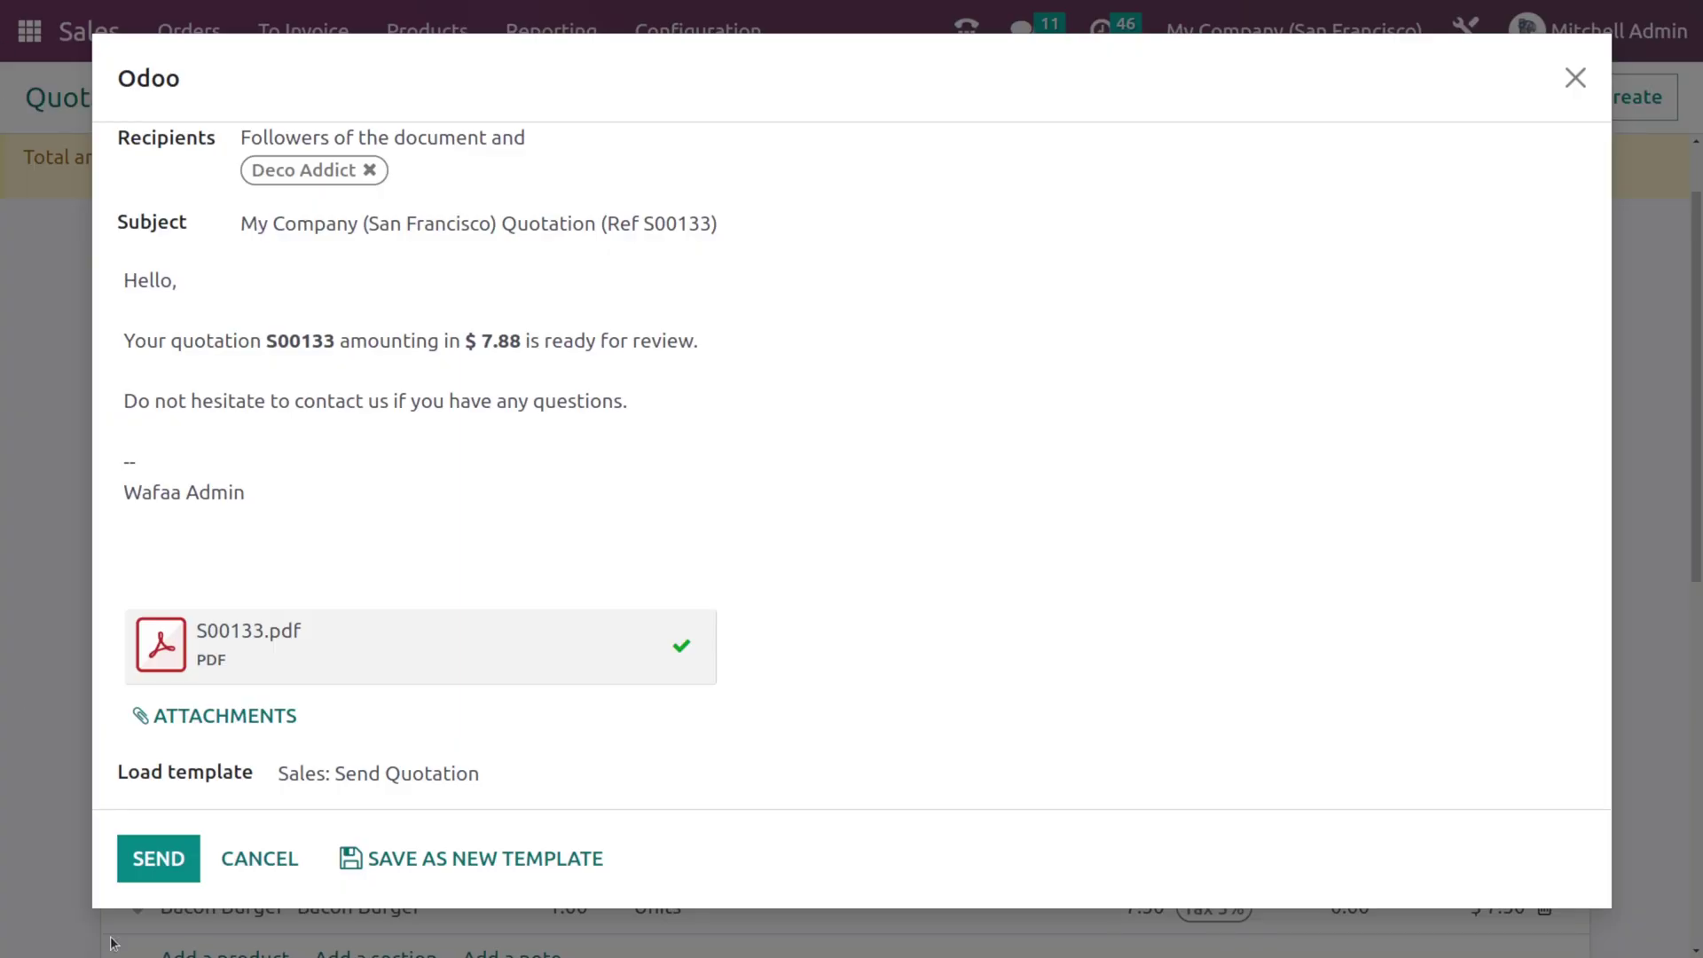
{"action": "left_click", "coordinate": [261, 870]}
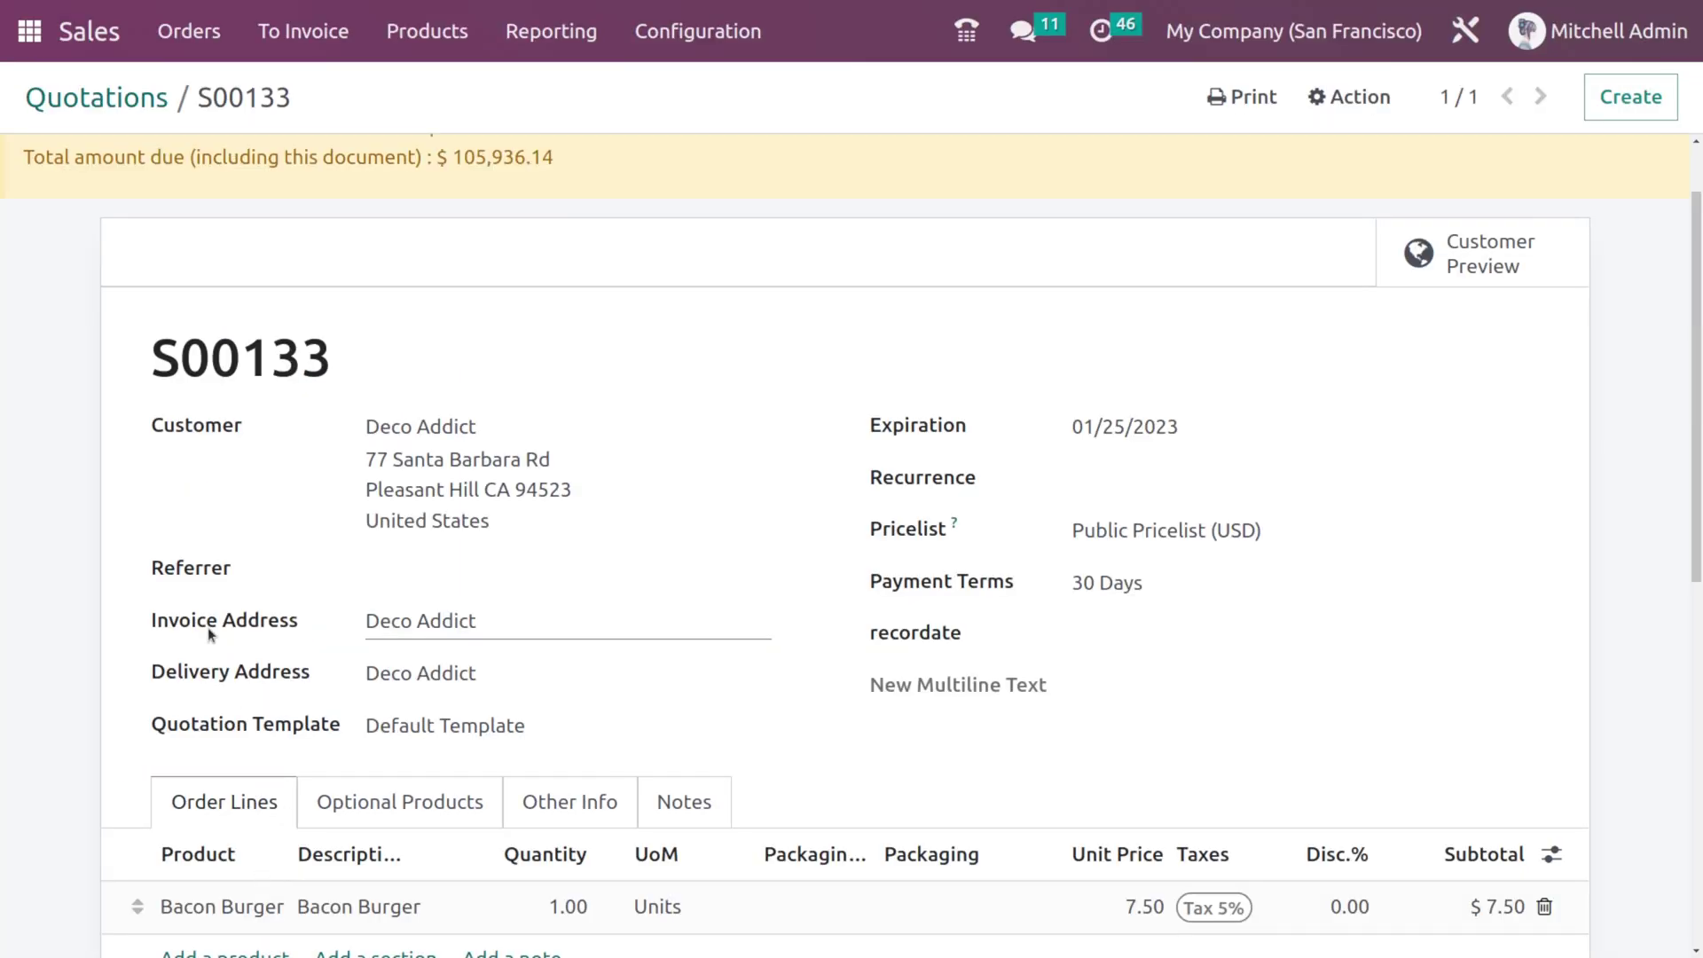
{"action": "left_click", "coordinate": [30, 31]}
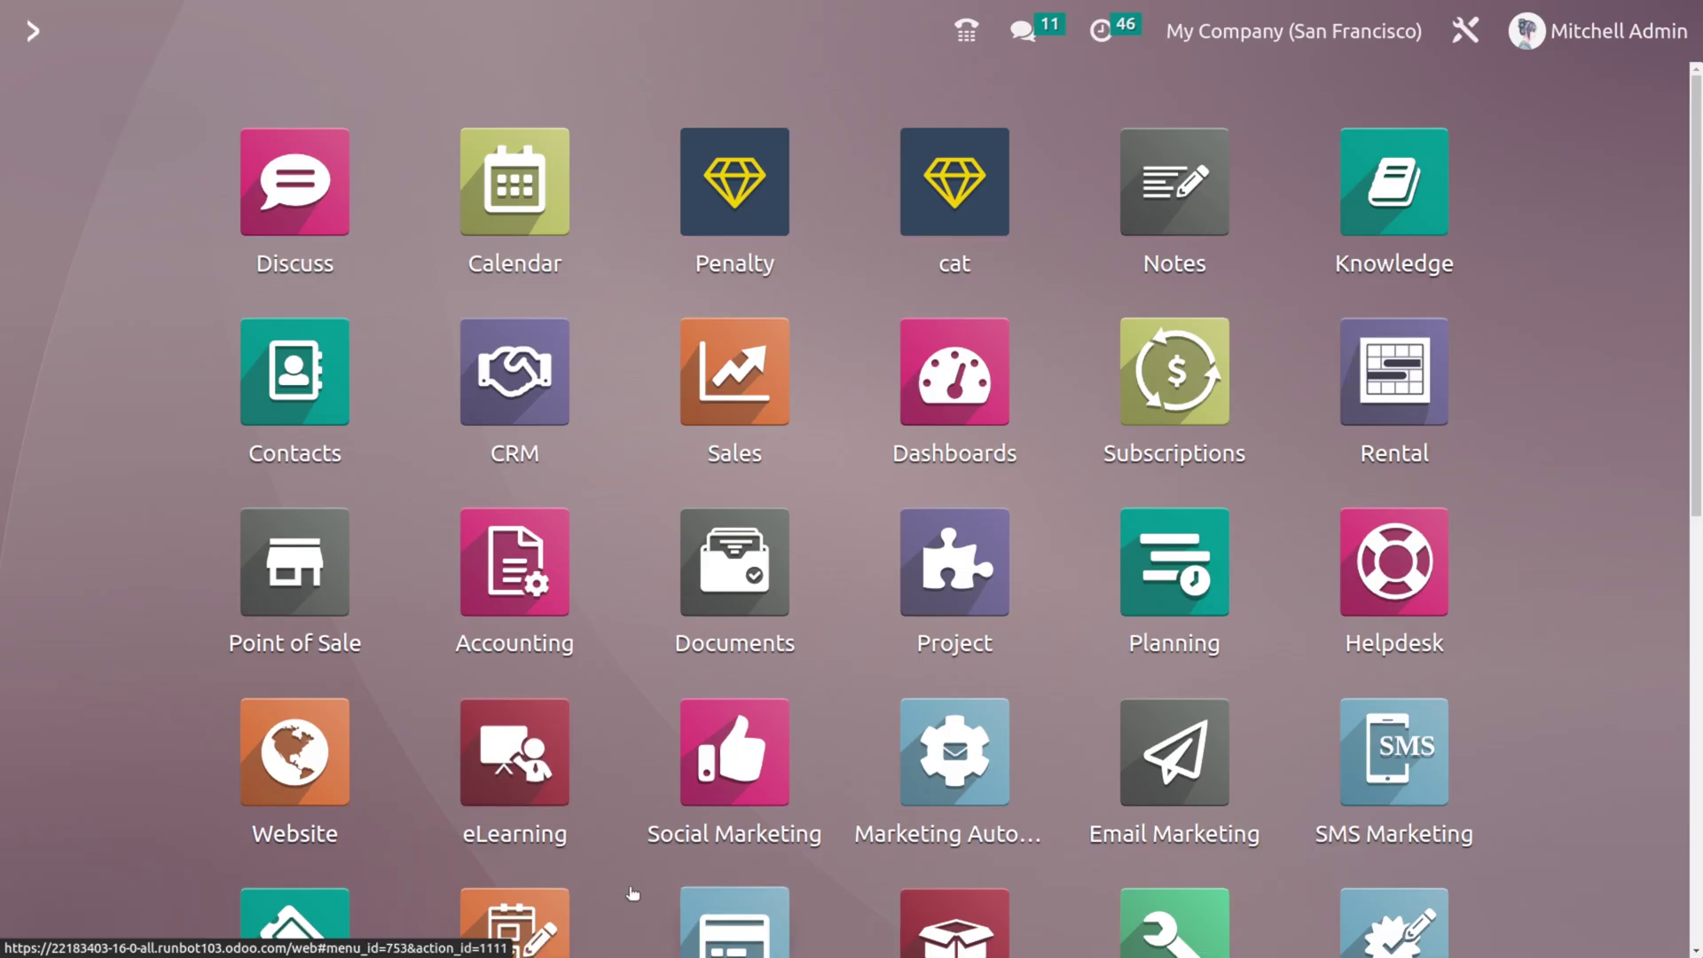